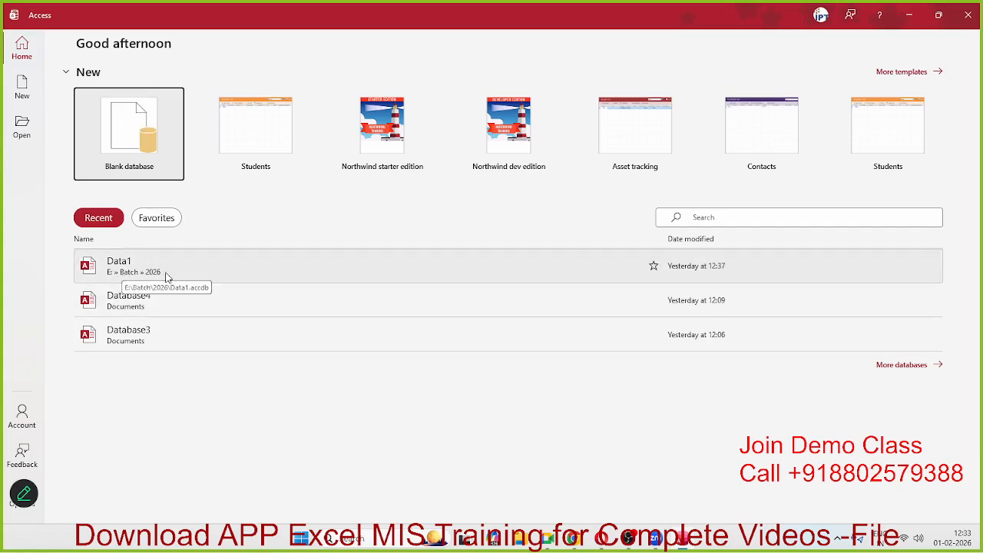
# Step: Open the Data1 database, enable its content, and delete Table1
pyautogui.click(166, 275)
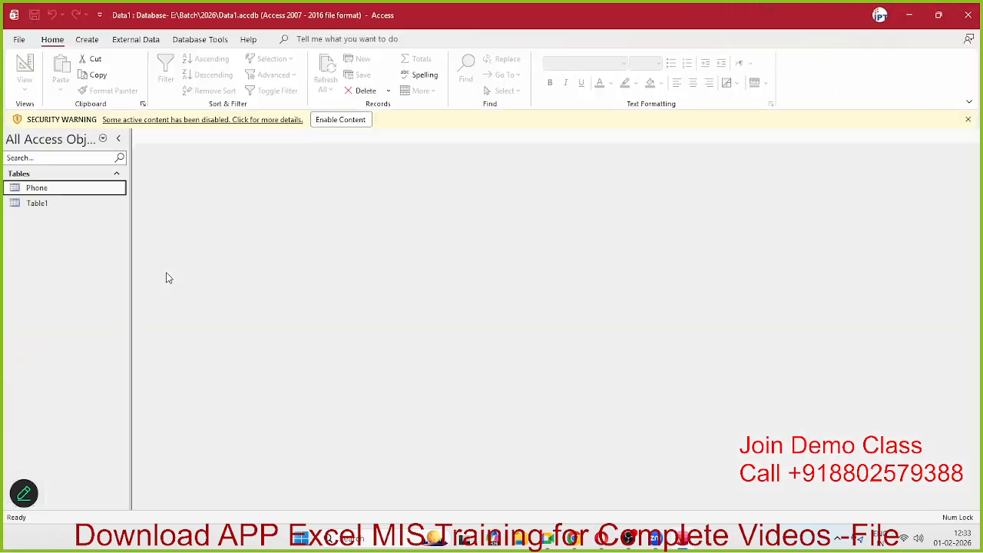
pyautogui.click(345, 123)
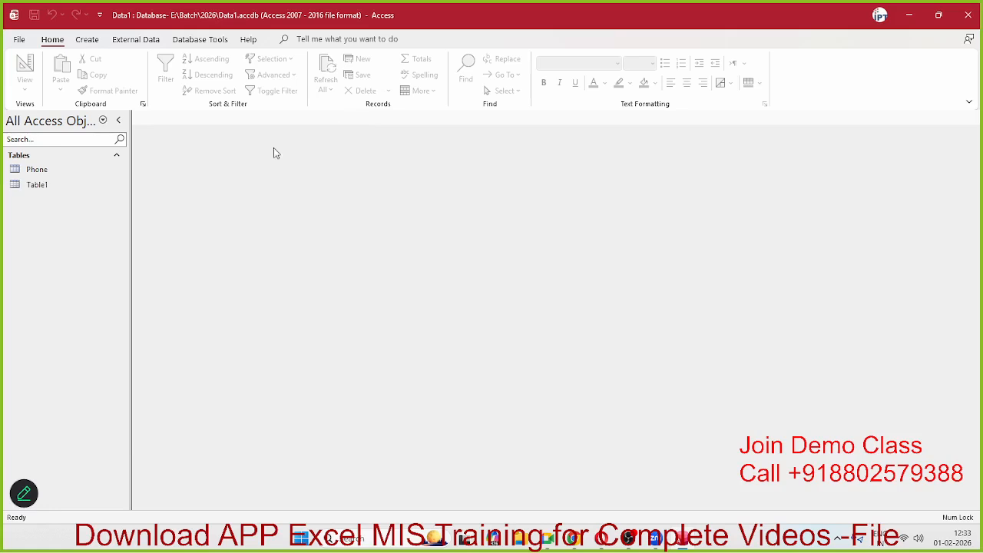
pyautogui.click(36, 189)
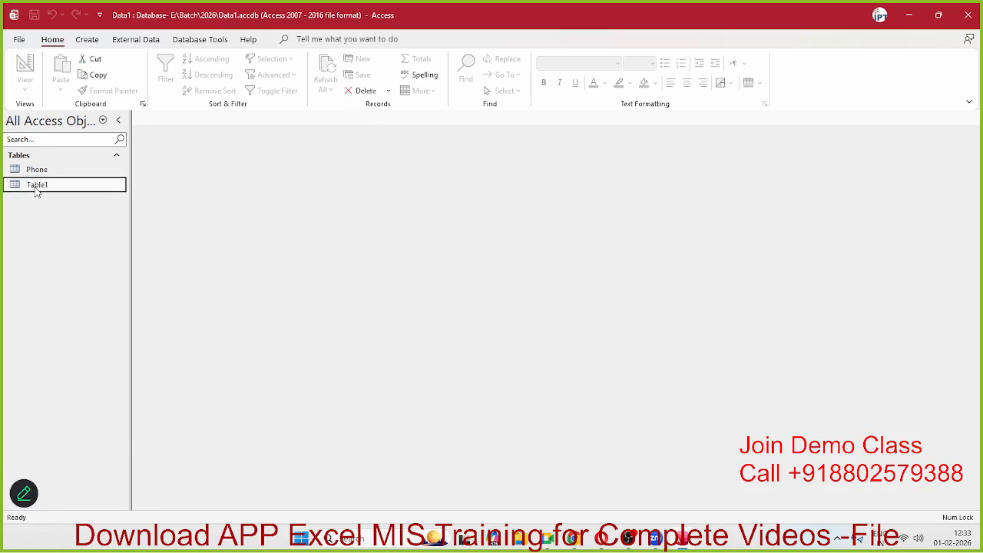
pyautogui.rightClick(36, 192)
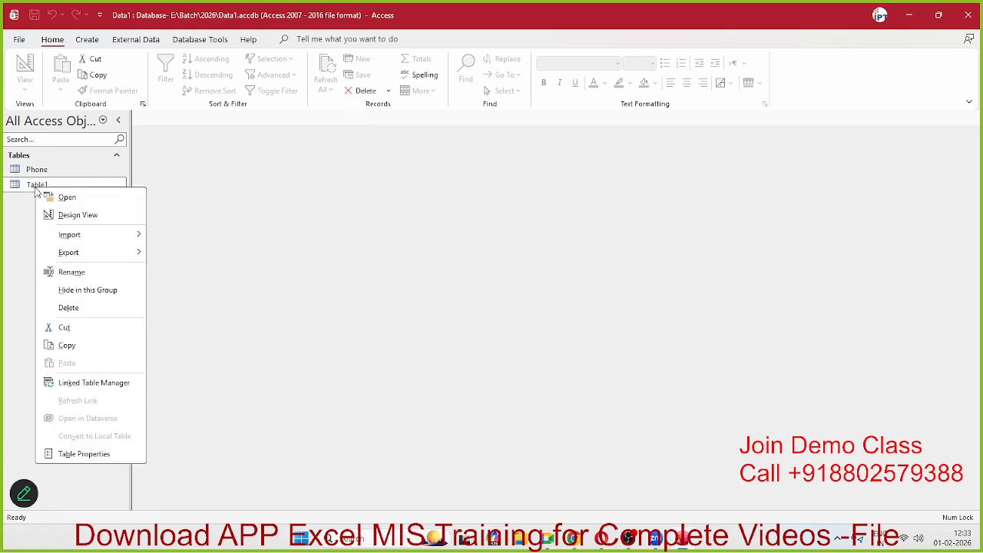
pyautogui.click(69, 308)
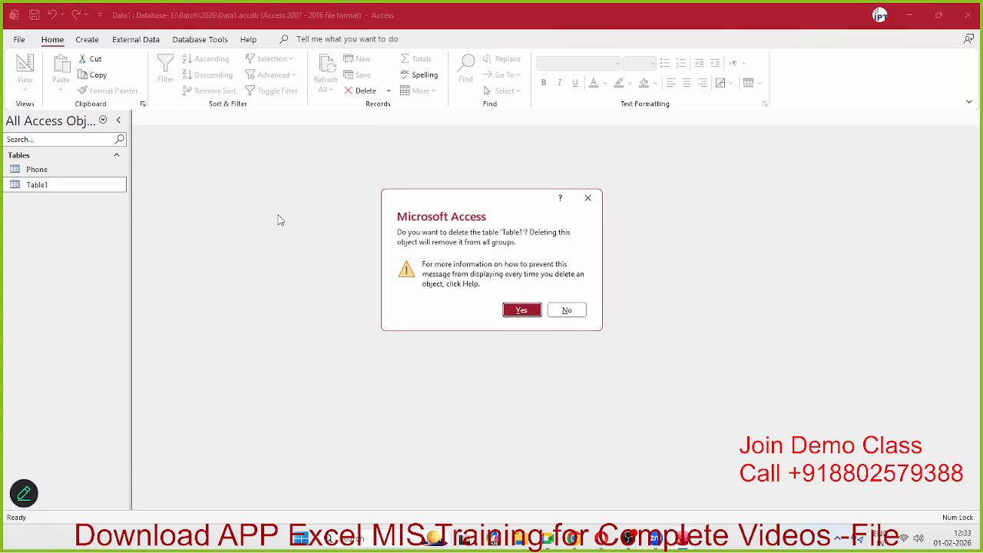
pyautogui.click(533, 313)
# Step: Delete the Phone table so the database has no tables left
pyautogui.rightClick(79, 170)
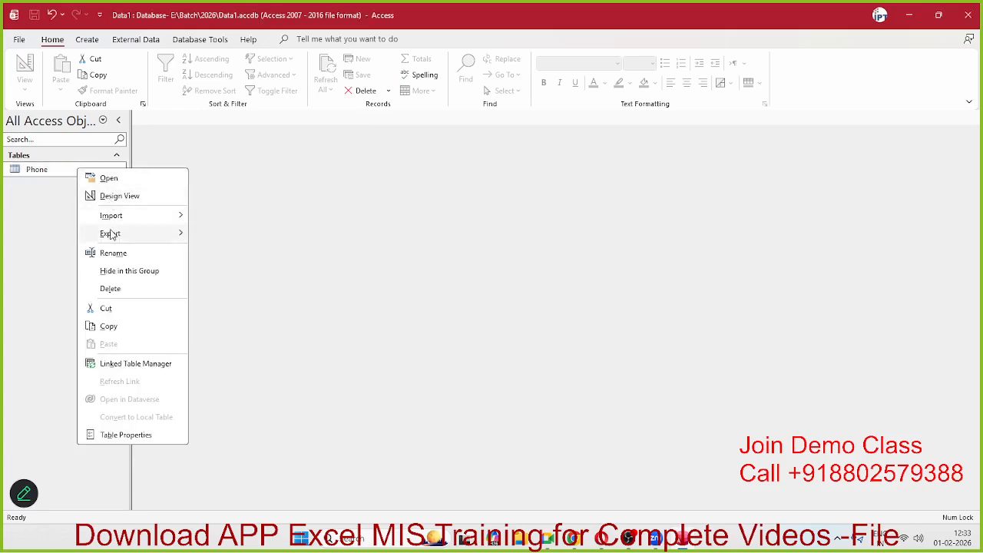
pyautogui.click(110, 289)
pyautogui.click(519, 310)
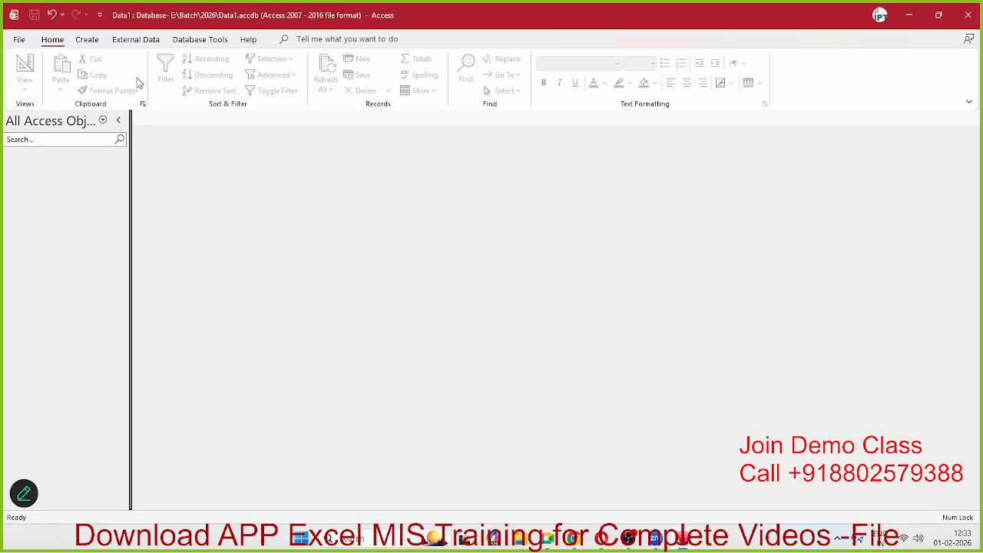
pyautogui.click(86, 42)
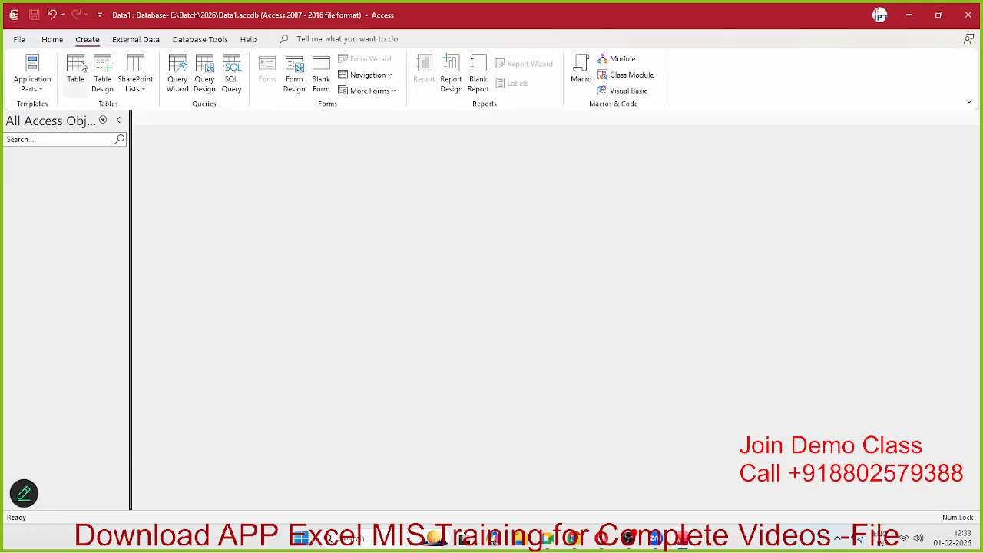
# Step: Create a blank table, switch it to Design View, and save it as INQ
pyautogui.click(79, 66)
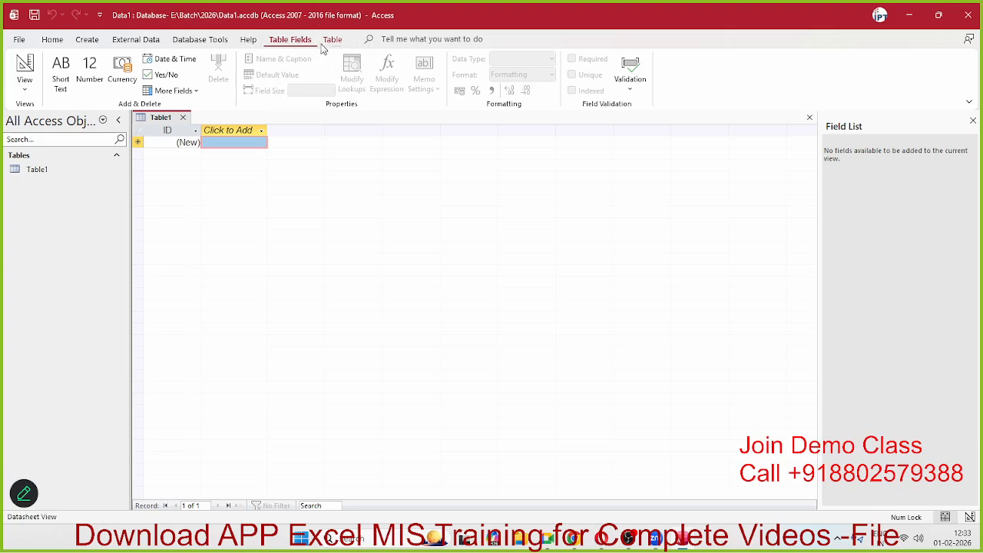
pyautogui.click(21, 95)
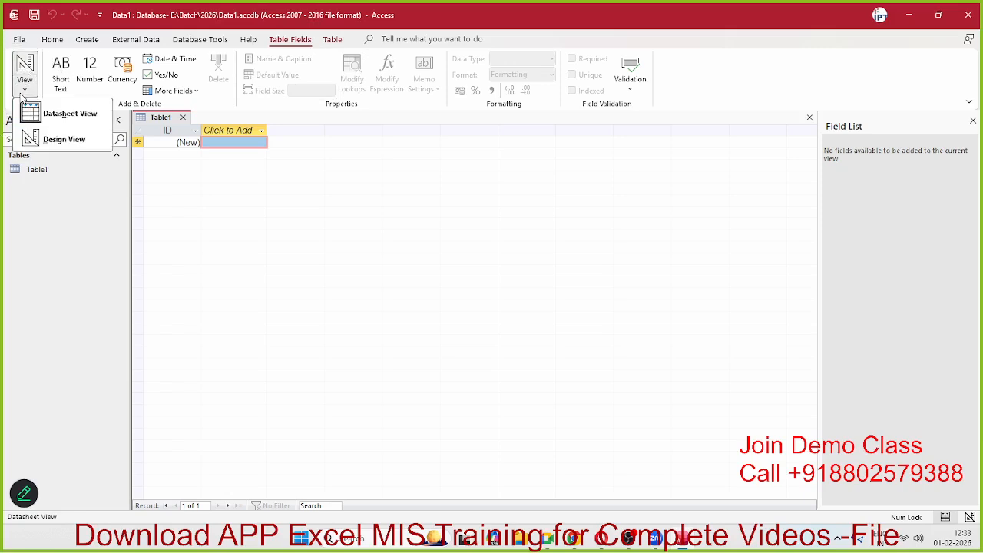
pyautogui.click(64, 140)
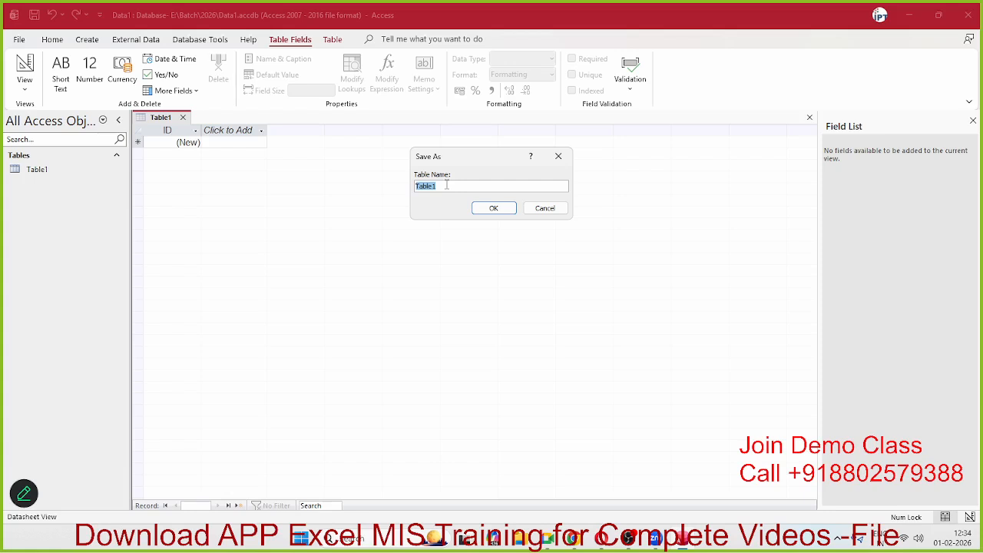
pyautogui.write('INQ')
pyautogui.click(500, 208)
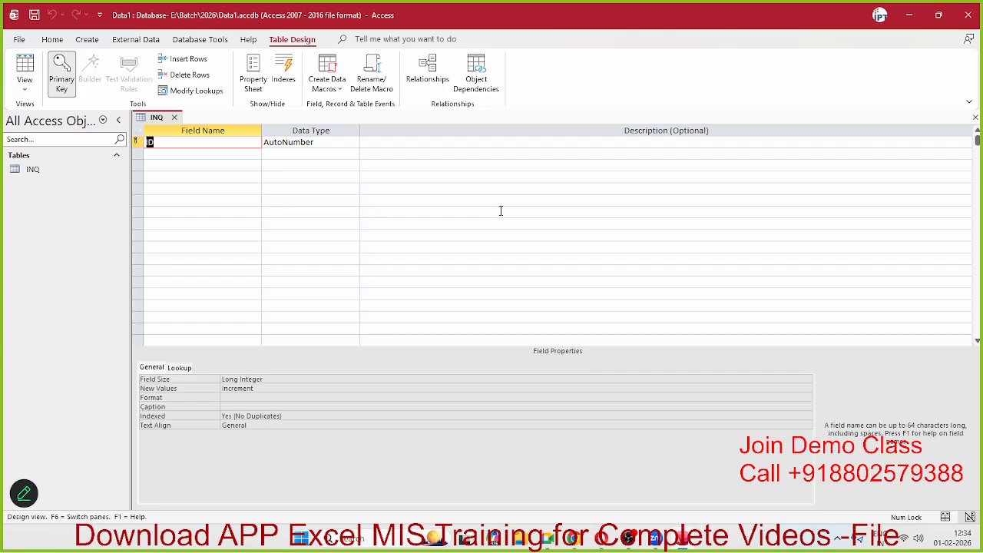
# Step: Rename the AutoNumber primary key field from ID to S_No
pyautogui.click(176, 140)
pyautogui.press('BackSpace')
pyautogui.press('BackSpace')
pyautogui.write('Se')
pyautogui.press('BackSpace')
pyautogui.write('N')
pyautogui.press('BackSpace')
pyautogui.write('_No')
pyautogui.press('Tab')
pyautogui.press('Tab')
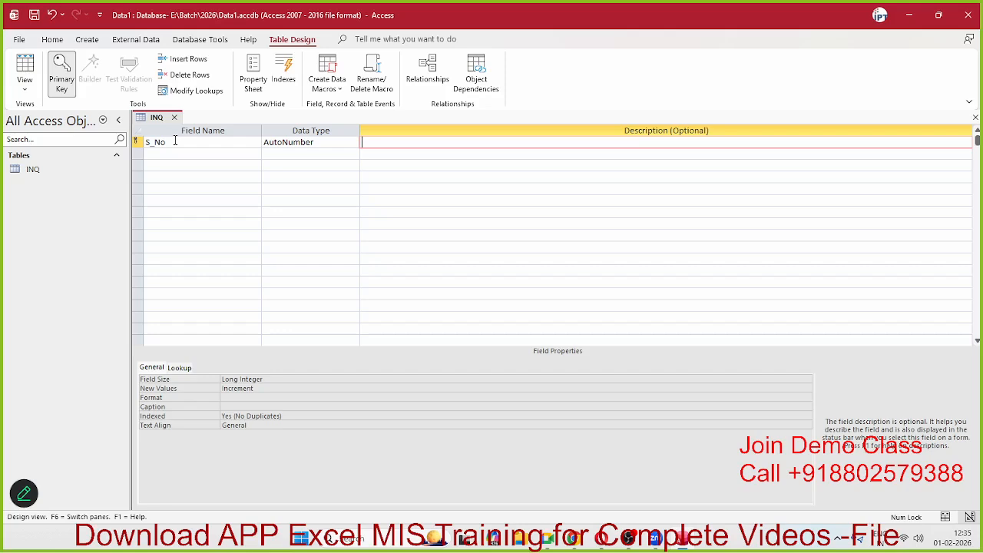
pyautogui.hotkey('alt', 'Tab')
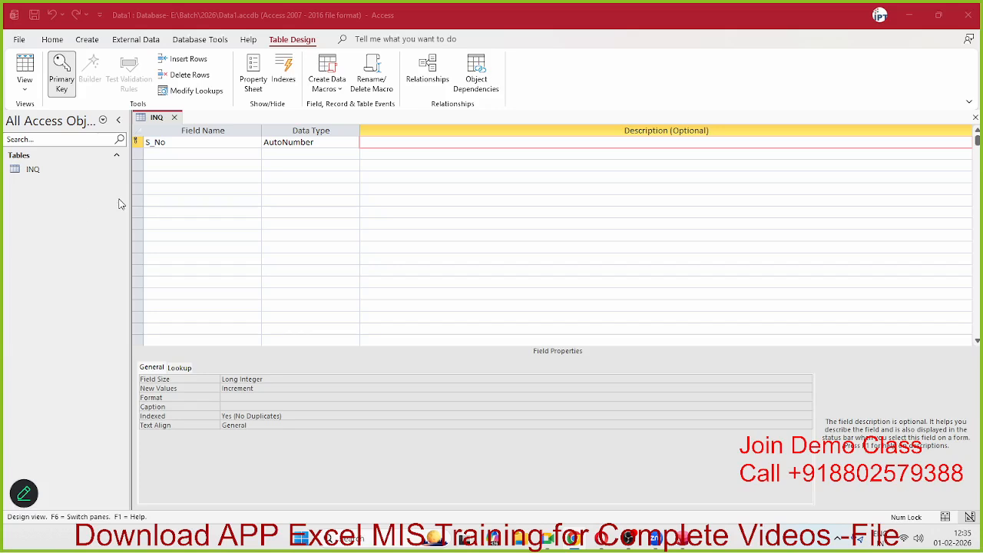
# Step: Enter 'Auto Eqence No' as the S_No field's description
pyautogui.click(298, 143)
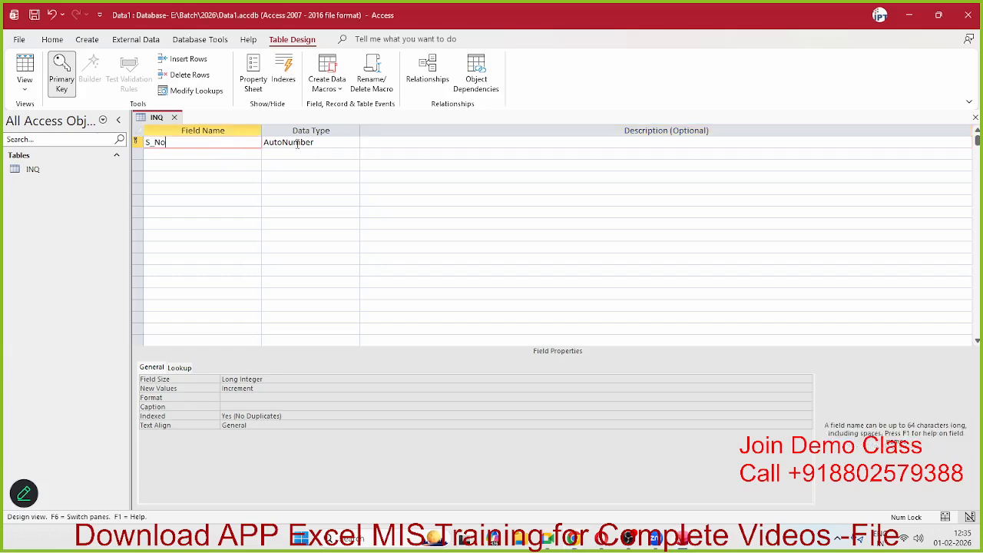
pyautogui.click(425, 144)
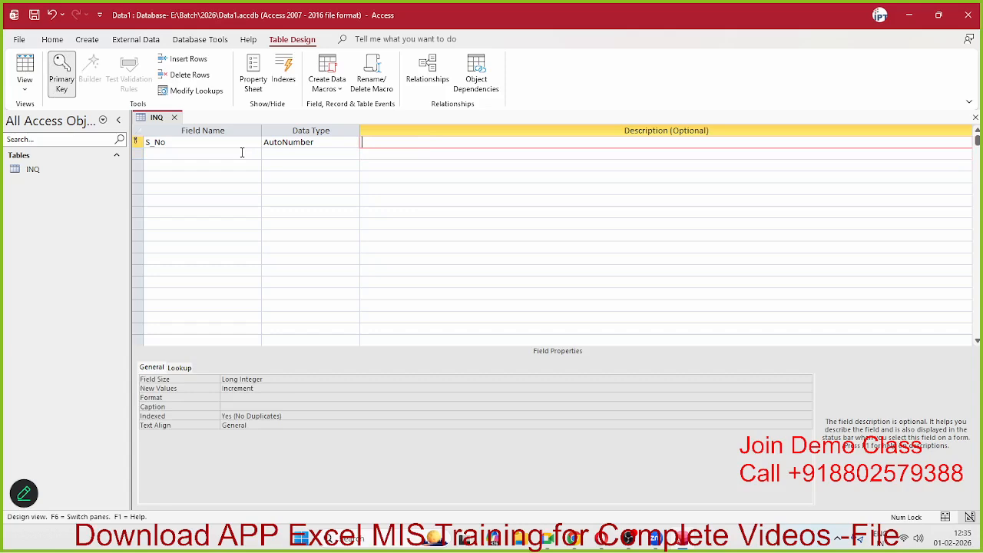
pyautogui.write('Auto Eqence No')
pyautogui.click(421, 190)
pyautogui.click(164, 152)
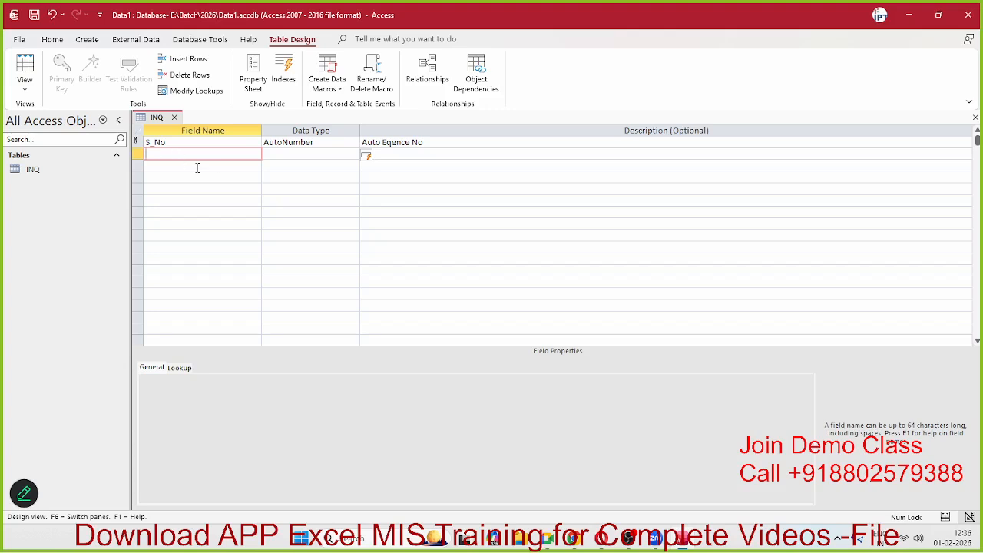
pyautogui.hotkey('alt', 'Tab')
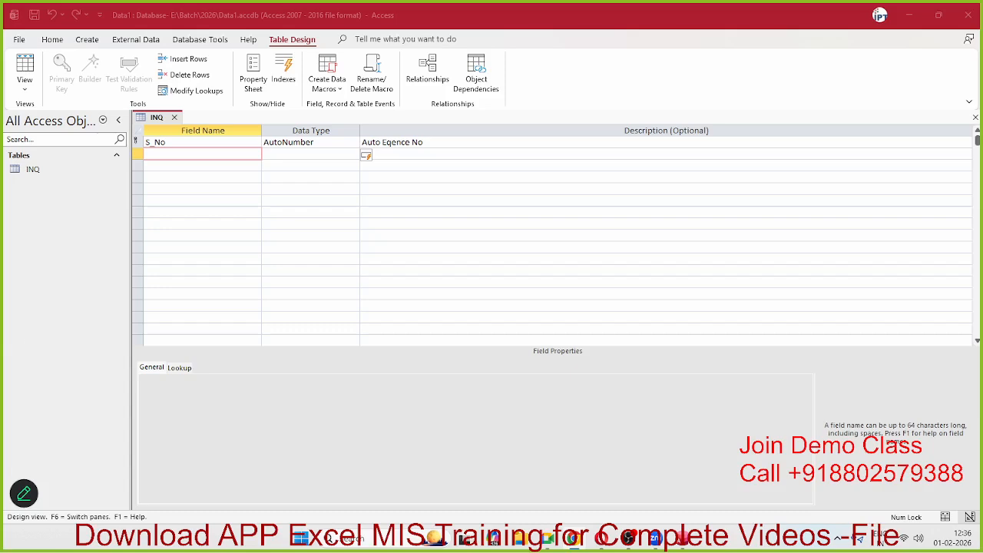
# Step: Add a T_Name field of type Short Text with the description 'Who Called'
pyautogui.click(194, 153)
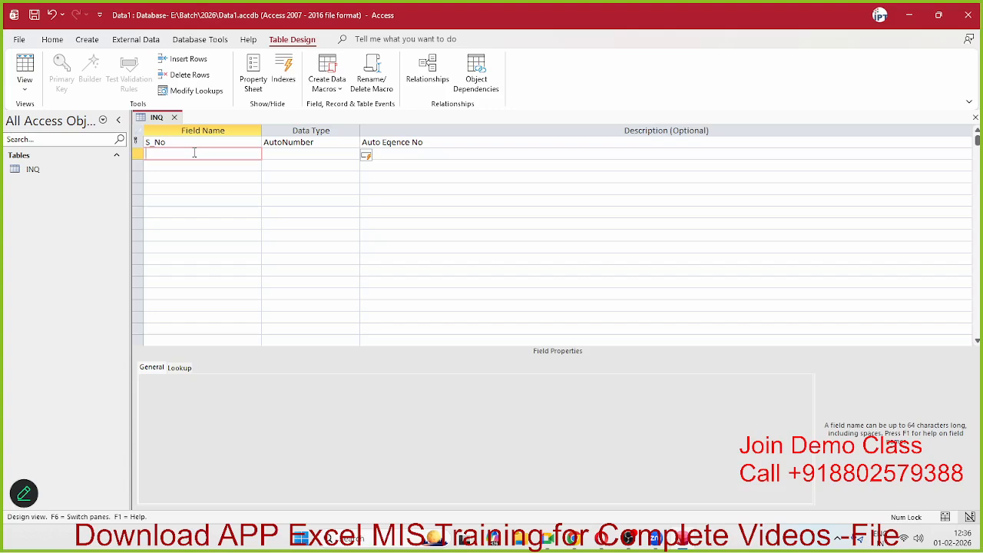
pyautogui.write('T_Name')
pyautogui.press('Tab')
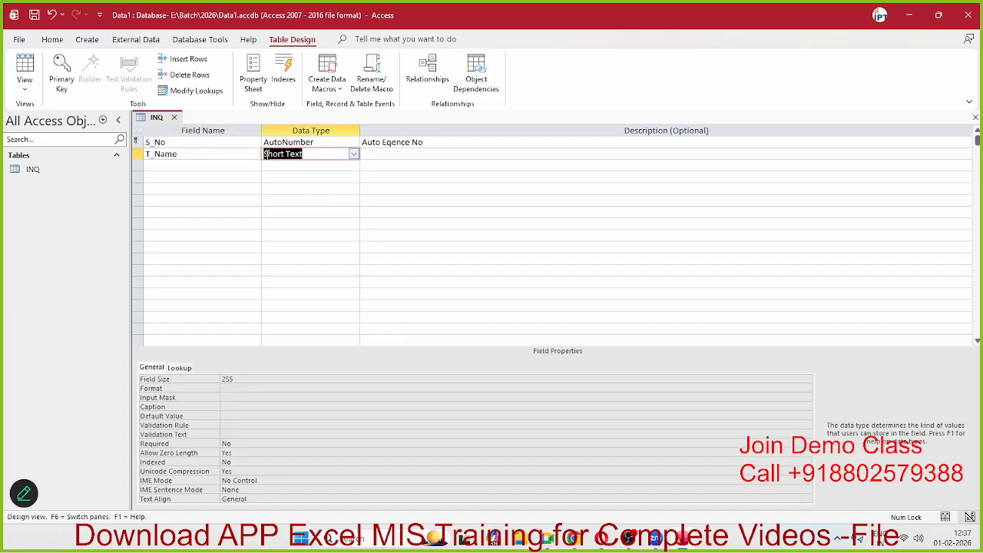
pyautogui.click(354, 156)
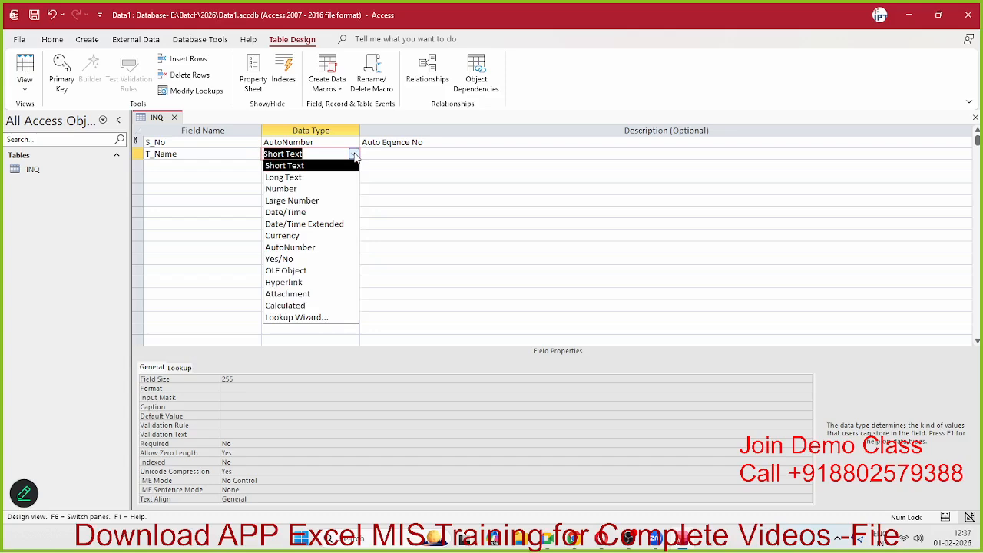
pyautogui.click(284, 165)
pyautogui.press('Tab')
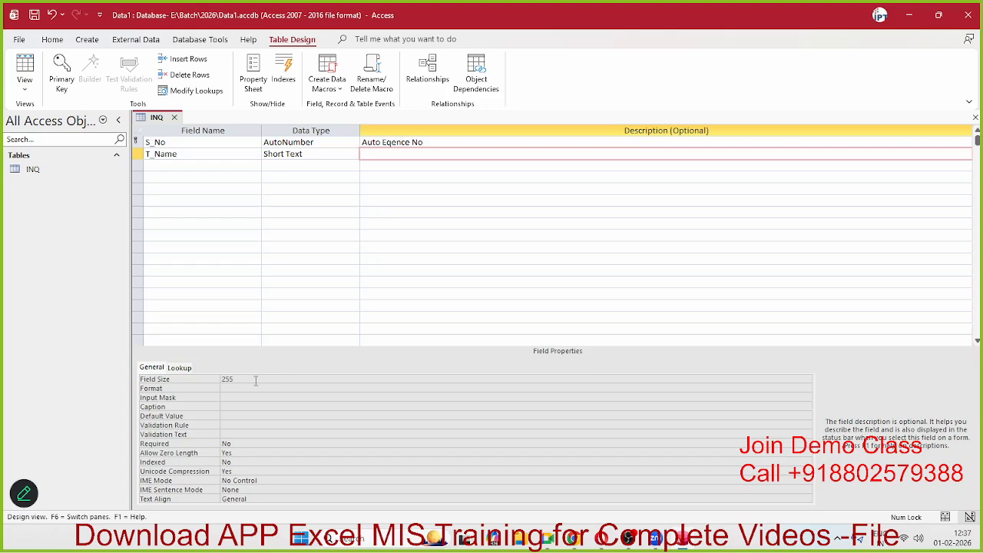
pyautogui.click(255, 380)
pyautogui.write('Who Called')
pyautogui.click(243, 165)
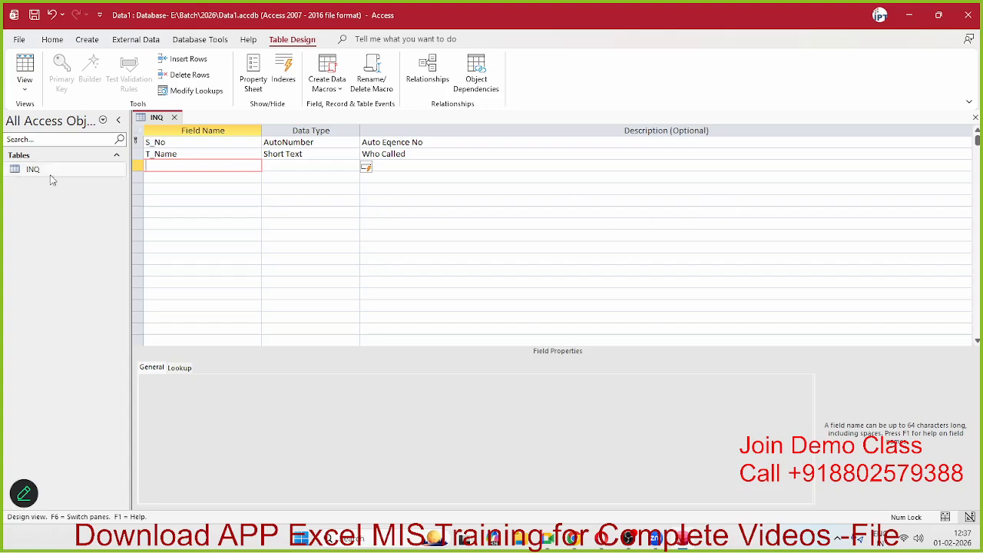
pyautogui.click(139, 156)
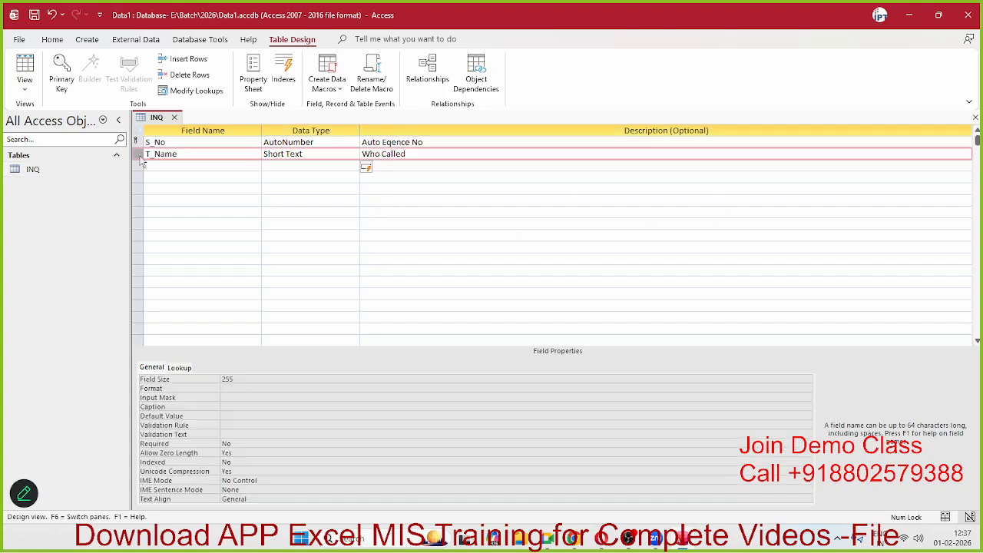
pyautogui.rightClick(141, 160)
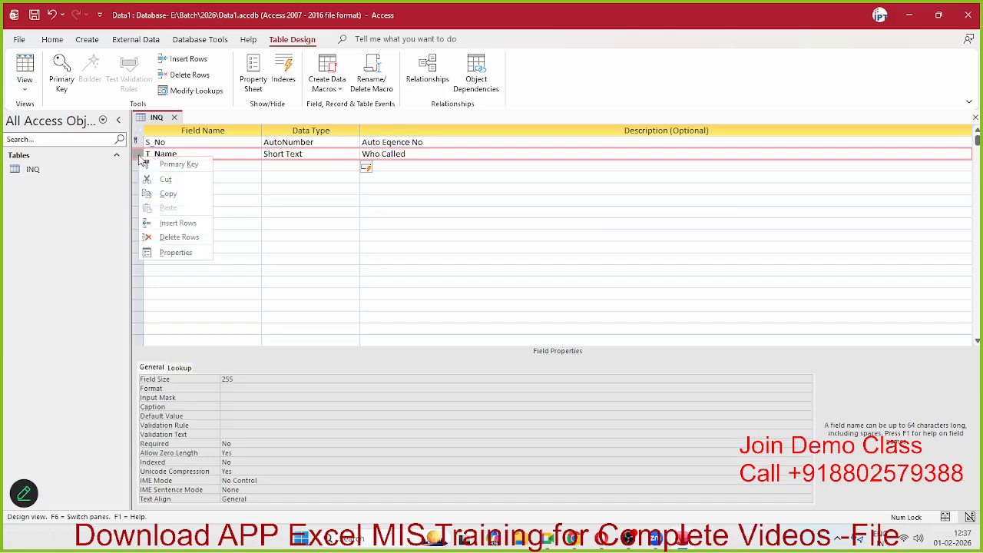
pyautogui.click(165, 222)
pyautogui.click(169, 155)
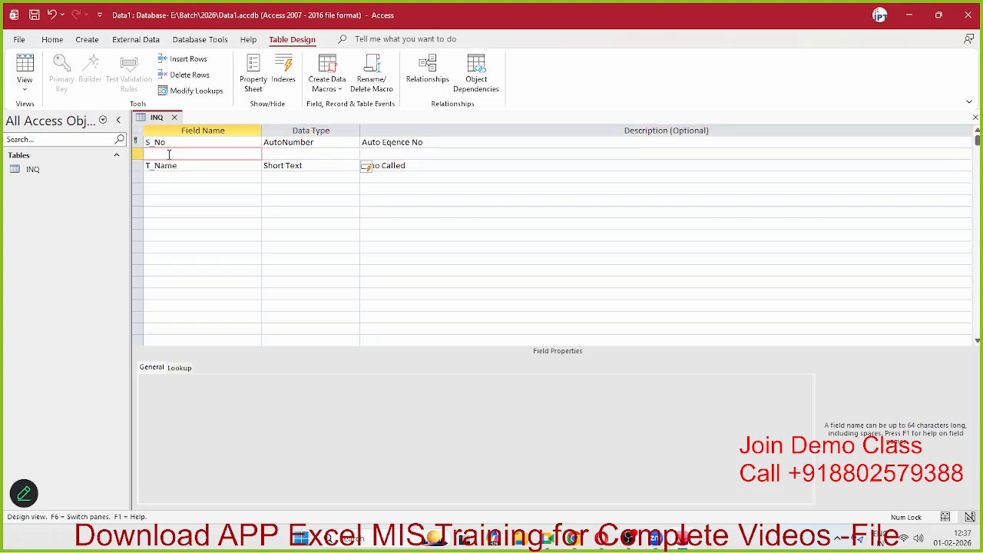
pyautogui.write('DATE')
pyautogui.press('BackSpace')
pyautogui.press('BackSpace')
pyautogui.press('BackSpace')
pyautogui.write('ate')
pyautogui.press('Tab')
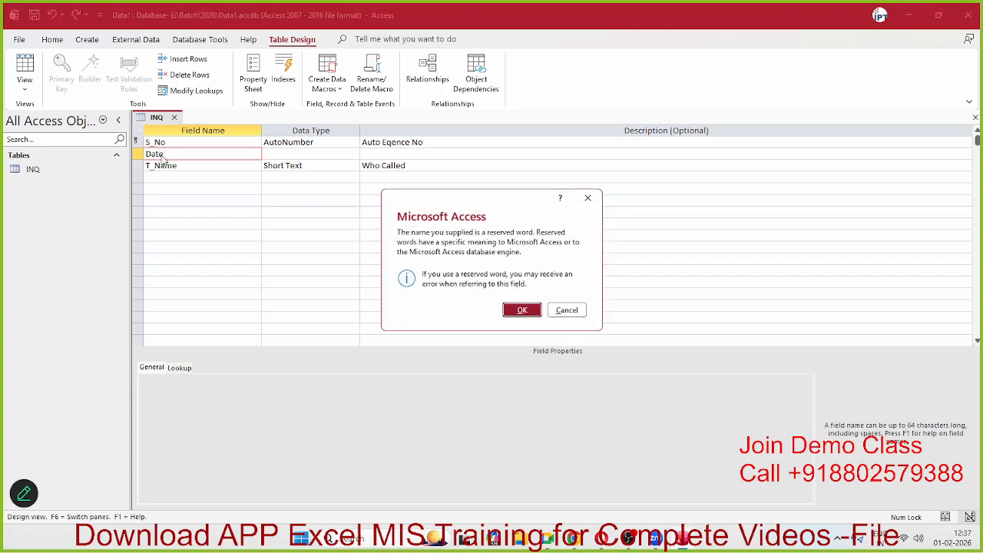
pyautogui.press('Return')
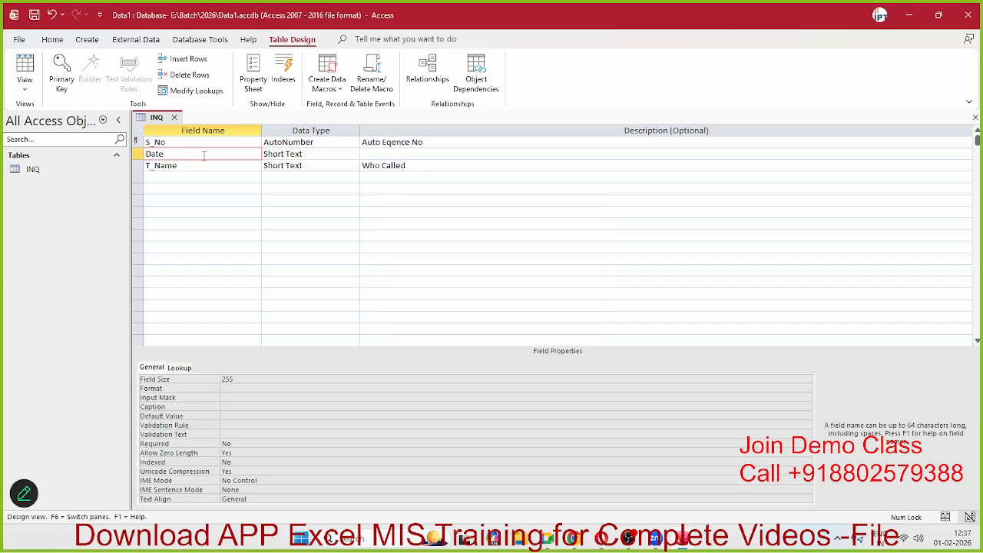
pyautogui.press('BackSpace')
pyautogui.press('BackSpace')
pyautogui.press('BackSpace')
pyautogui.press('BackSpace')
pyautogui.write('C_Date')
pyautogui.press('Tab')
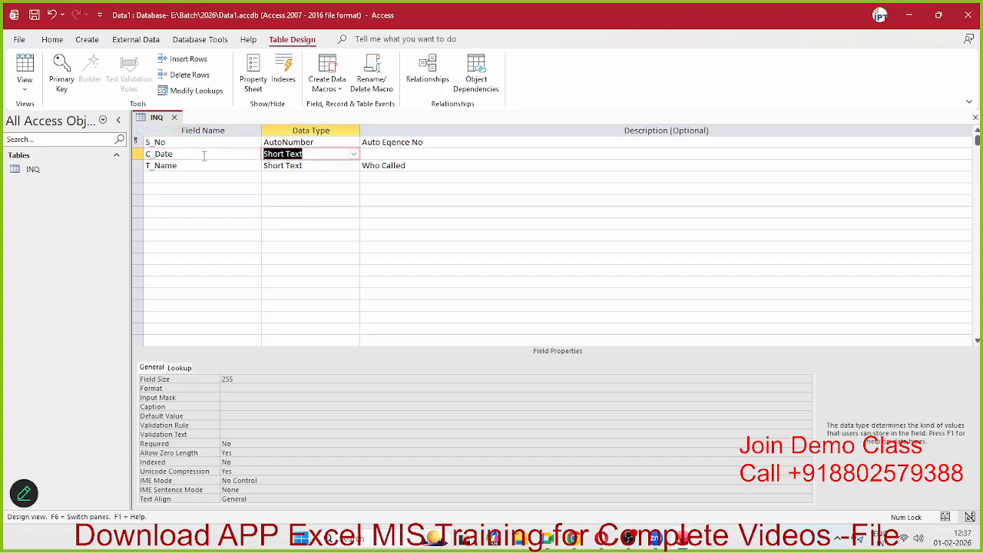
pyautogui.click(354, 156)
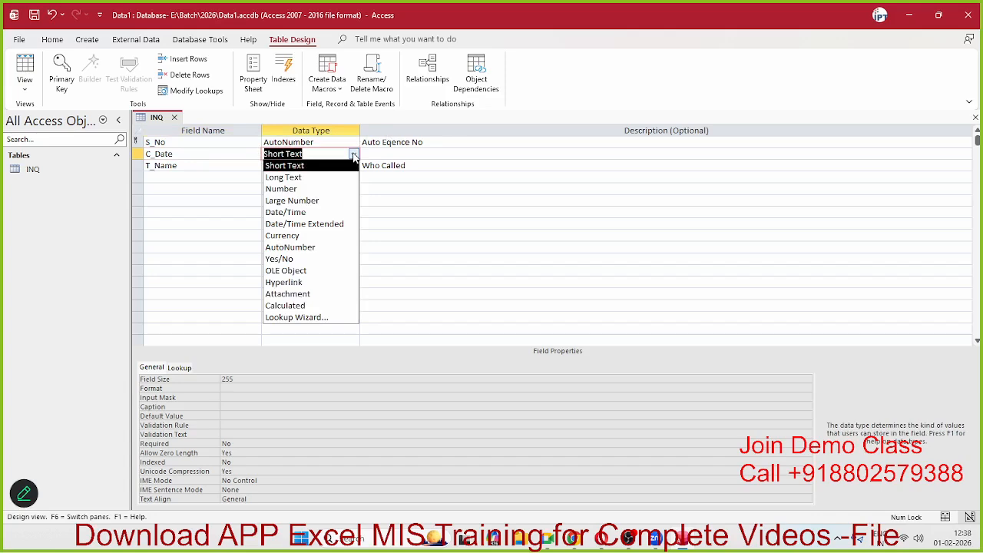
pyautogui.click(311, 212)
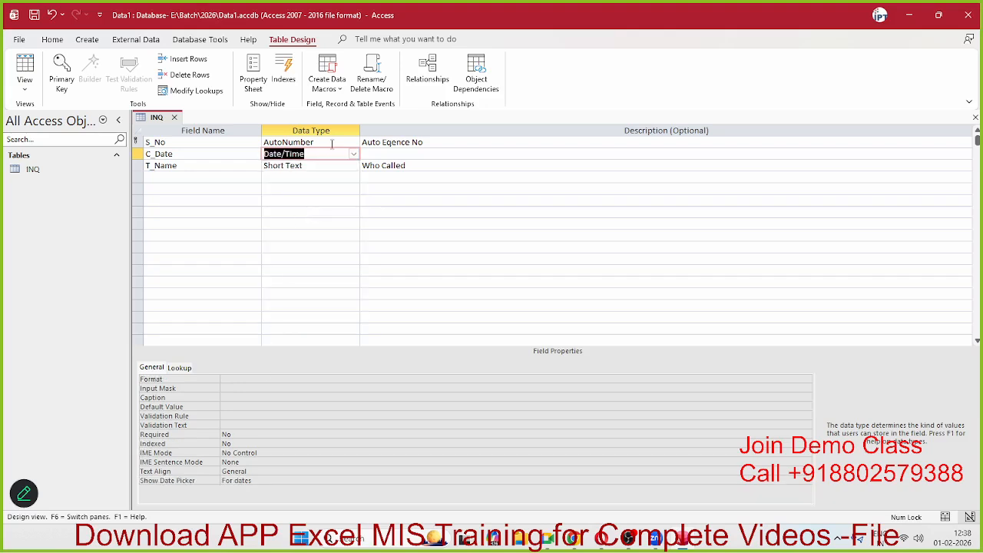
pyautogui.click(196, 155)
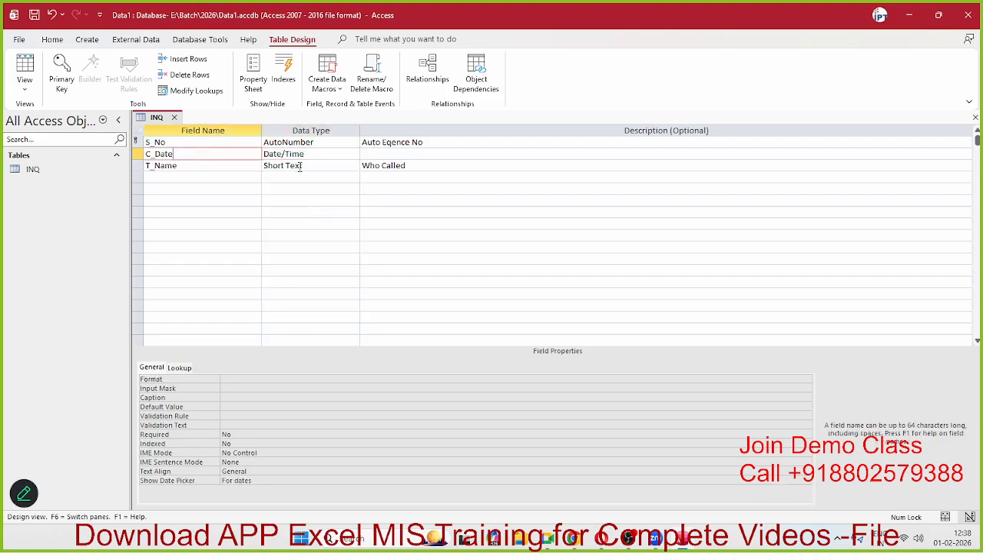
pyautogui.click(306, 155)
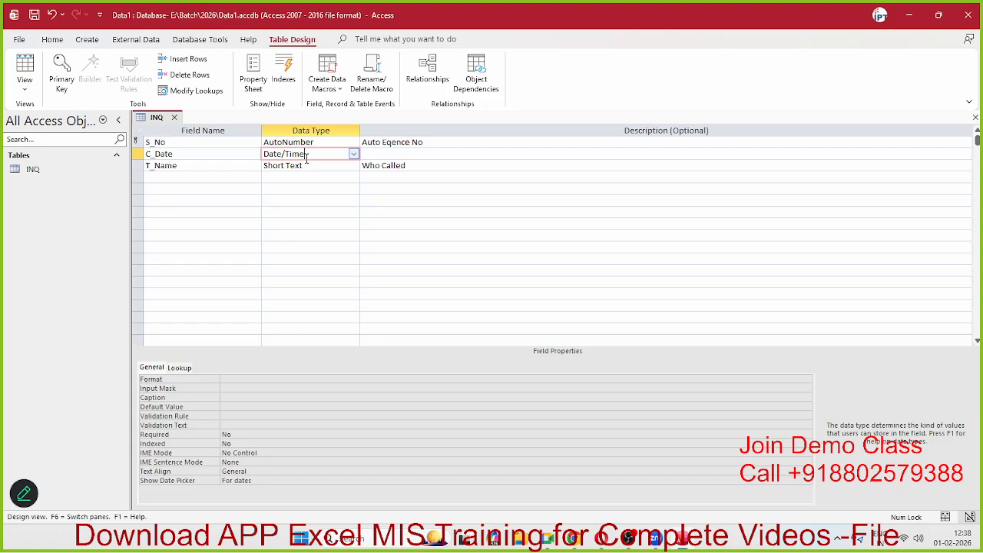
# Step: Set C_Date's data type to Calculated and list the built-in Date/Time functions
pyautogui.click(354, 155)
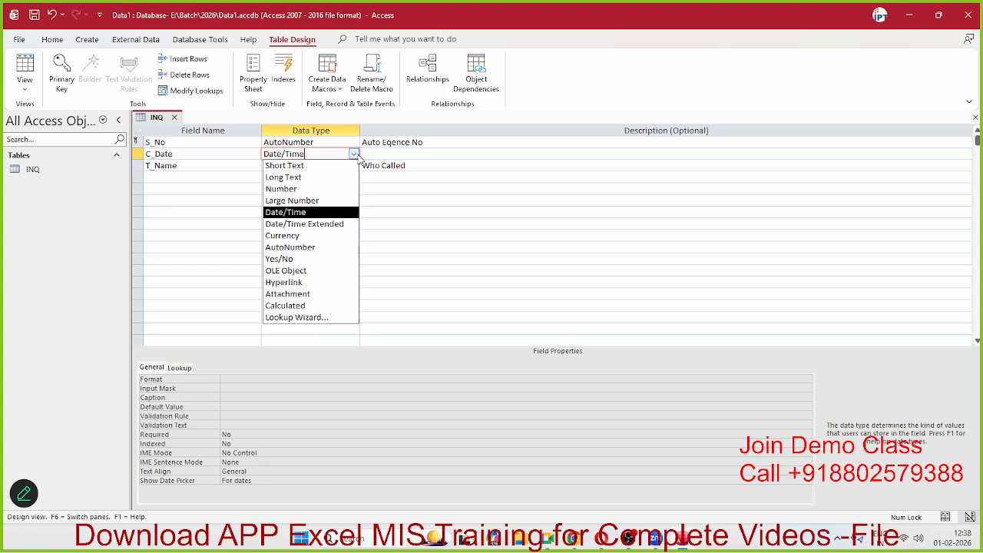
pyautogui.click(329, 307)
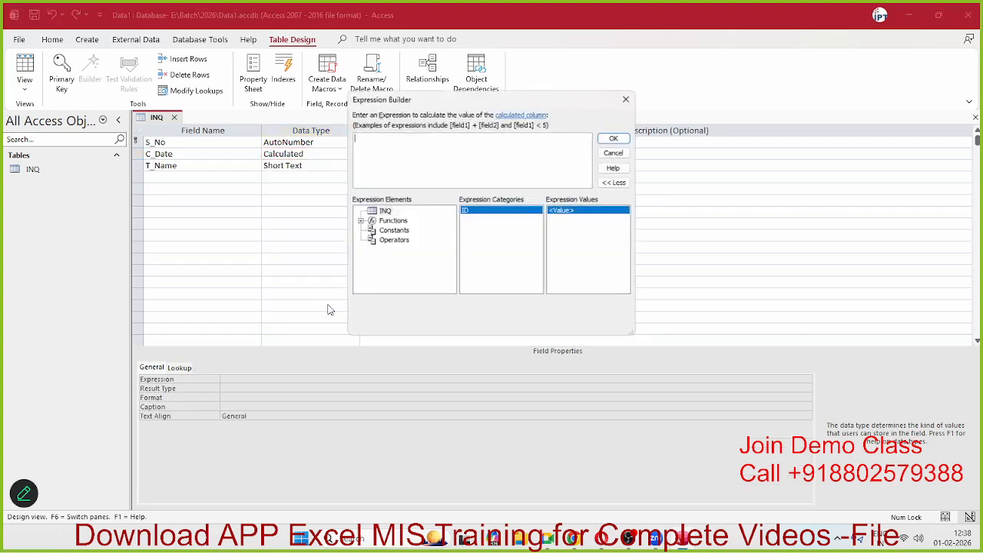
pyautogui.click(358, 222)
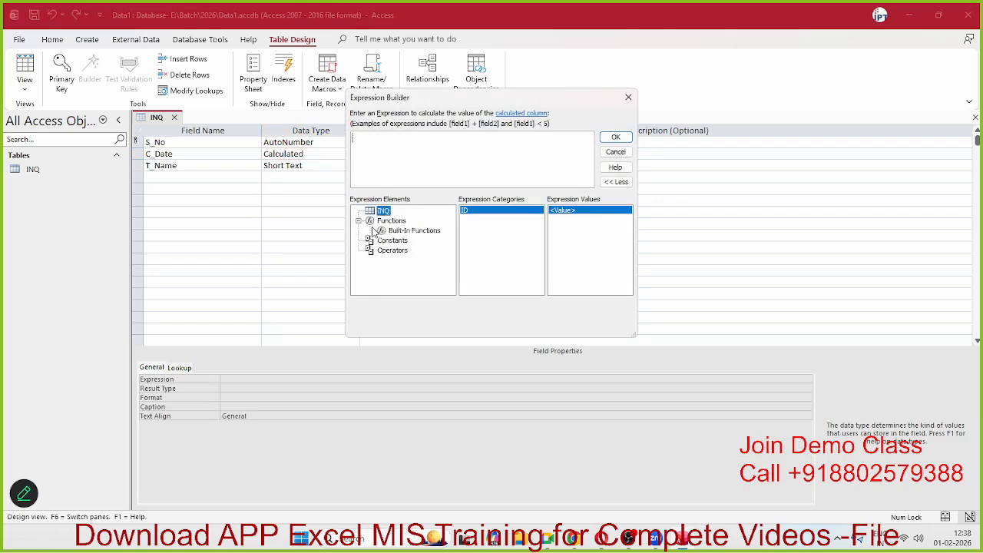
pyautogui.click(383, 232)
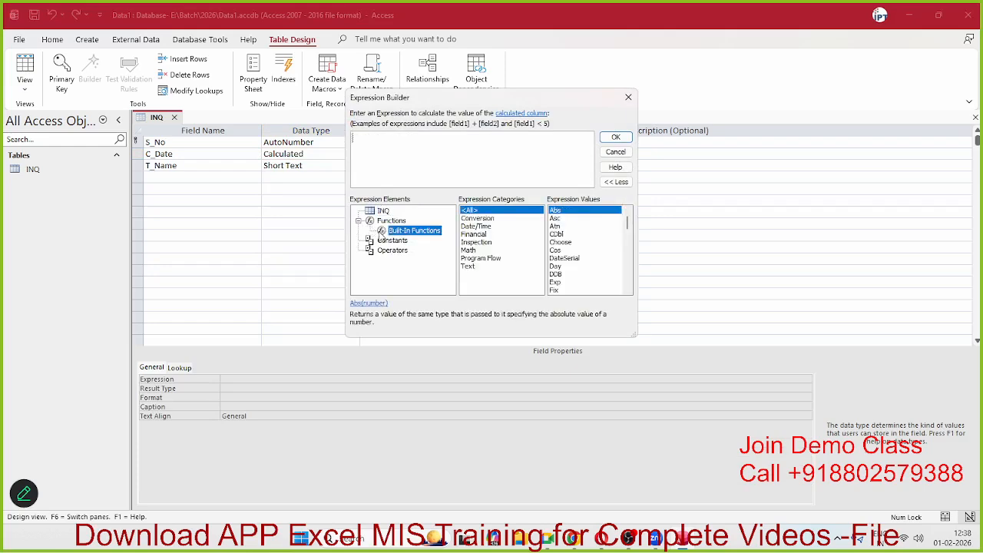
pyautogui.click(475, 227)
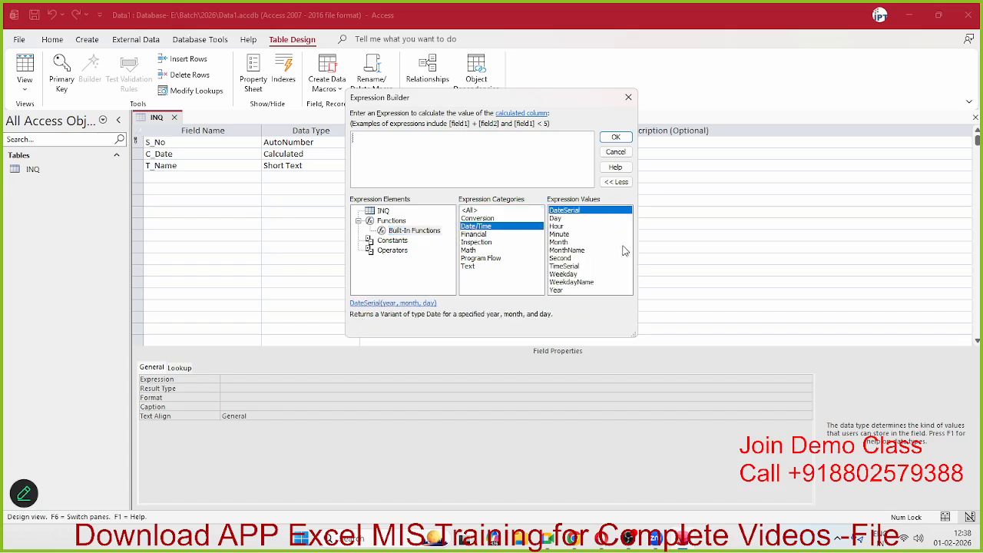
# Step: Read descriptions of Date/Time functions such as MonthName, Minute, Month, Weekday and Year
pyautogui.click(561, 219)
pyautogui.click(559, 227)
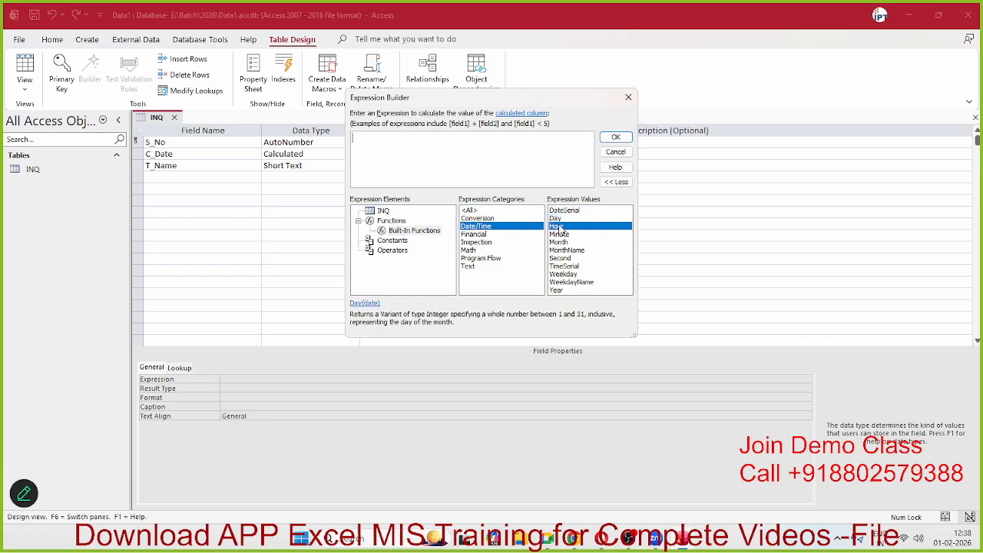
pyautogui.click(561, 234)
pyautogui.click(566, 250)
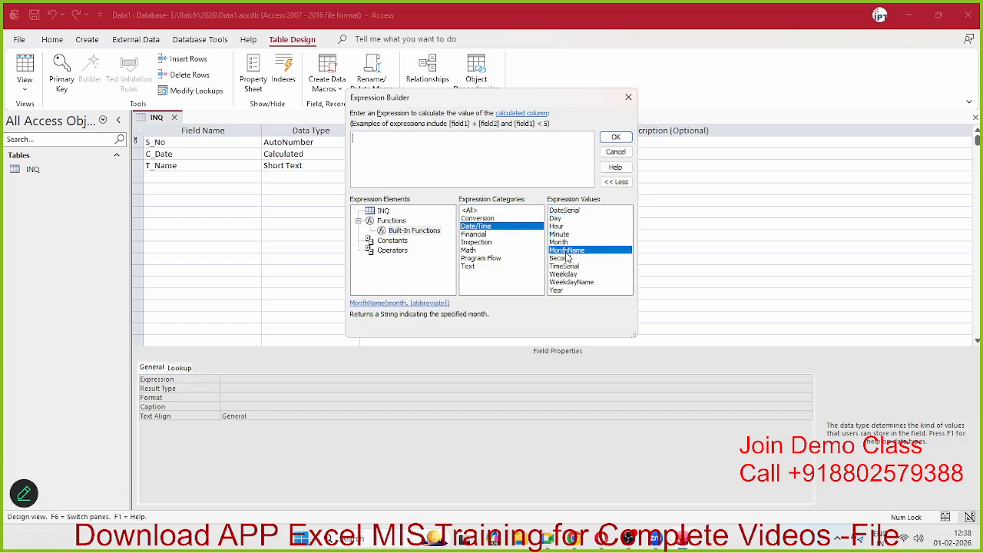
pyautogui.click(569, 291)
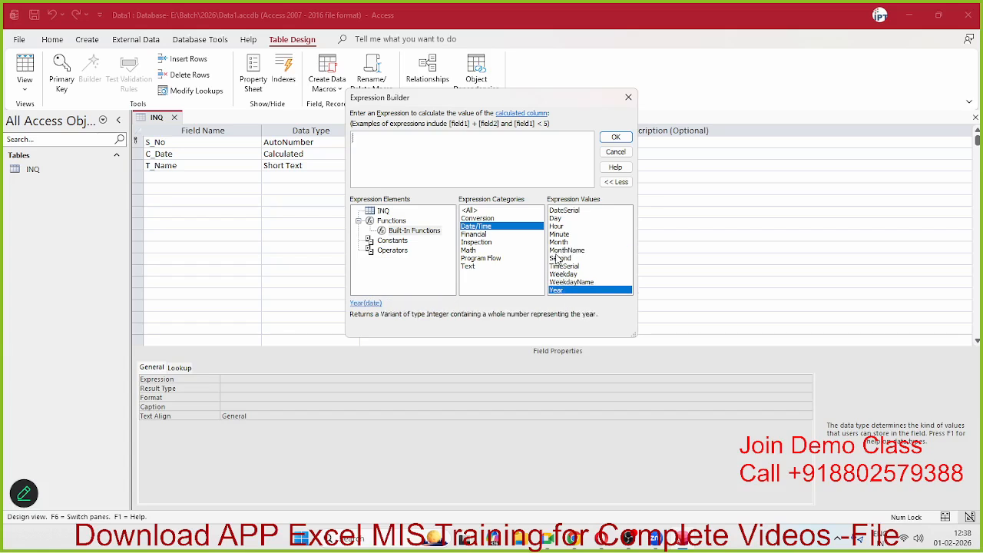
pyautogui.click(560, 259)
pyautogui.click(563, 251)
pyautogui.click(559, 234)
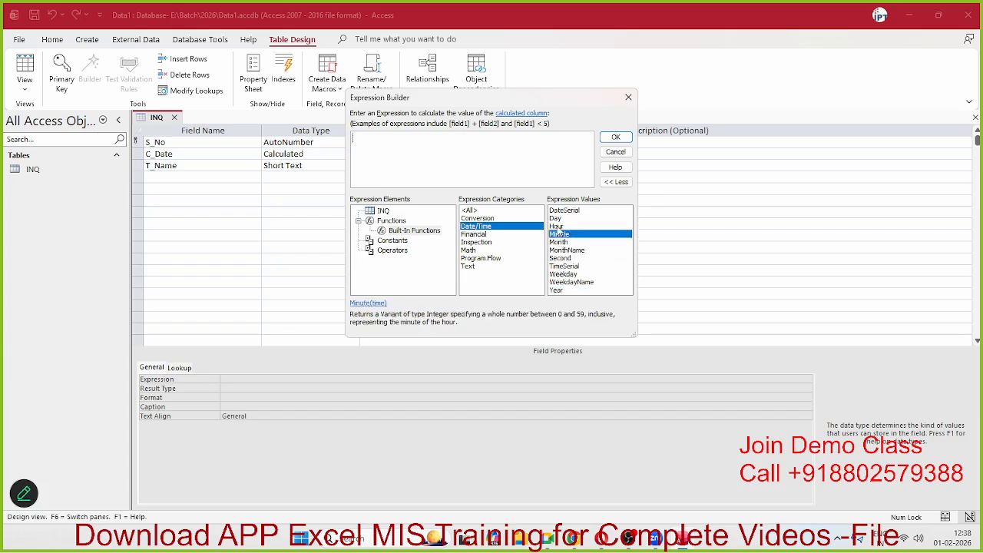
pyautogui.click(560, 242)
pyautogui.click(563, 274)
pyautogui.click(557, 290)
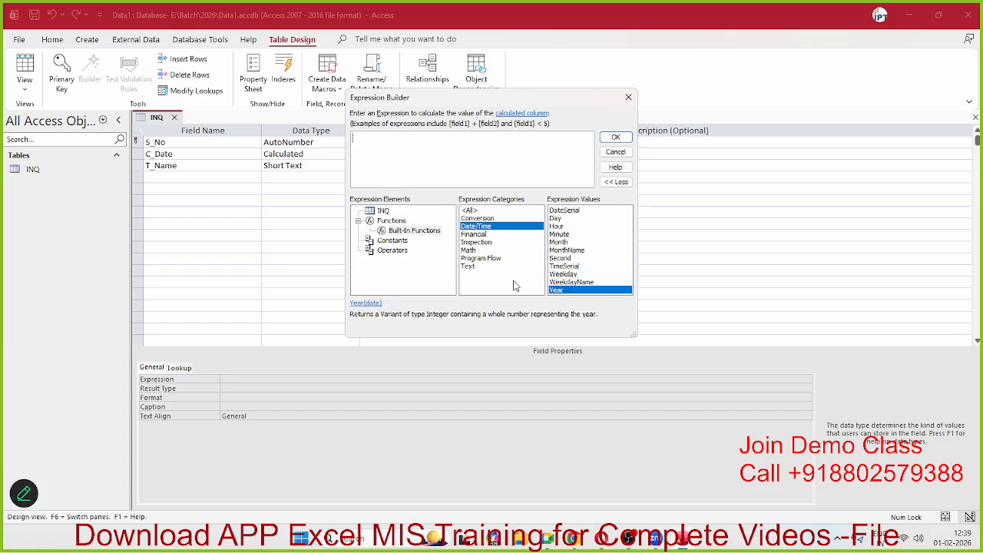
# Step: Browse the full built-in function list, then return to the Date/Time category
pyautogui.click(470, 211)
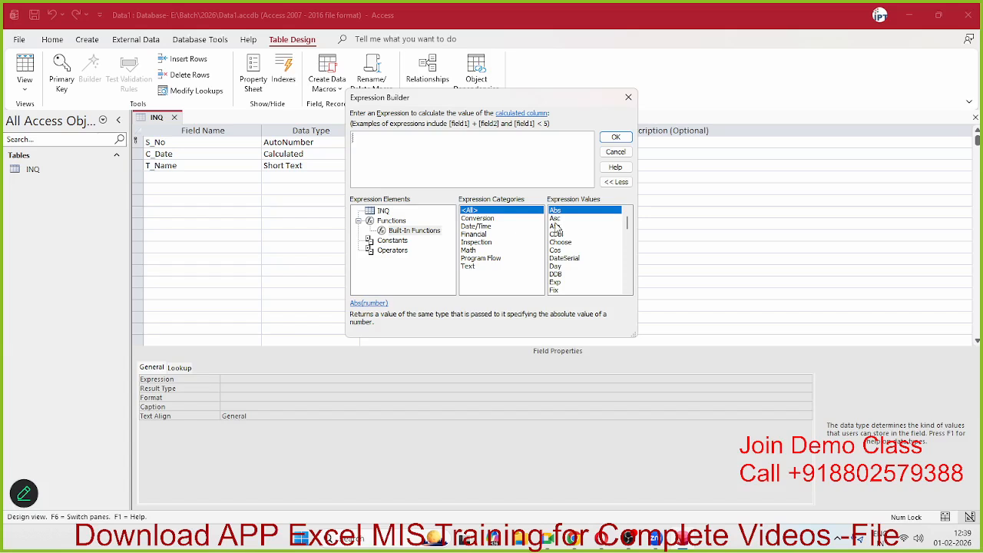
pyautogui.click(558, 219)
pyautogui.click(560, 211)
pyautogui.press('t')
pyautogui.press('Down')
pyautogui.press('Down')
pyautogui.press('Down')
pyautogui.press('Down')
pyautogui.press('Down')
pyautogui.press('Down')
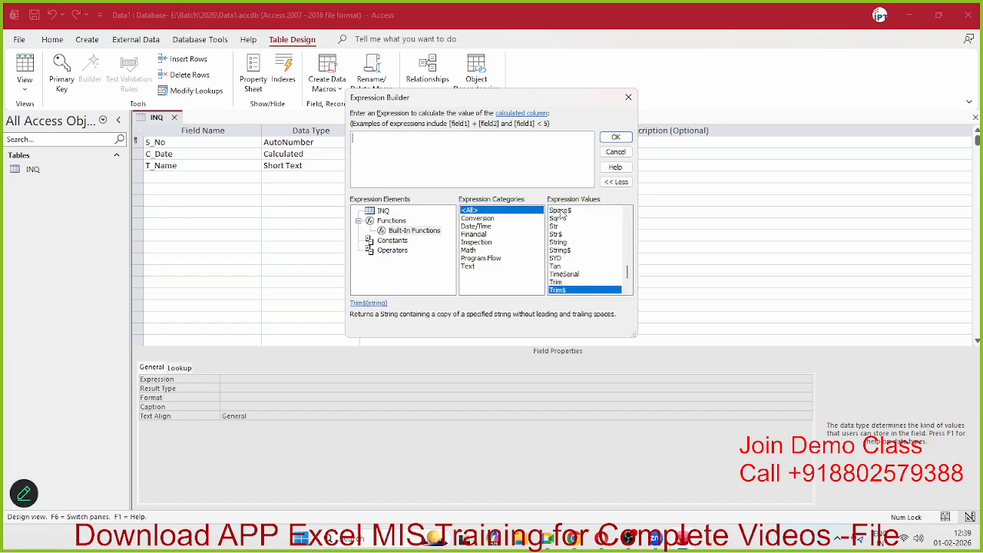
pyautogui.press('Up')
pyautogui.press('Up')
pyautogui.press('Up')
pyautogui.press('Up')
pyautogui.press('Up')
pyautogui.press('Up')
pyautogui.press('Up')
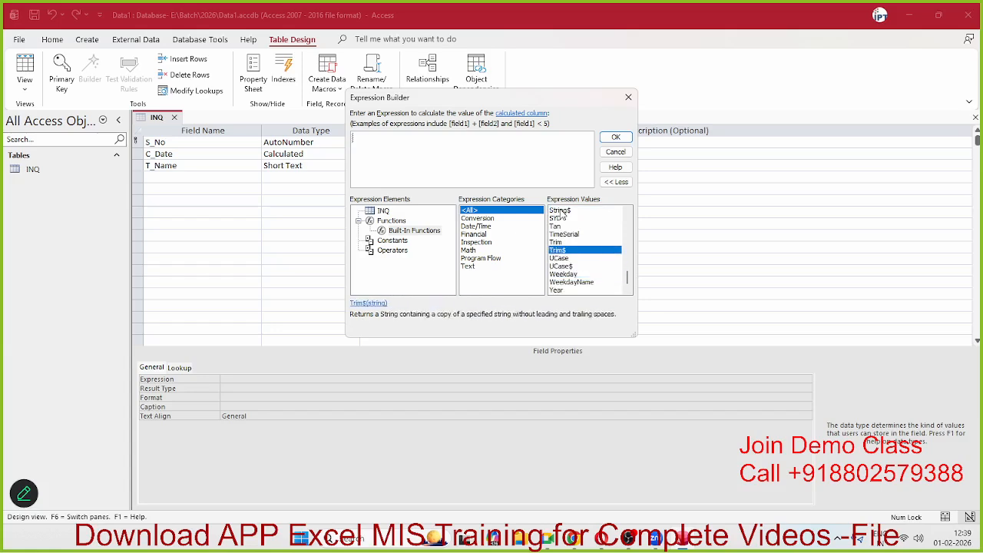
pyautogui.press('Down')
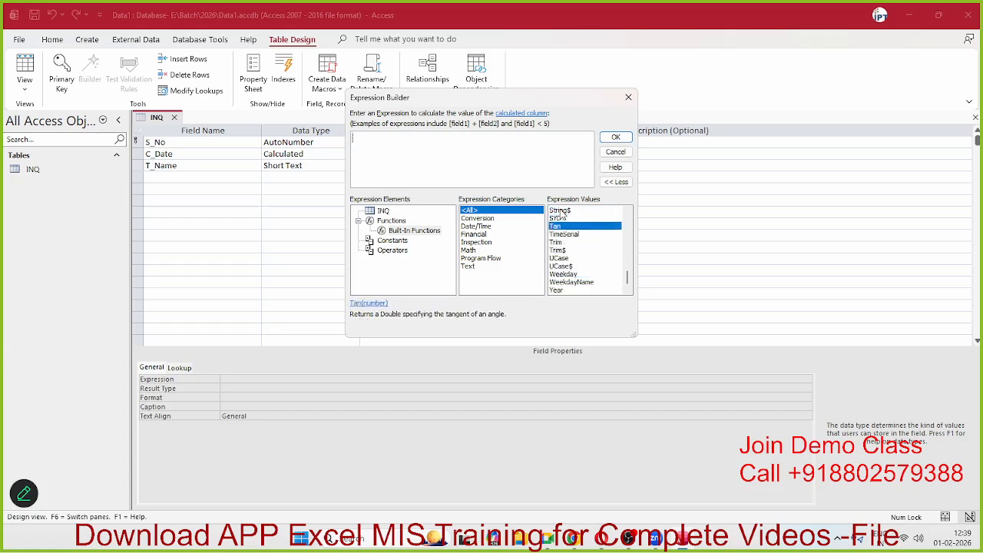
pyautogui.press('d')
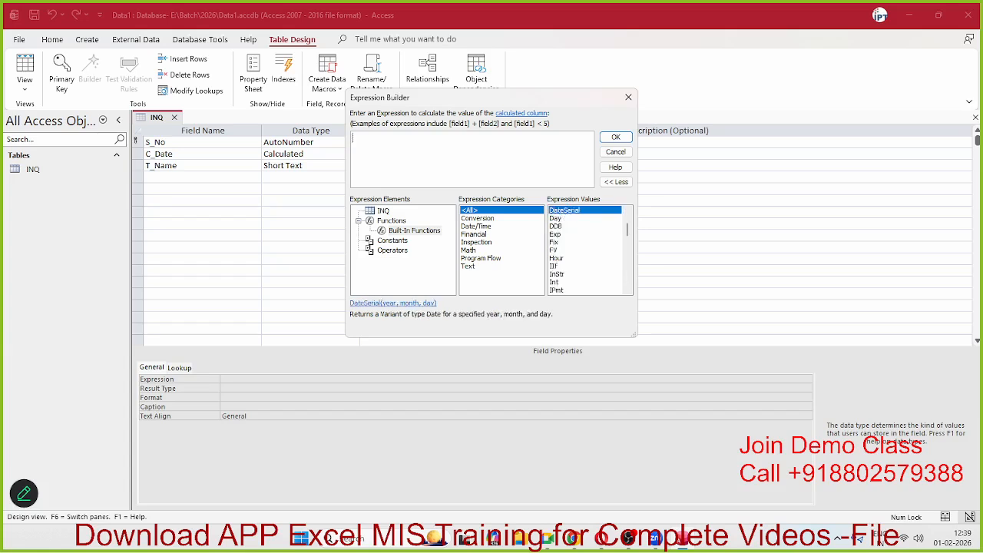
pyautogui.press('Down')
pyautogui.press('Down')
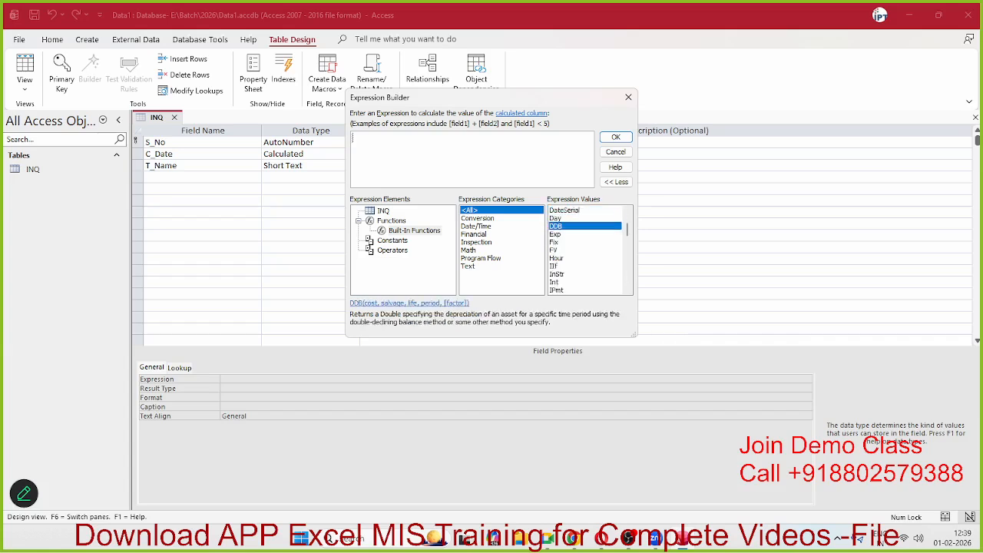
pyautogui.press('Down')
pyautogui.press('Down')
pyautogui.press('Down')
pyautogui.press('Down')
pyautogui.press('Down')
pyautogui.press('Down')
pyautogui.press('Down')
pyautogui.press('Down')
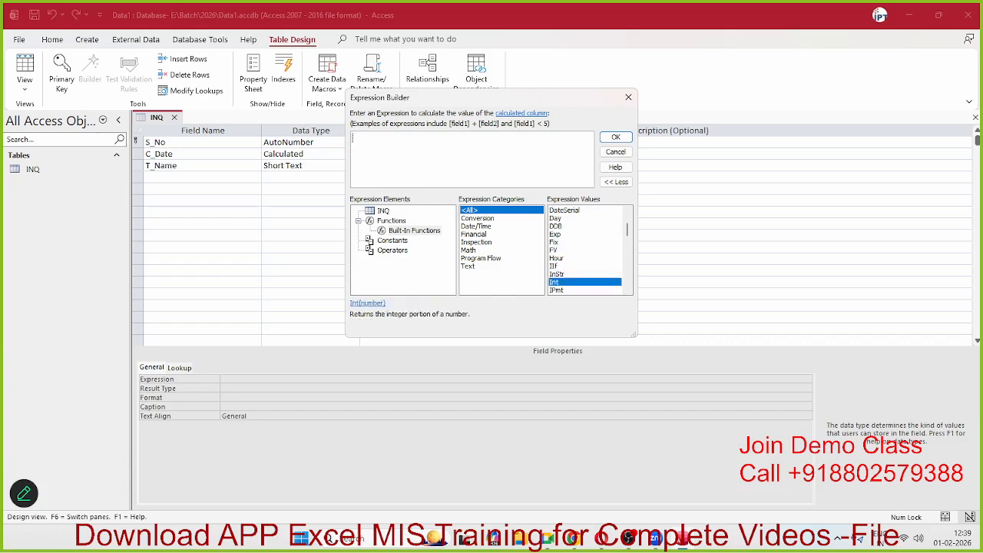
pyautogui.press('Down')
pyautogui.press('Down')
pyautogui.press('Down')
pyautogui.press('Down')
pyautogui.press('Down')
pyautogui.press('Down')
pyautogui.press('Down')
pyautogui.press('Down')
pyautogui.press('Down')
pyautogui.press('Down')
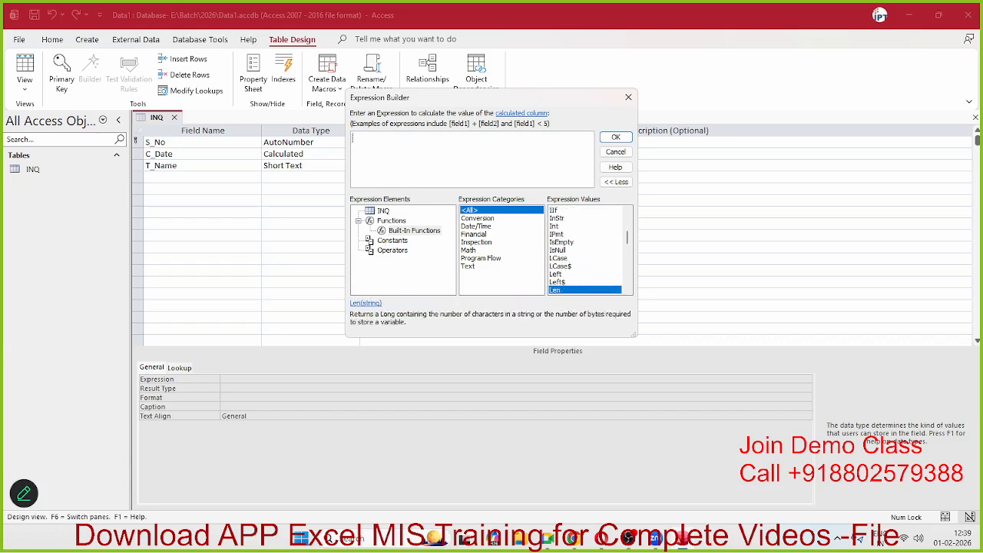
pyautogui.press('Down')
pyautogui.press('Down')
pyautogui.press('Down')
pyautogui.press('Down')
pyautogui.press('Down')
pyautogui.press('Down')
pyautogui.press('Down')
pyautogui.press('Down')
pyautogui.press('Down')
pyautogui.press('Down')
pyautogui.press('Down')
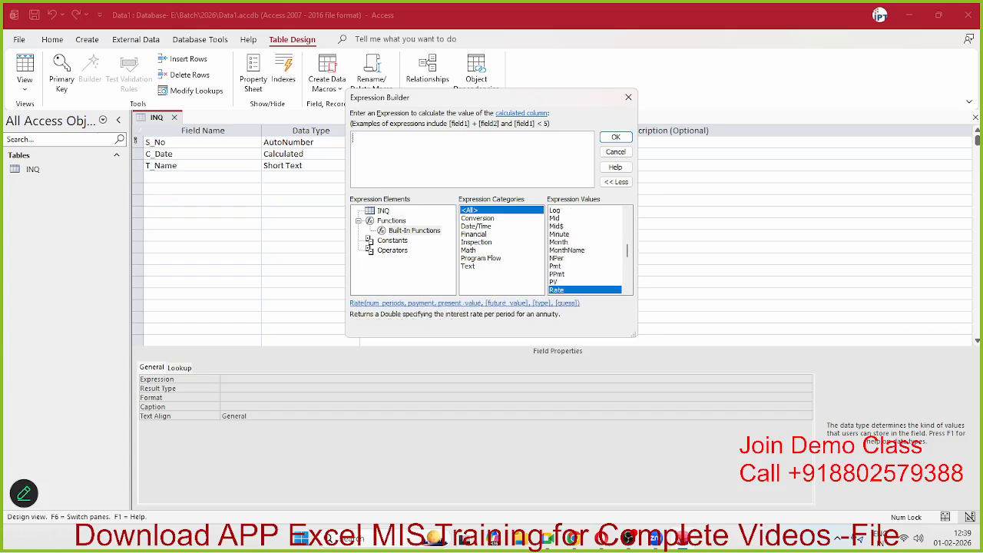
pyautogui.press('Down')
pyautogui.press('Down')
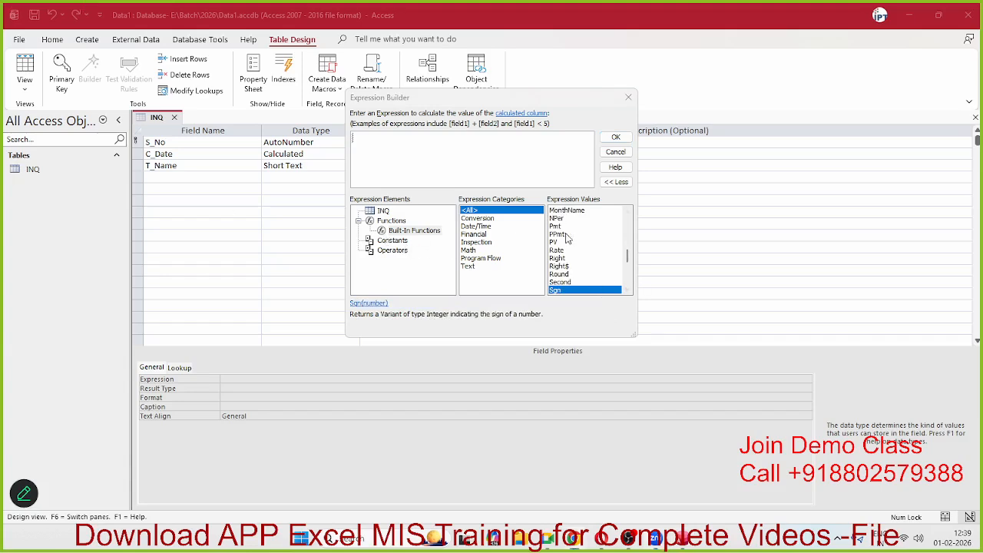
pyautogui.scroll(-4, 592, 269)
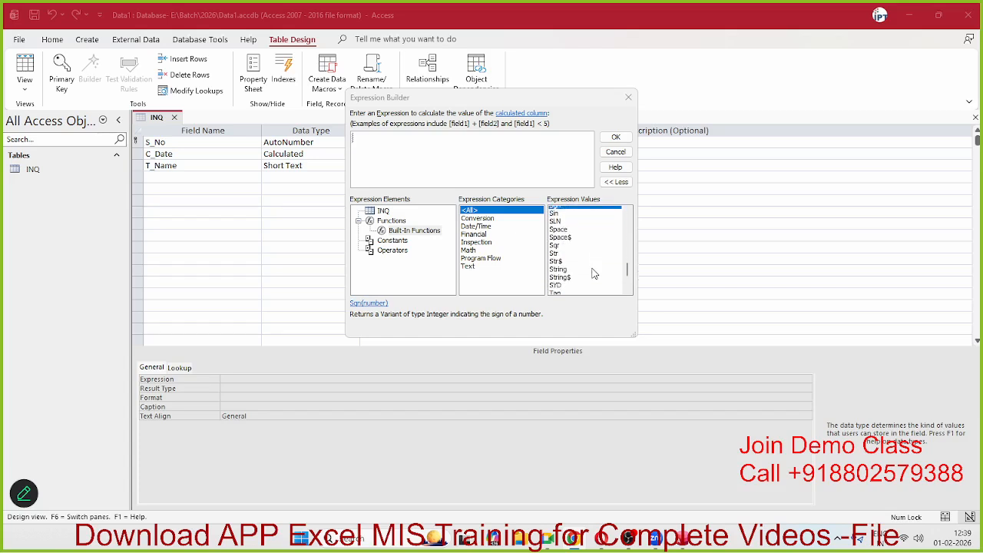
pyautogui.scroll(2, 593, 272)
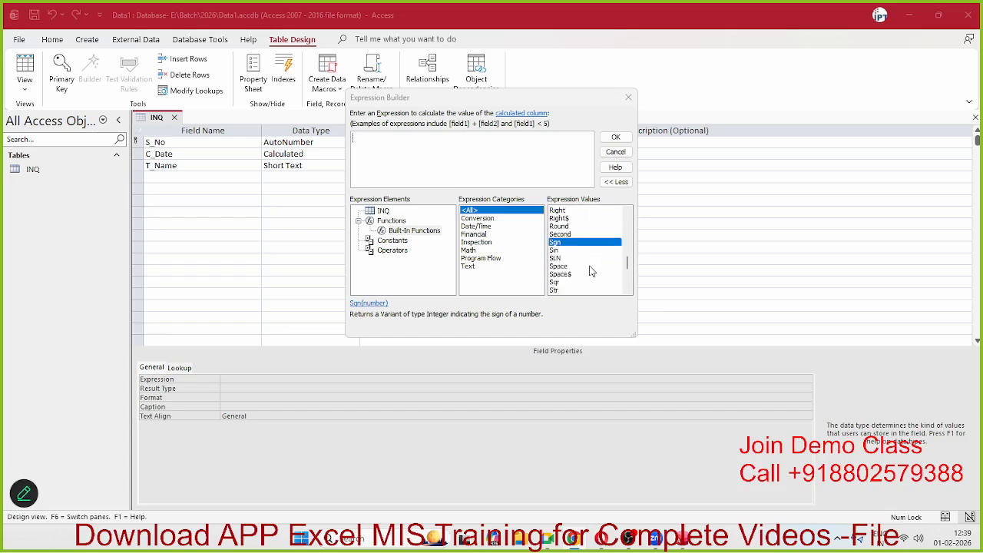
pyautogui.click(482, 228)
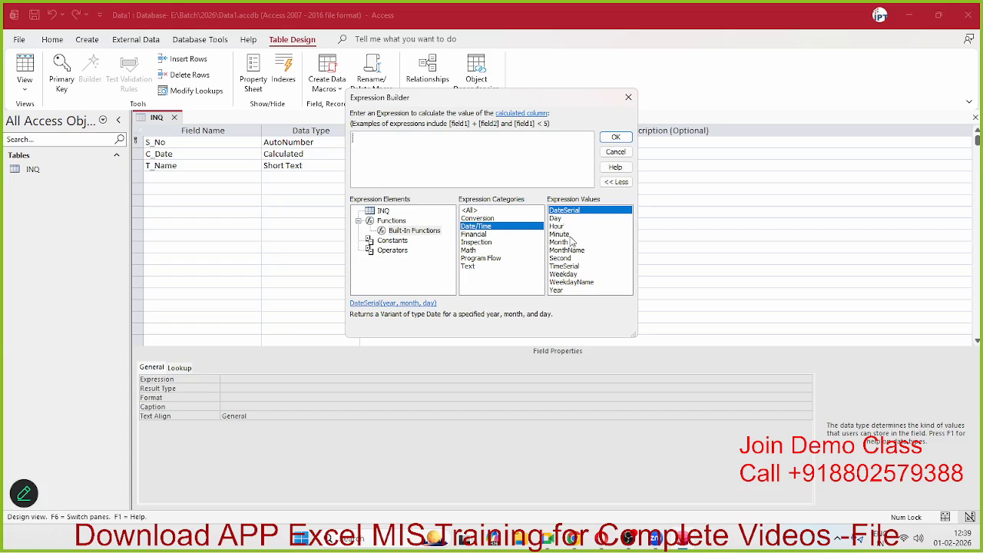
pyautogui.click(577, 292)
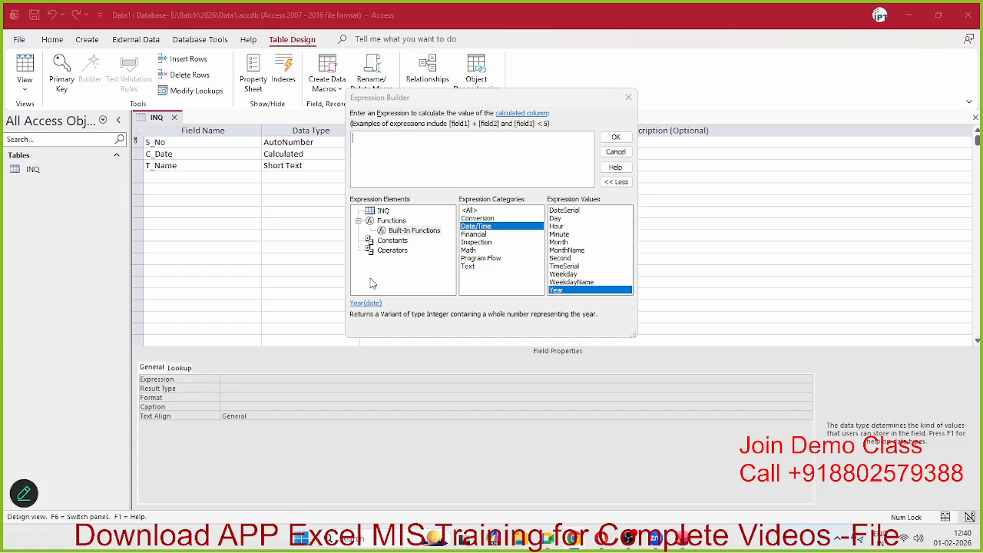
# Step: Enter =date() in the Expression Builder for C_Date and accept it
pyautogui.click(400, 144)
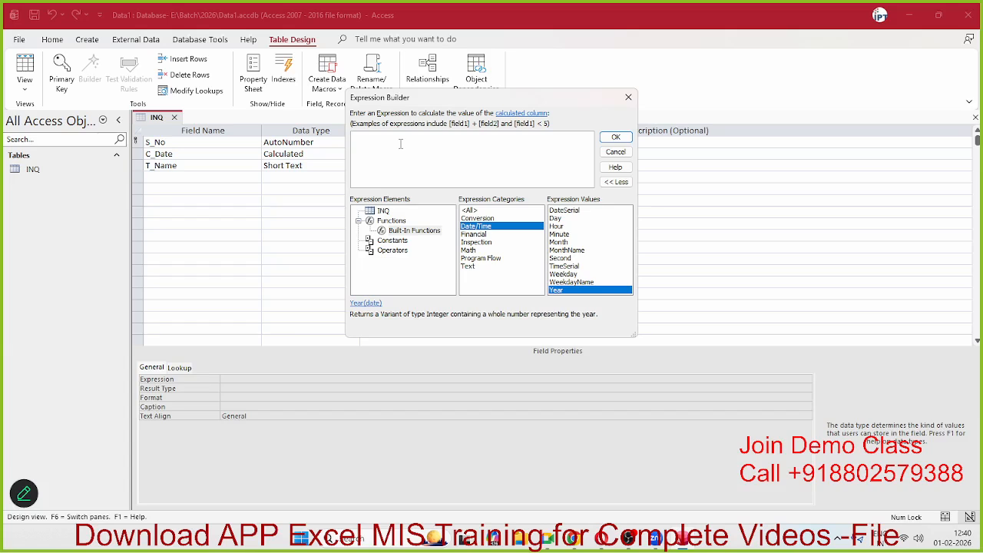
pyautogui.write('=dat')
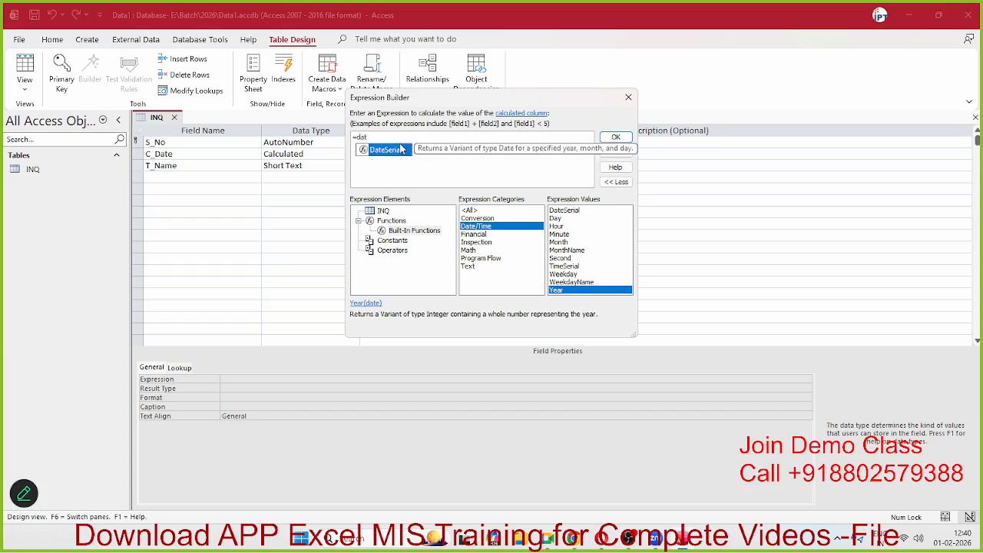
pyautogui.write('e()')
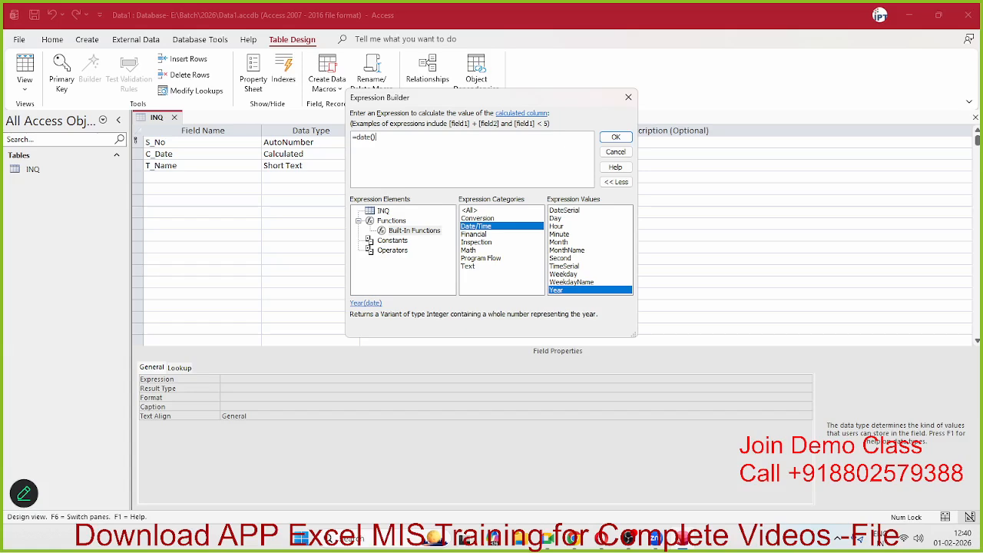
pyautogui.click(616, 139)
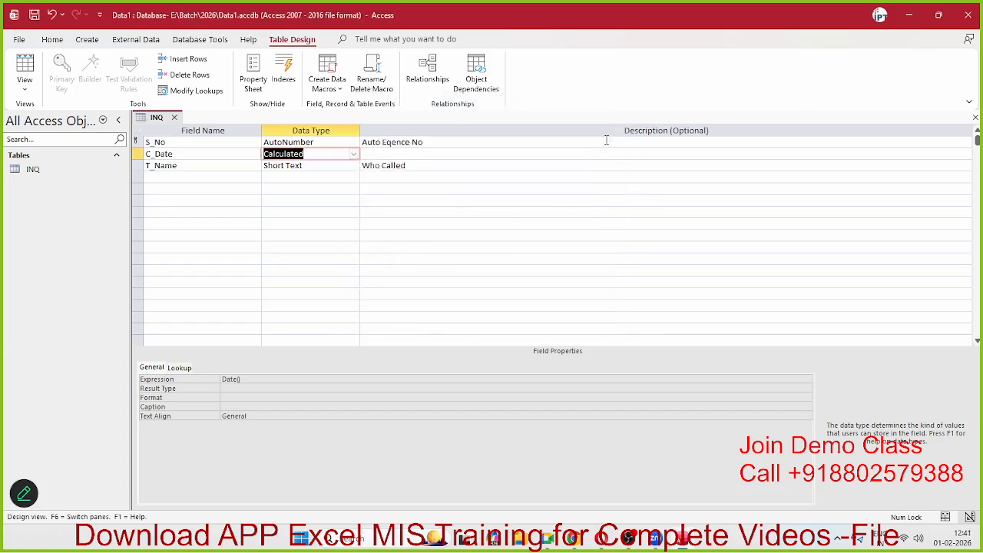
# Step: Try saving the INQ design with Date() and dismiss the rejection errors
pyautogui.click(177, 121)
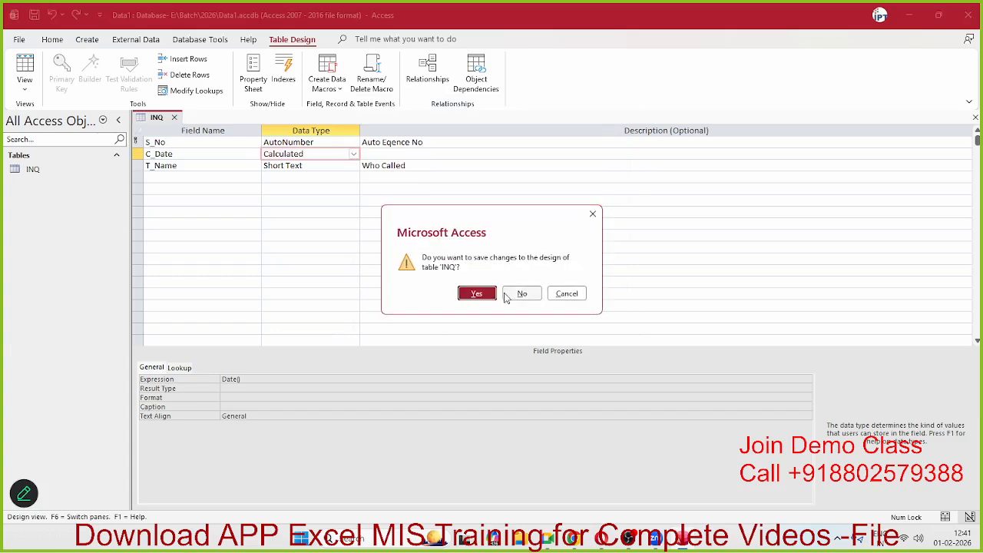
pyautogui.click(491, 295)
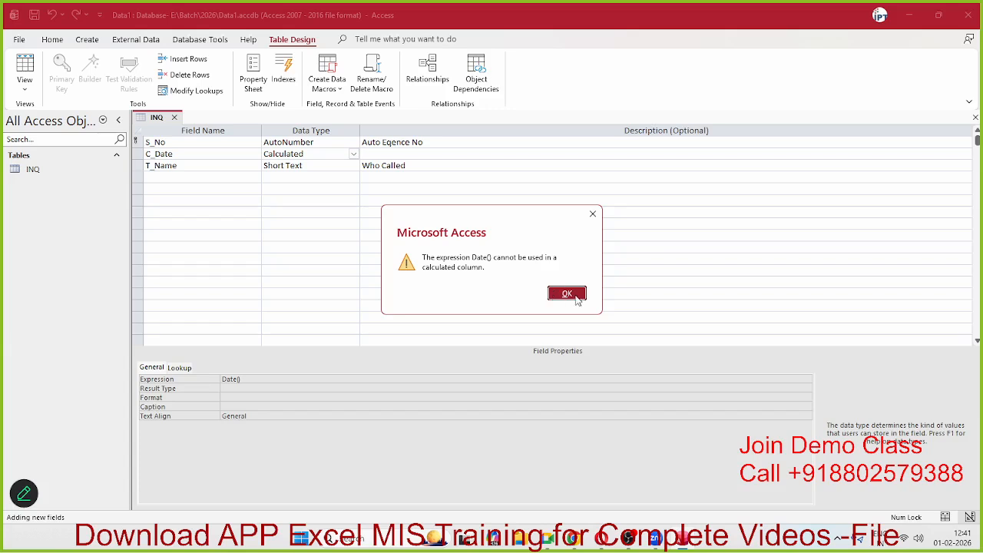
pyautogui.click(578, 300)
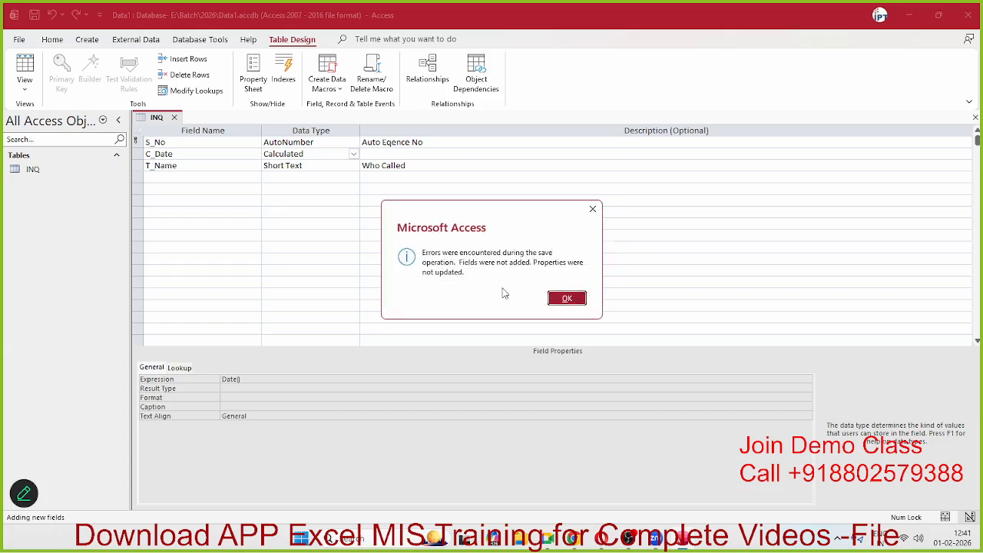
pyautogui.click(582, 300)
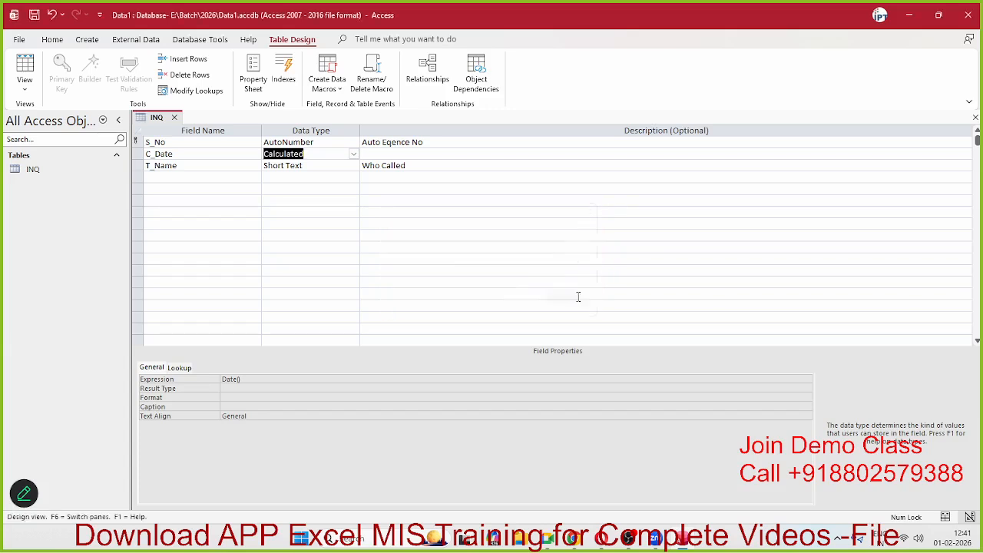
# Step: Change C_Date's expression to Now(), retry saving INQ, and dismiss the errors again
pyautogui.click(261, 380)
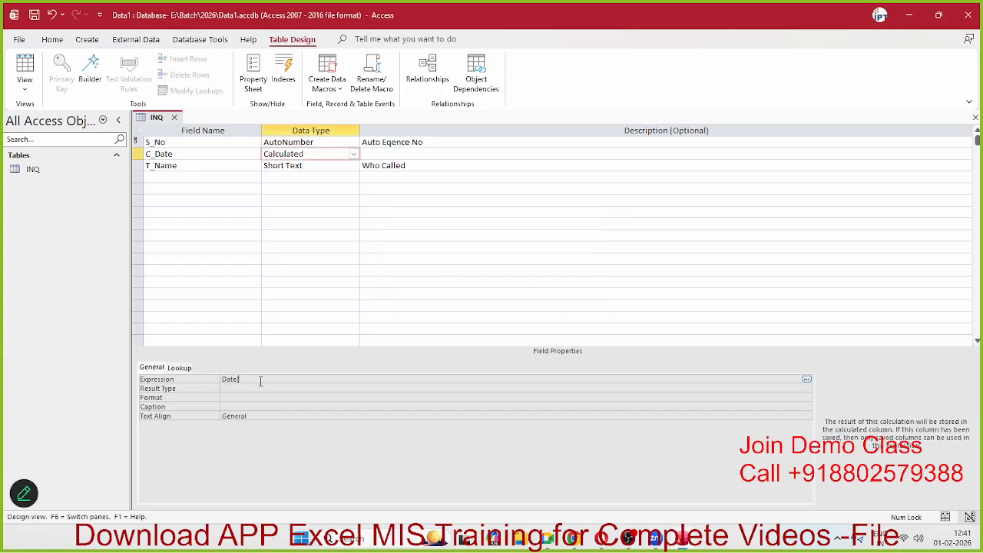
pyautogui.press('BackSpace')
pyautogui.press('BackSpace')
pyautogui.press('BackSpace')
pyautogui.press('BackSpace')
pyautogui.write('now()')
pyautogui.click(603, 406)
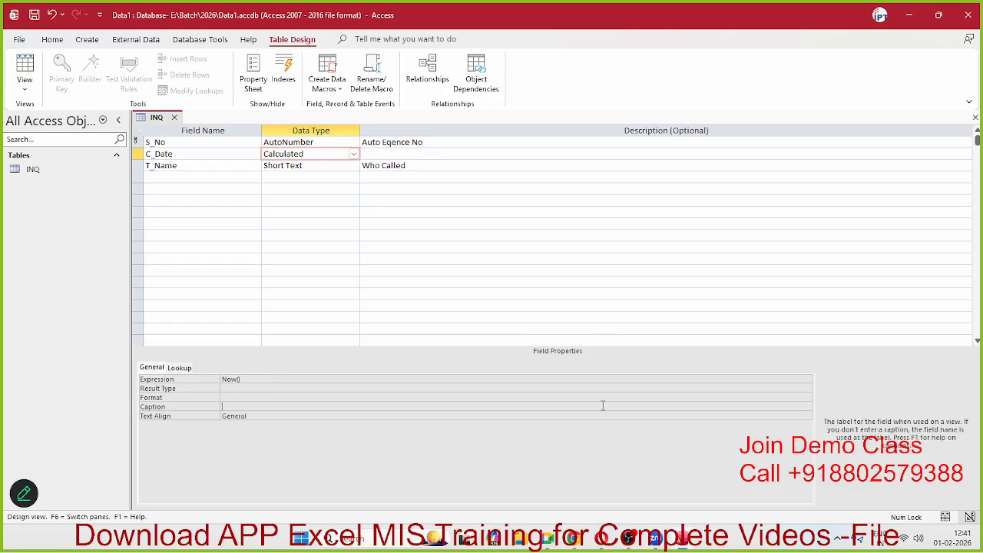
pyautogui.click(175, 119)
pyautogui.click(481, 295)
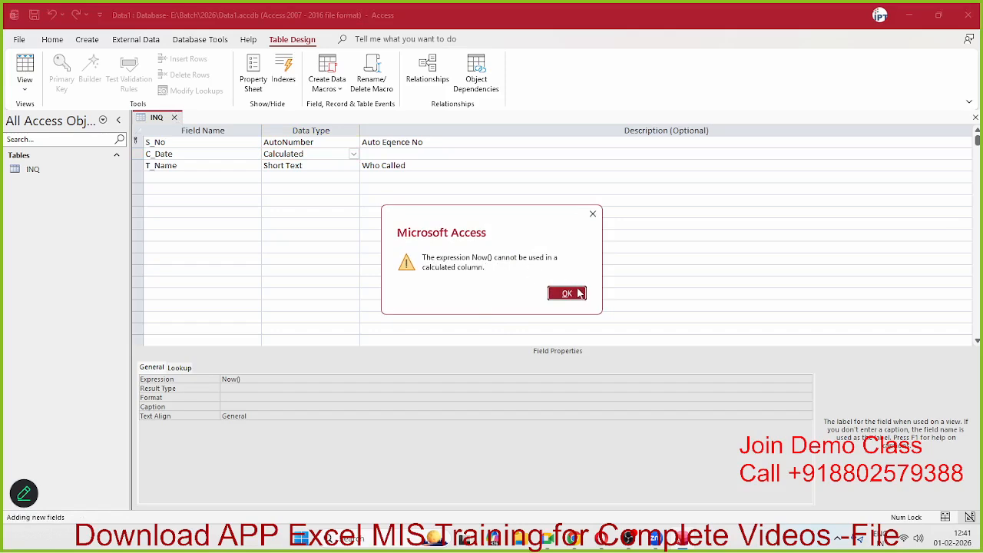
pyautogui.click(580, 294)
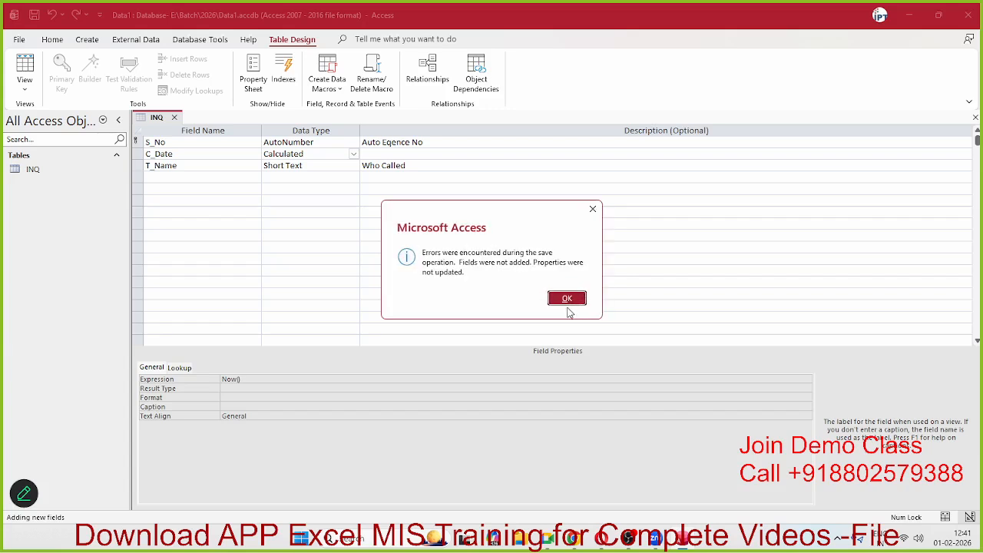
pyautogui.click(567, 300)
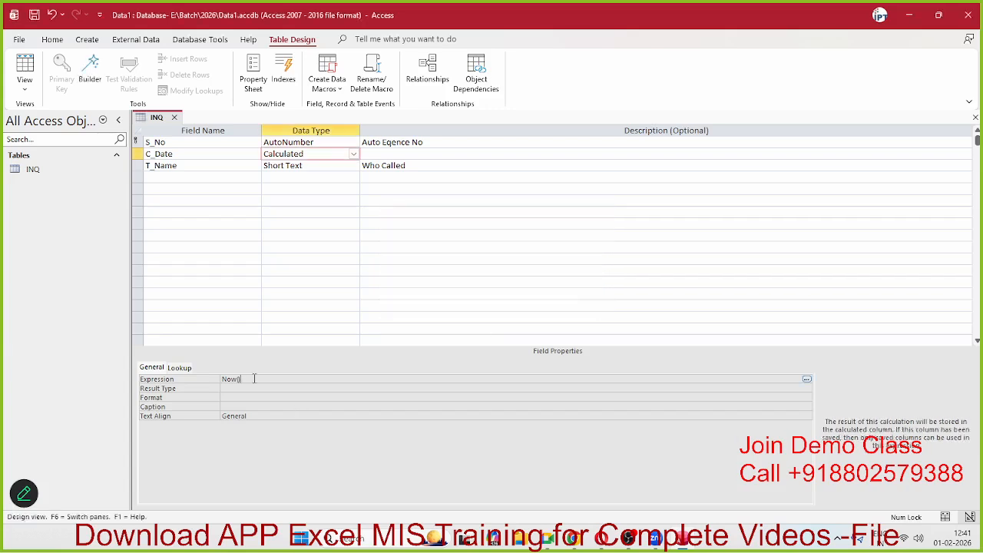
# Step: Erase the Now() expression, dismiss the invalid syntax errors, and reopen the Expression Builder
pyautogui.press('BackSpace')
pyautogui.press('BackSpace')
pyautogui.press('BackSpace')
pyautogui.click(355, 156)
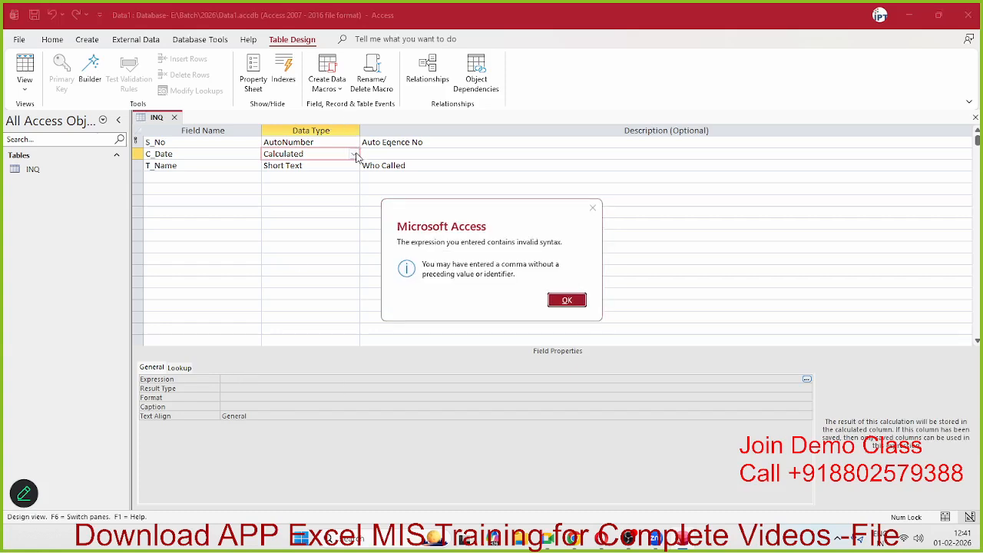
pyautogui.click(566, 300)
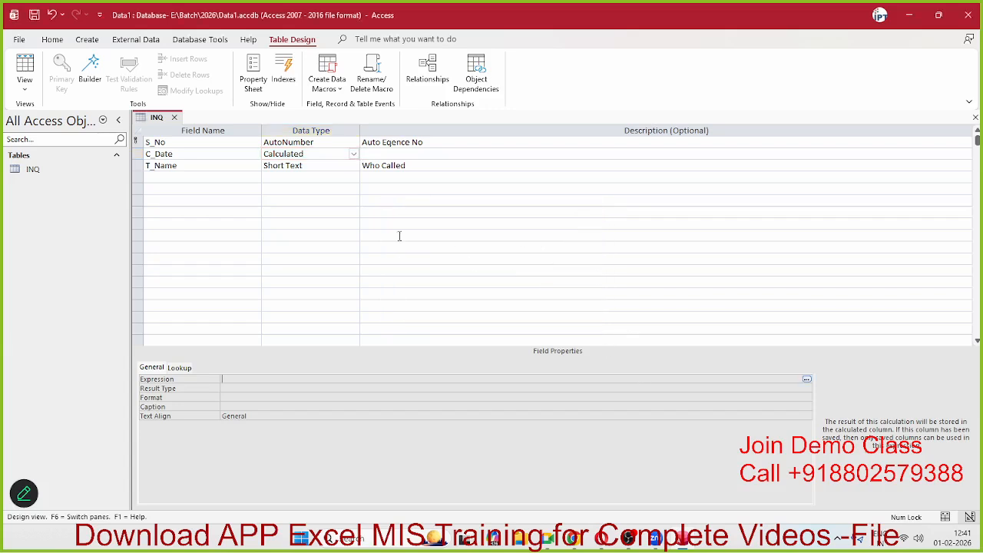
pyautogui.click(354, 153)
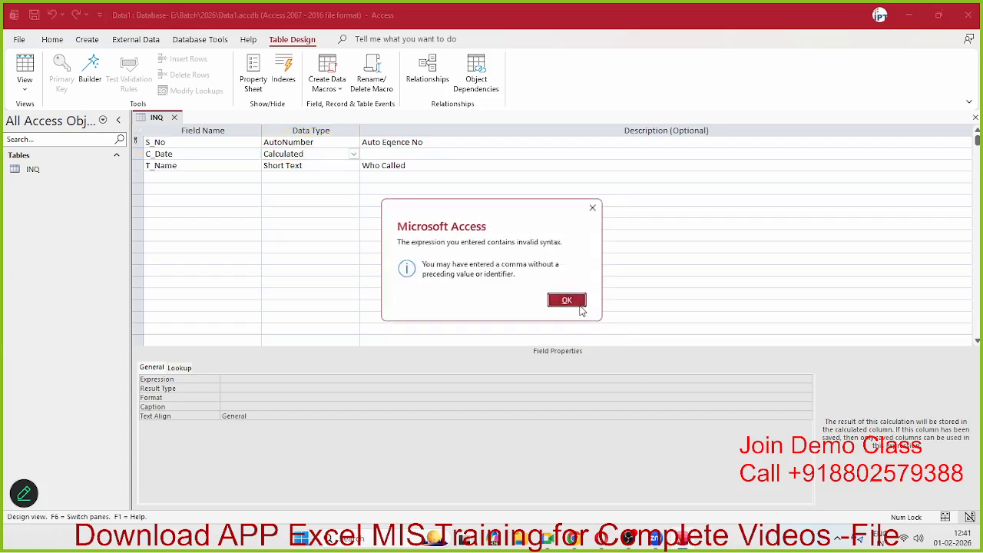
pyautogui.click(581, 307)
pyautogui.click(291, 397)
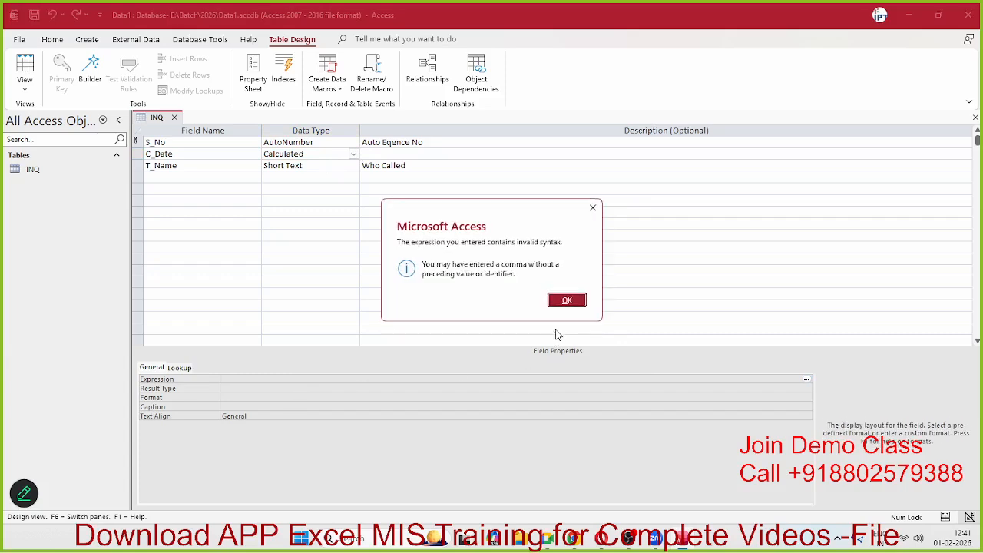
pyautogui.click(566, 301)
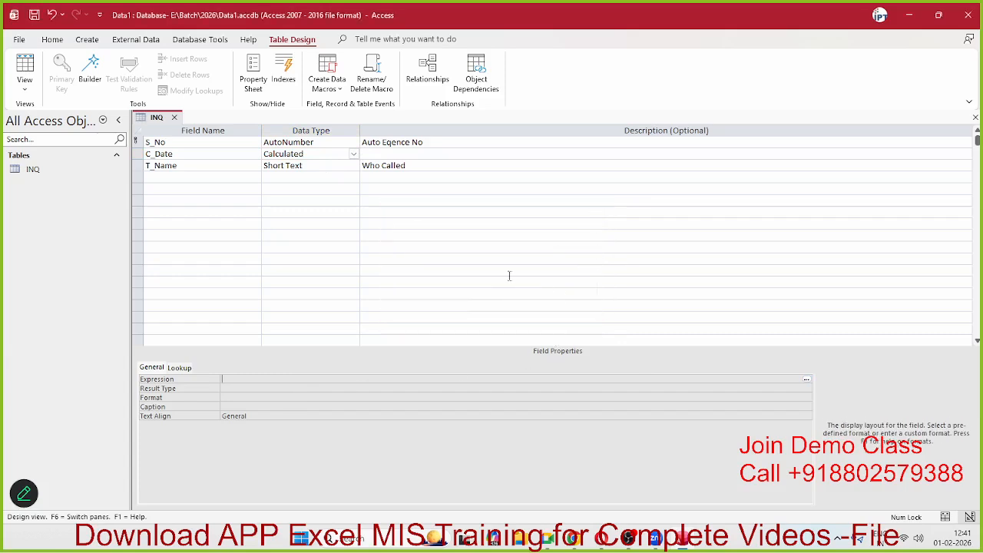
pyautogui.click(136, 155)
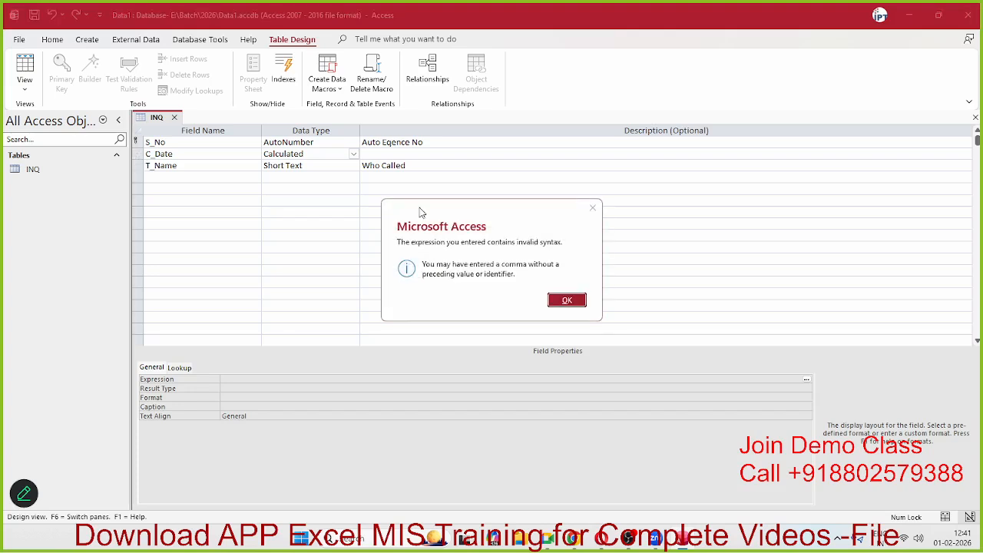
pyautogui.click(567, 299)
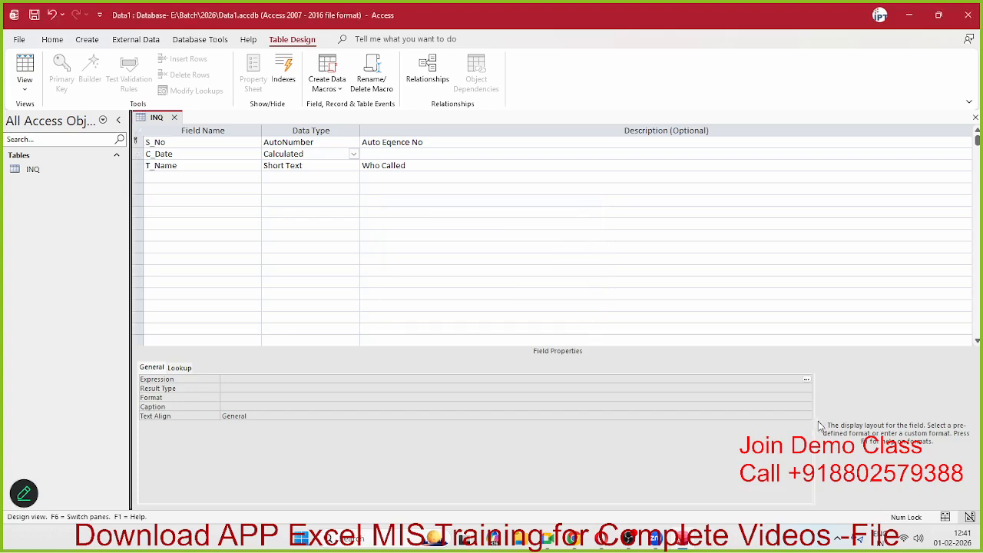
pyautogui.click(807, 379)
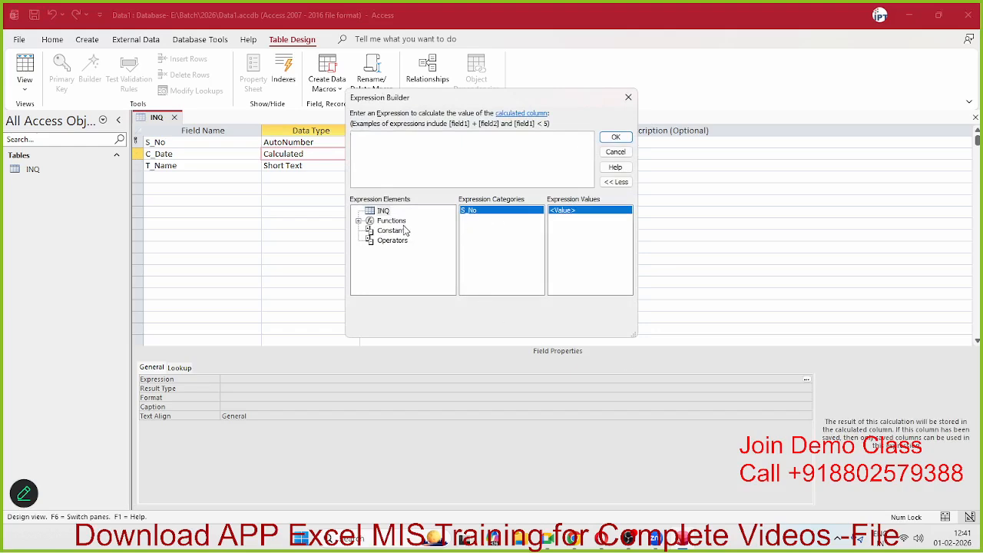
# Step: Insert Day(«date») from the built-in Date/Time functions as C_Date's expression
pyautogui.doubleClick(392, 221)
pyautogui.click(410, 231)
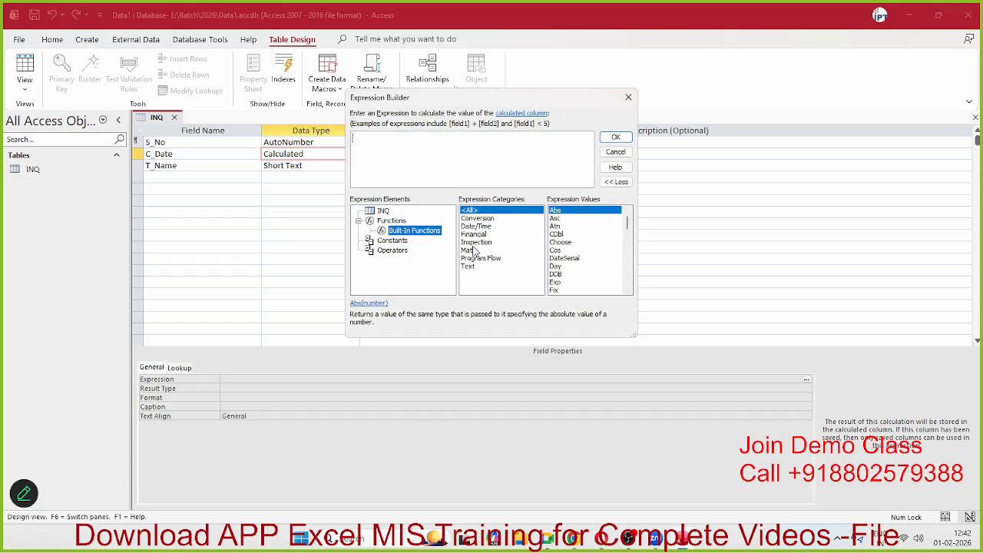
pyautogui.click(474, 234)
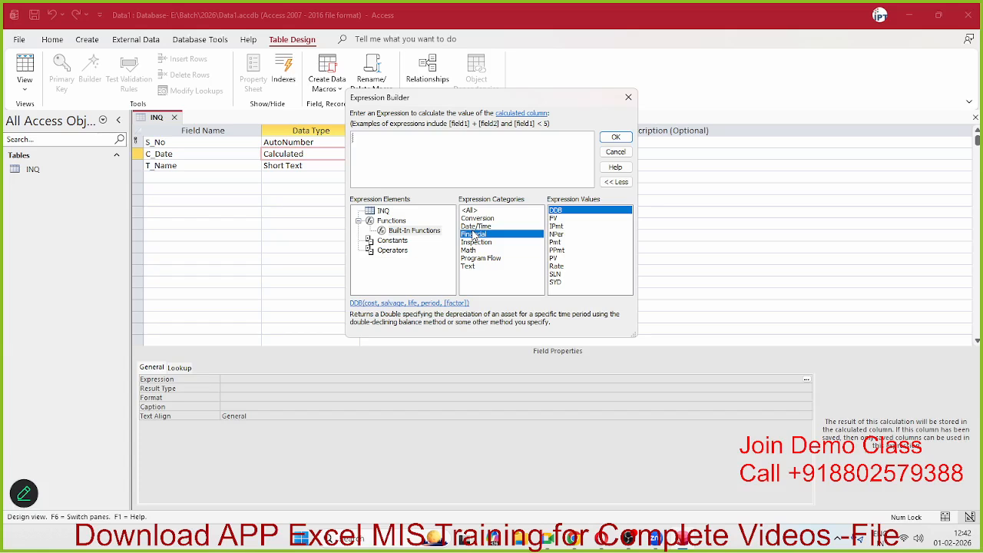
pyautogui.click(475, 226)
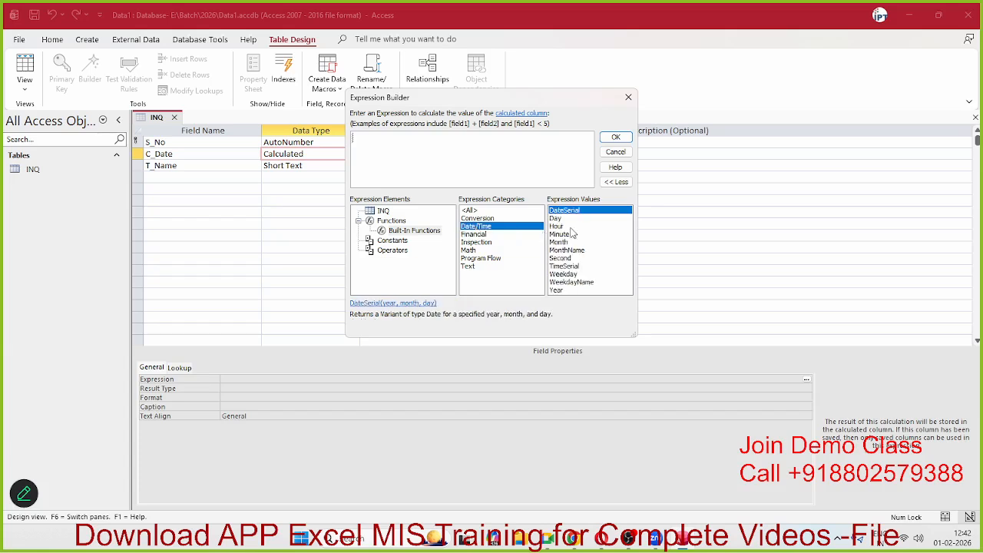
pyautogui.doubleClick(574, 220)
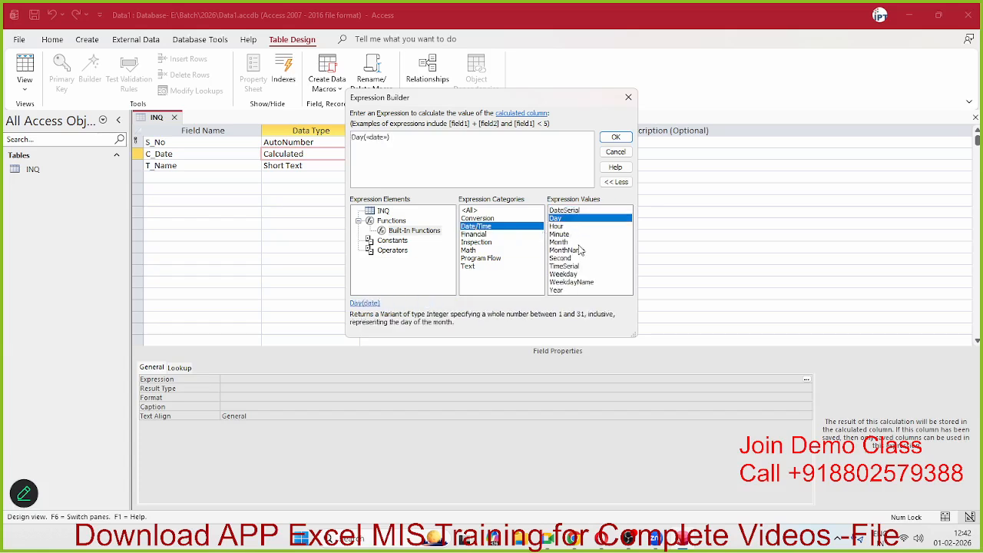
pyautogui.click(615, 137)
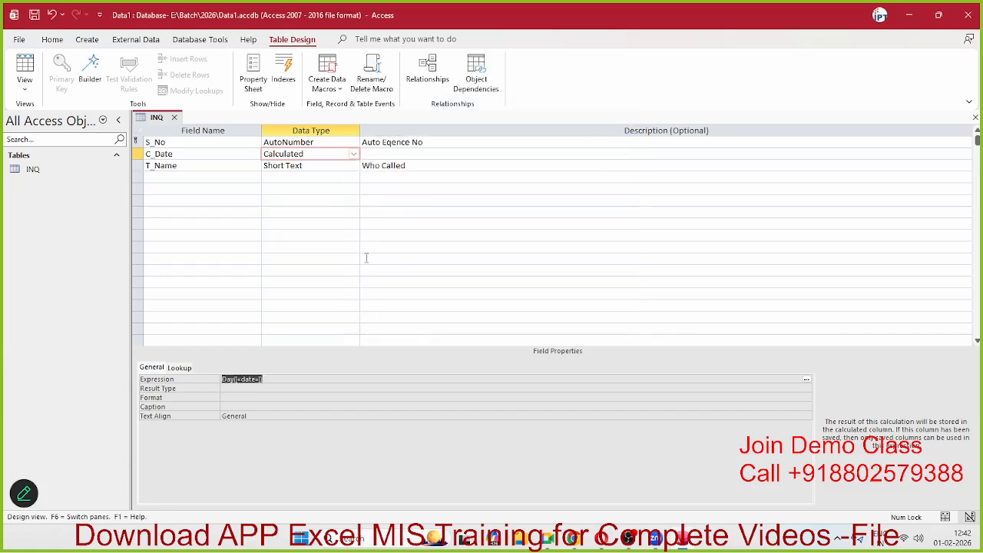
pyautogui.click(242, 212)
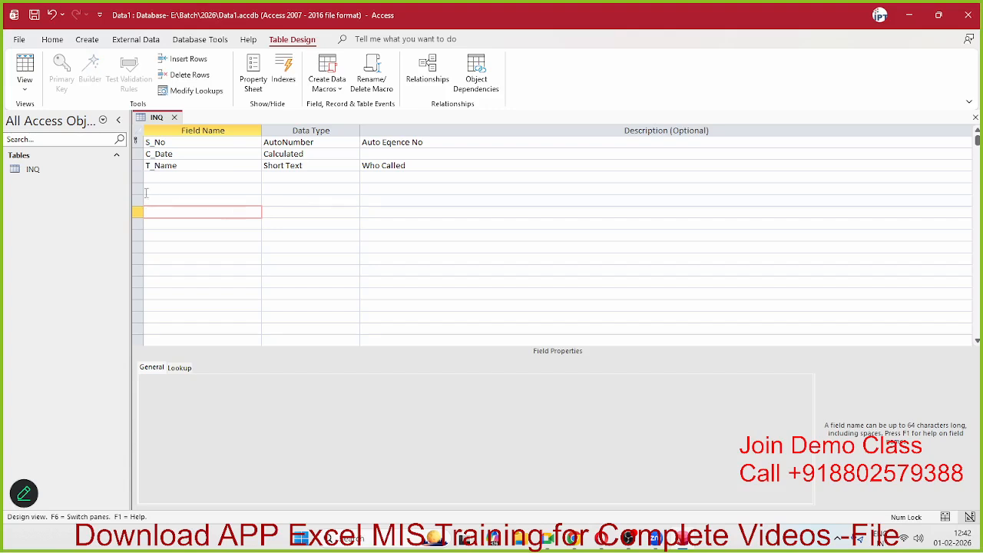
# Step: Switch C_Date's data type to Date/Time and give it the description 'Calling Date'
pyautogui.click(332, 154)
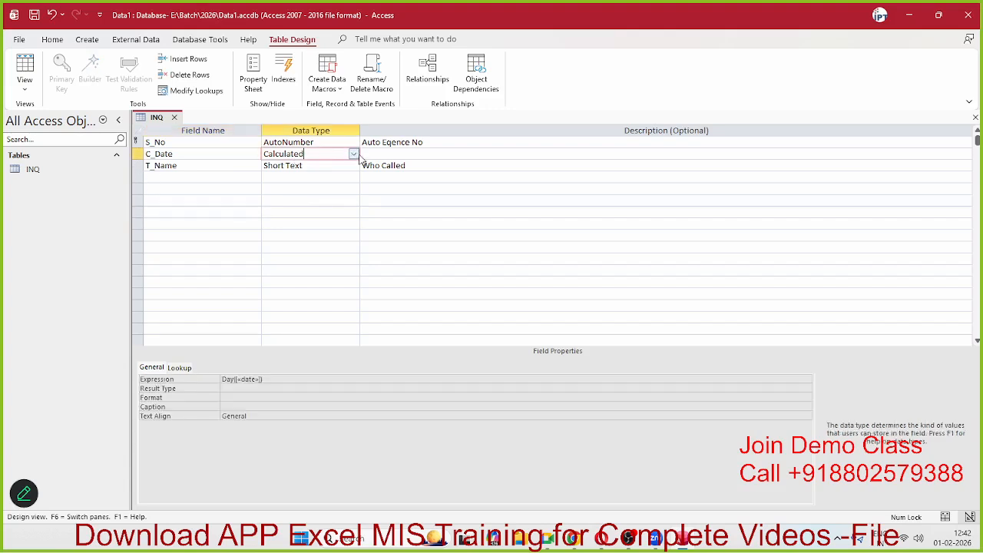
pyautogui.click(353, 155)
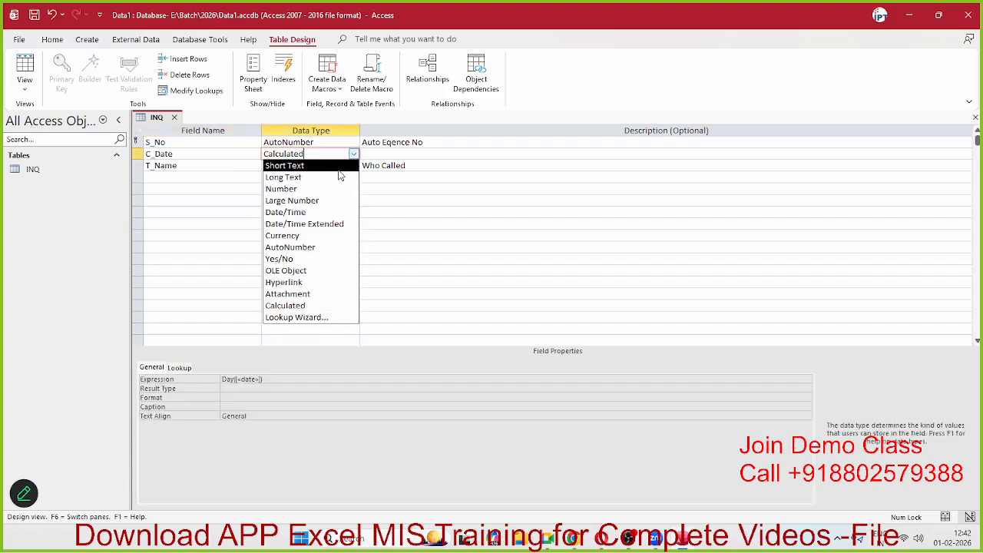
pyautogui.click(339, 170)
pyautogui.click(301, 212)
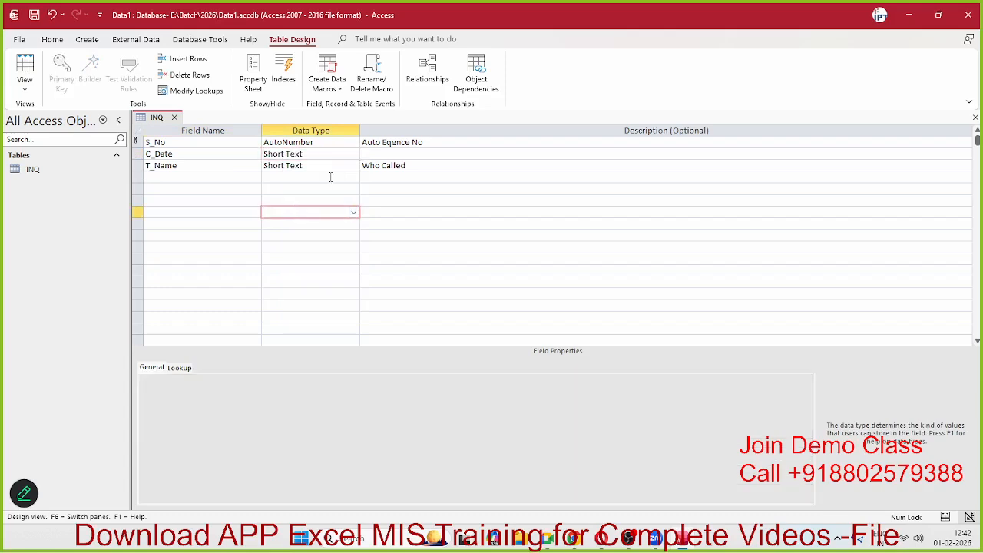
pyautogui.click(379, 155)
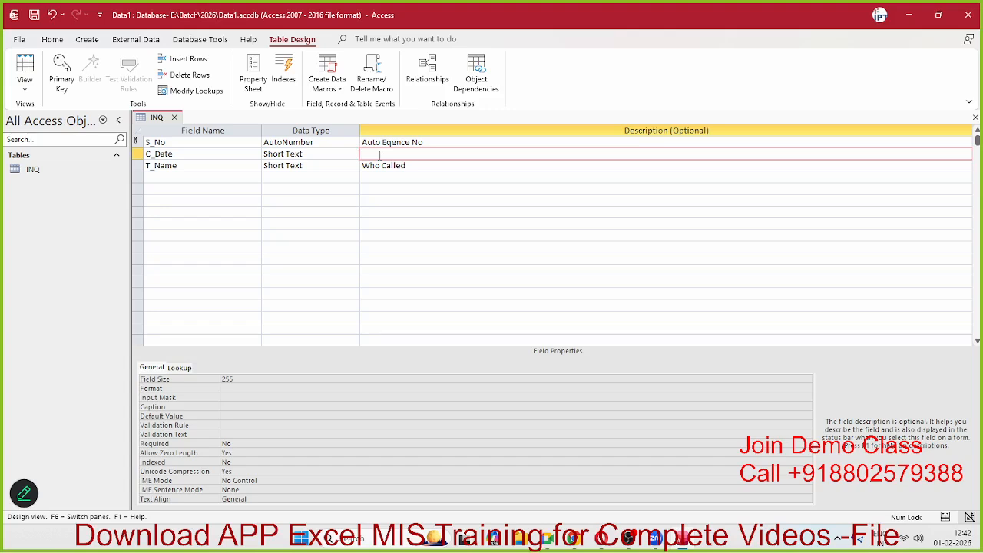
pyautogui.click(354, 154)
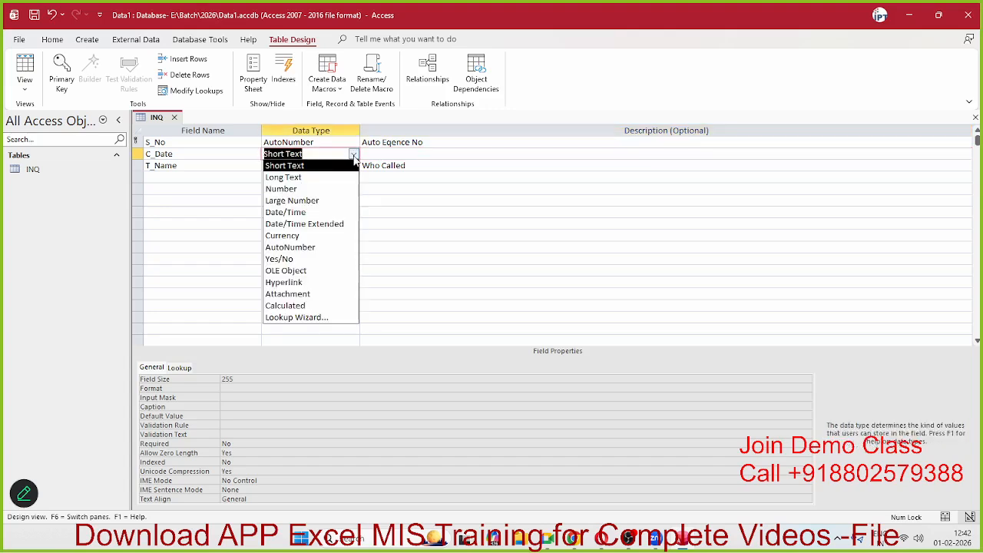
pyautogui.click(339, 212)
pyautogui.click(409, 178)
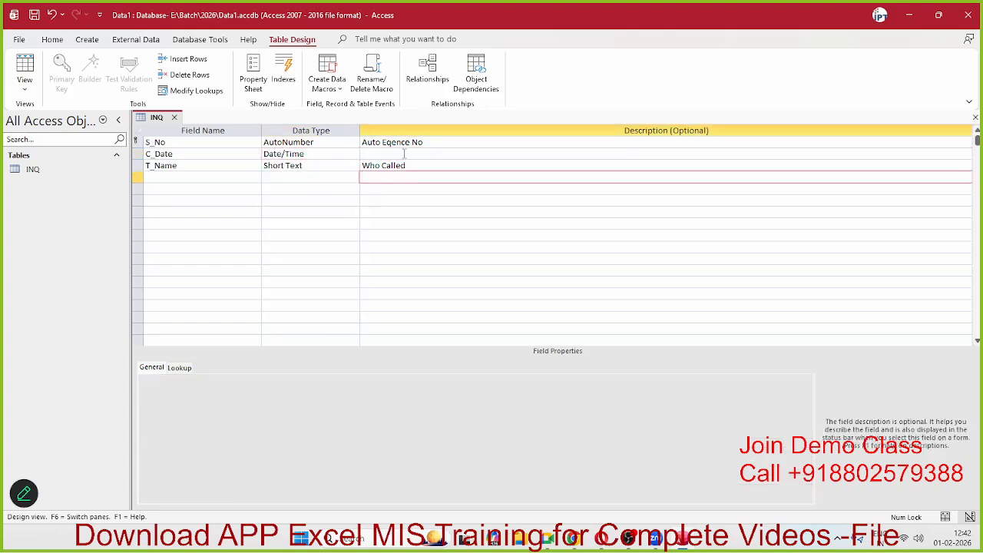
pyautogui.click(404, 154)
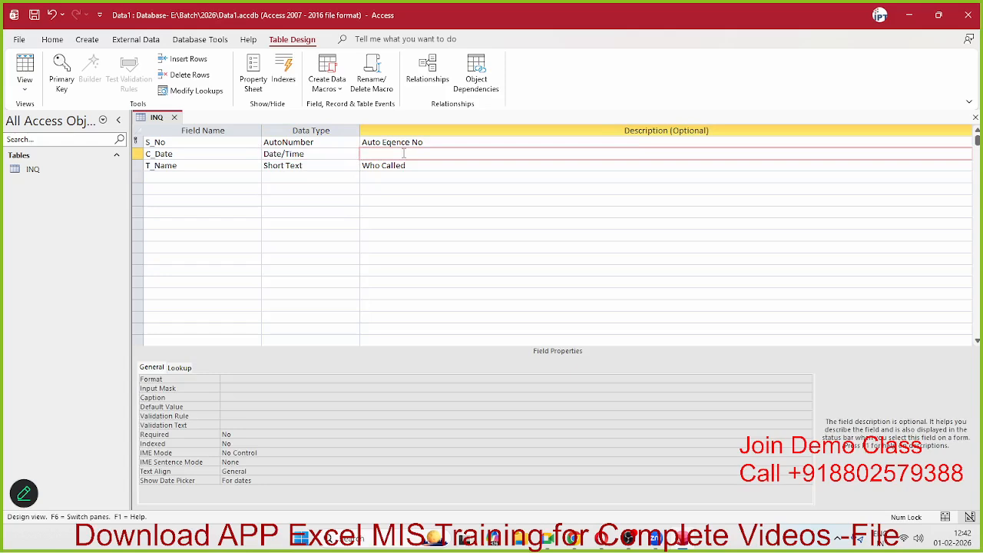
pyautogui.write('Calling Date')
# Step: Name the fourth field Mobile_No, correcting the typo in the name
pyautogui.click(262, 192)
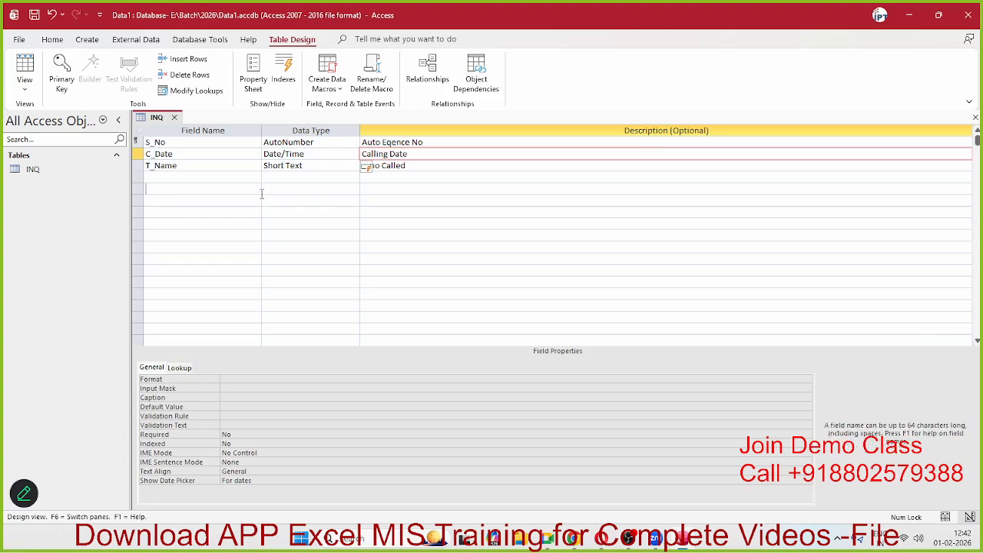
pyautogui.click(213, 166)
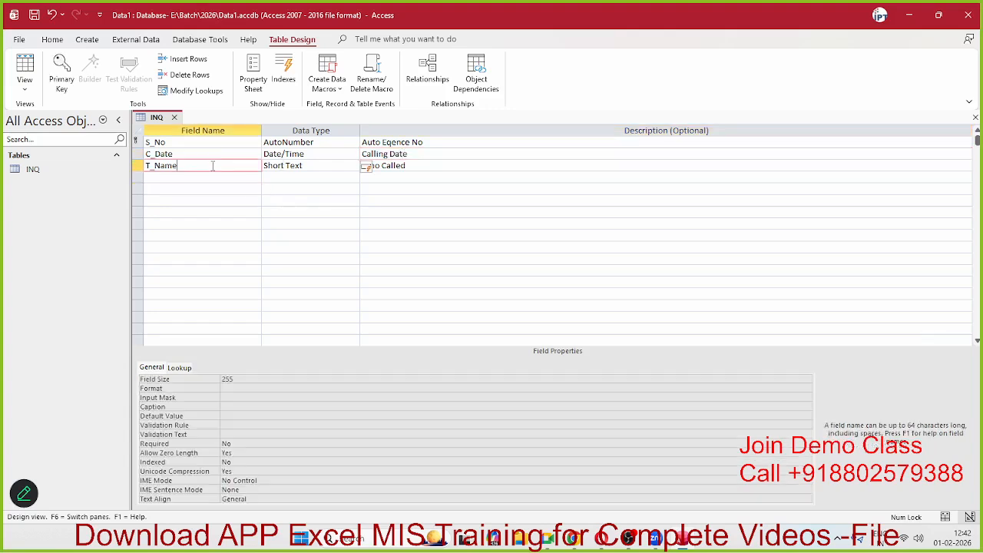
pyautogui.click(339, 150)
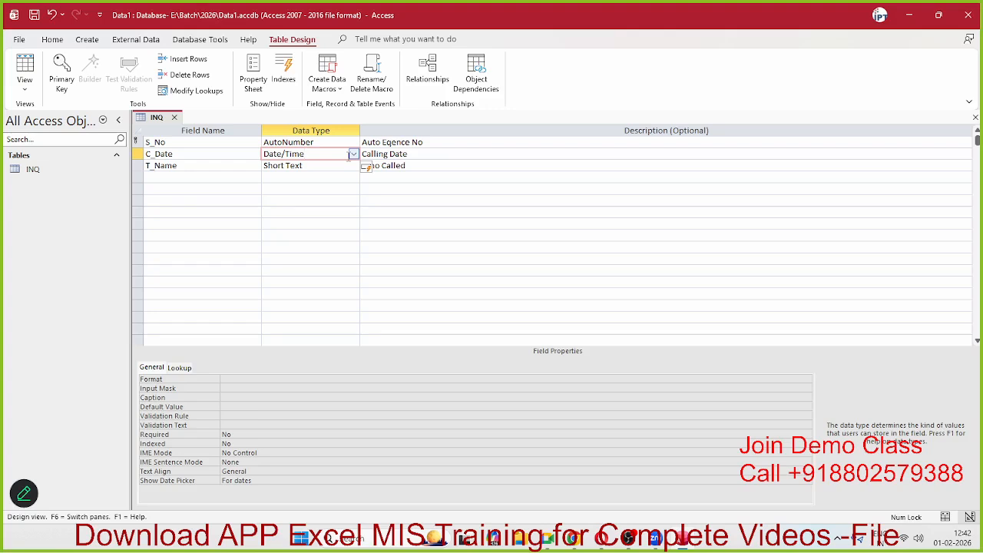
pyautogui.click(230, 179)
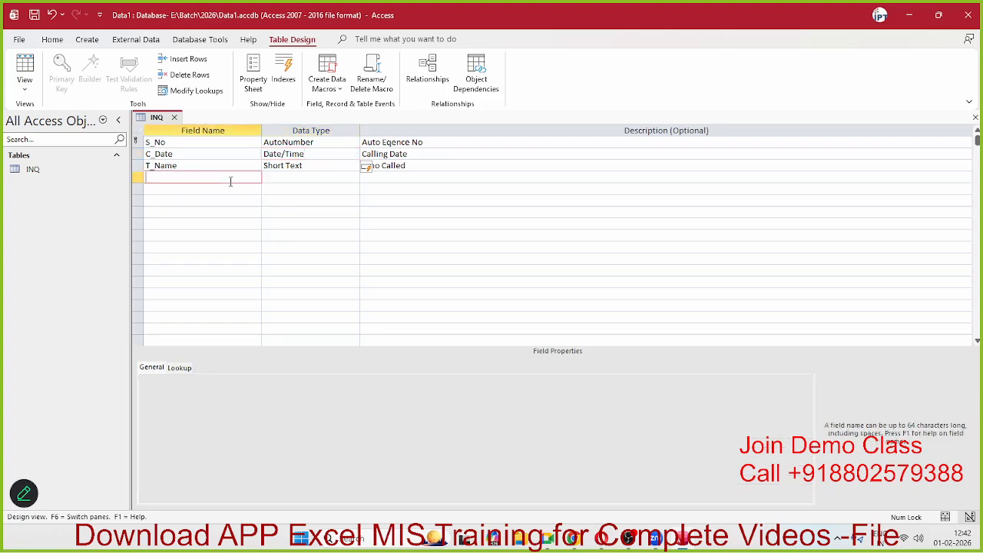
pyautogui.write('Mobile_')
pyautogui.press('BackSpace')
pyautogui.press('BackSpace')
pyautogui.press('BackSpace')
pyautogui.press('BackSpace')
pyautogui.press('BackSpace')
pyautogui.press('BackSpace')
pyautogui.press('BackSpace')
pyautogui.write('No.')
pyautogui.press('Left')
pyautogui.press('Left')
pyautogui.press('Left')
pyautogui.press('Delete')
# Step: Keep Mobile_No as Short Text and describe it as 'Calling No'
pyautogui.click(304, 177)
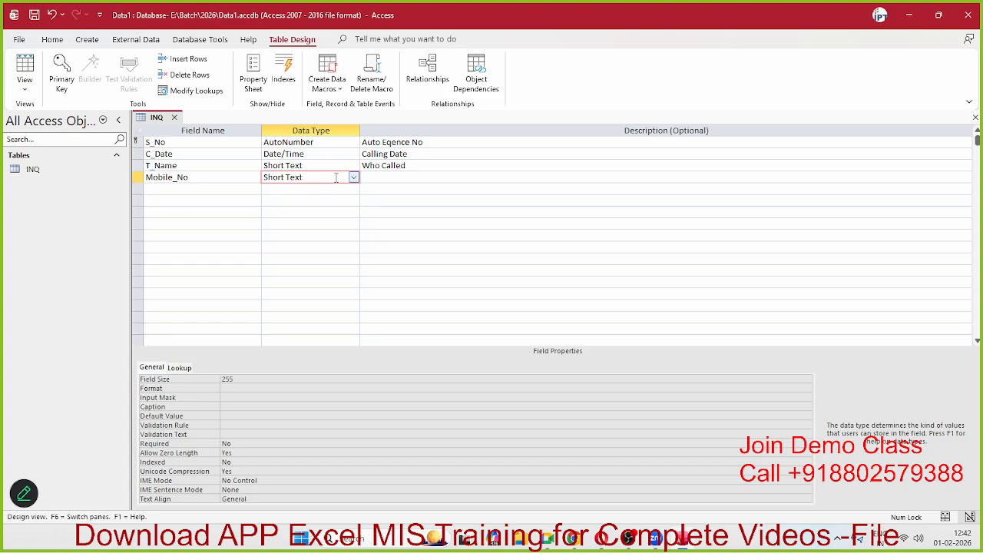
pyautogui.click(408, 179)
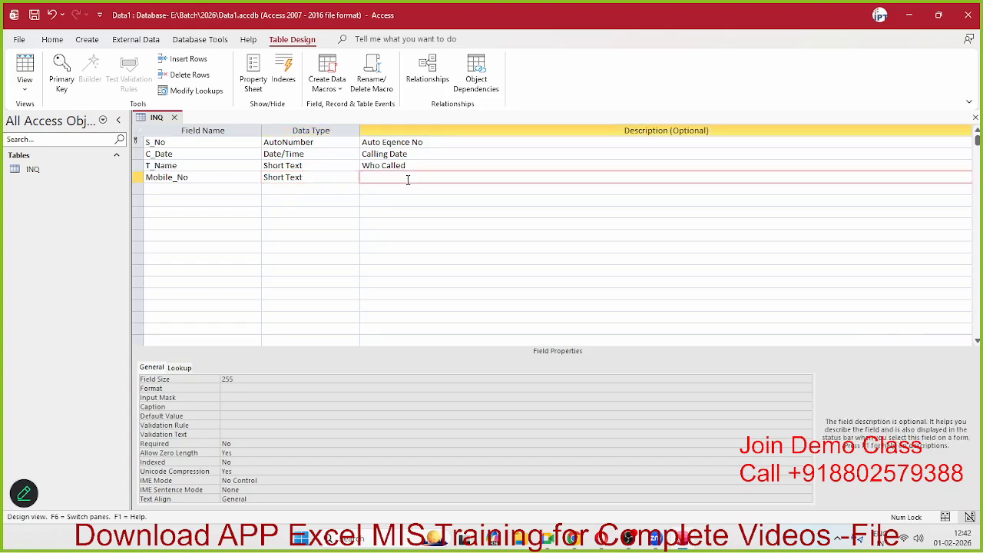
pyautogui.write('Calling No')
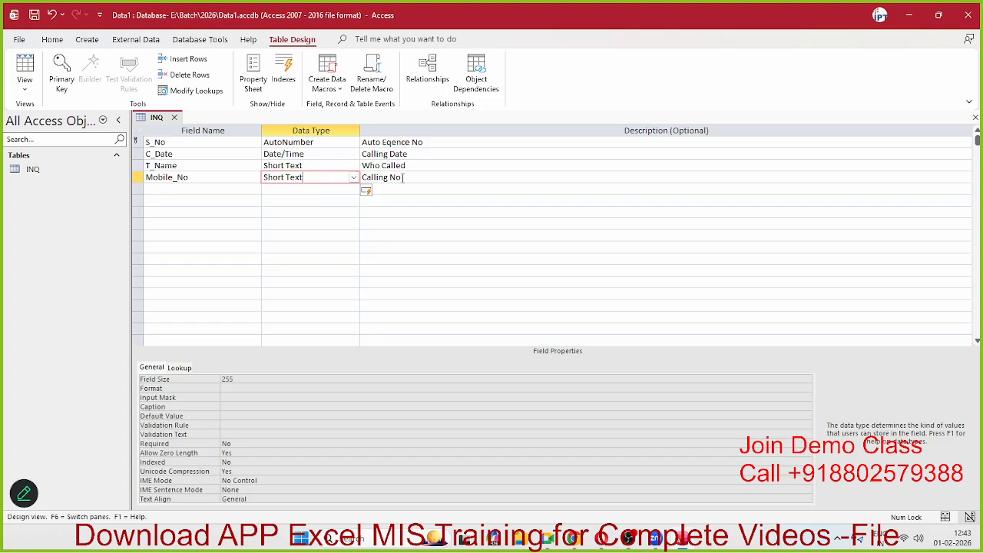
pyautogui.click(402, 178)
pyautogui.click(318, 177)
# Step: Enter =len(Mobile_No)=10 as Mobile_No's validation rule
pyautogui.click(236, 379)
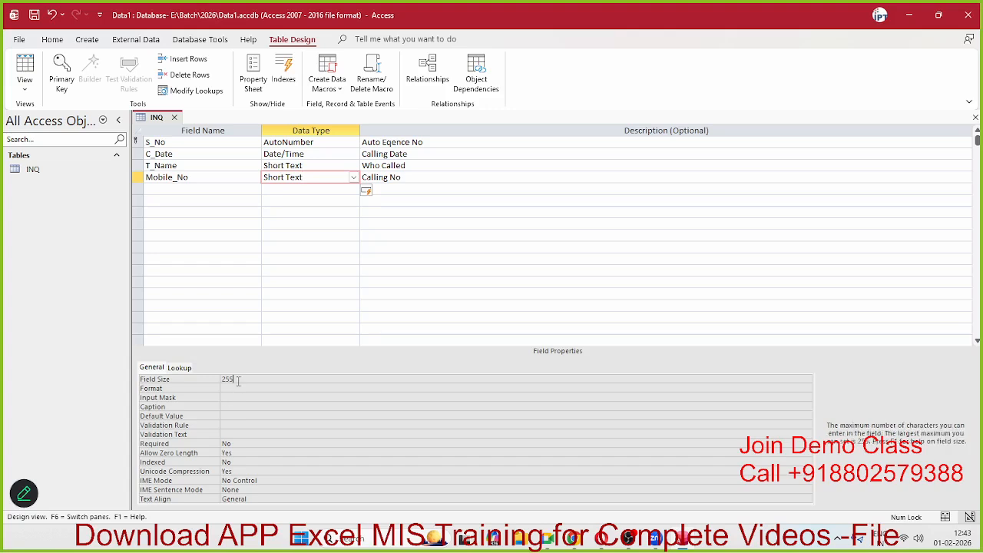
pyautogui.moveTo(236, 379); pyautogui.dragTo(225, 382)
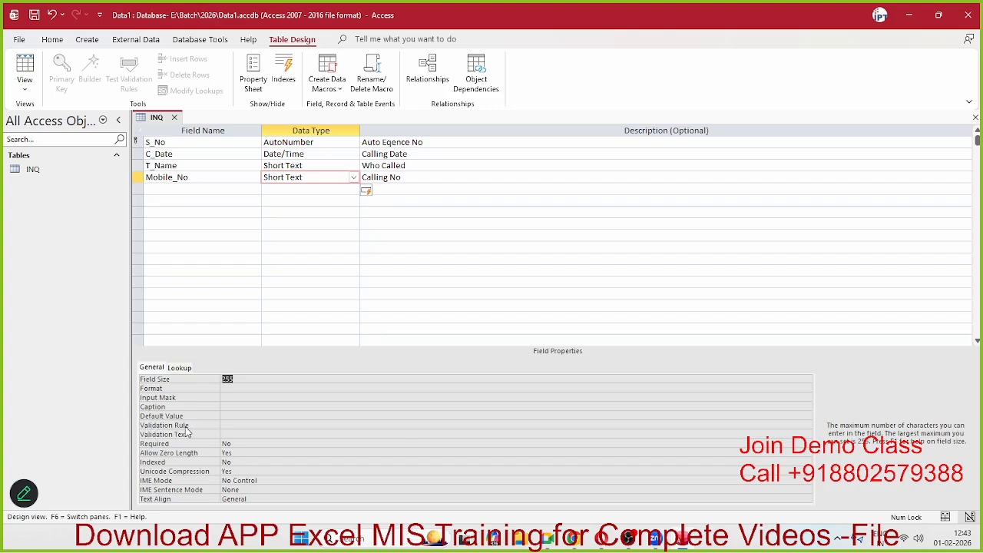
pyautogui.click(228, 425)
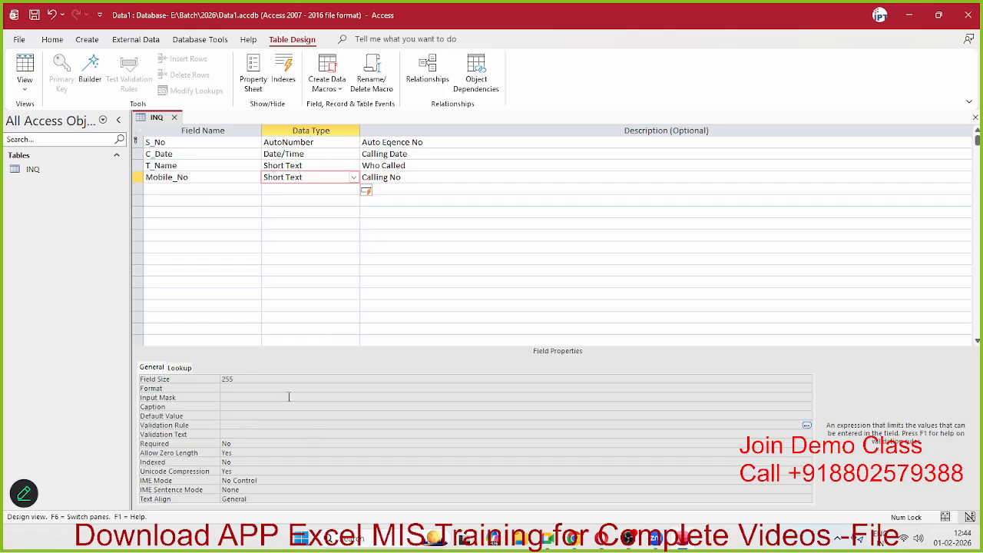
pyautogui.moveTo(205, 178); pyautogui.dragTo(42, 161)
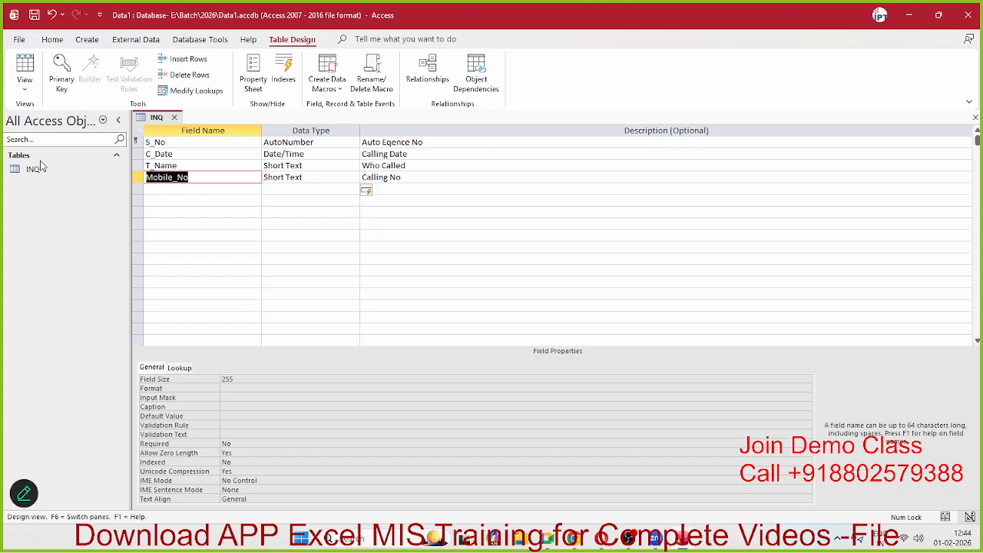
pyautogui.click(243, 424)
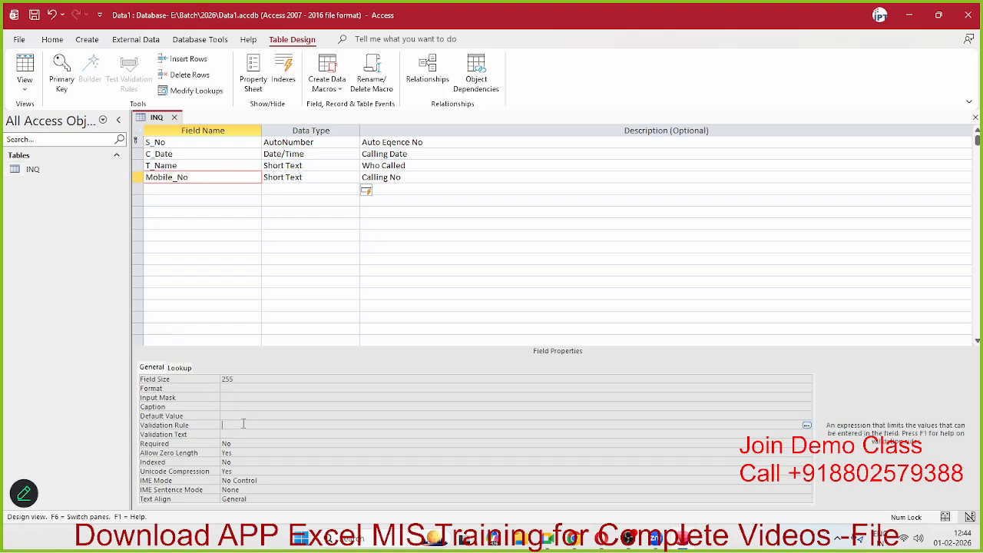
pyautogui.write('=')
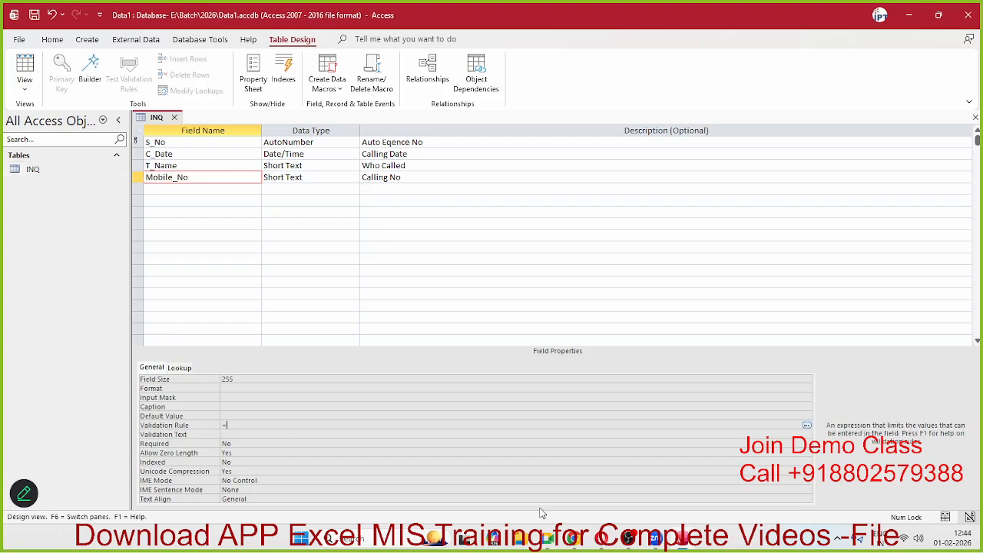
pyautogui.write('len')
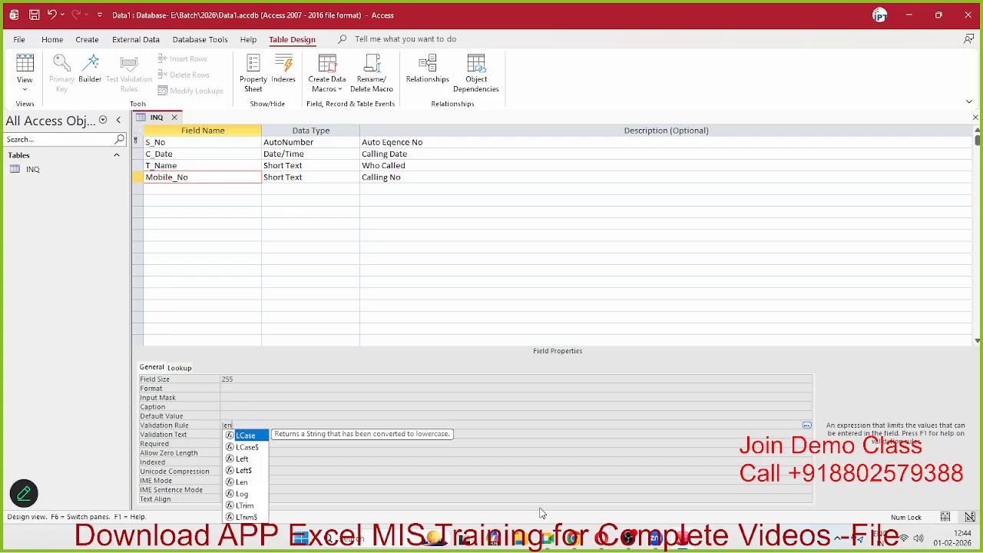
pyautogui.write('(')
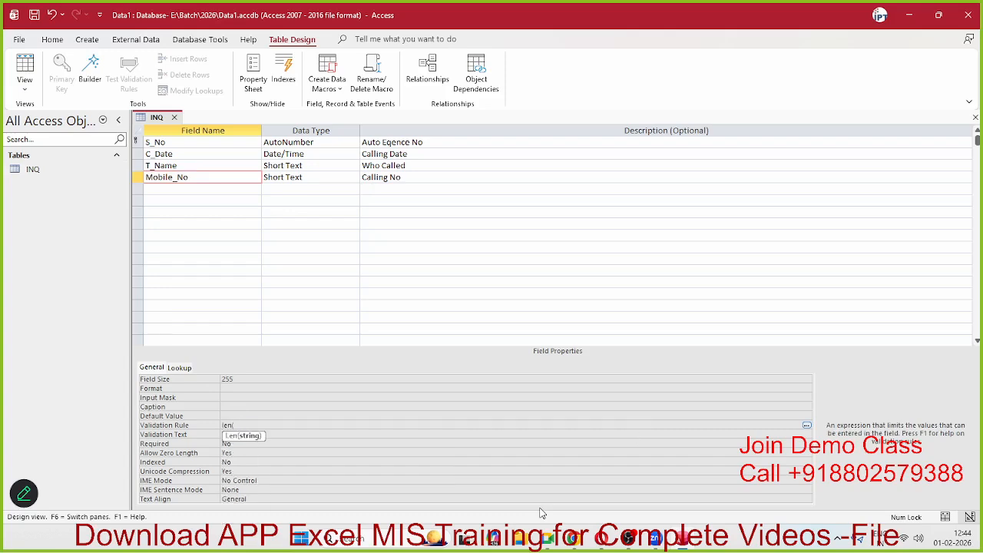
pyautogui.write('Mobile_No)')
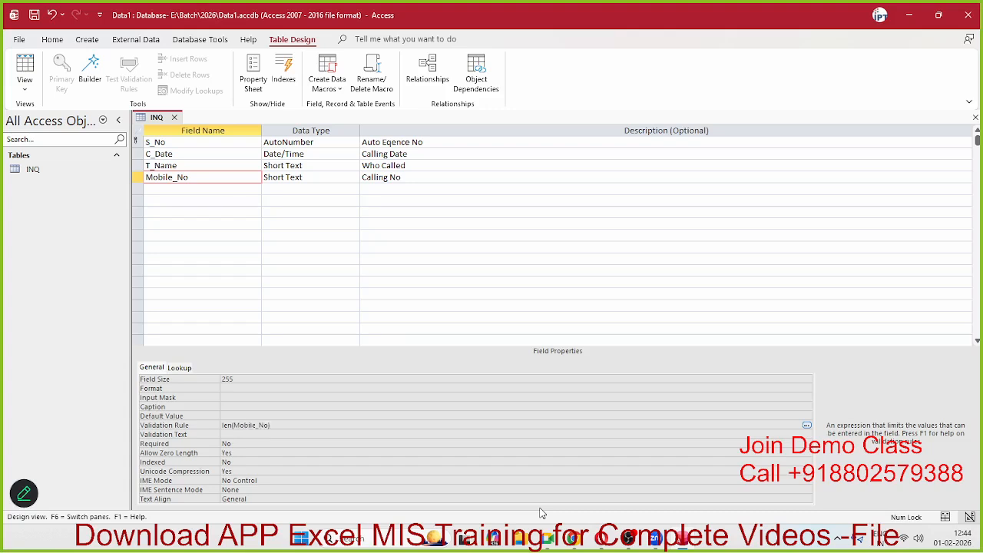
pyautogui.write('=10')
pyautogui.click(245, 443)
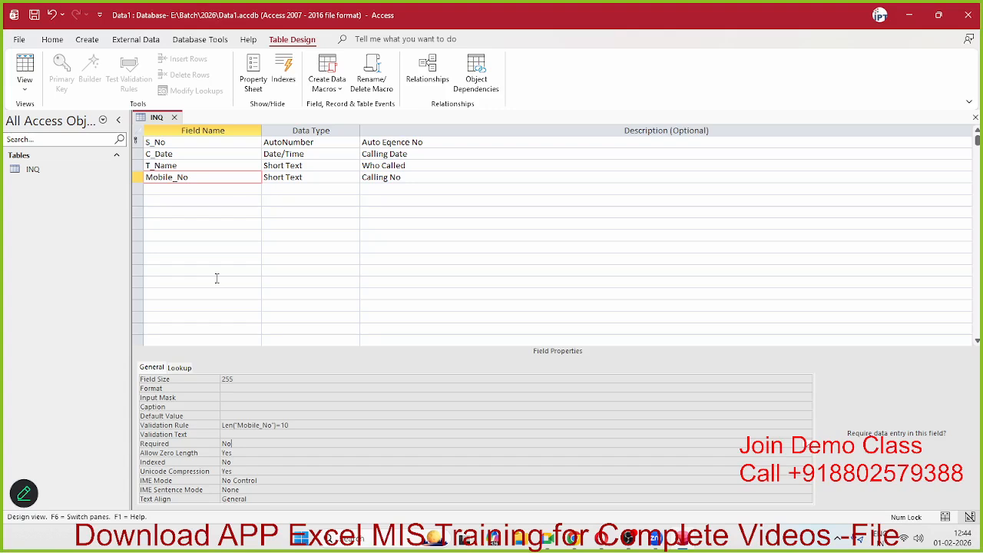
# Step: Save the INQ design changes and dismiss the could-not-find-field message
pyautogui.click(176, 118)
pyautogui.click(476, 296)
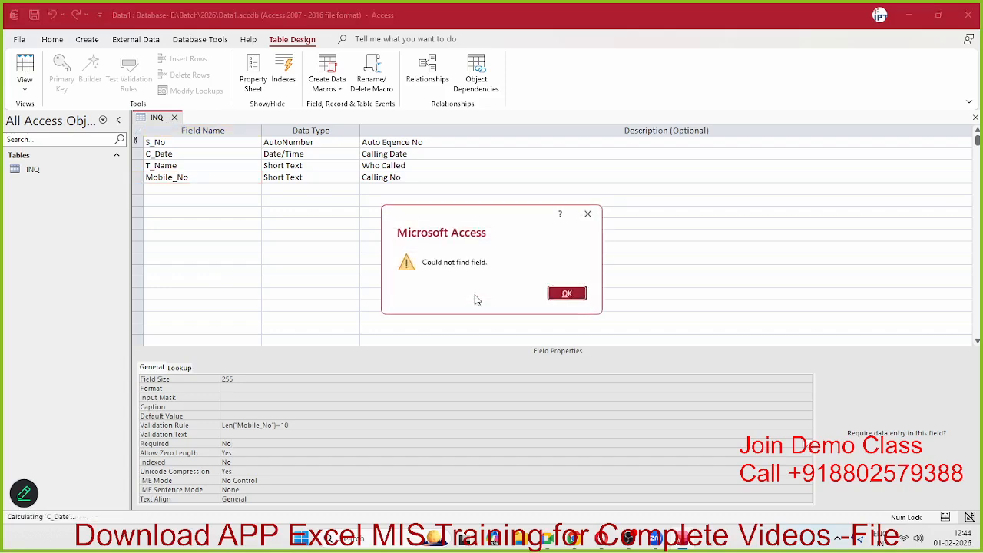
pyautogui.click(567, 294)
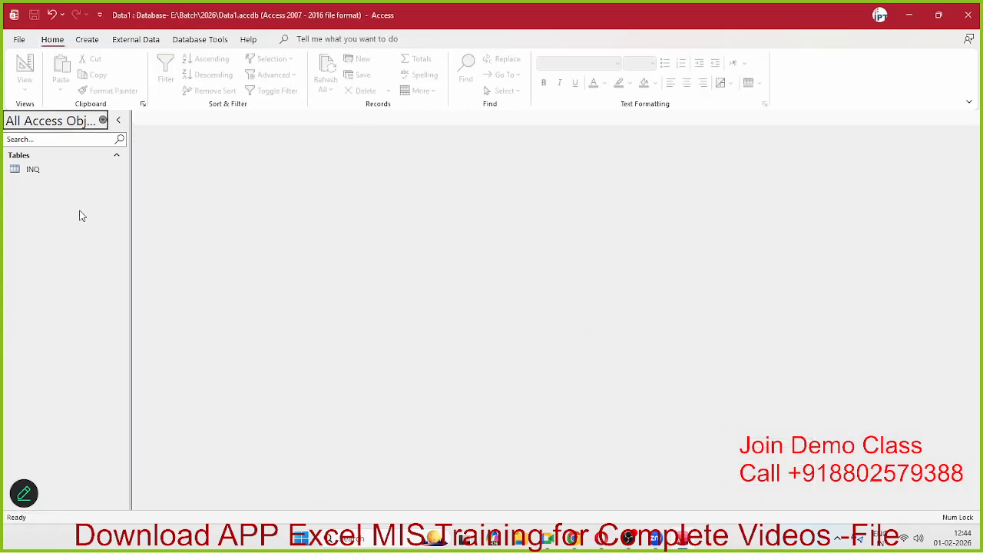
# Step: In the INQ datasheet, enter a one-digit and then a ten-digit mobile number; both get rejected
pyautogui.doubleClick(49, 172)
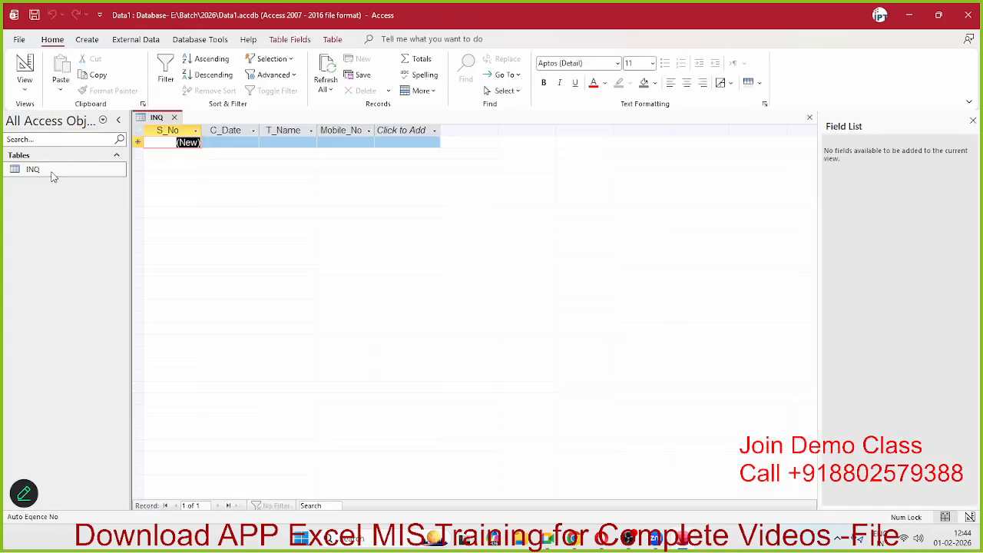
pyautogui.click(330, 142)
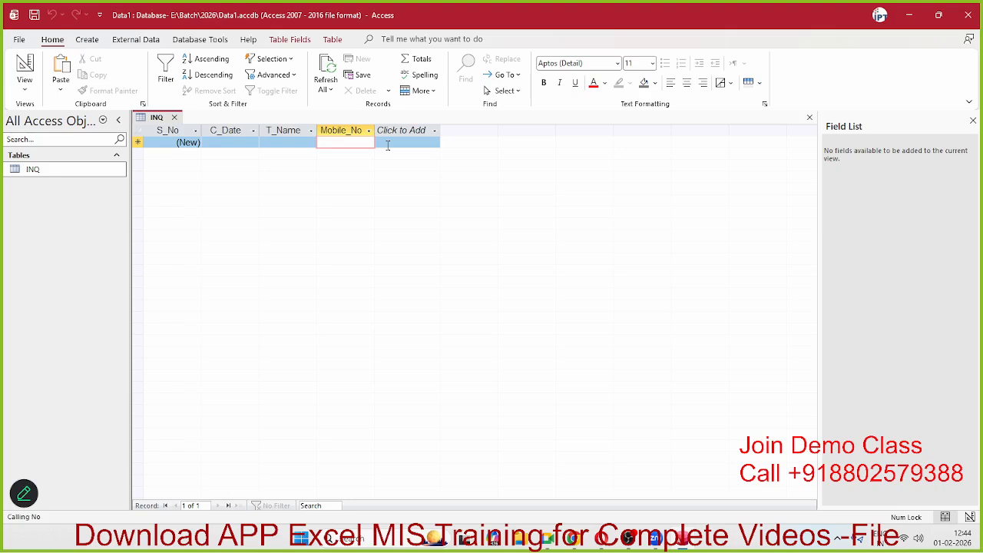
pyautogui.write('8')
pyautogui.click(388, 145)
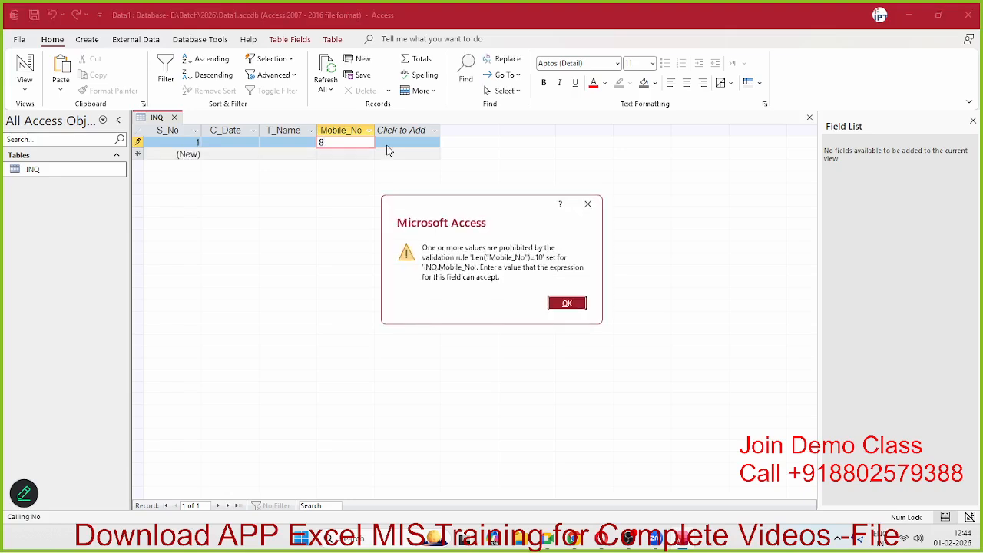
pyautogui.click(567, 304)
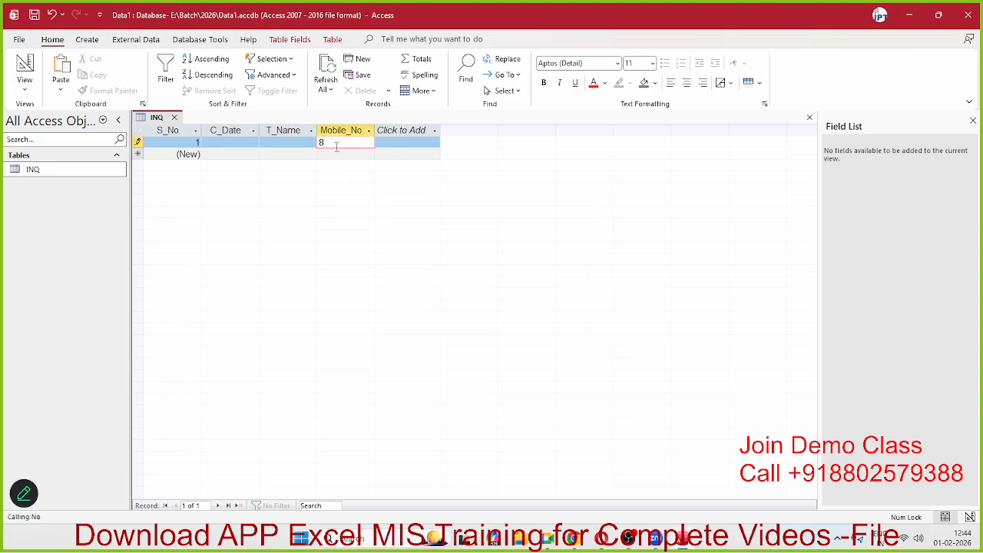
pyautogui.write('802579388')
pyautogui.press('Return')
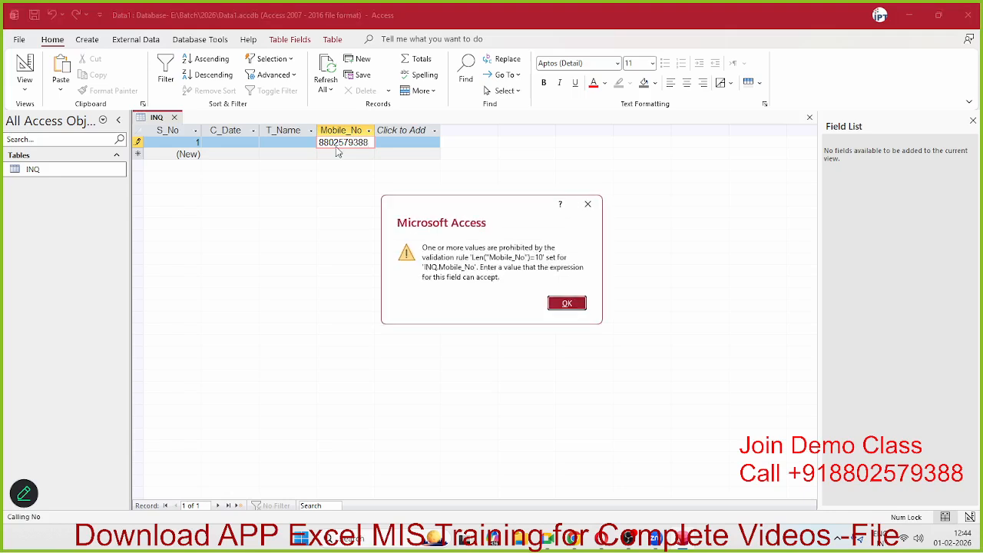
pyautogui.click(577, 307)
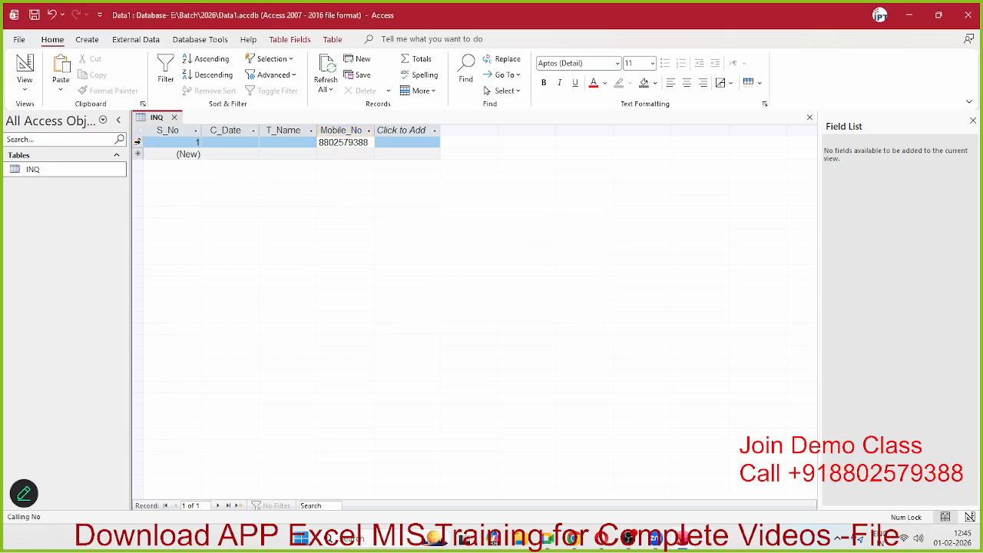
# Step: Close the INQ table without saving the rejected record
pyautogui.click(176, 118)
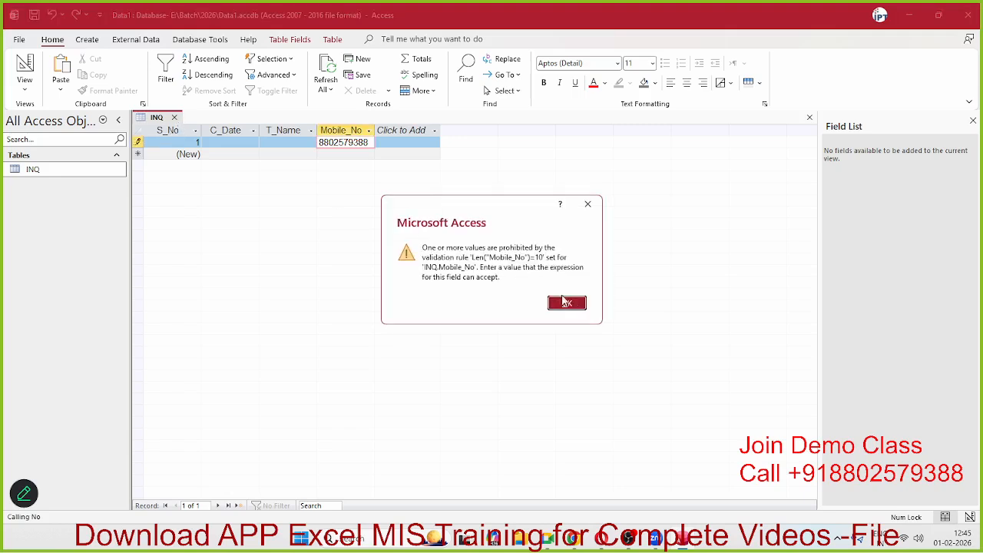
pyautogui.click(566, 303)
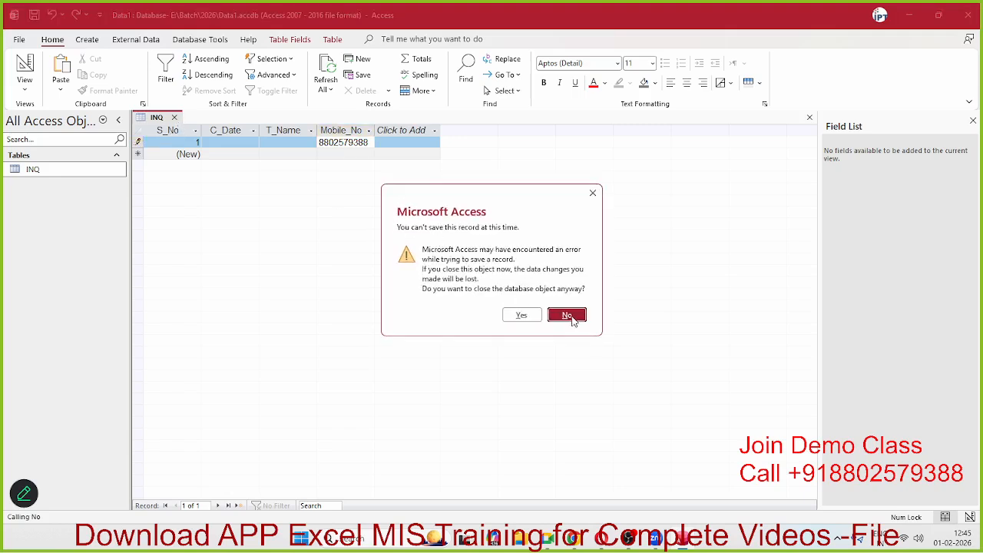
pyautogui.click(527, 317)
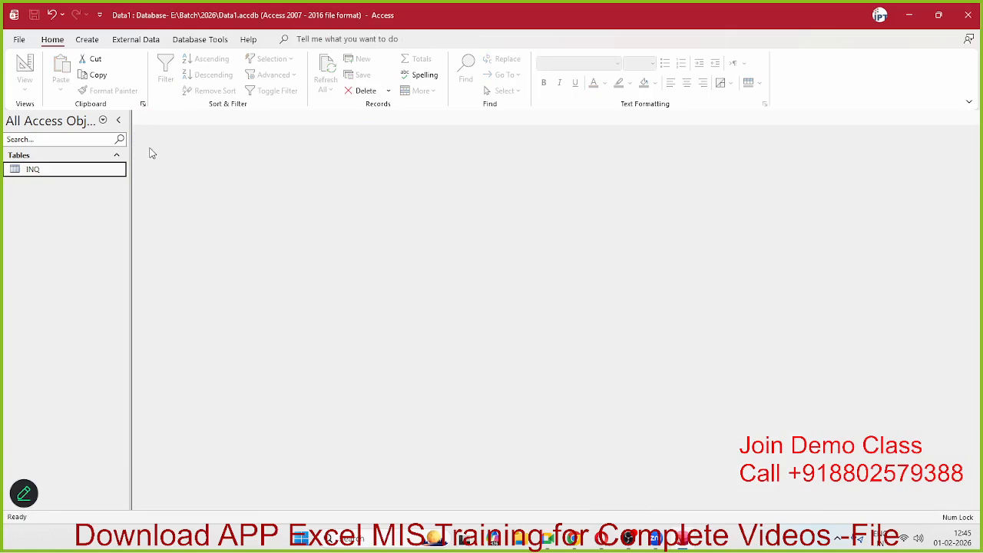
# Step: Reopen INQ in Design View, strip the quotes from Mobile_No's validation rule and add a closing bracket
pyautogui.rightClick(80, 169)
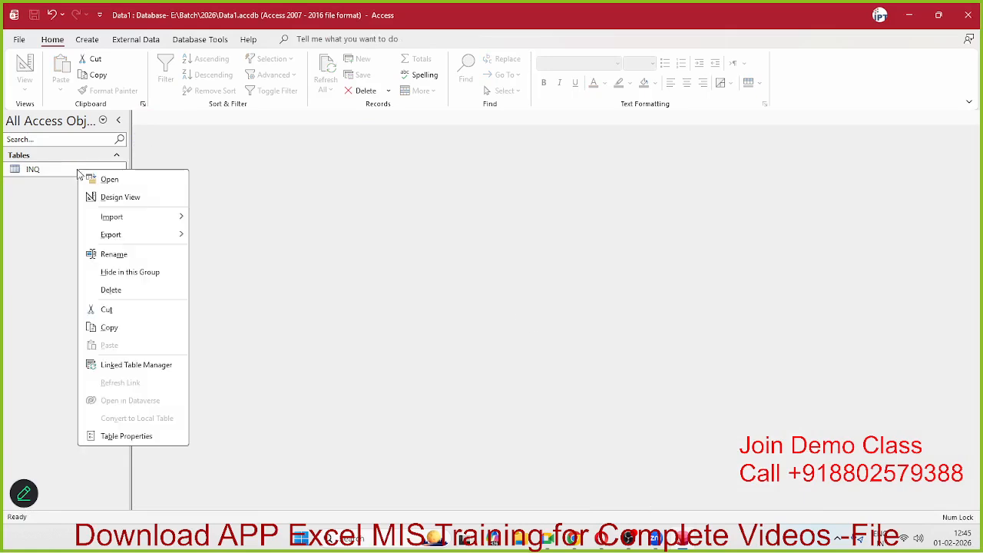
pyautogui.click(120, 198)
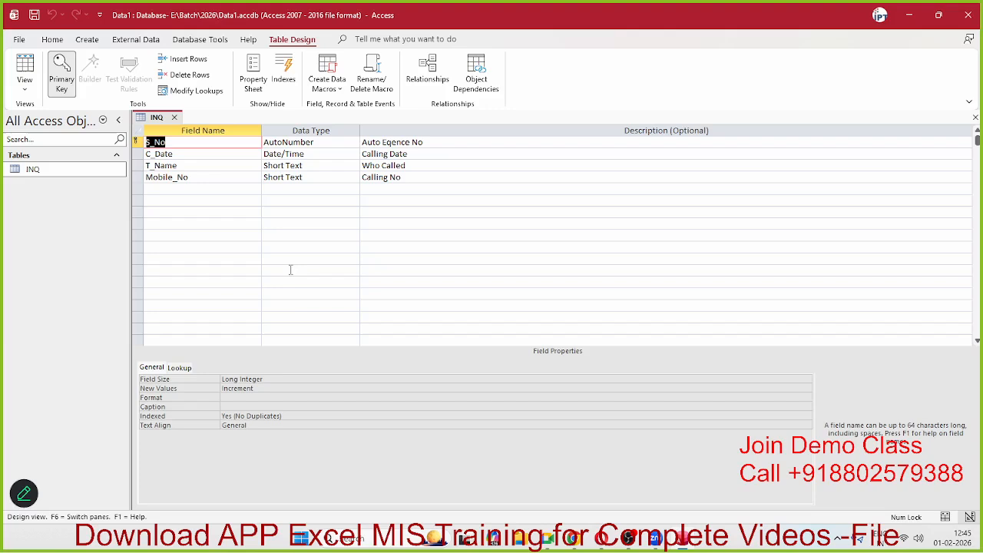
pyautogui.click(283, 178)
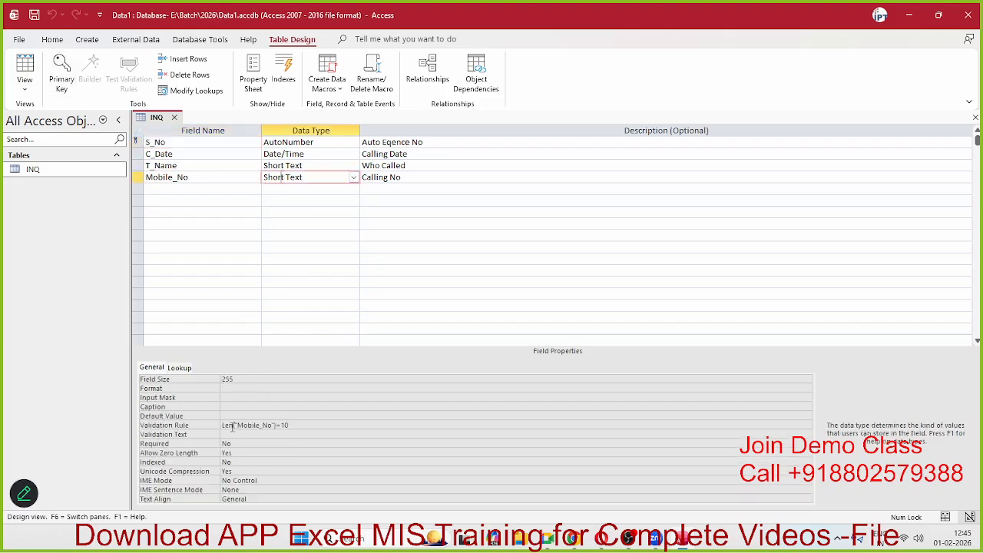
pyautogui.click(235, 426)
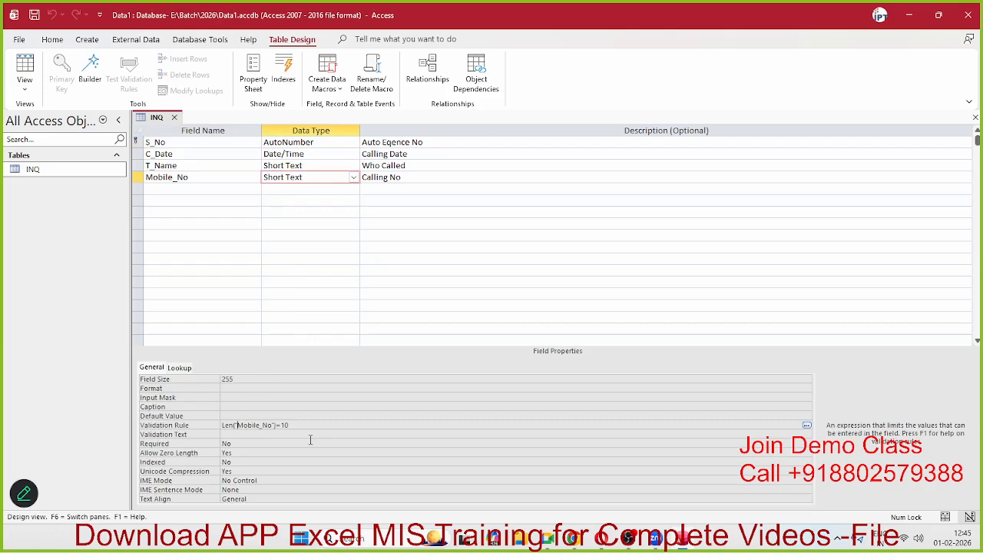
pyautogui.press('BackSpace')
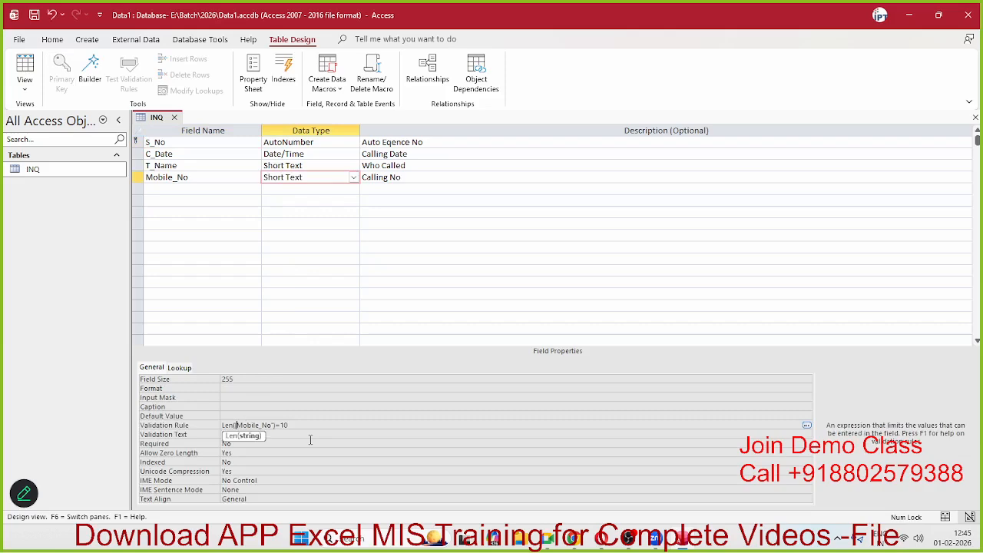
pyautogui.press('Right')
pyautogui.press('Right')
pyautogui.press('Right')
pyautogui.press('Right')
pyautogui.press('Right')
pyautogui.press('BackSpace')
pyautogui.press('BackSpace')
pyautogui.click(296, 435)
pyautogui.press('Return')
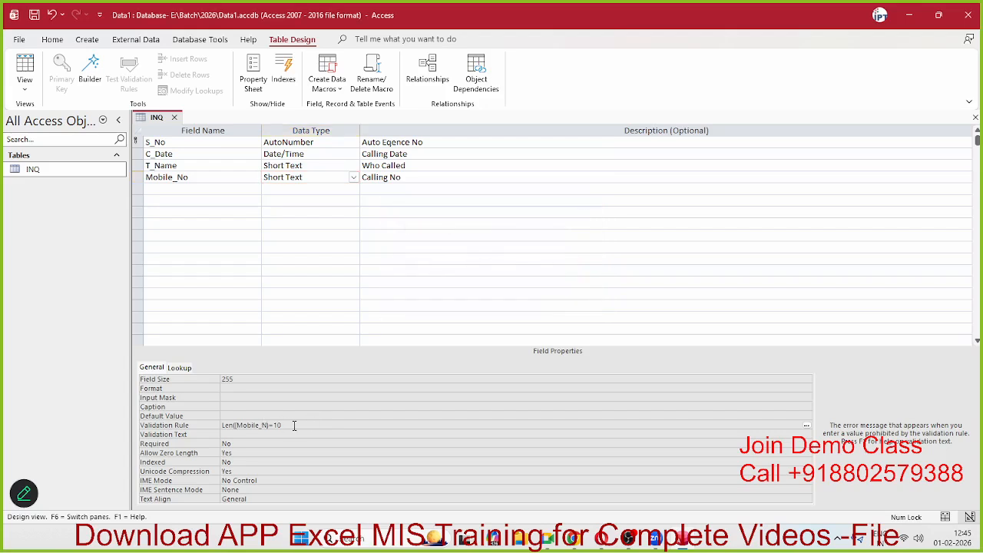
pyautogui.write(']')
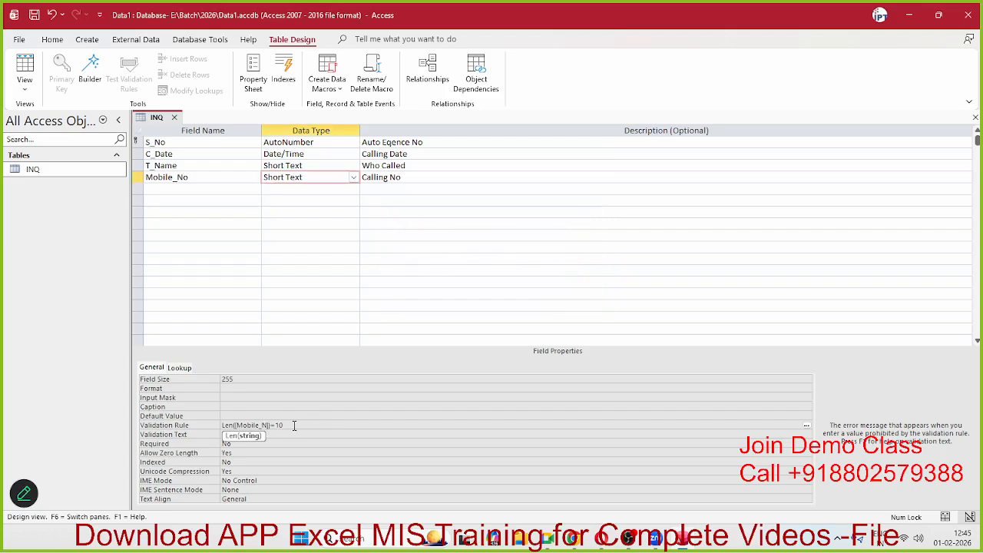
# Step: Complete the rule as Len([Mobile_No])=10 in the Zoom box and apply it
pyautogui.click(294, 425)
pyautogui.rightClick(294, 426)
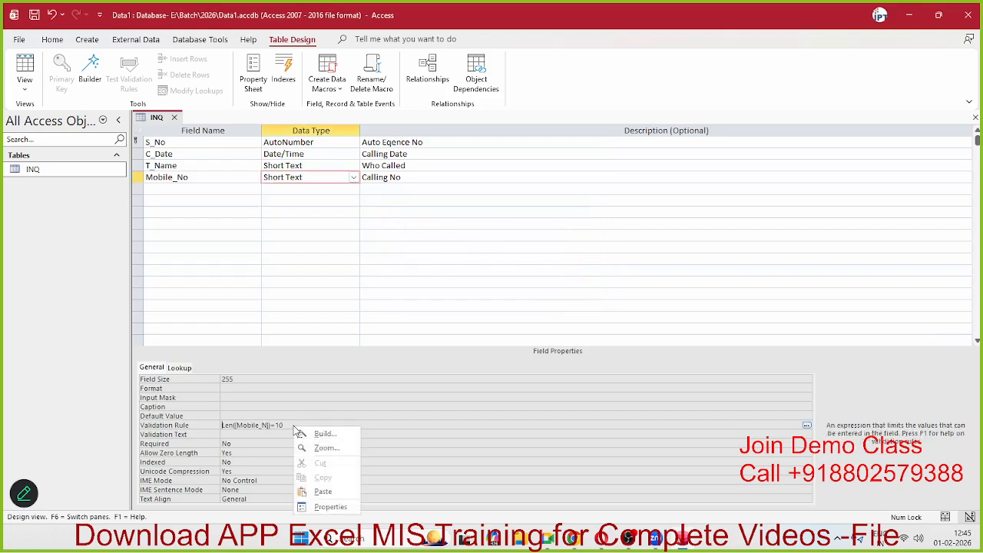
pyautogui.click(326, 448)
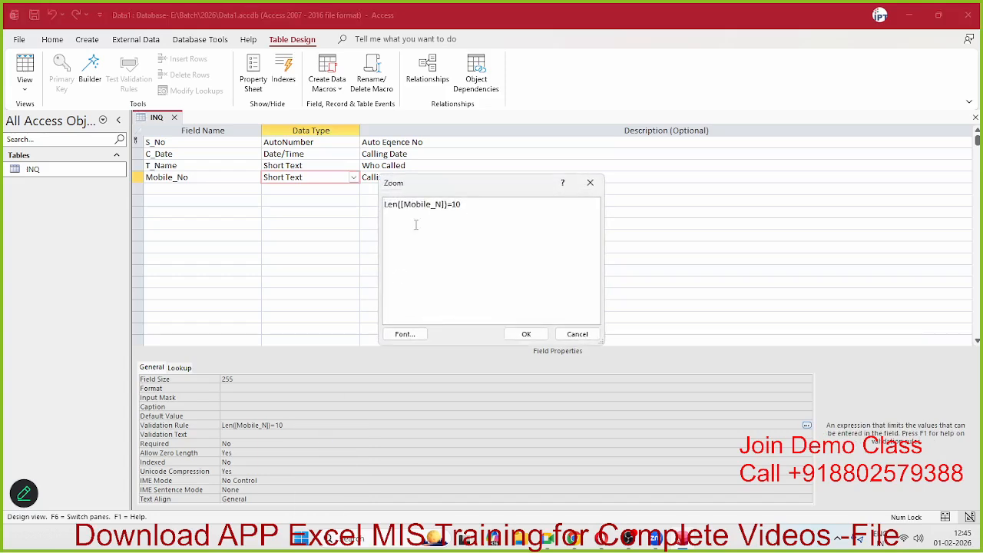
pyautogui.click(444, 206)
pyautogui.write('o')
pyautogui.click(527, 334)
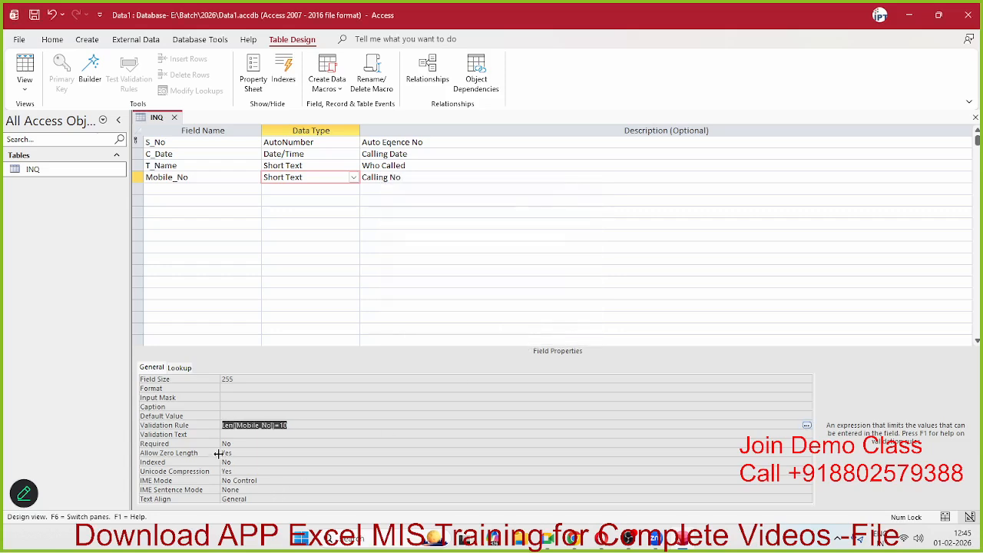
# Step: Set Mobile_No's validation text to 'Enter Mobile Number 10 Digit'
pyautogui.click(249, 435)
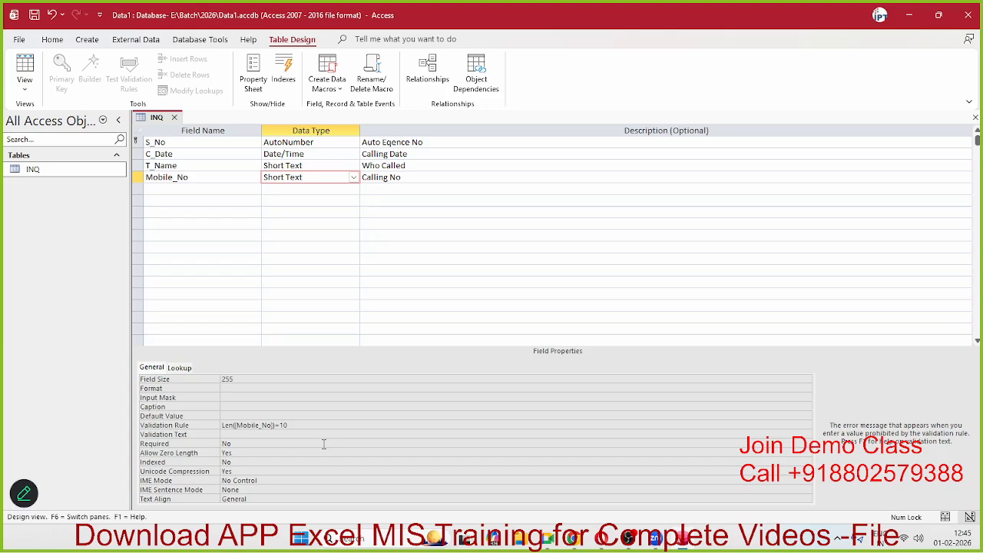
pyautogui.write('Enter Mobile Number 10 Digit')
pyautogui.click(280, 425)
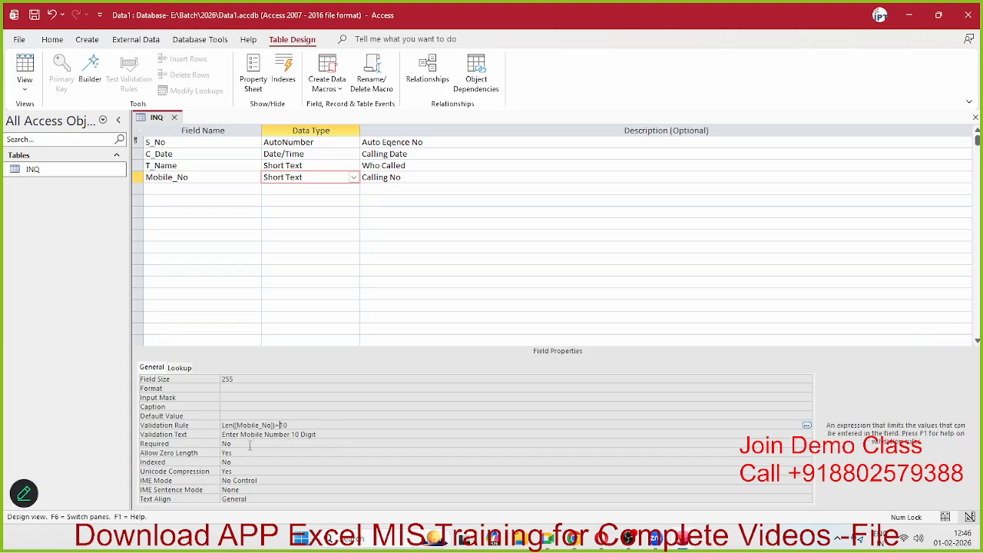
# Step: Set Required to Yes and Allow Zero Length to No, then save the INQ design
pyautogui.click(243, 445)
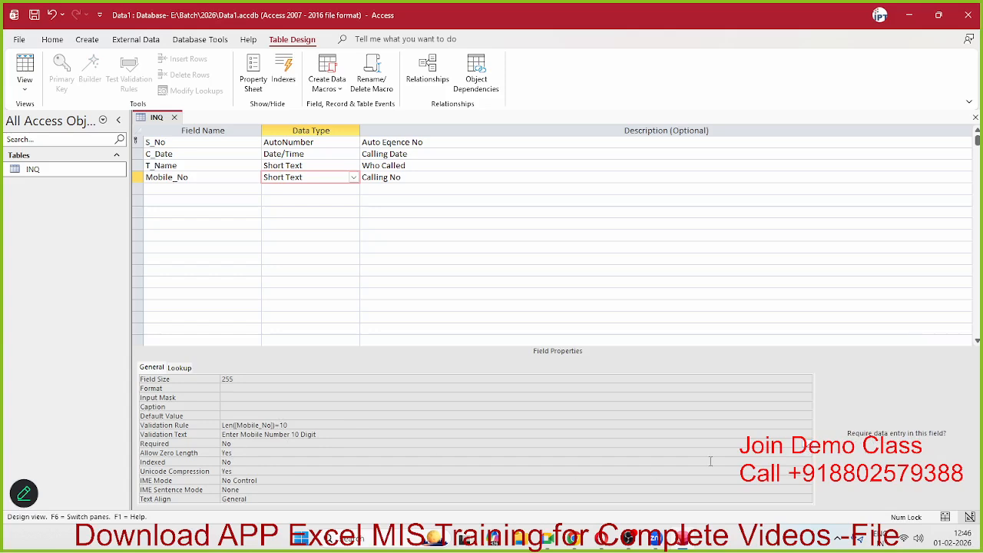
pyautogui.click(807, 445)
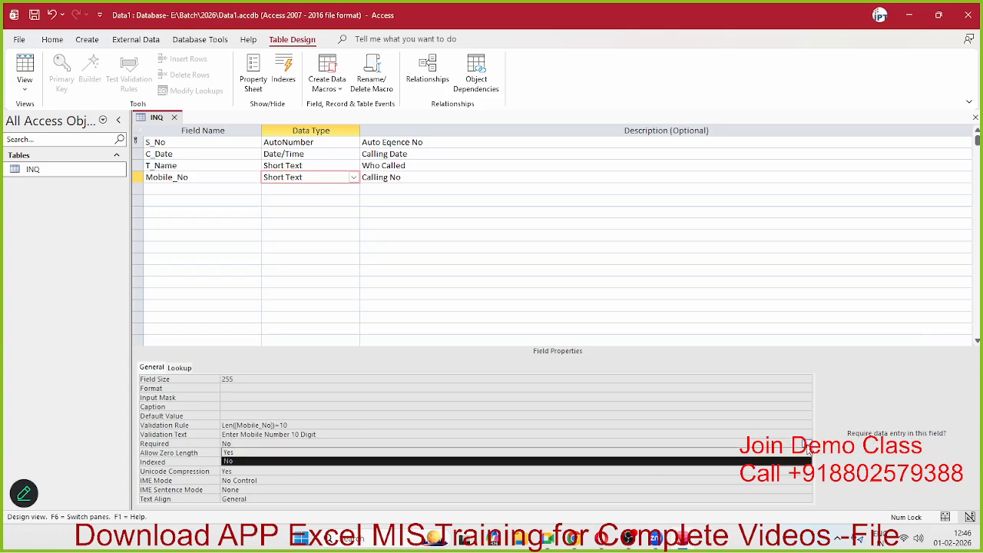
pyautogui.click(232, 453)
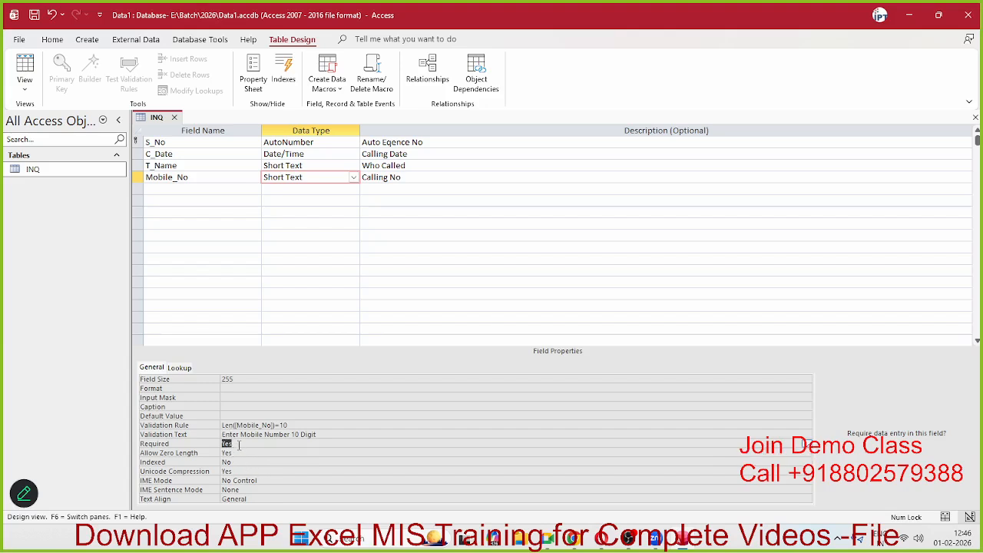
pyautogui.click(240, 453)
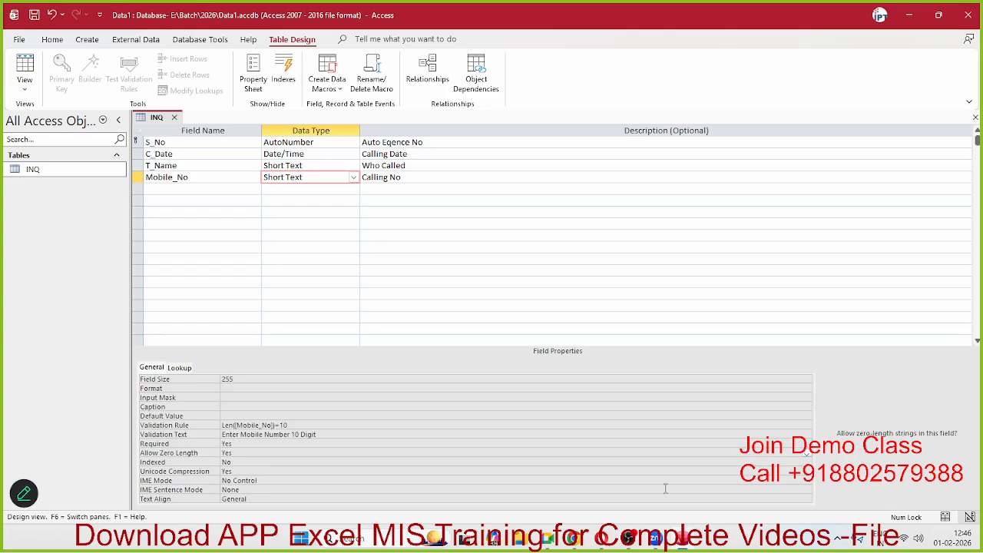
pyautogui.click(806, 453)
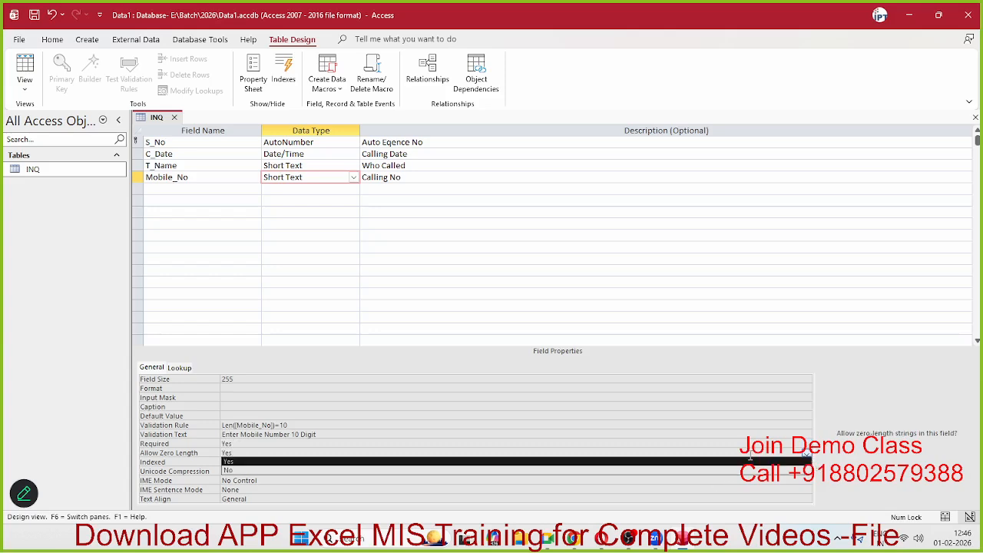
pyautogui.click(315, 470)
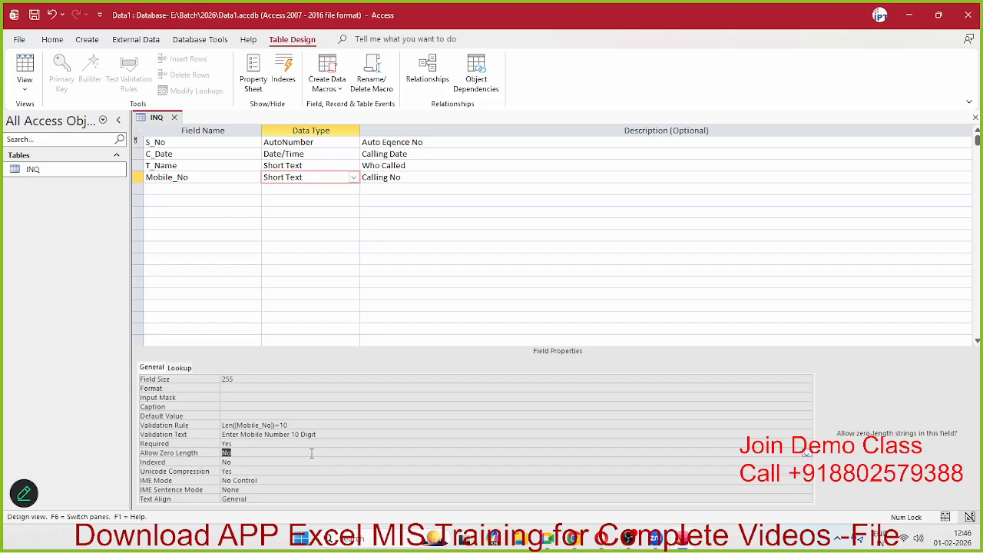
pyautogui.click(302, 435)
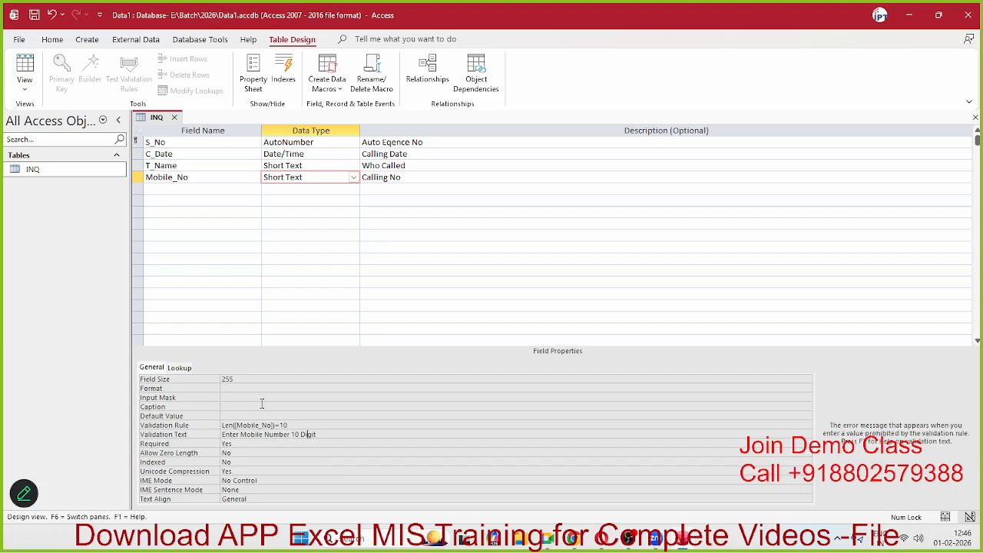
pyautogui.click(174, 117)
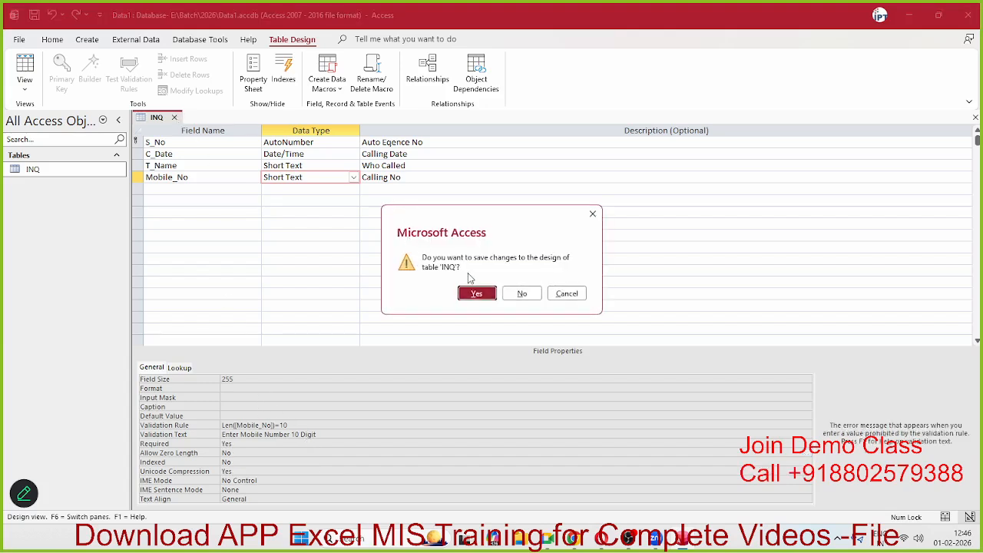
pyautogui.click(477, 292)
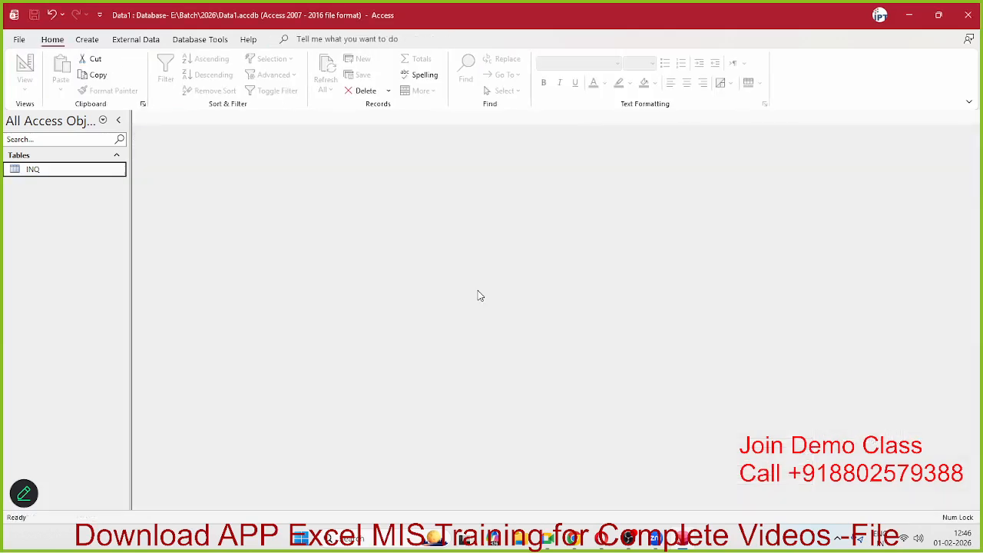
# Step: Add a new INQ record with a ten-digit mobile number
pyautogui.doubleClick(100, 170)
pyautogui.click(338, 142)
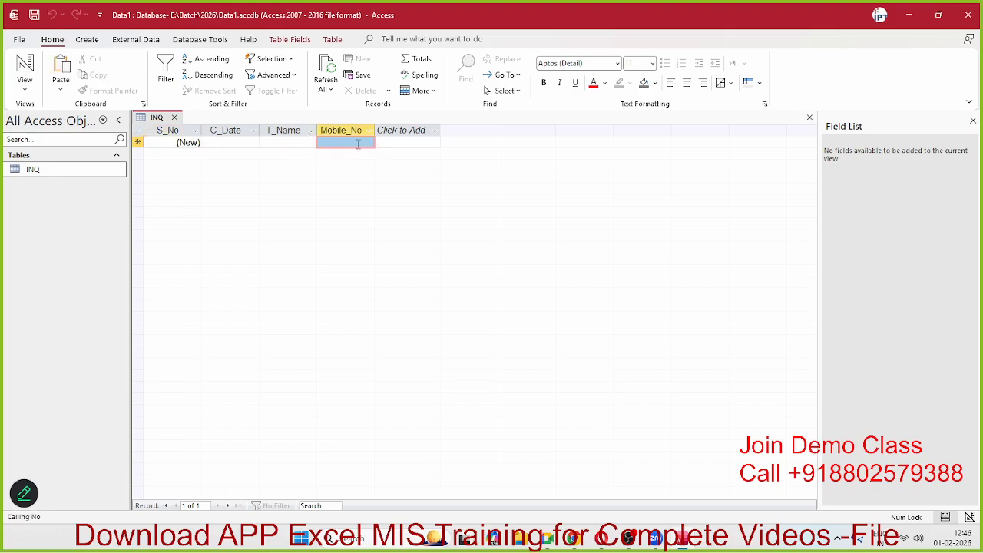
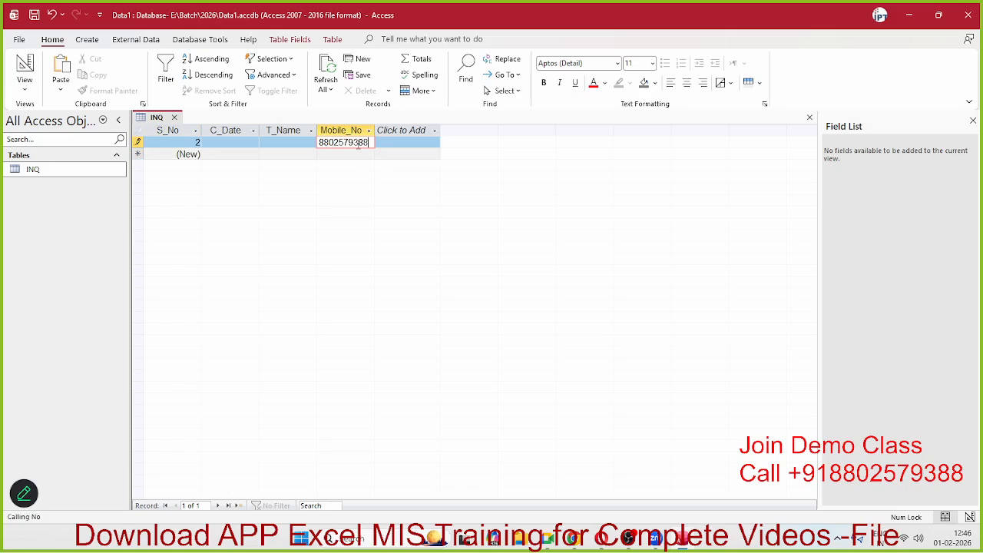
pyautogui.press('Return')
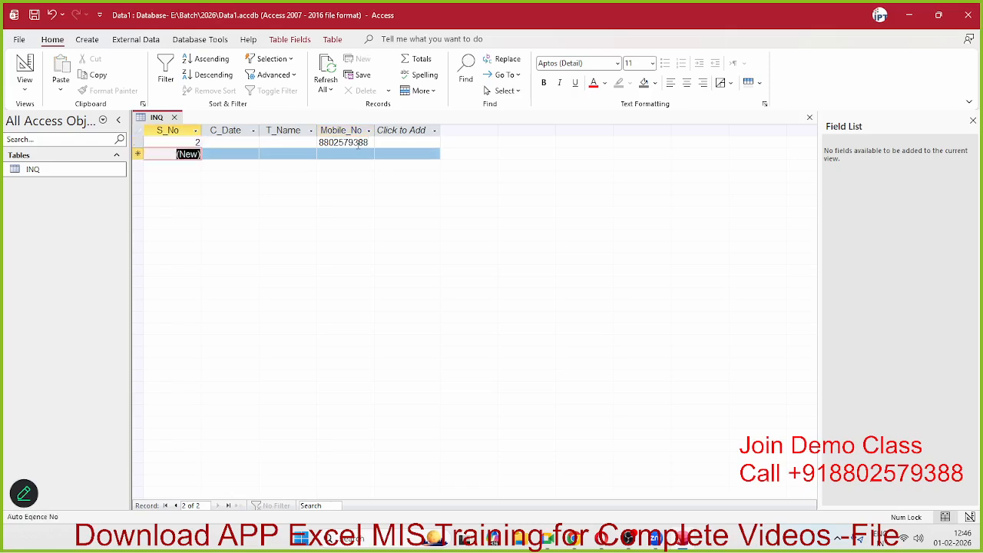
# Step: Test a blank and a two-digit value 88 in Mobile_No, then revert the edits
pyautogui.doubleClick(359, 143)
pyautogui.press('Delete')
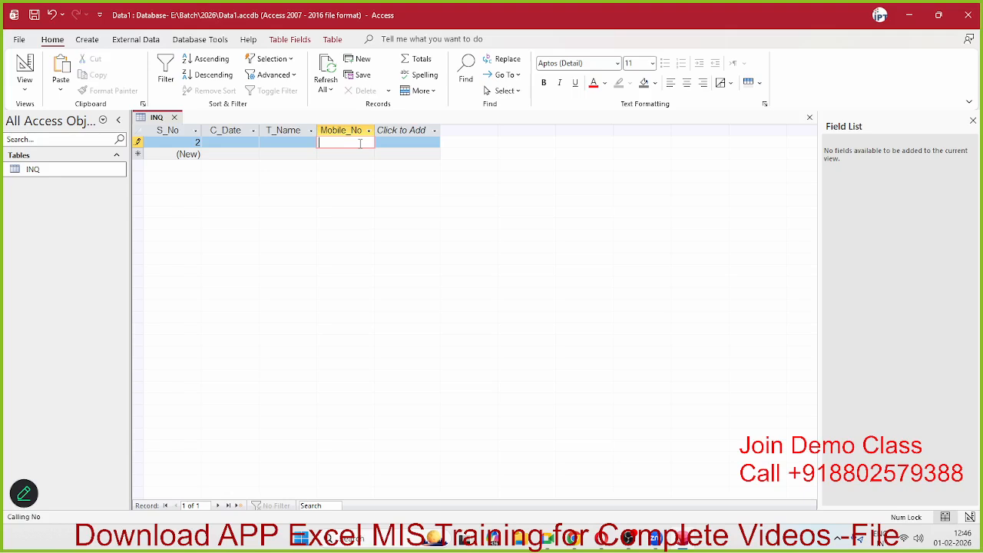
pyautogui.press('Return')
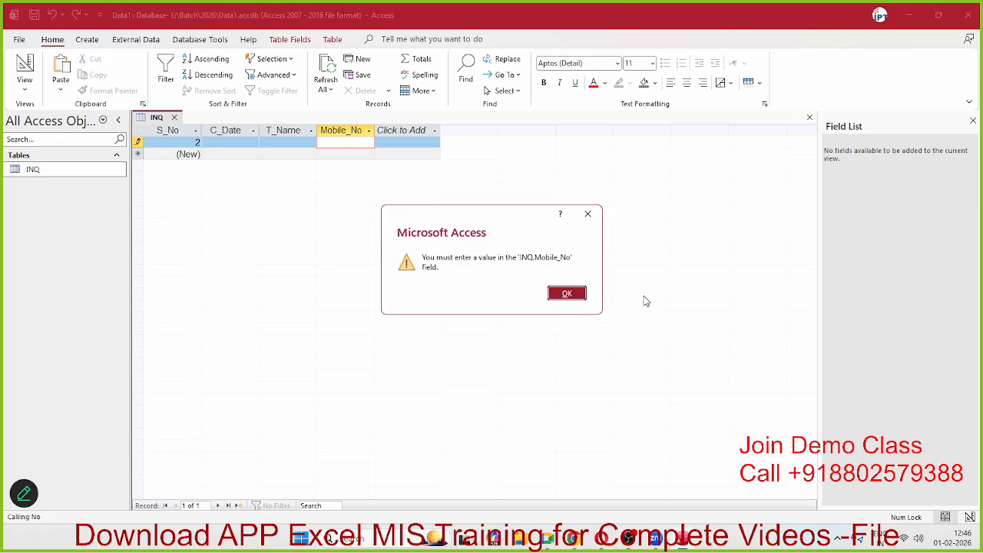
pyautogui.click(572, 298)
pyautogui.click(355, 142)
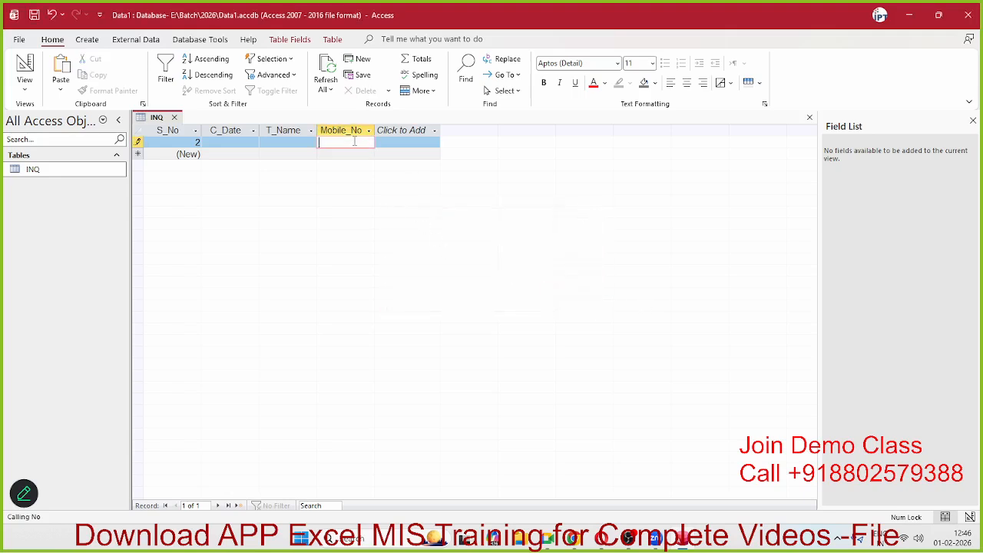
pyautogui.write('88')
pyautogui.press('Return')
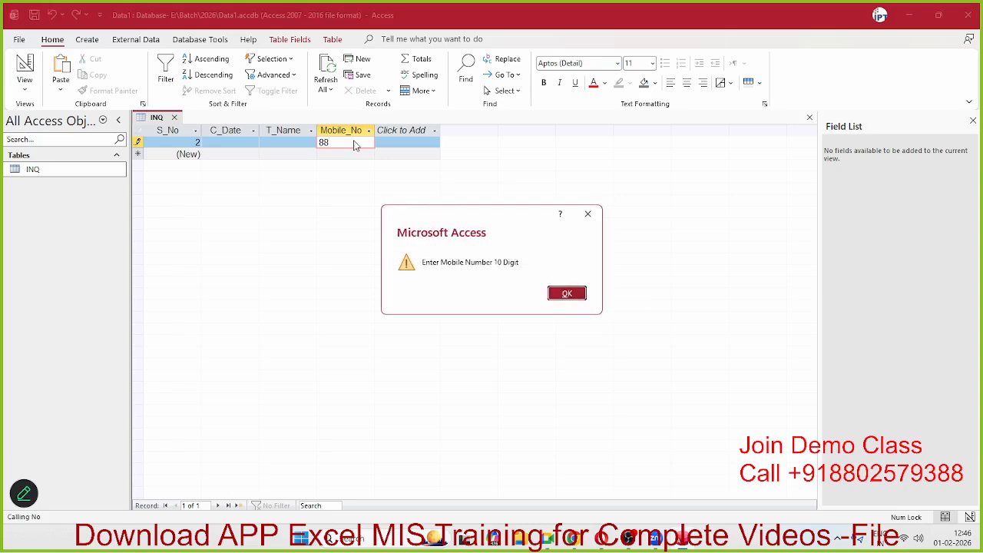
pyautogui.click(568, 294)
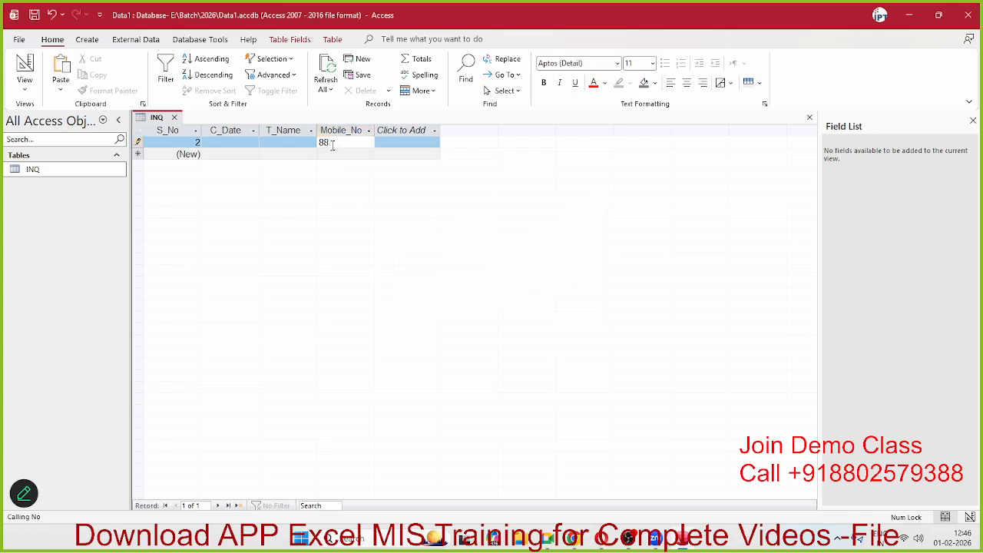
pyautogui.moveTo(331, 143); pyautogui.dragTo(308, 141)
pyautogui.press('BackSpace')
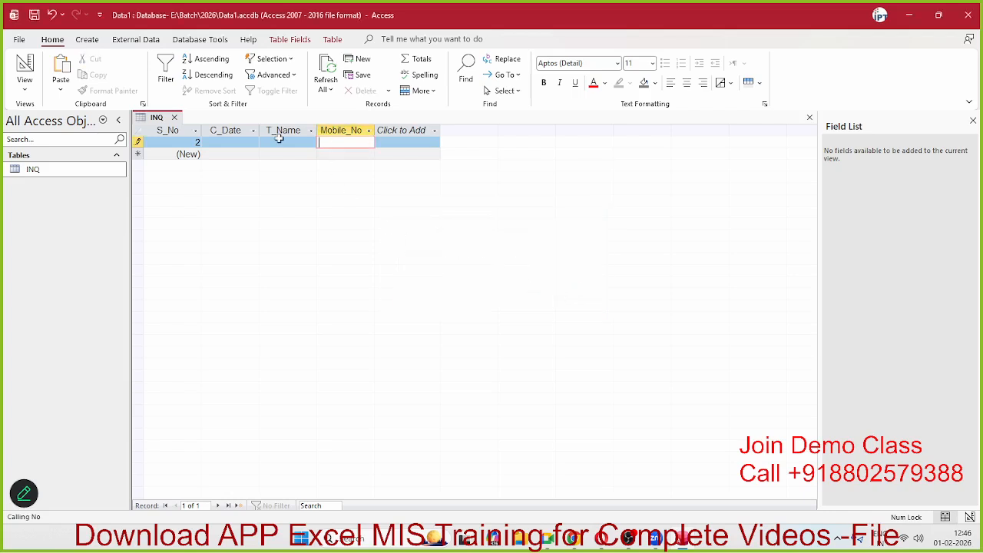
pyautogui.press('Escape')
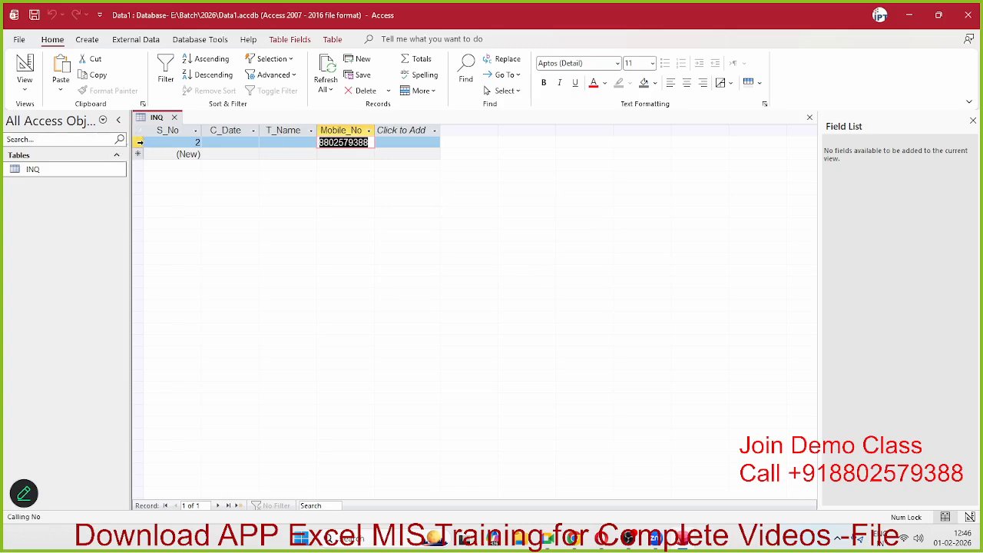
# Step: Delete the test record and close the INQ datasheet
pyautogui.rightClick(144, 143)
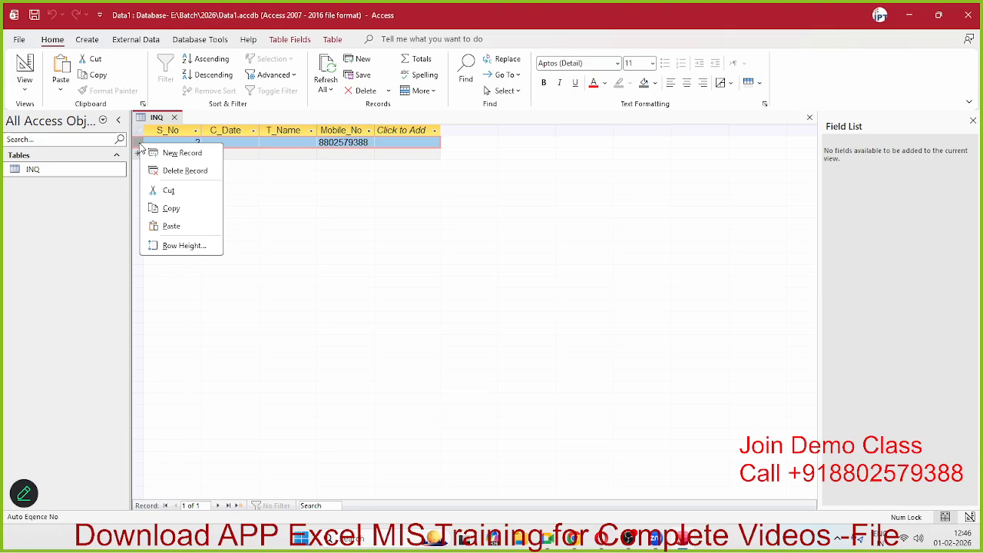
pyautogui.click(182, 170)
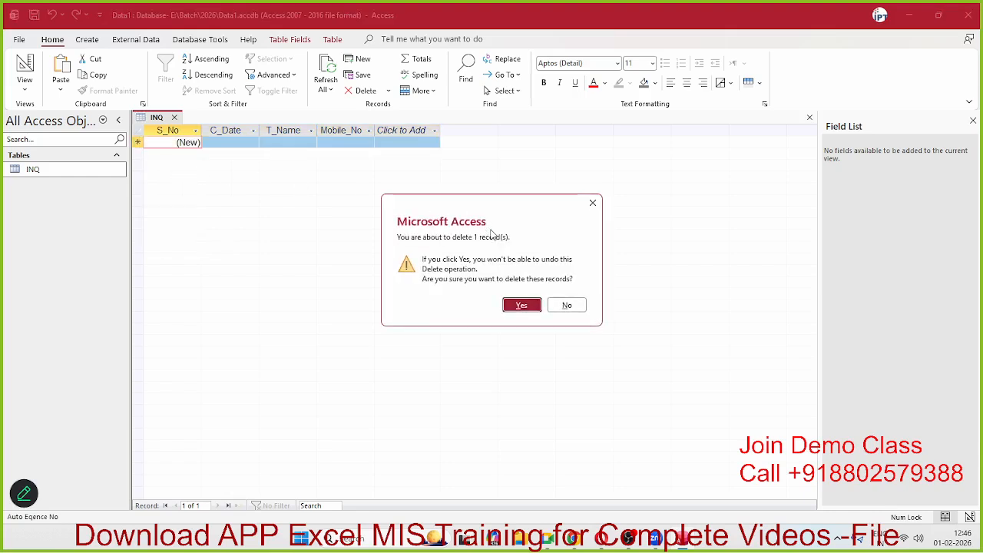
pyautogui.click(524, 306)
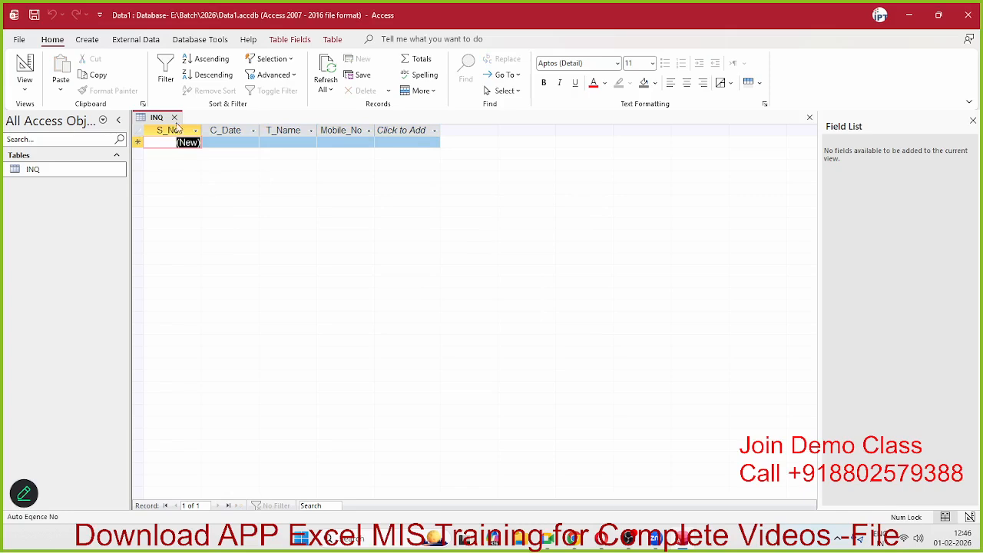
pyautogui.click(175, 117)
pyautogui.rightClick(65, 169)
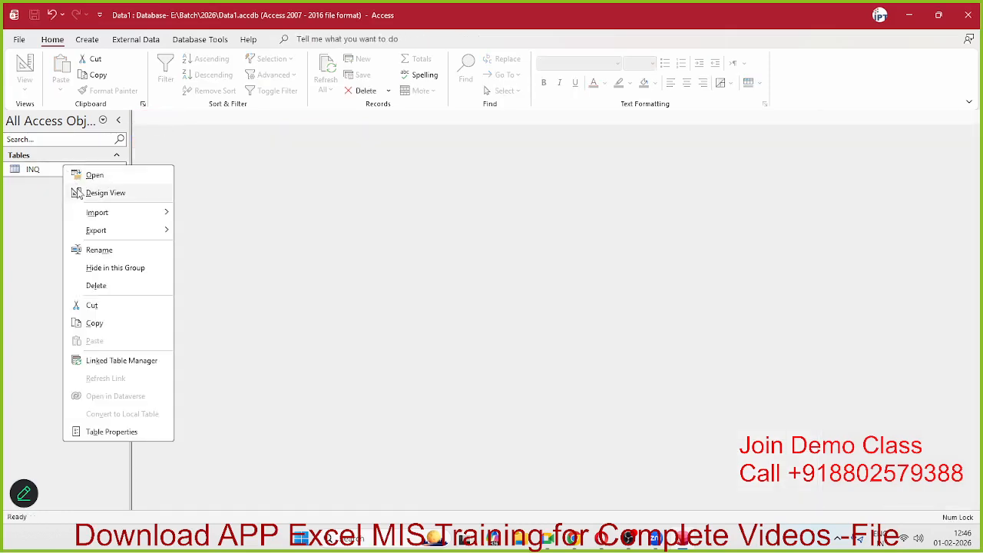
# Step: Give C_Date the default value =Date() and save the INQ design
pyautogui.click(98, 193)
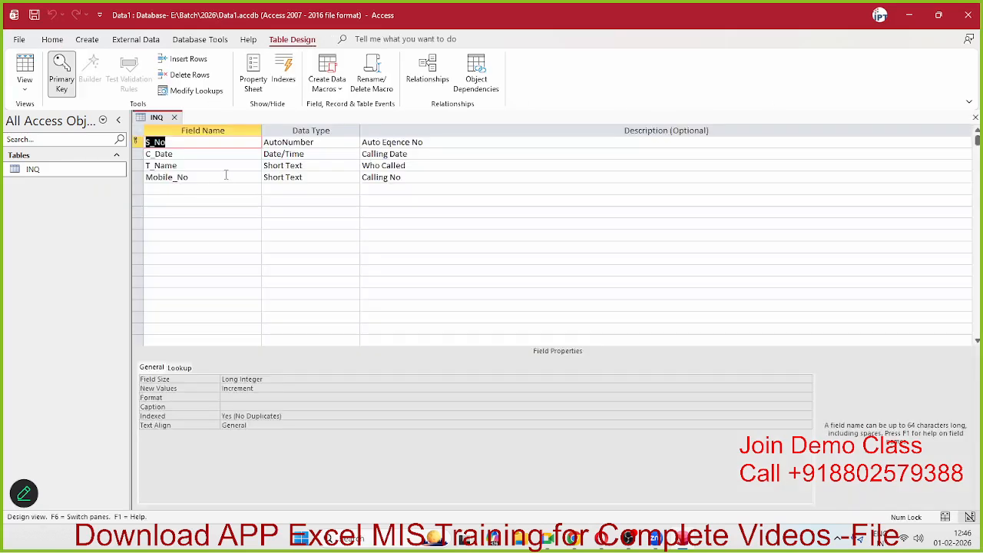
pyautogui.click(314, 154)
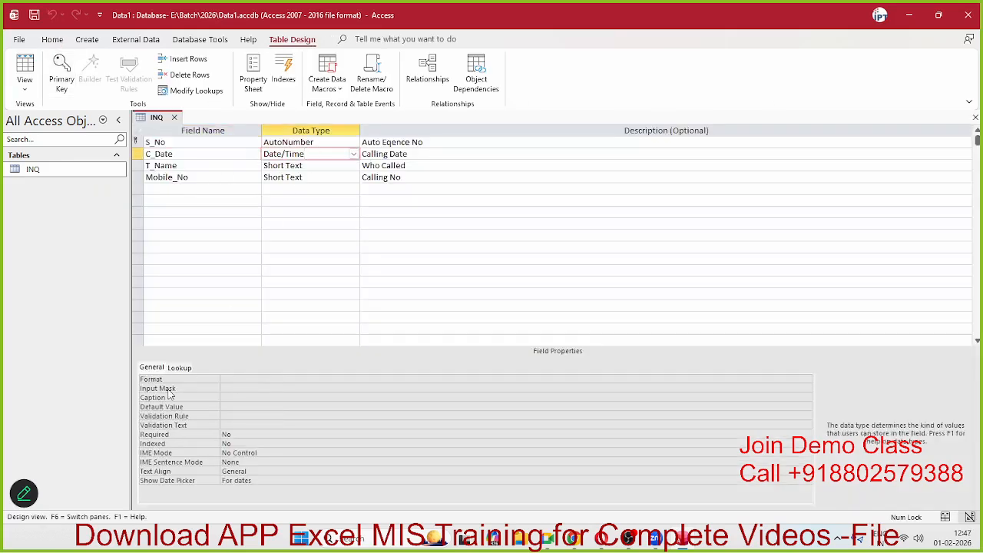
pyautogui.click(223, 406)
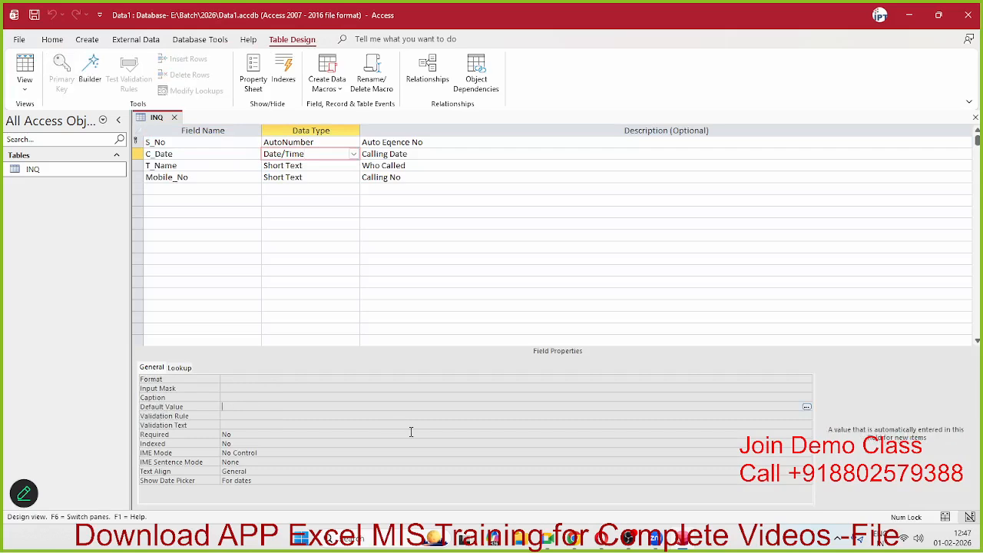
pyautogui.write('=date')
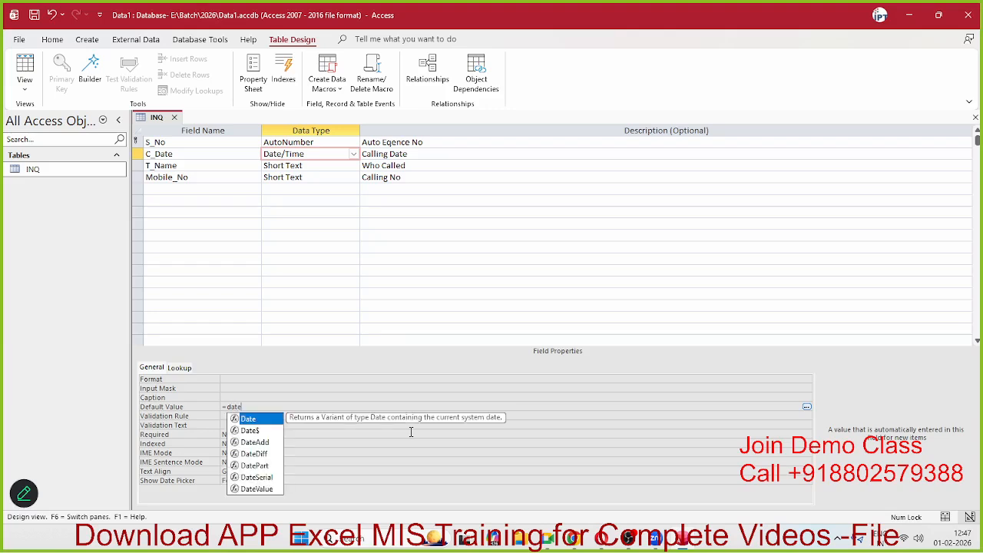
pyautogui.press('BackSpace')
pyautogui.press('BackSpace')
pyautogui.press('BackSpace')
pyautogui.press('BackSpace')
pyautogui.press('BackSpace')
pyautogui.write('date')
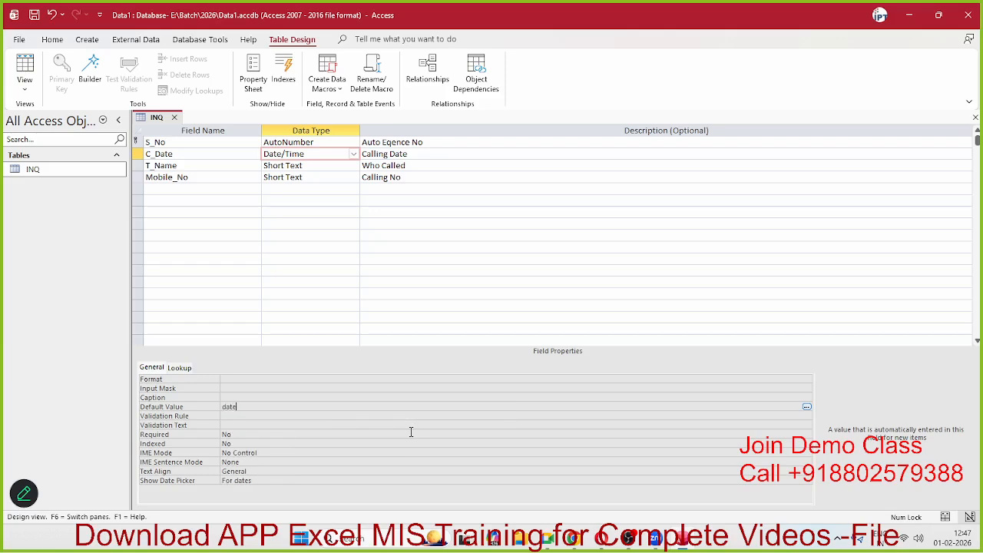
pyautogui.press('BackSpace')
pyautogui.press('BackSpace')
pyautogui.press('BackSpace')
pyautogui.press('BackSpace')
pyautogui.write('=date')
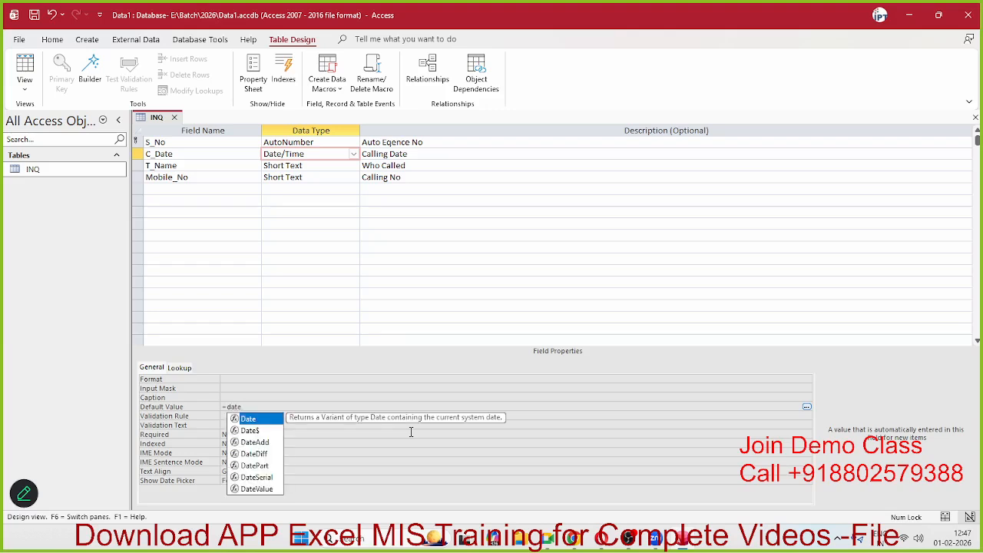
pyautogui.write('()')
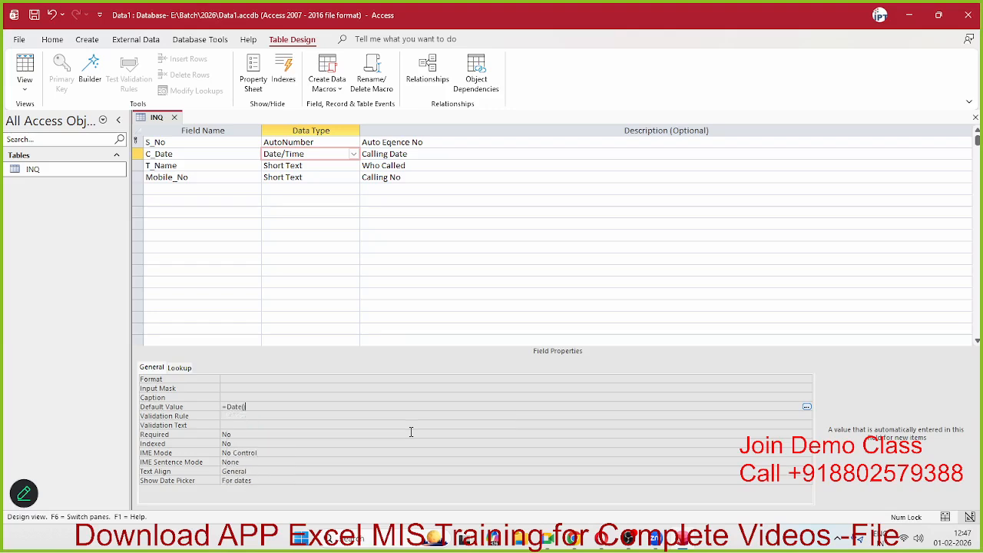
pyautogui.click(330, 425)
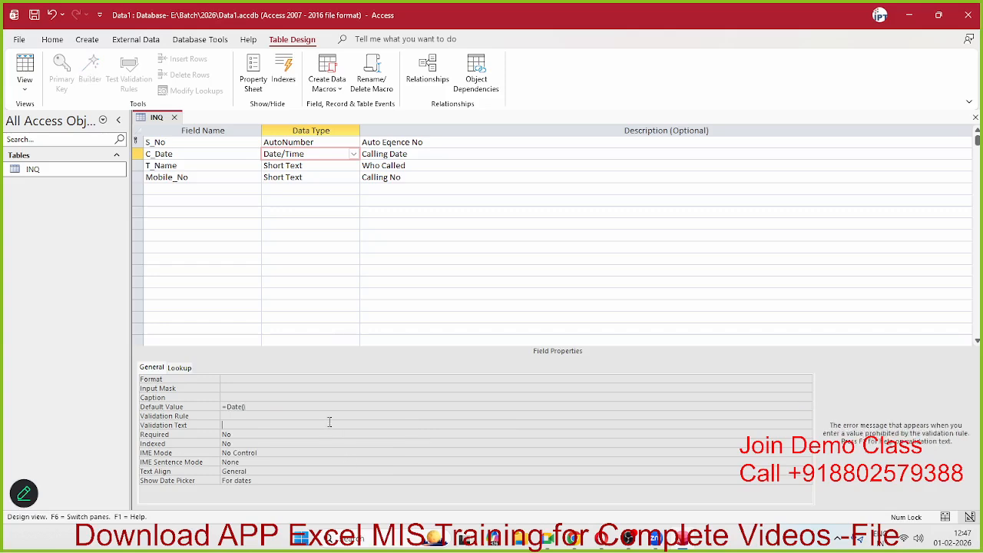
pyautogui.click(173, 117)
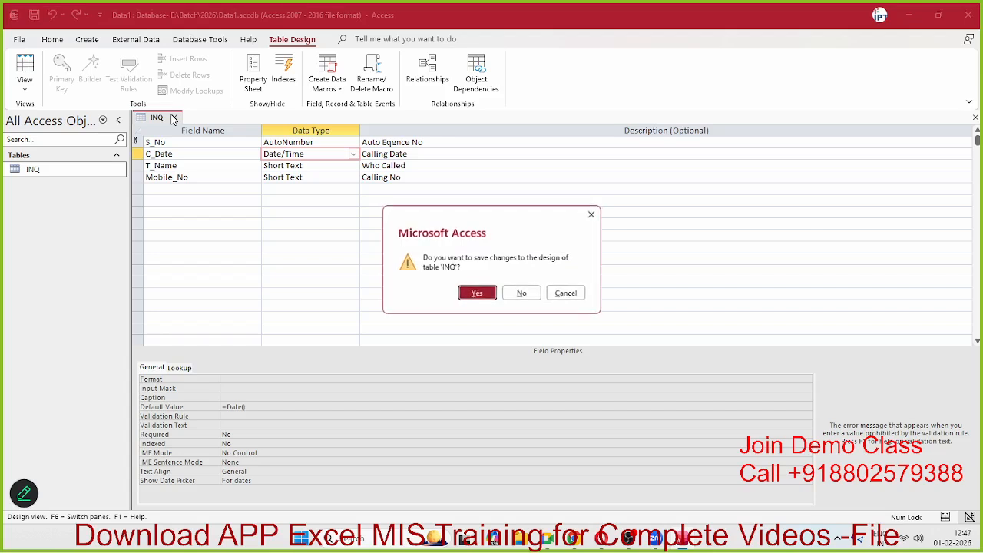
pyautogui.click(470, 292)
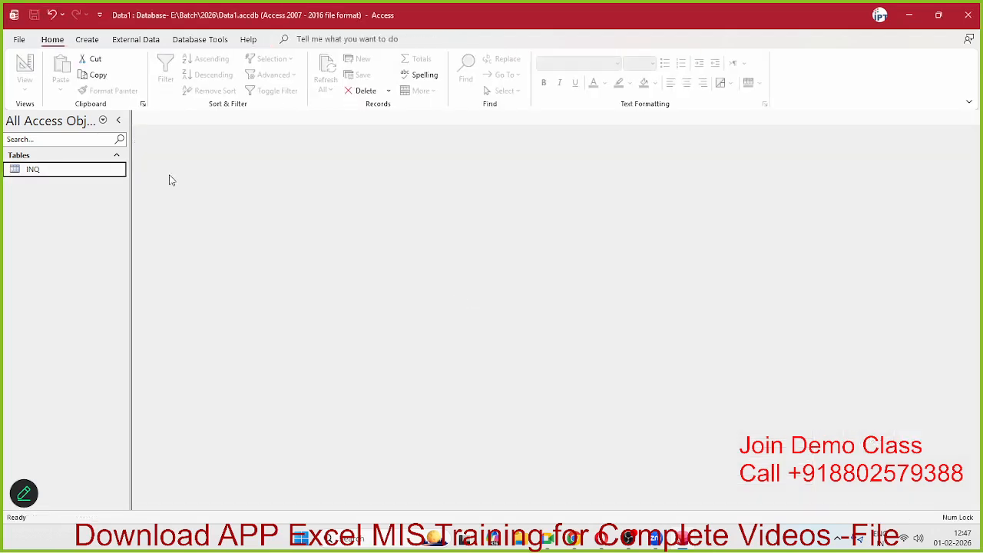
pyautogui.doubleClick(108, 173)
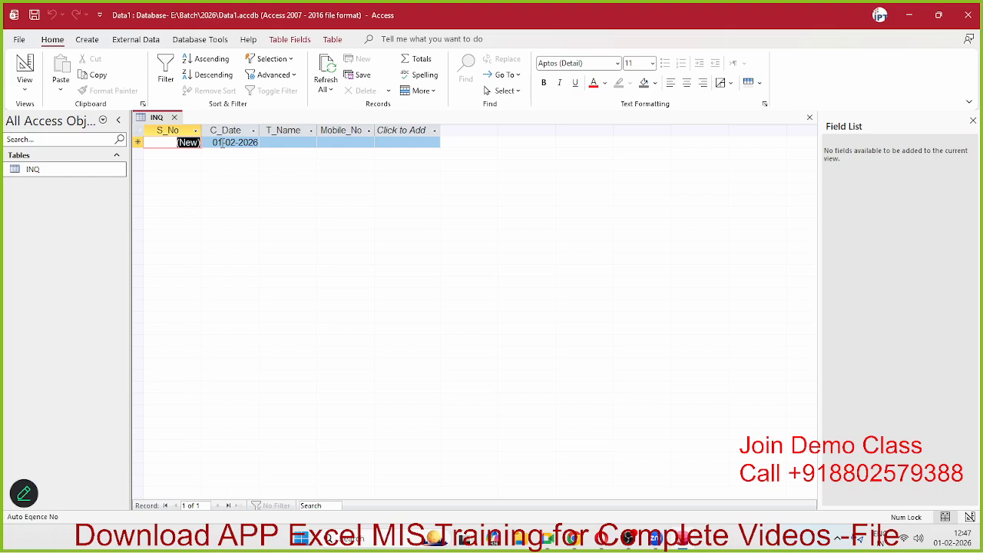
pyautogui.press('Tab')
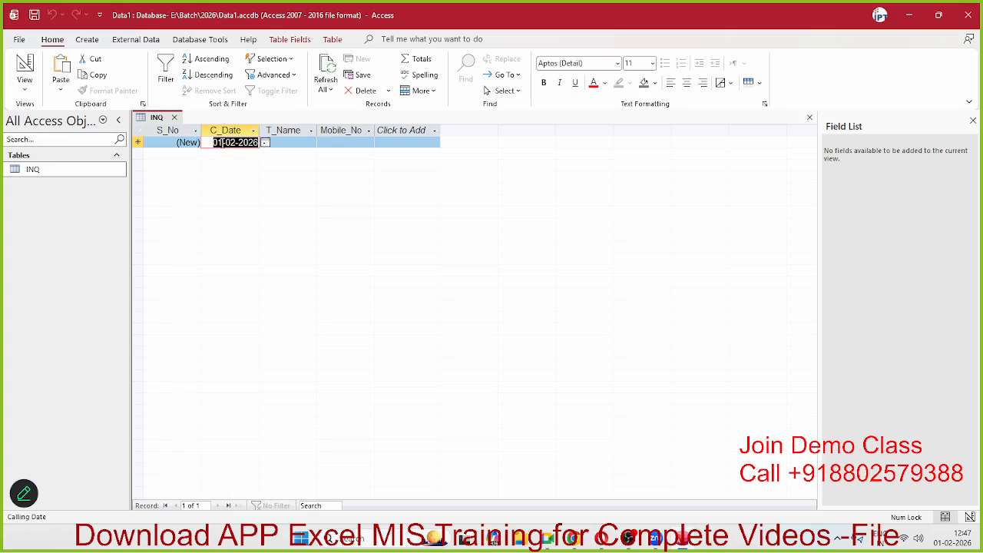
pyautogui.press('Tab')
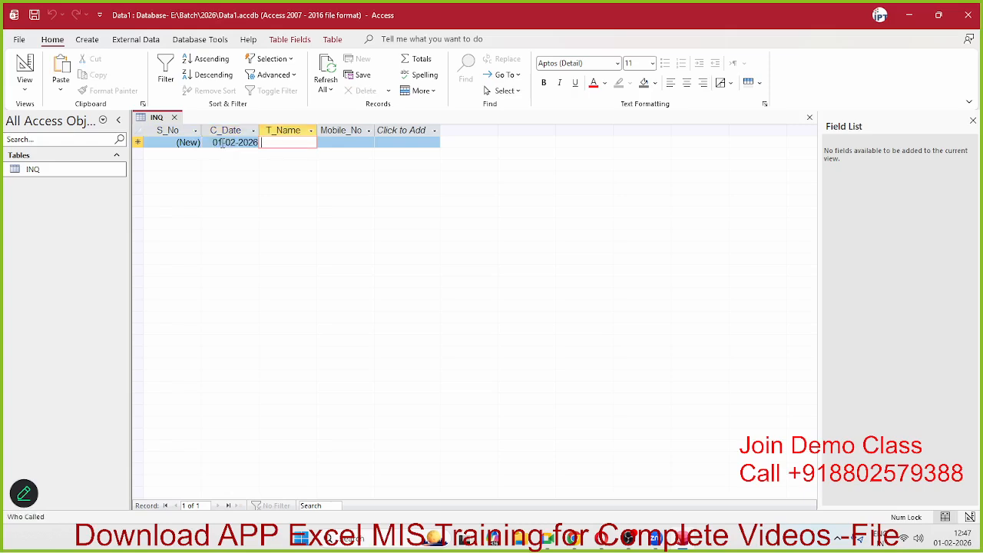
pyautogui.hotkey('shift', 'Tab')
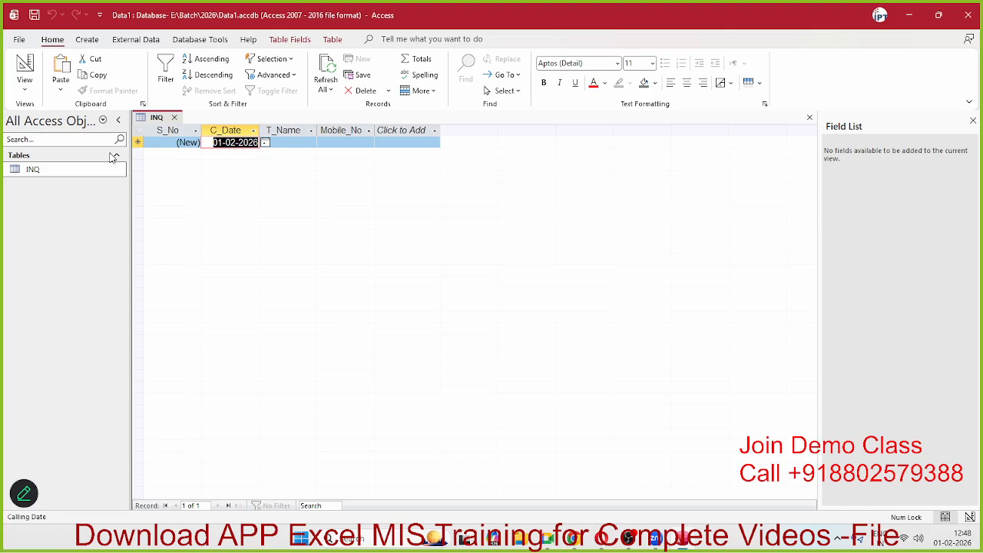
pyautogui.click(139, 143)
pyautogui.rightClick(138, 143)
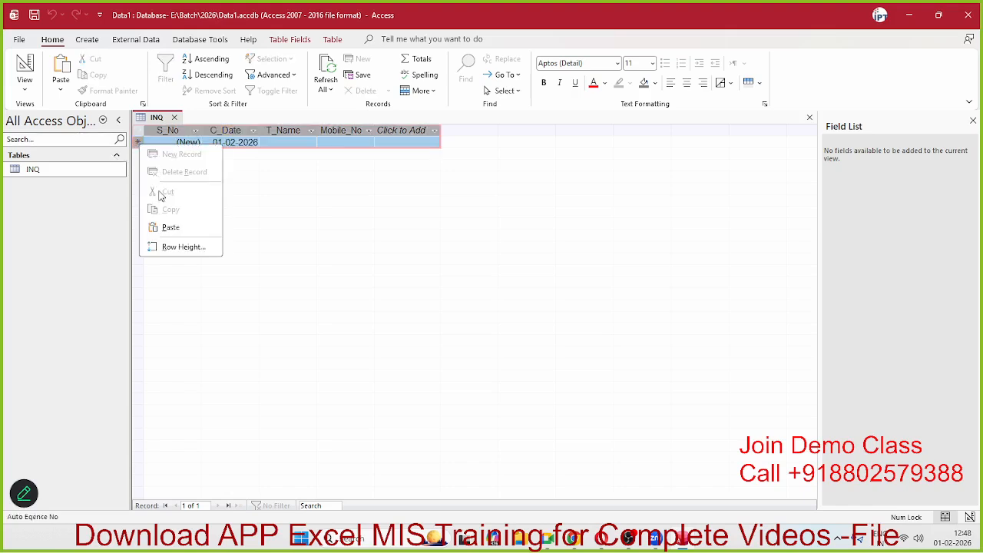
pyautogui.press('Escape')
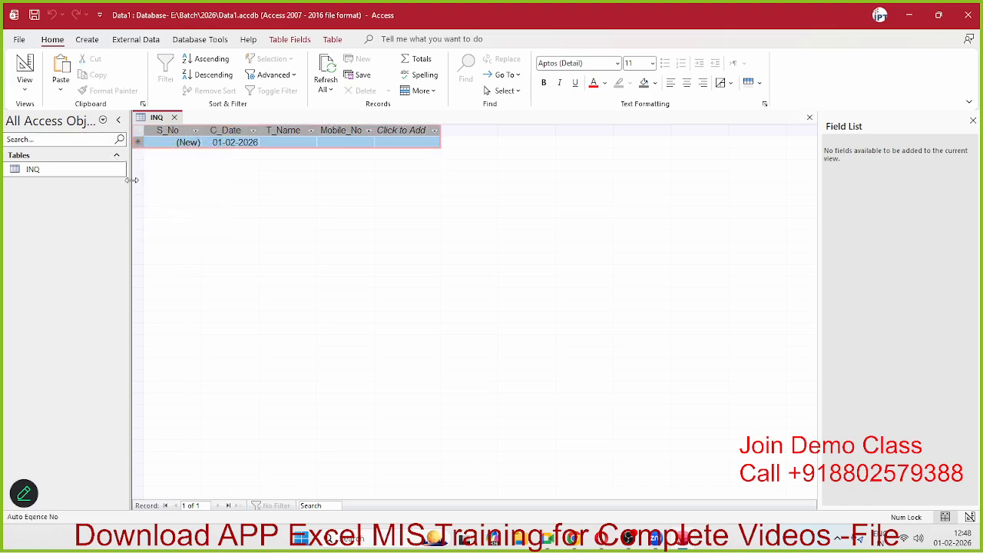
pyautogui.click(75, 170)
pyautogui.click(174, 117)
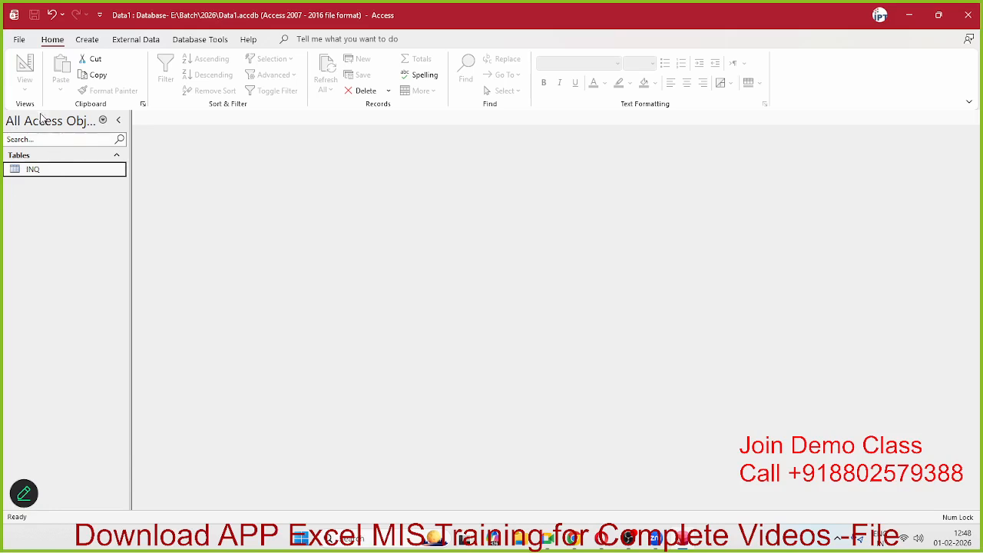
# Step: Reopen INQ in Design View and inspect the C_Date, T_Name and Mobile_No properties
pyautogui.rightClick(31, 177)
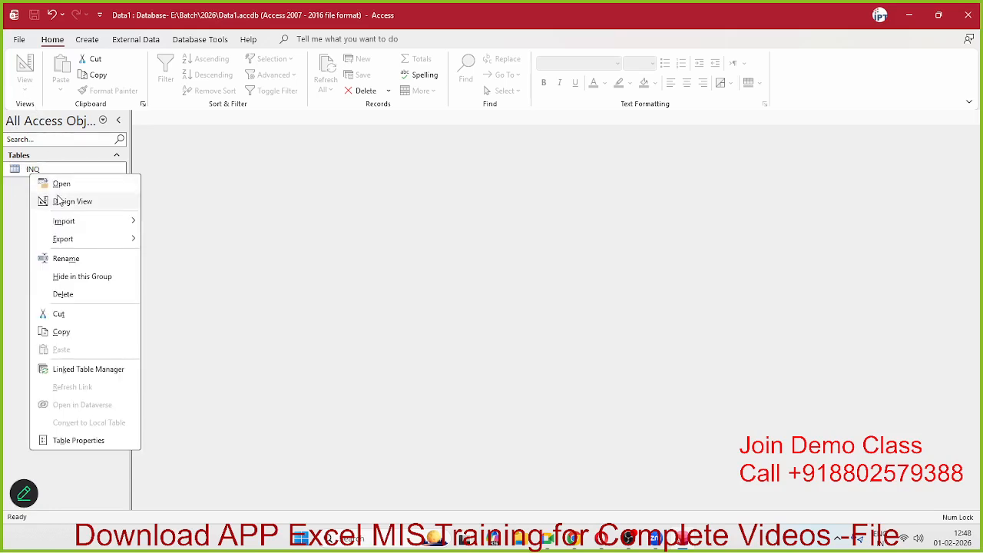
pyautogui.click(60, 200)
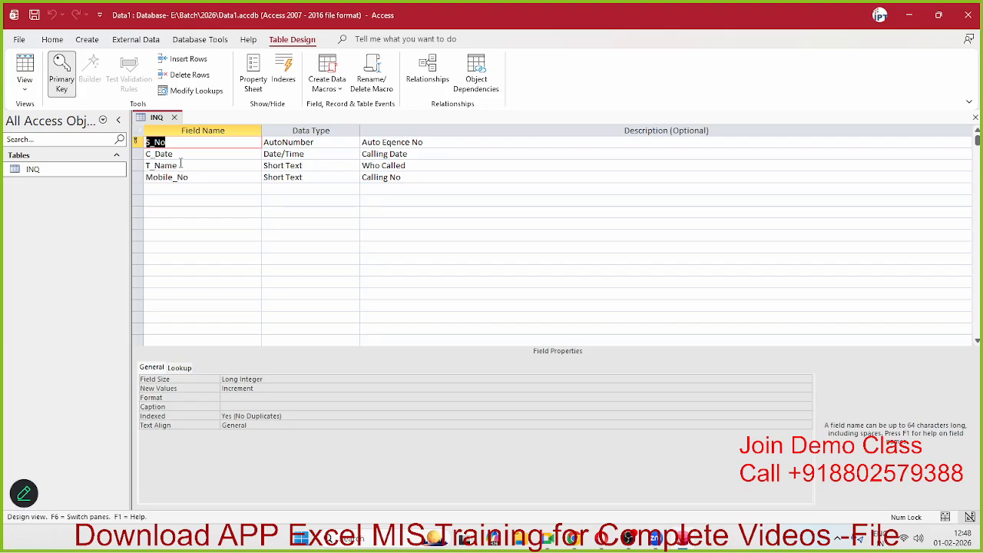
pyautogui.click(182, 154)
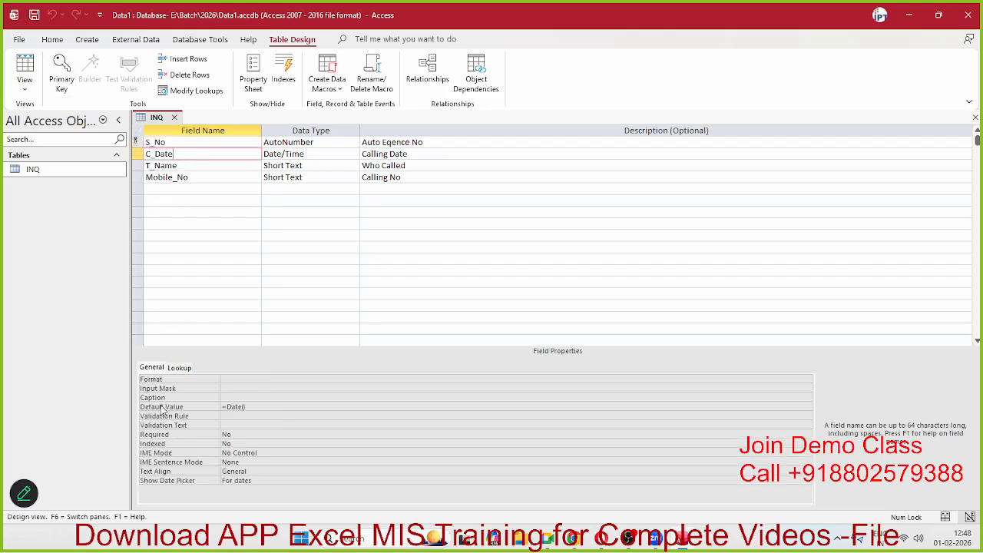
pyautogui.click(174, 165)
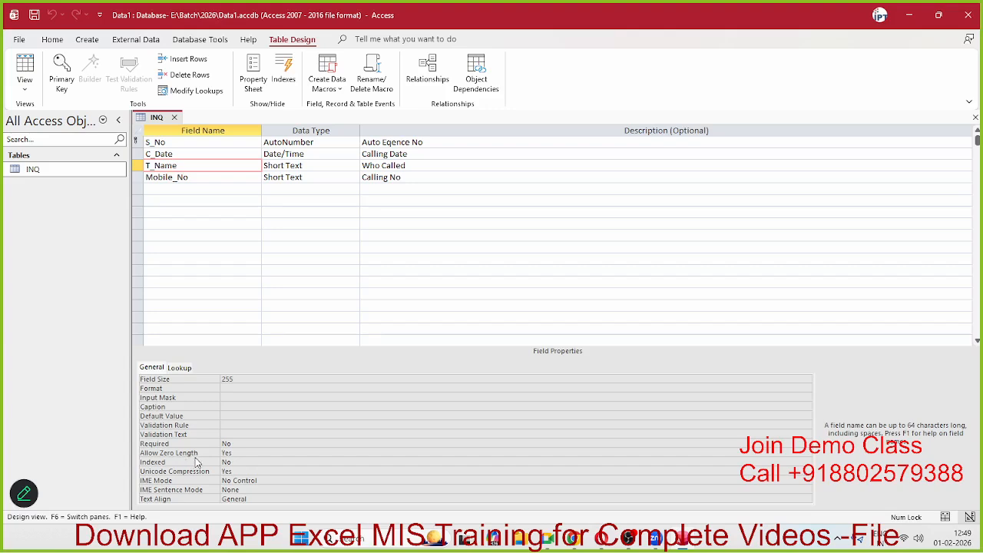
pyautogui.click(182, 178)
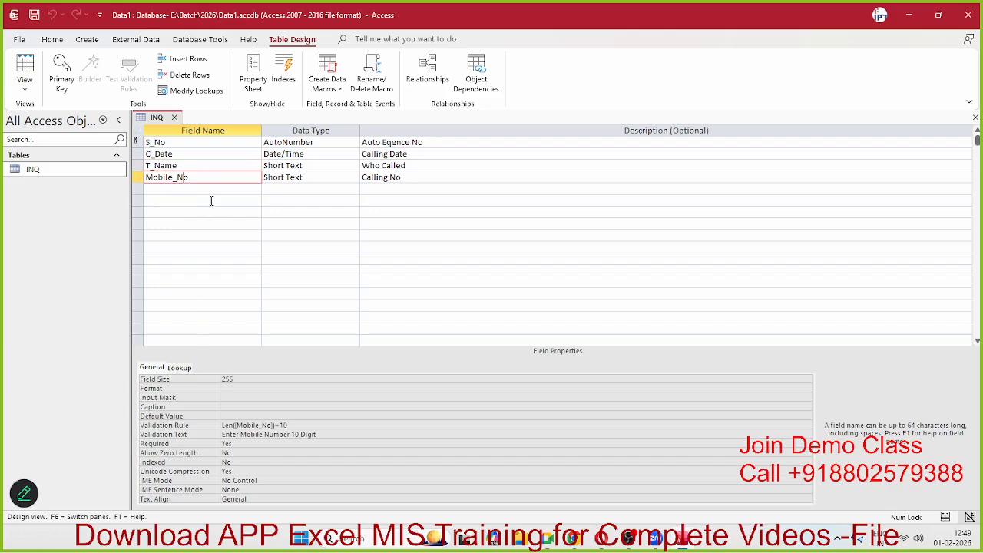
pyautogui.click(175, 152)
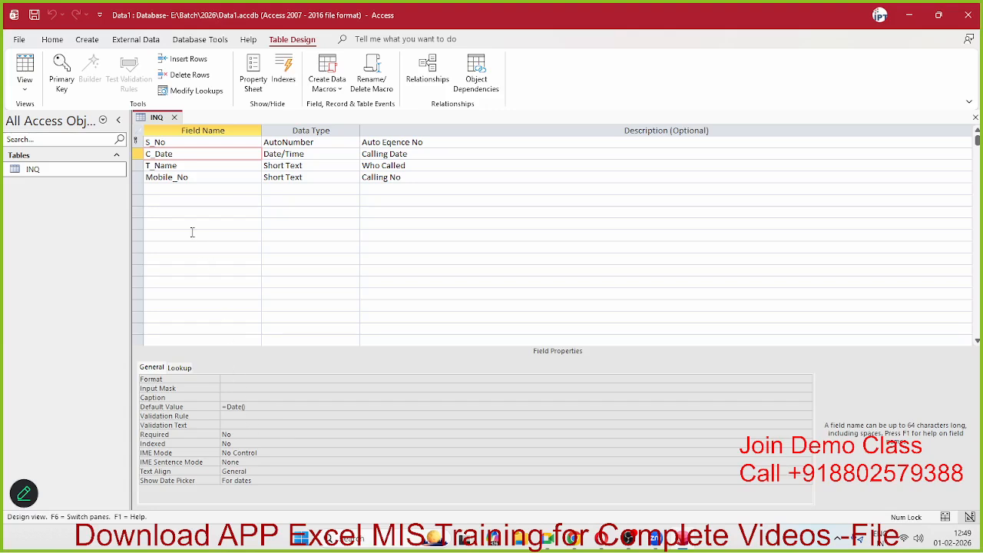
pyautogui.click(166, 191)
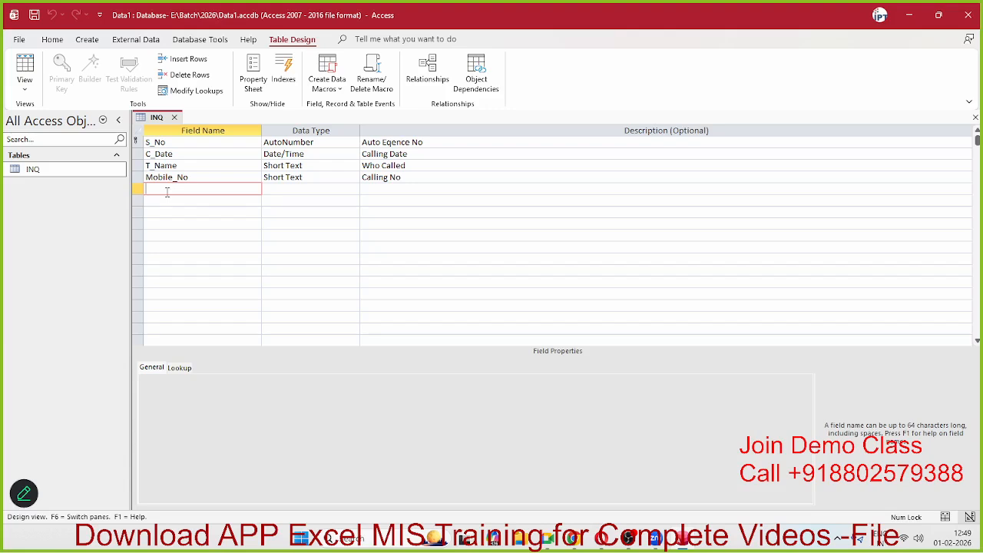
# Step: Add a Short Text field City described as 'Calling From City'
pyautogui.write('City')
pyautogui.press('Tab')
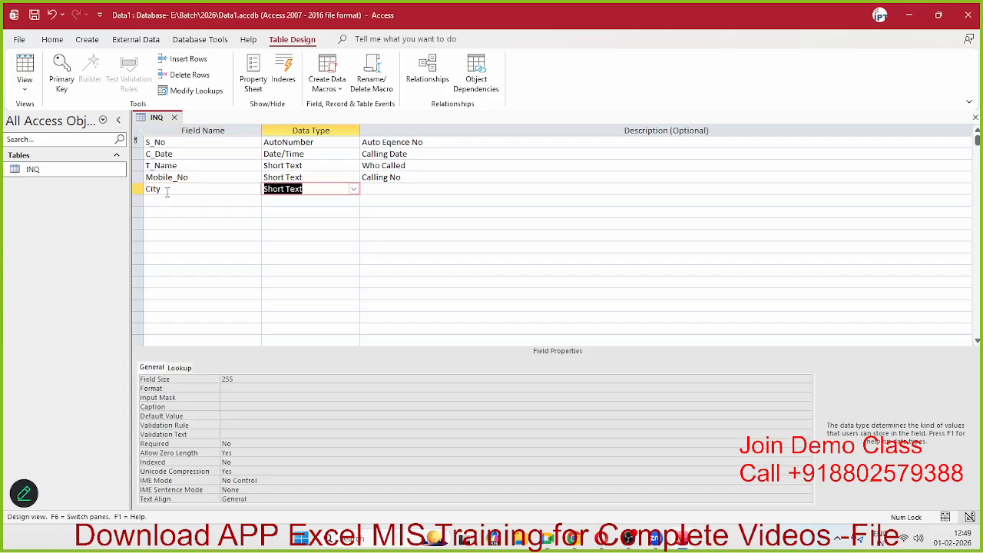
pyautogui.press('Tab')
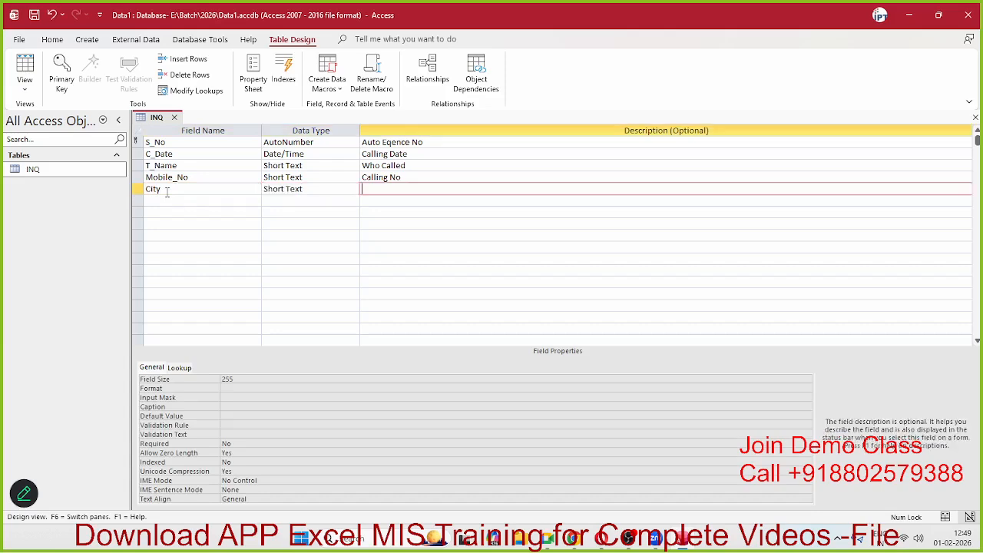
pyautogui.write('Calling From City')
pyautogui.press('Down')
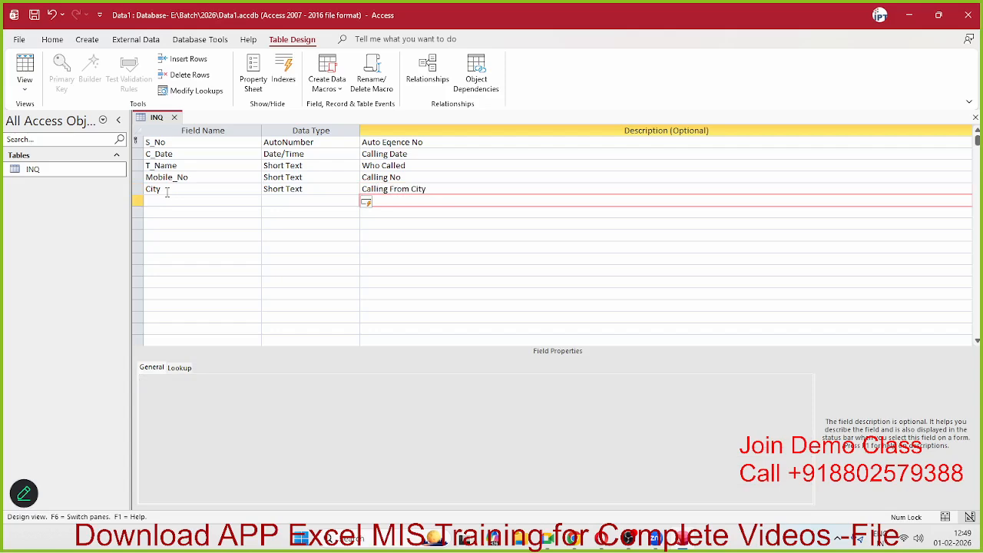
# Step: Add a Course field of type Short Text in the next row
pyautogui.press('Left')
pyautogui.press('Left')
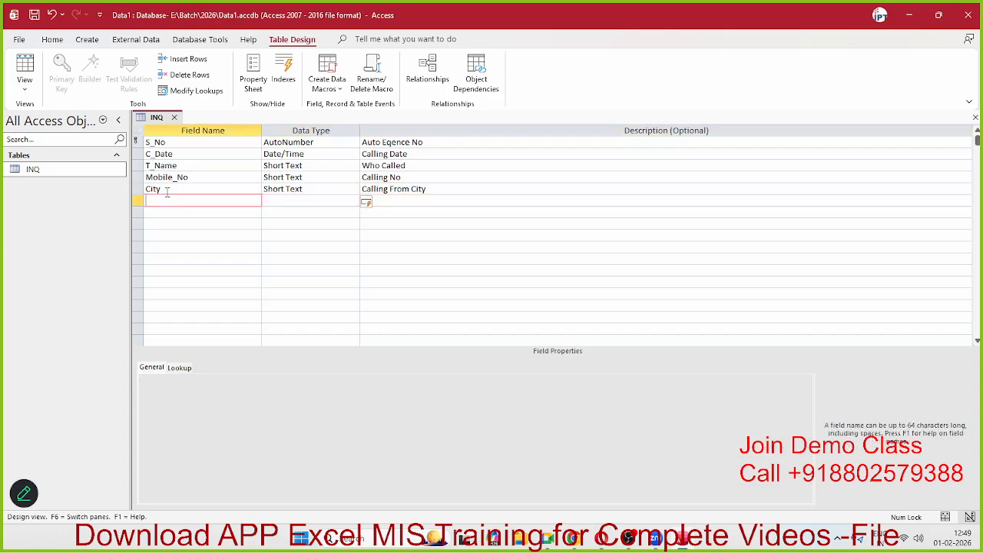
pyautogui.write('Course')
pyautogui.press('Tab')
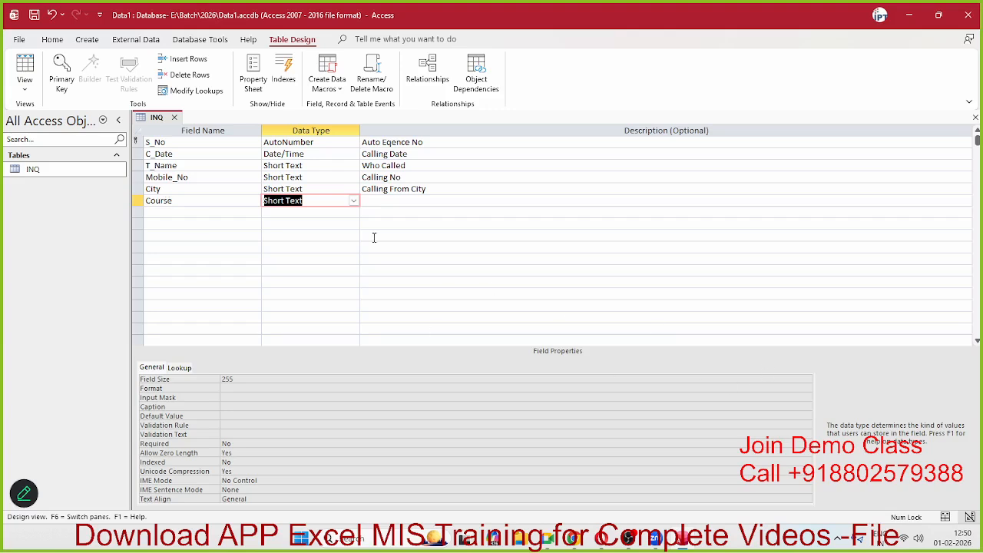
# Step: Choose Lookup Wizard as the Course field's data type
pyautogui.click(353, 201)
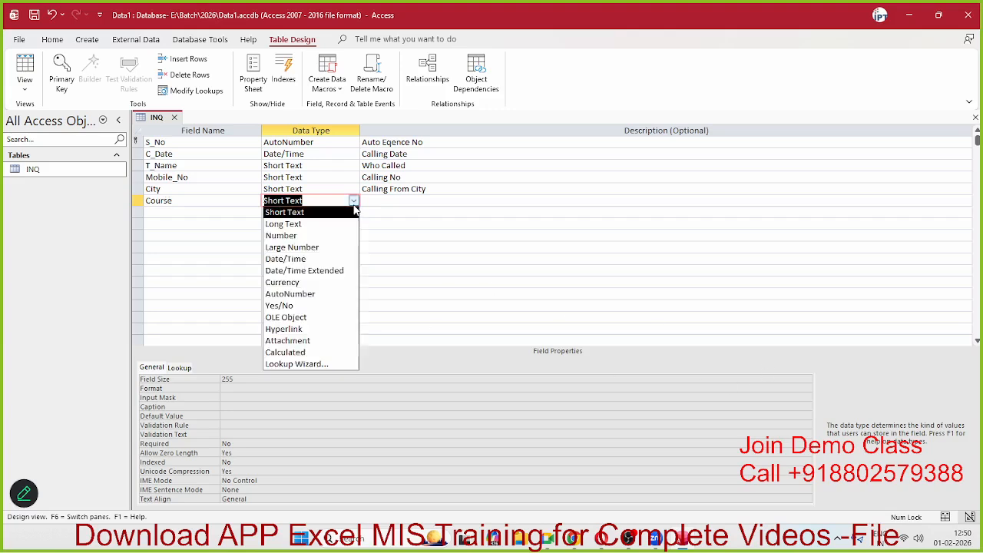
pyautogui.click(301, 365)
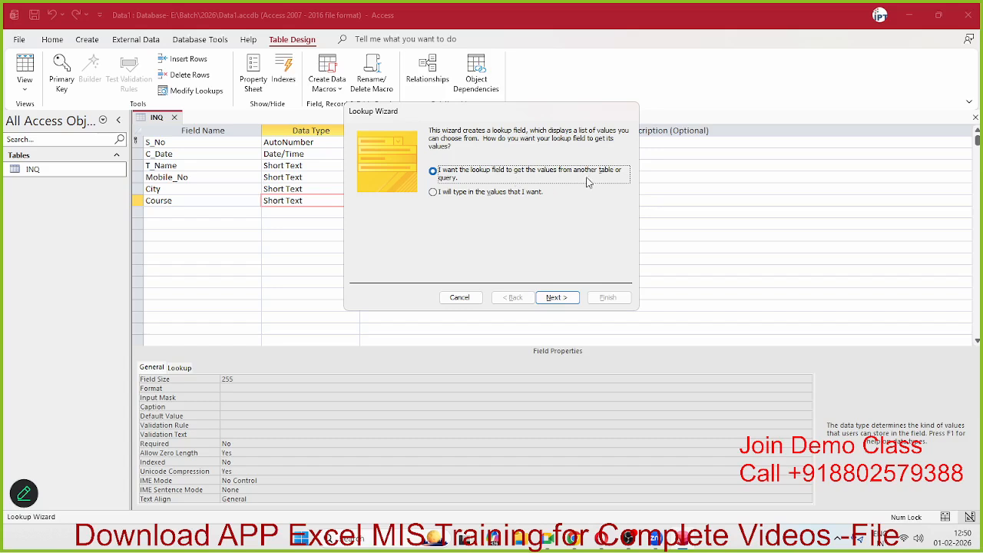
# Step: Select 'I will type in the values that I want' and advance to the values-entry page
pyautogui.click(476, 196)
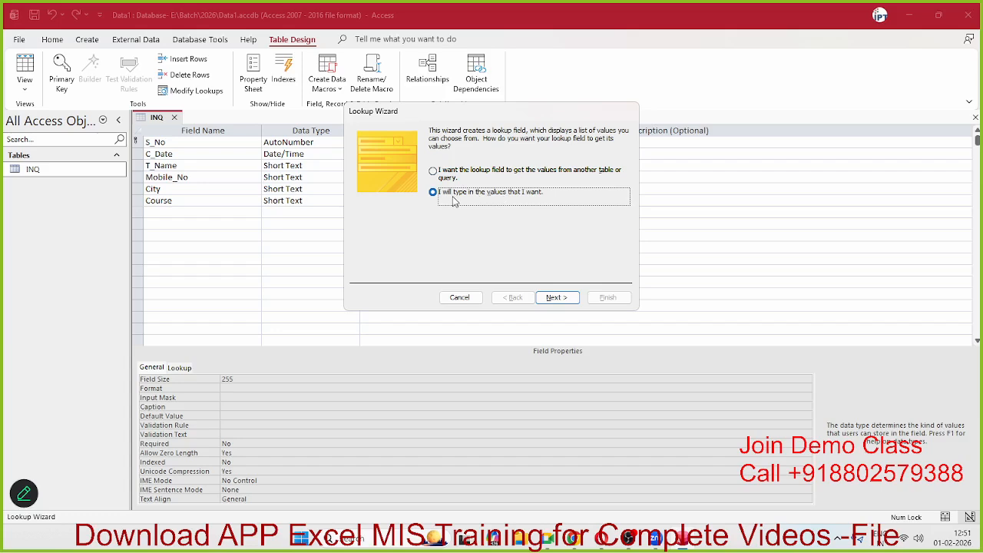
pyautogui.click(557, 298)
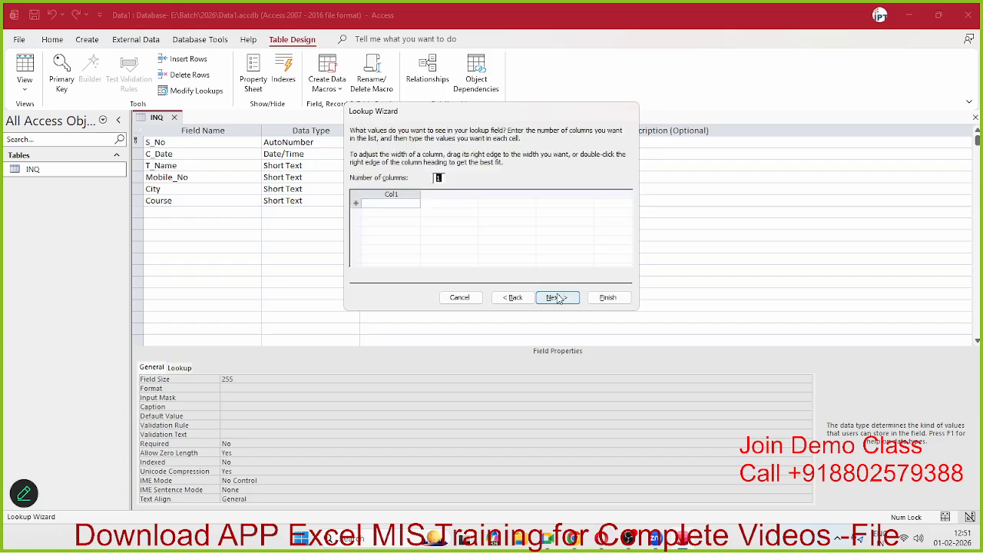
# Step: Enter Advanced Excel as the first Course lookup value in Col1
pyautogui.click(393, 204)
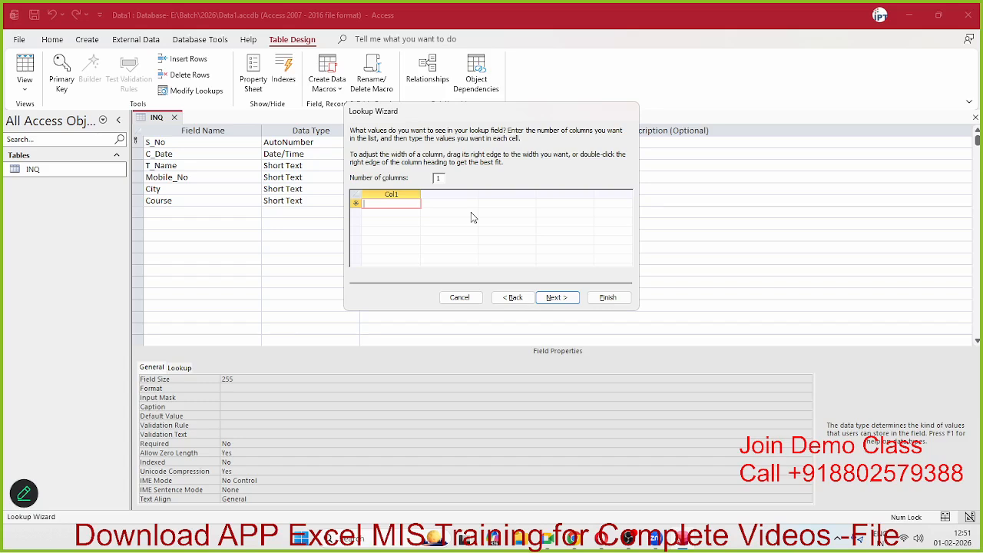
pyautogui.write('Adva')
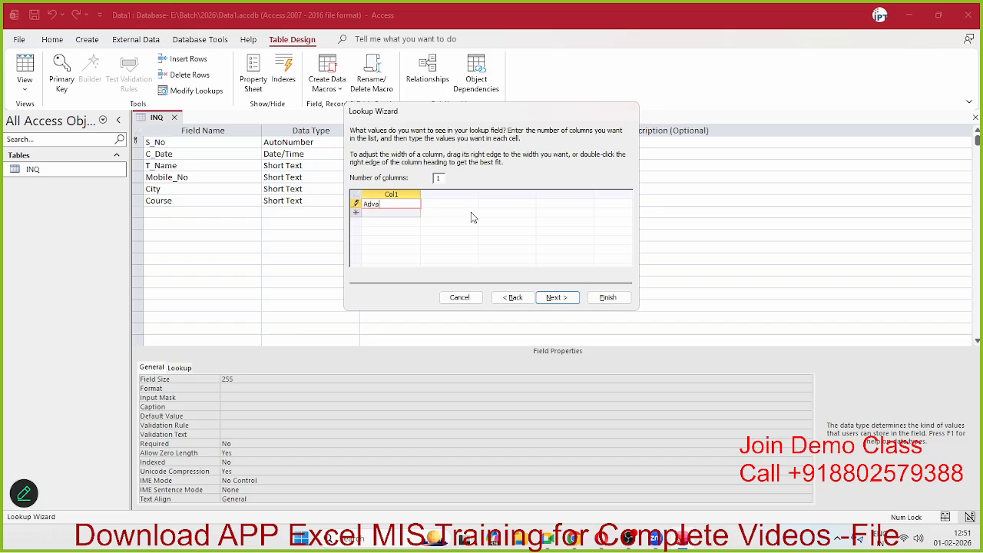
pyautogui.write('nced Excel')
pyautogui.hotkey('alt', 'n')
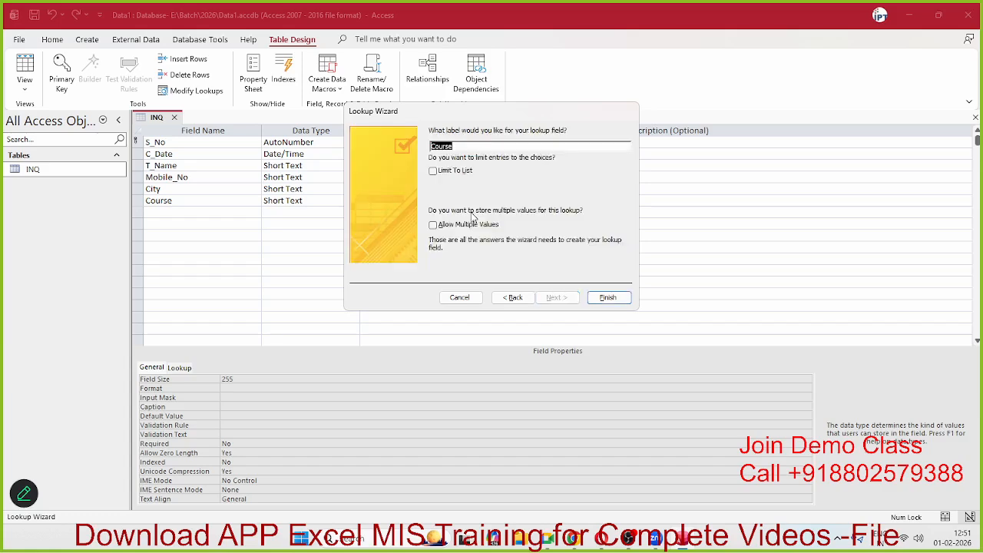
pyautogui.click(513, 297)
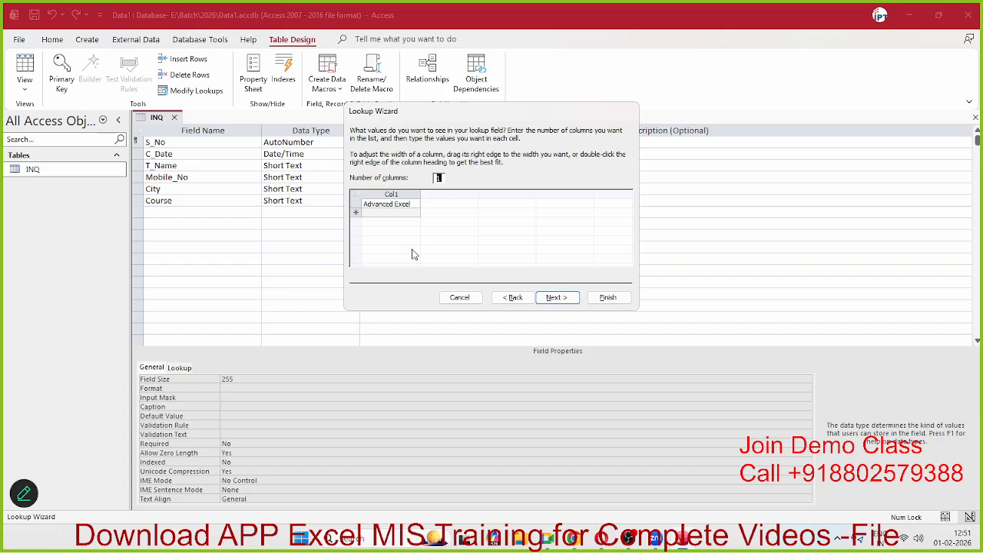
pyautogui.click(392, 213)
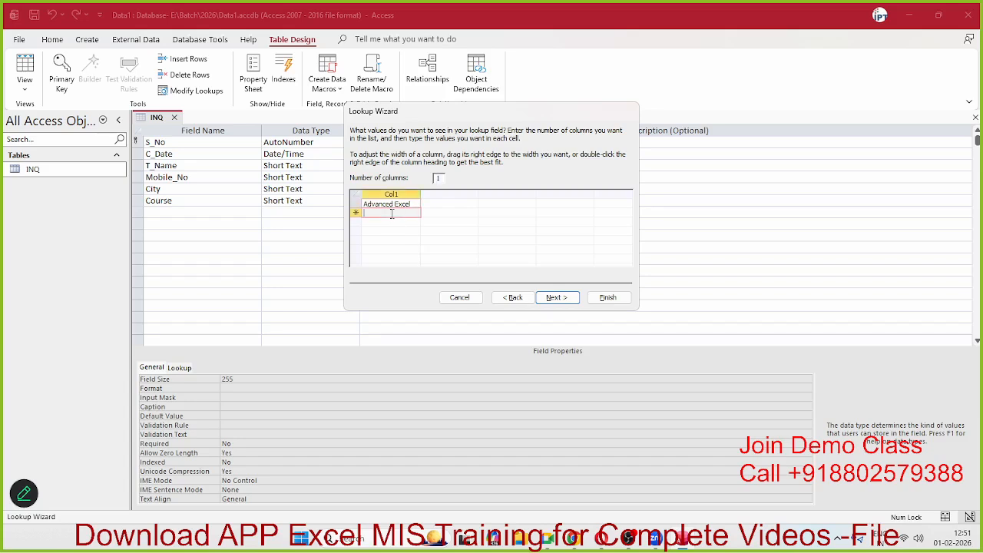
pyautogui.hotkey('shift', 'Tab')
pyautogui.click(392, 213)
# Step: Add MIS Report Automation, MS Access, VBA, Python, SQL and Power BI as further rows
pyautogui.write('MIS')
pyautogui.write(' Report A')
pyautogui.write('utomatio')
pyautogui.write('n')
pyautogui.press('Return')
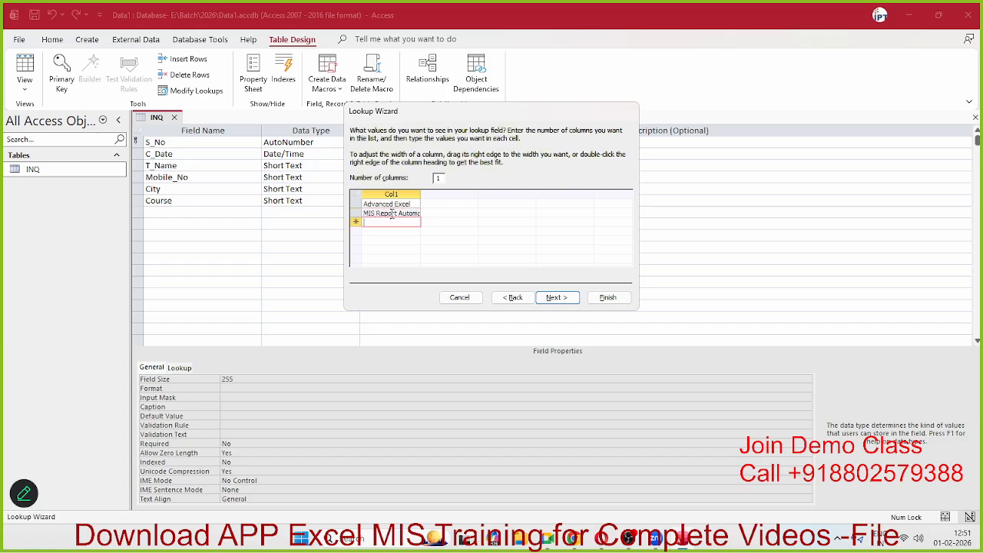
pyautogui.write('MS A')
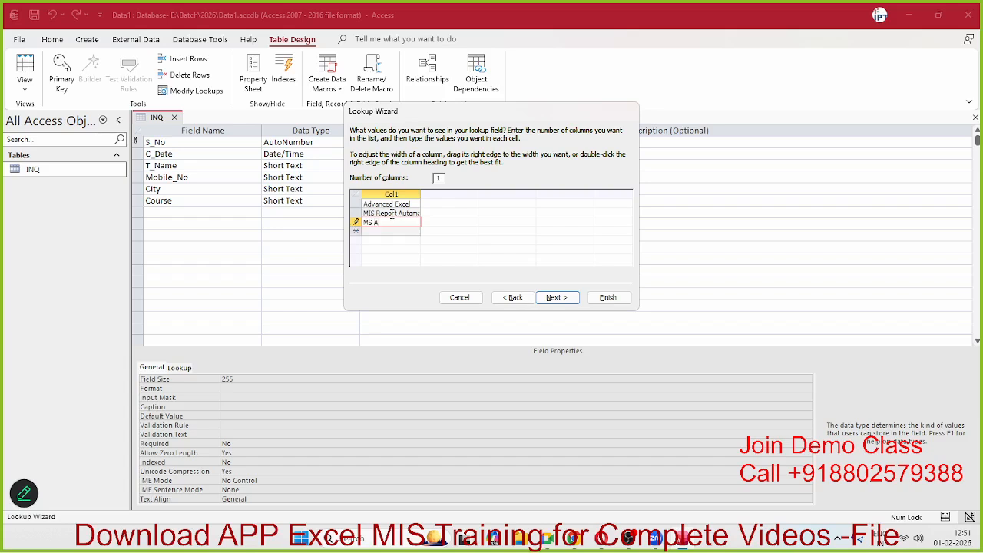
pyautogui.write('ccess')
pyautogui.press('Return')
pyautogui.write('VBA')
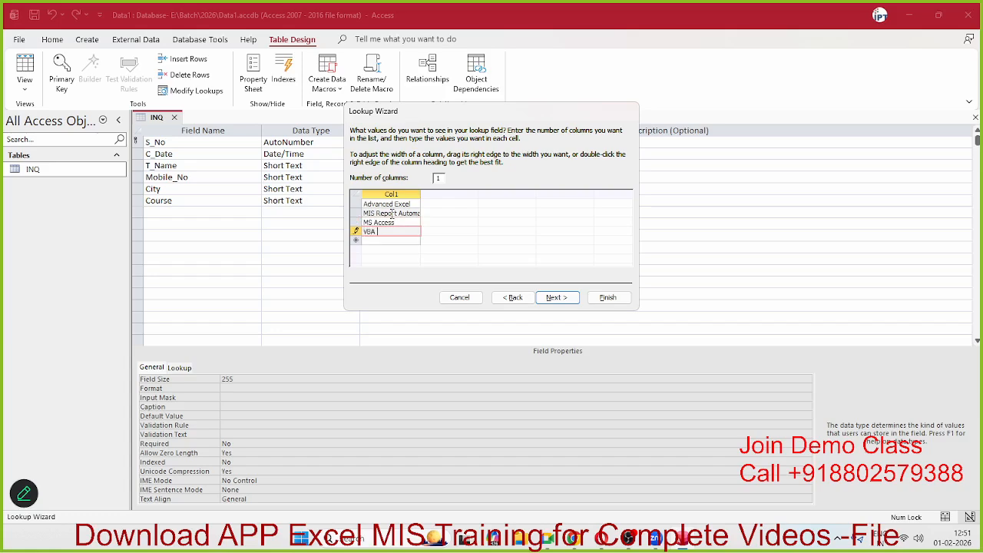
pyautogui.press('Return')
pyautogui.write('Python')
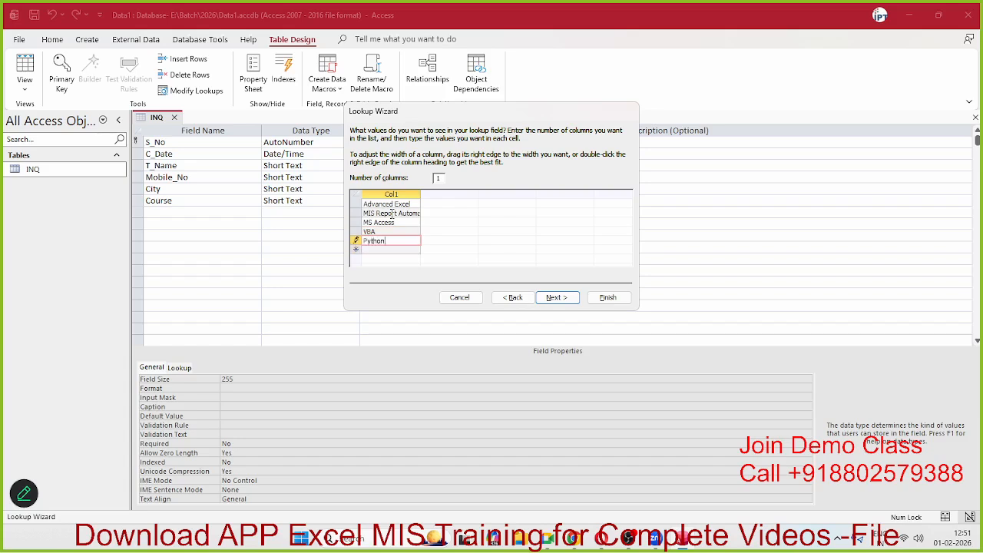
pyautogui.press('Return')
pyautogui.write('SQL')
pyautogui.press('Return')
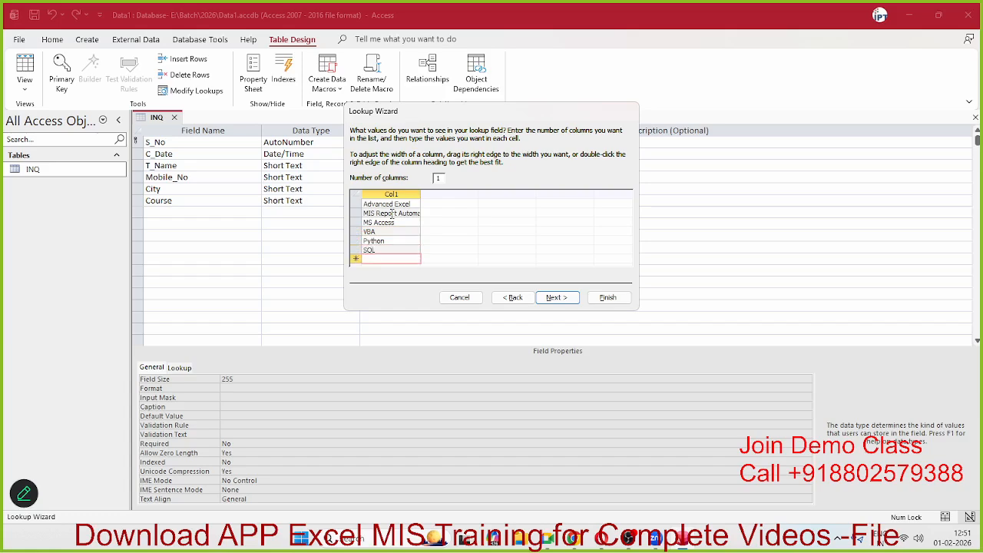
pyautogui.write('Power B')
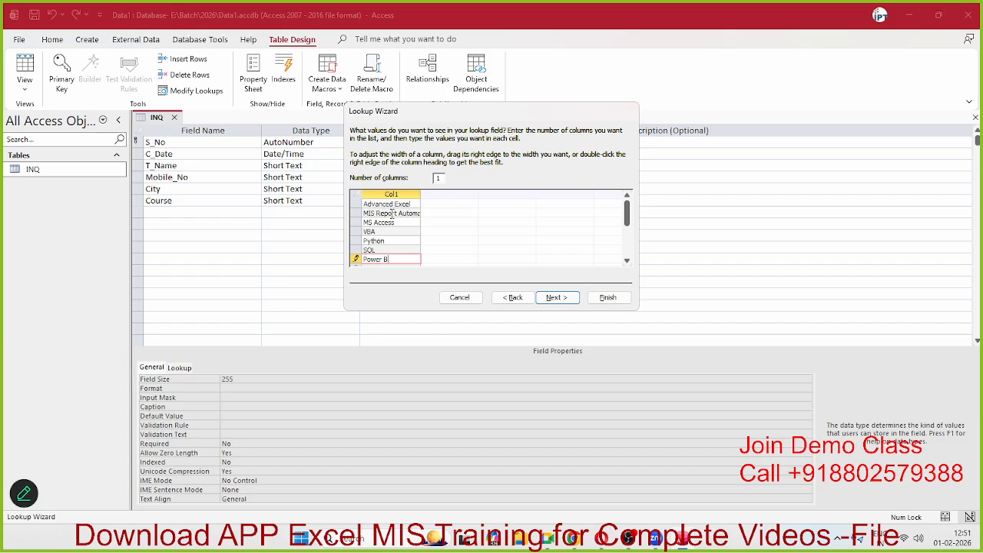
pyautogui.write('I')
pyautogui.press('Return')
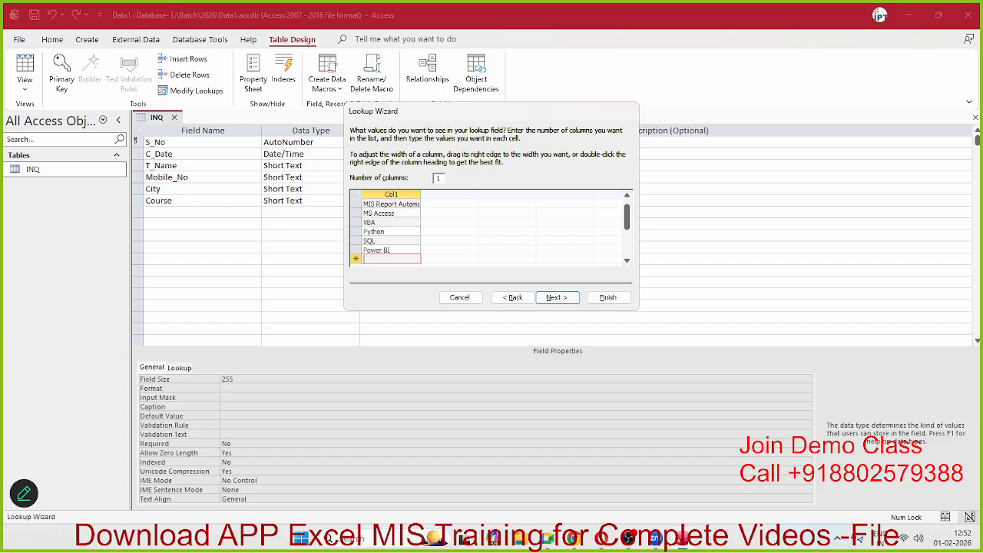
# Step: Spell-check the list, then add Office, Data Analysis and Tableau as new rows
pyautogui.press('F7')
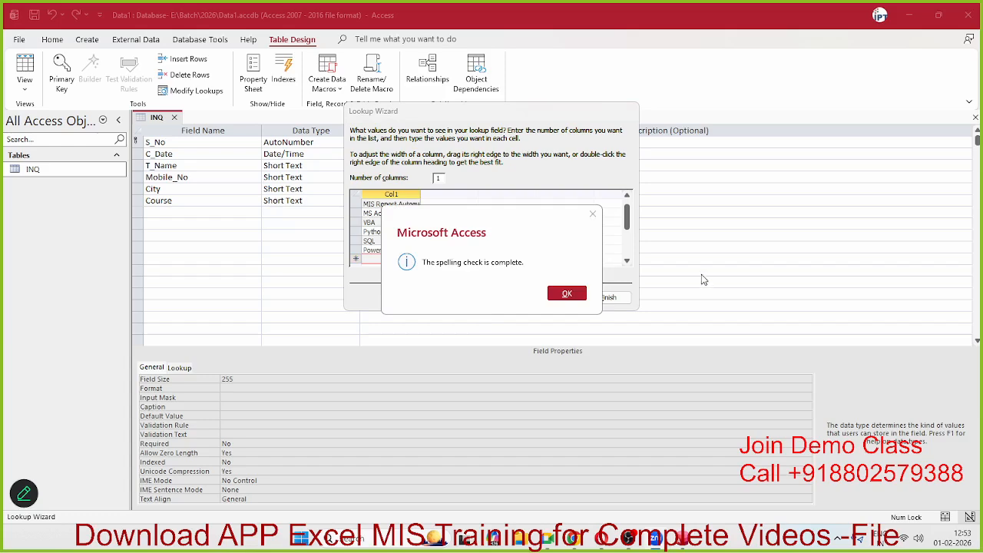
pyautogui.click(567, 295)
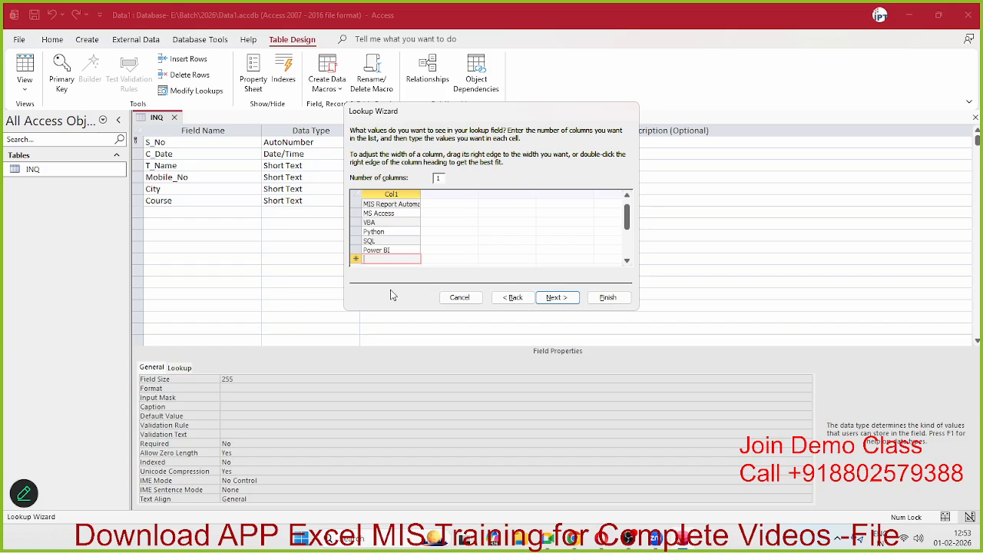
pyautogui.write('Office')
pyautogui.press('Return')
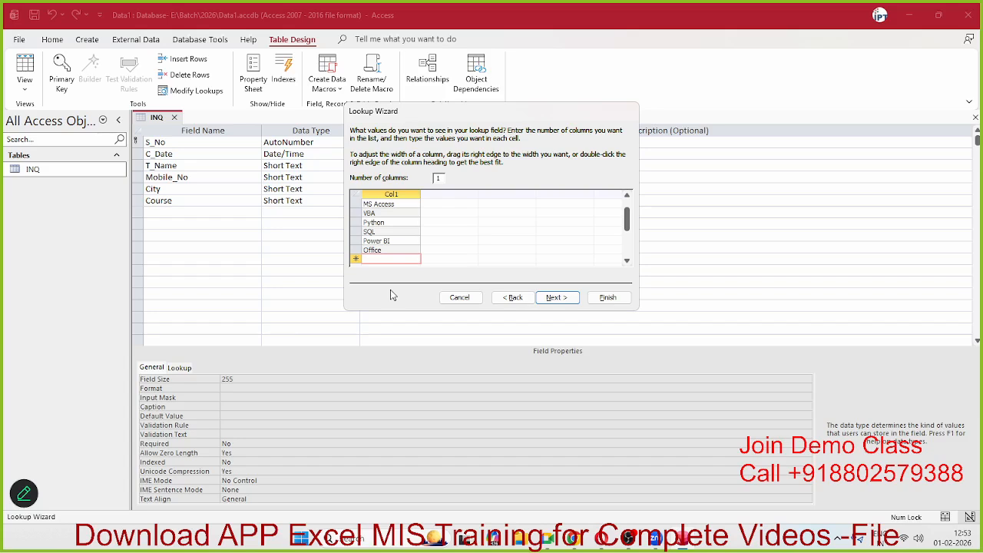
pyautogui.write('Data Analysis')
pyautogui.press('Return')
pyautogui.write('TA')
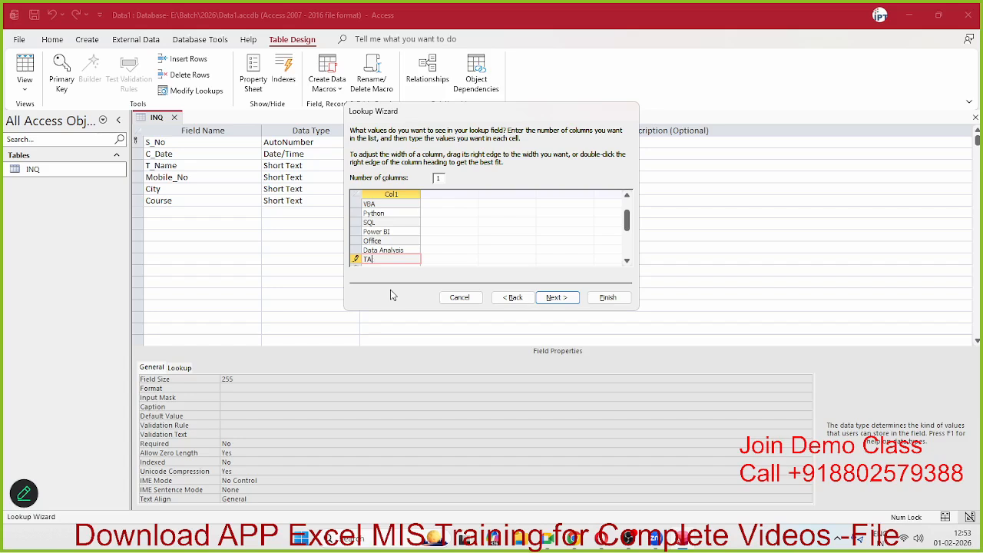
pyautogui.press('BackSpace')
pyautogui.write('ba')
pyautogui.press('BackSpace')
pyautogui.press('BackSpace')
pyautogui.write('ableau')
# Step: Review the top entries and keep Number of columns set to 1
pyautogui.scroll(1, 401, 223)
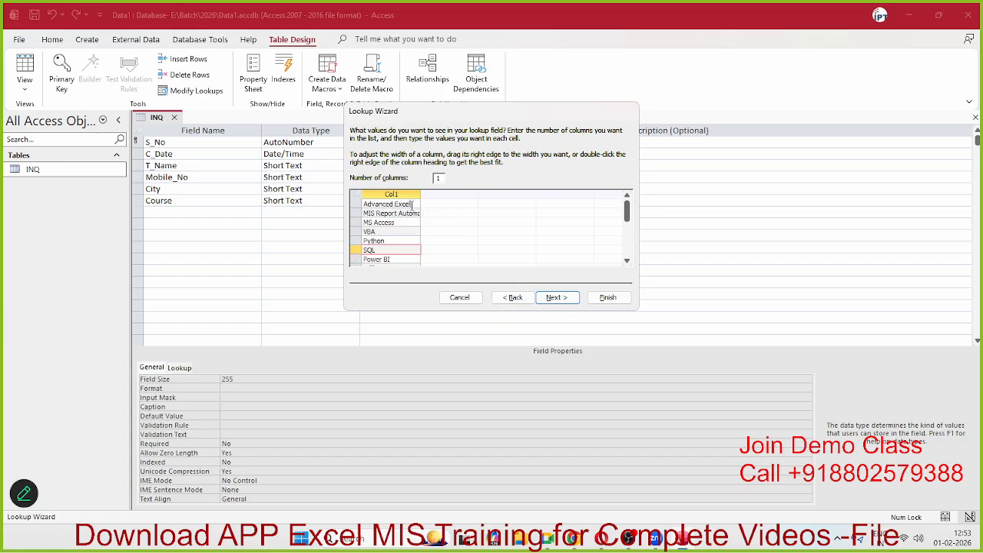
pyautogui.click(412, 205)
pyautogui.press('Down')
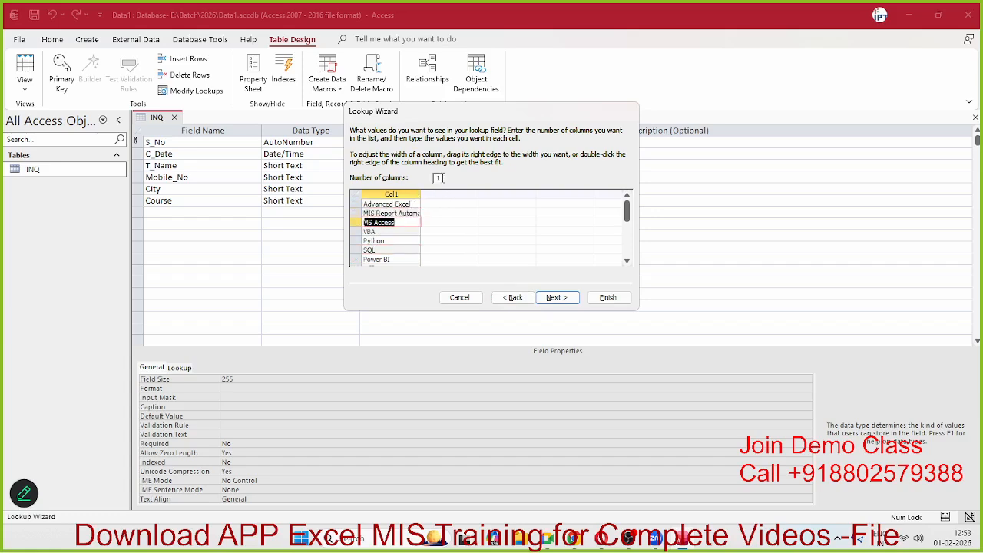
pyautogui.click(442, 177)
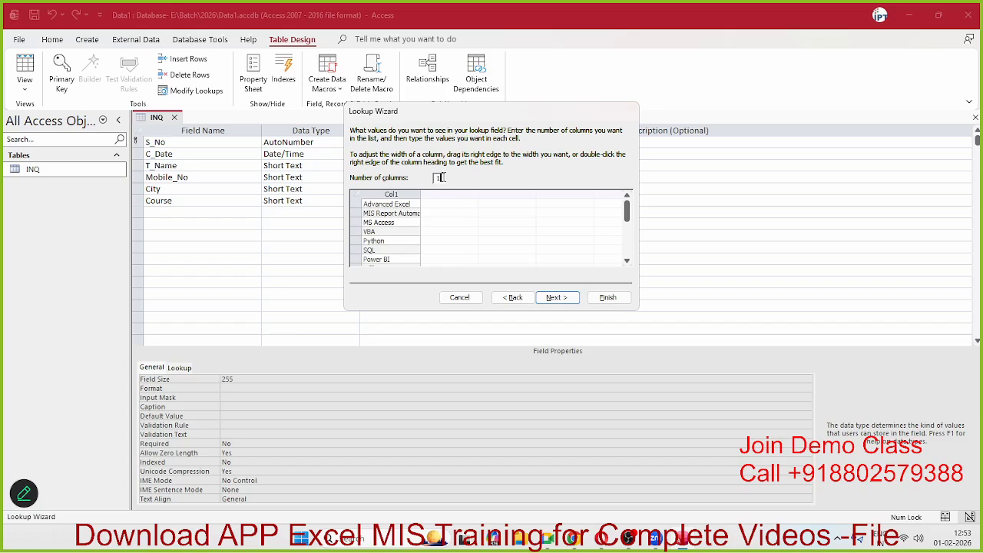
pyautogui.press('BackSpace')
pyautogui.write('2')
pyautogui.press('BackSpace')
pyautogui.write('1')
pyautogui.click(398, 213)
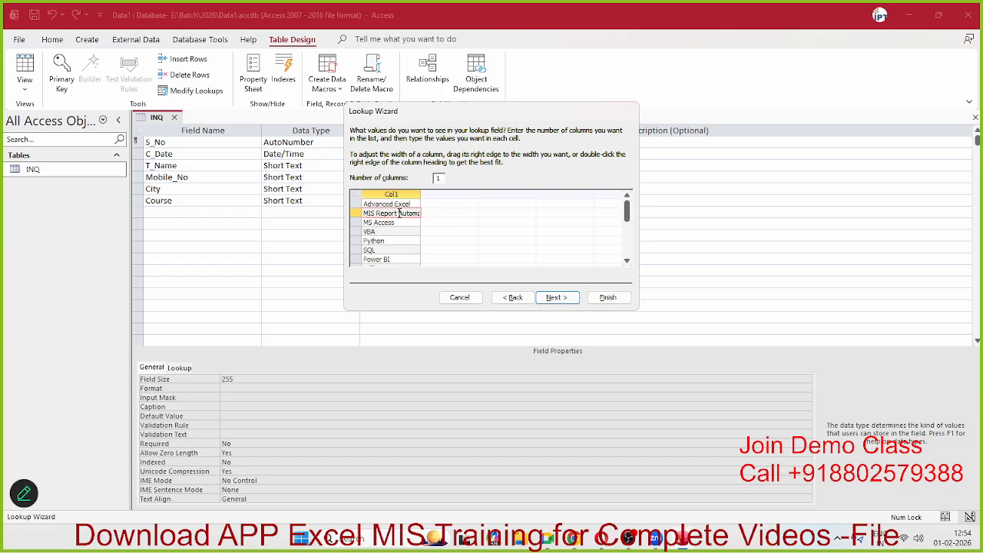
# Step: Finish the Lookup Wizard and give Course the description 'List of Course'
pyautogui.click(577, 300)
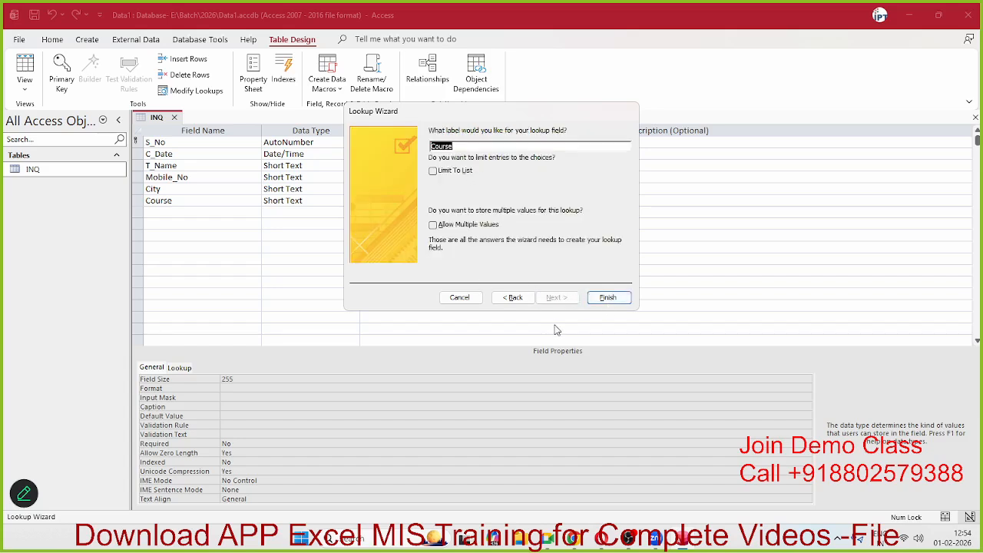
pyautogui.click(591, 301)
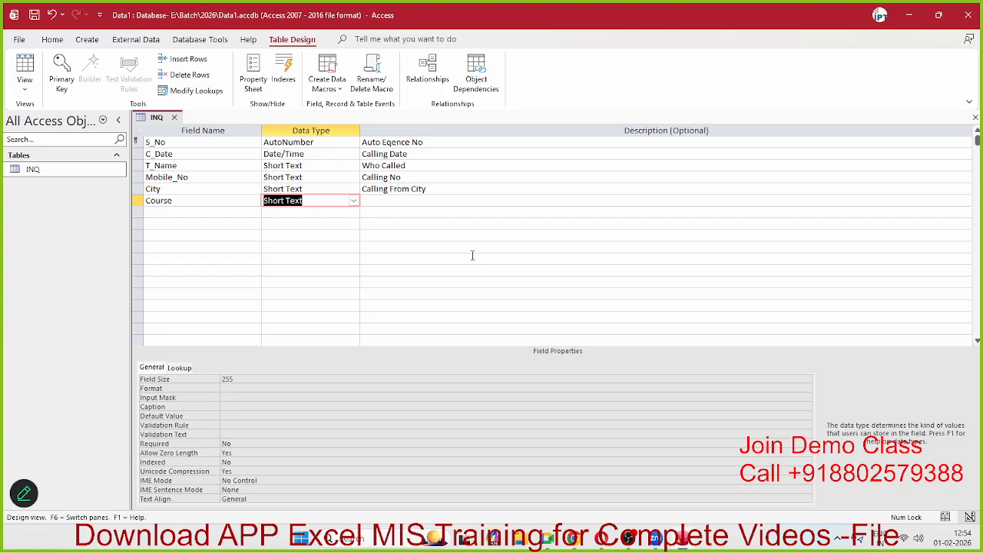
pyautogui.press('Tab')
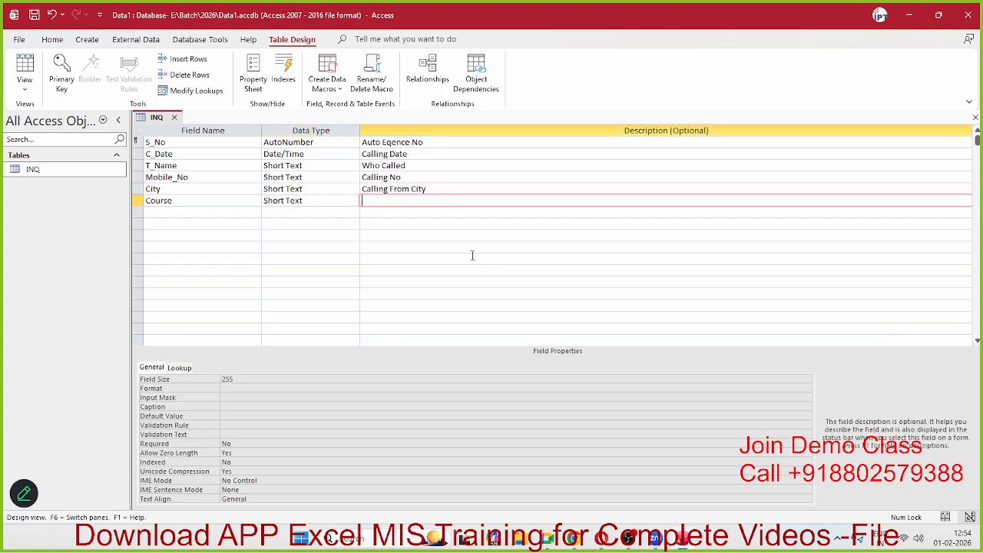
pyautogui.write('List of Course')
pyautogui.hotkey('shift', 'Tab')
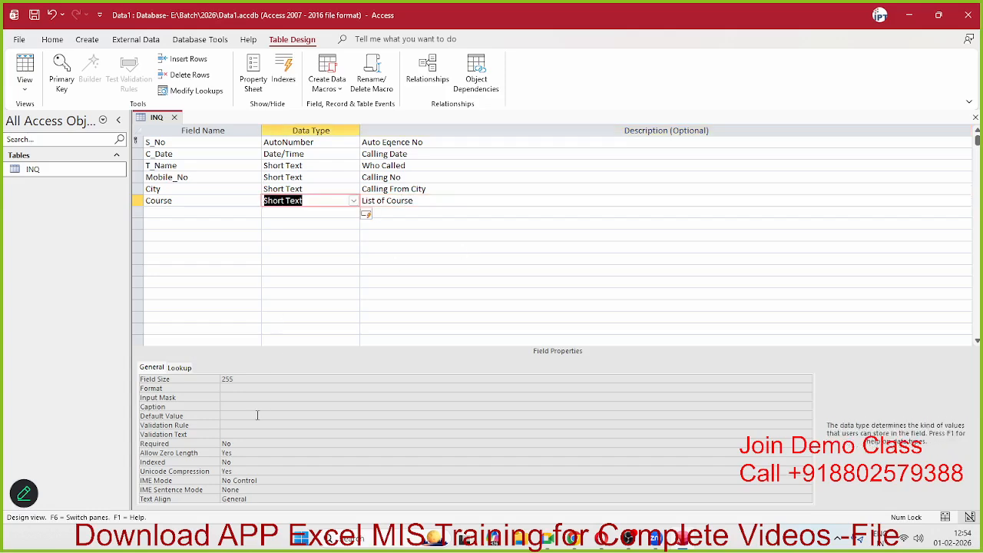
pyautogui.click(395, 208)
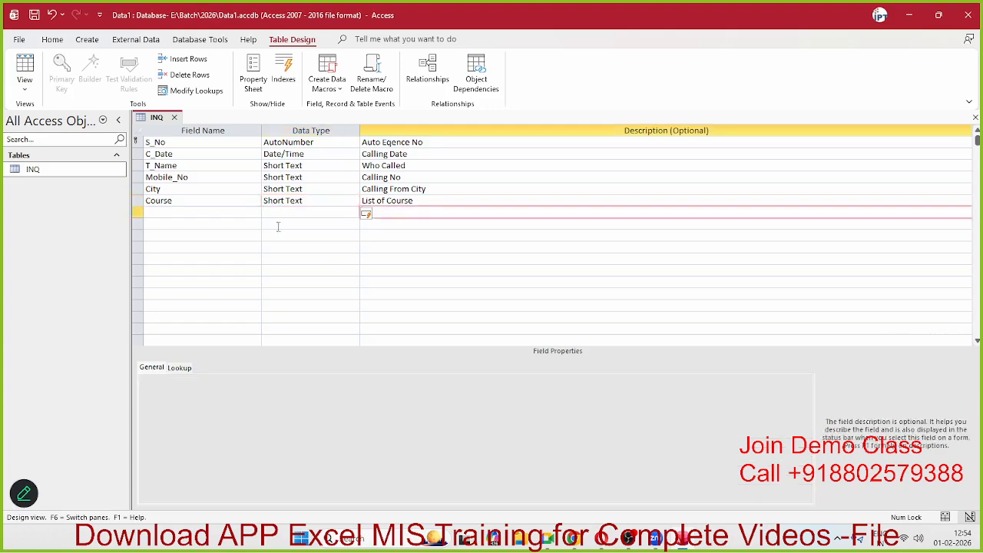
# Step: Save INQ, preview the Course dropdown in datasheet, then reopen INQ in Design View
pyautogui.click(175, 116)
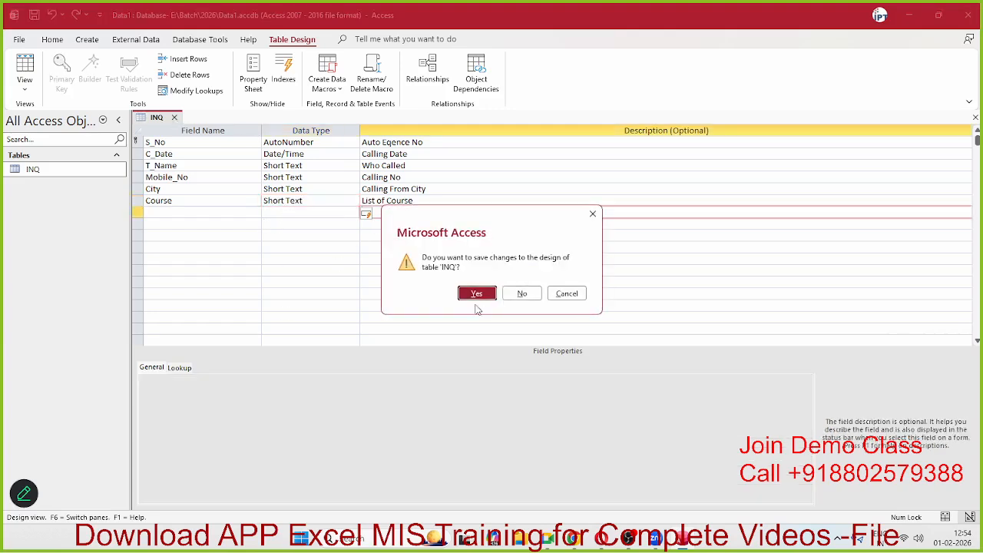
pyautogui.click(476, 295)
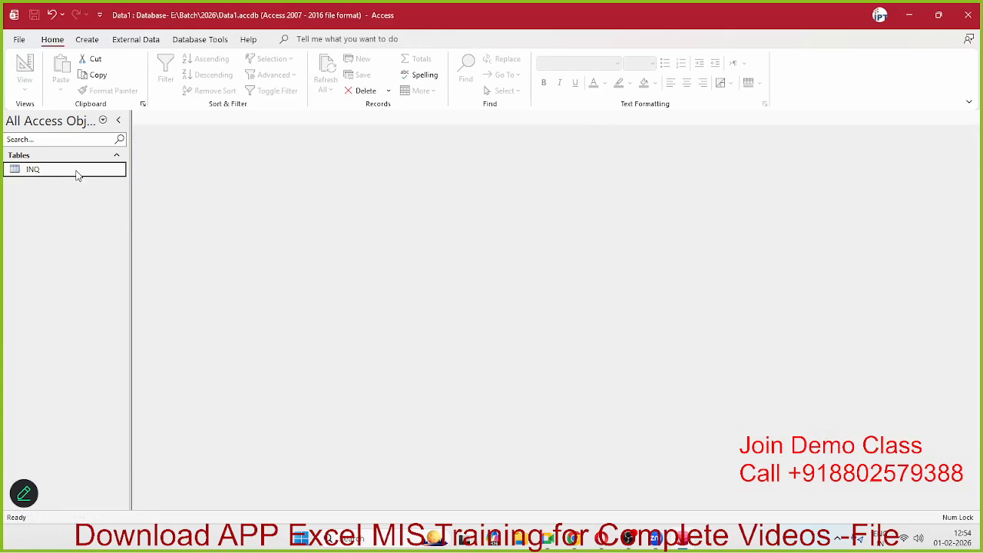
pyautogui.doubleClick(77, 175)
pyautogui.click(484, 143)
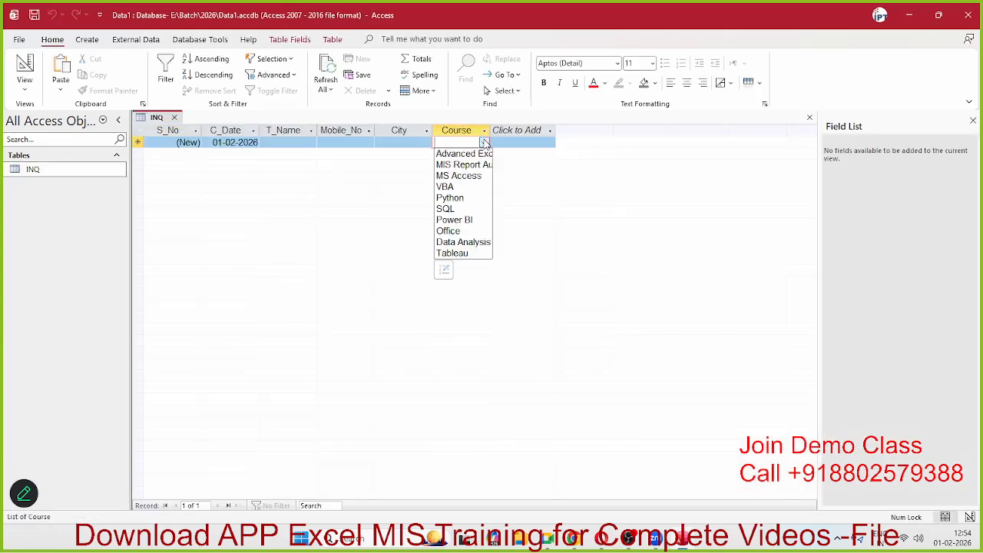
pyautogui.click(261, 143)
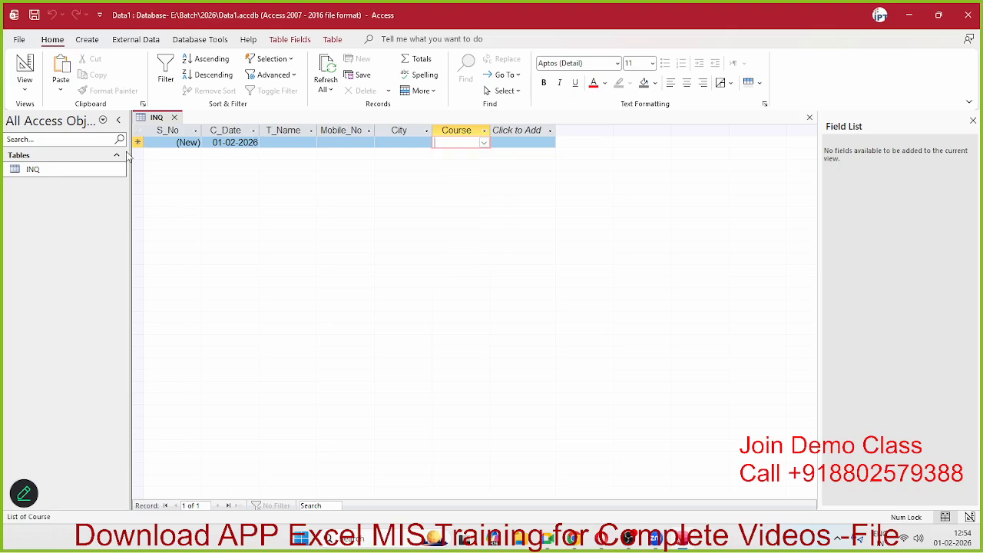
pyautogui.rightClick(81, 175)
pyautogui.click(106, 203)
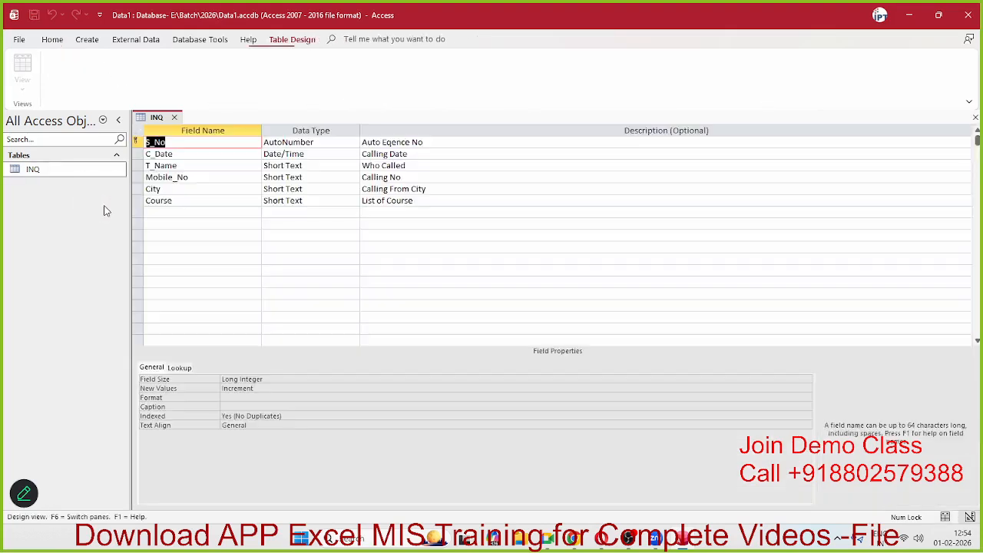
# Step: Inspect Course's Lookup and General properties, then close the design and open INQ as a datasheet
pyautogui.click(186, 201)
pyautogui.click(285, 201)
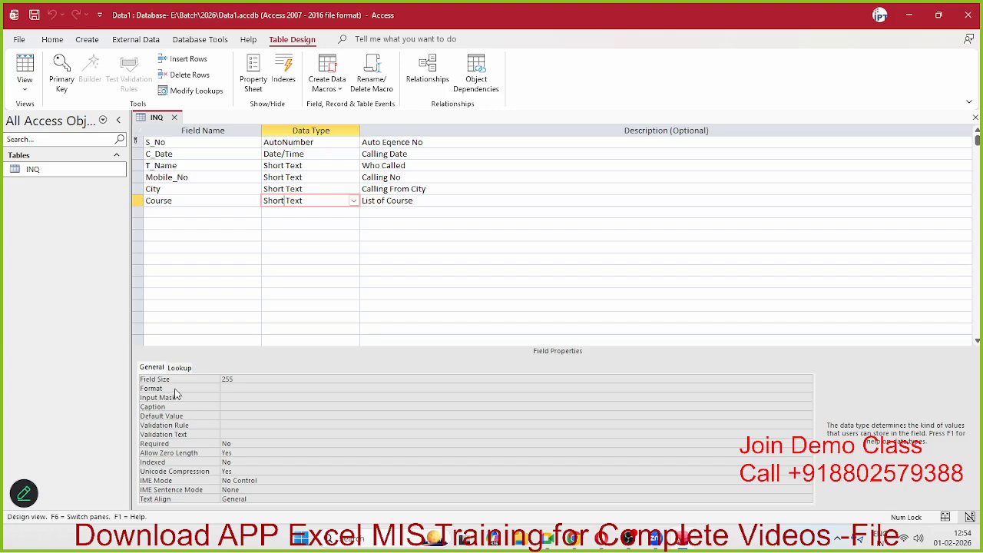
pyautogui.click(175, 368)
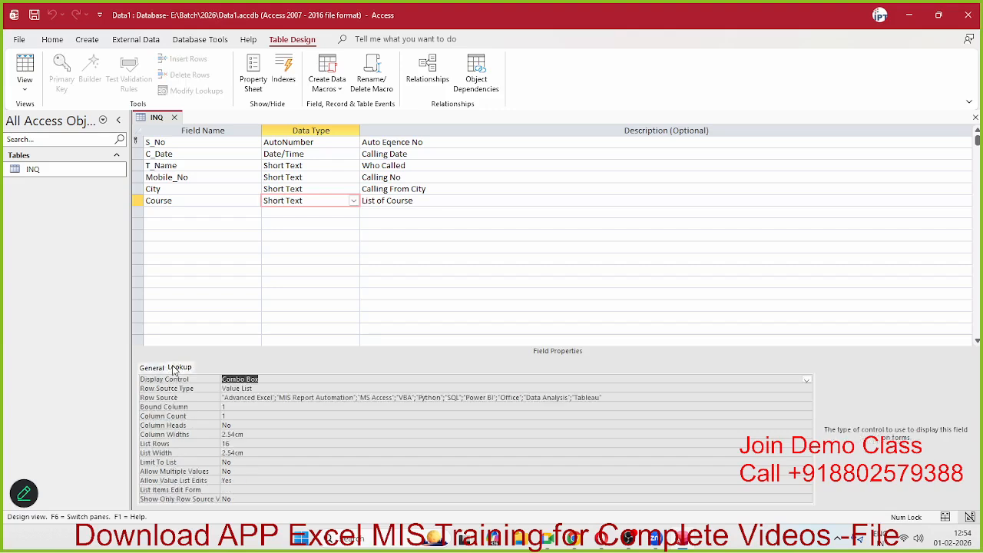
pyautogui.click(152, 368)
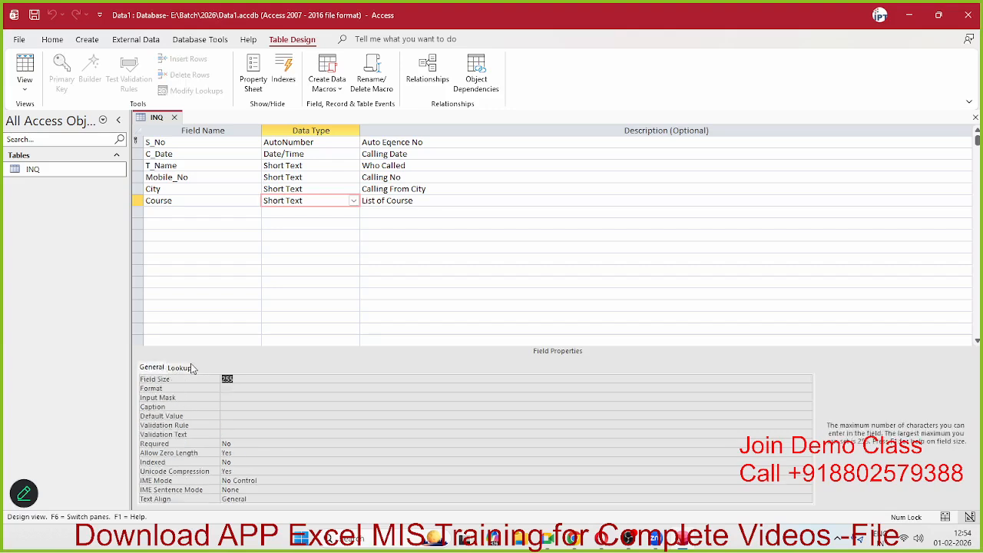
pyautogui.click(184, 367)
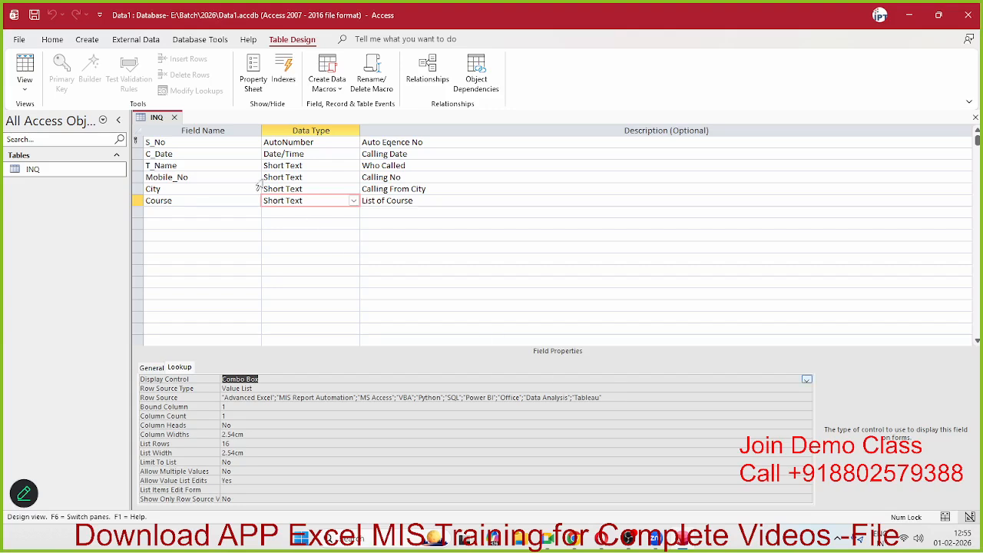
pyautogui.click(174, 118)
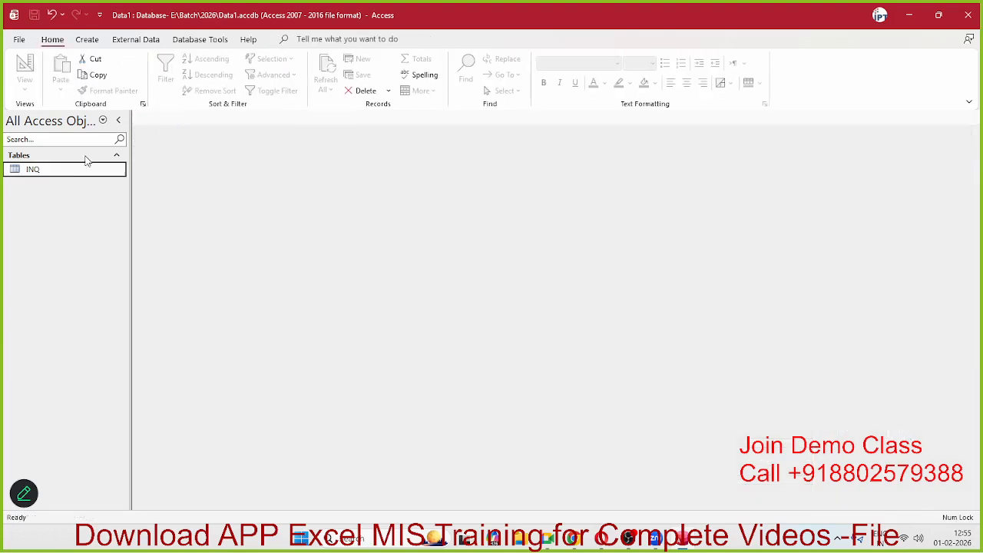
pyautogui.doubleClick(66, 172)
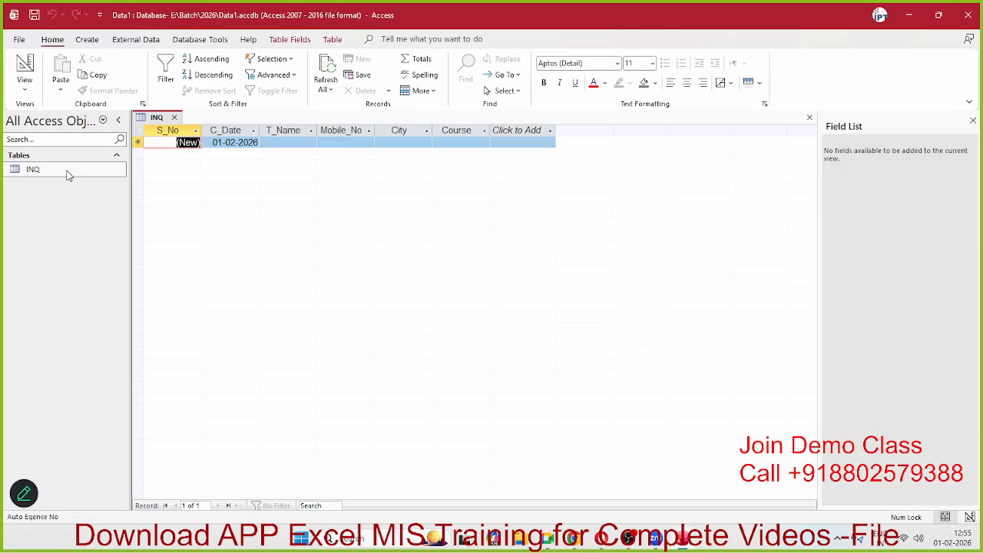
# Step: Add Excel Python below Tableau in the Course list using Edit List Items
pyautogui.click(437, 144)
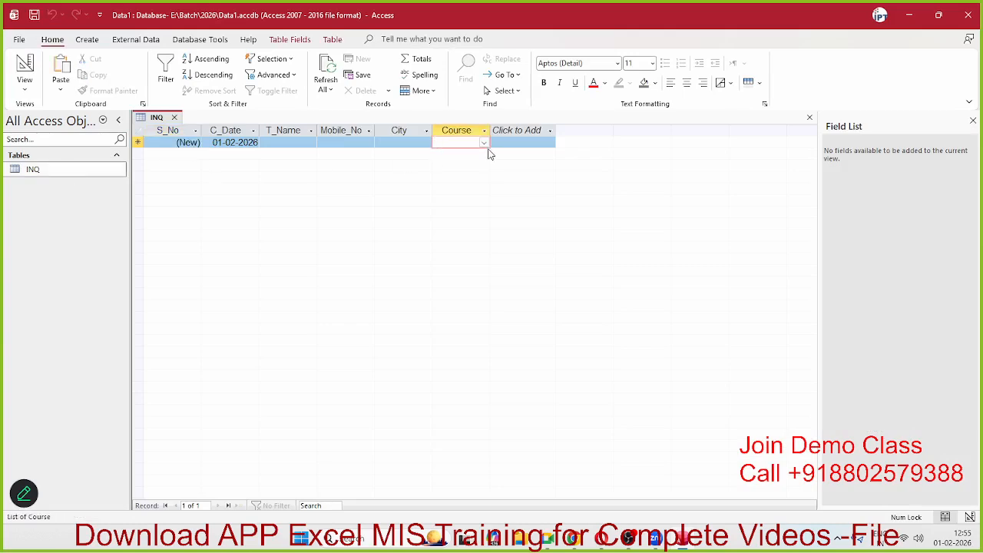
pyautogui.click(485, 143)
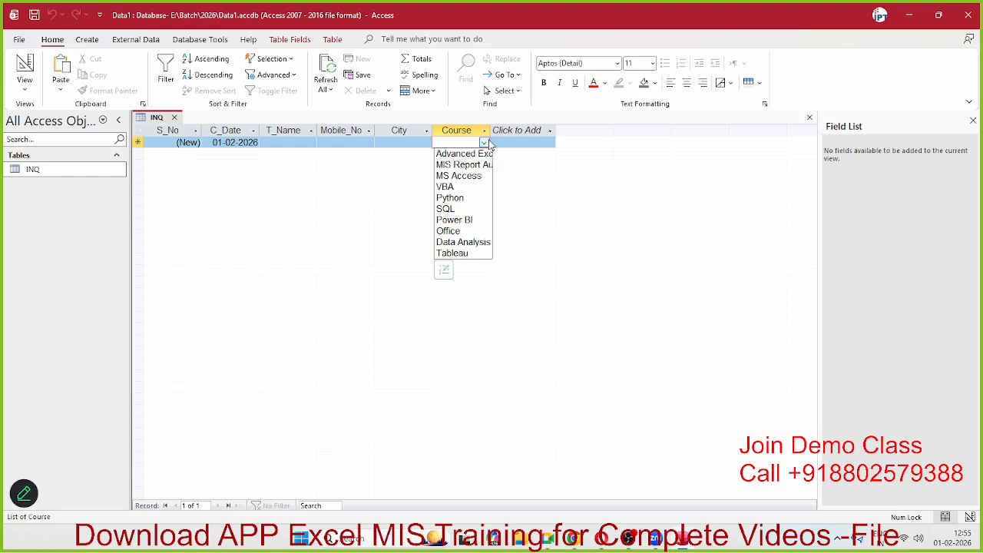
pyautogui.click(445, 271)
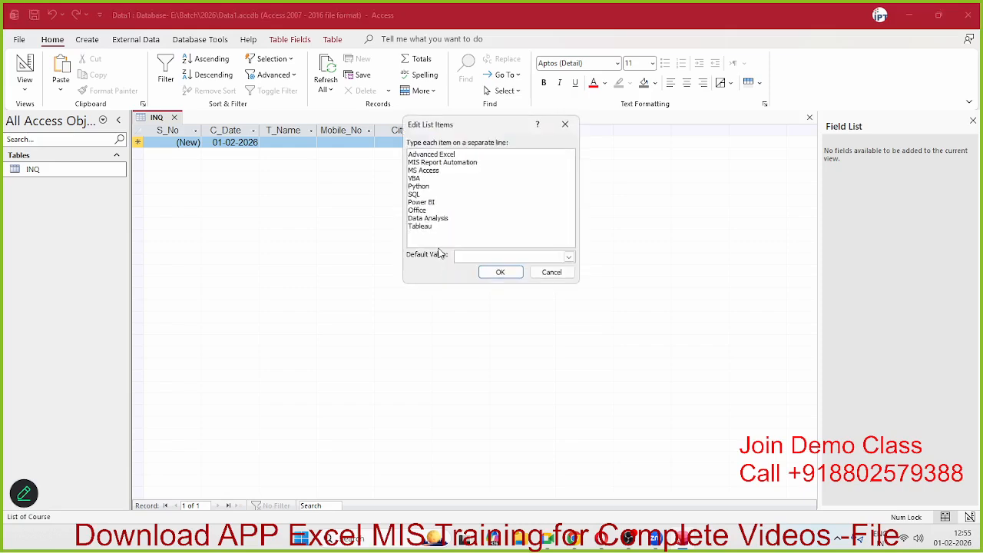
pyautogui.click(544, 262)
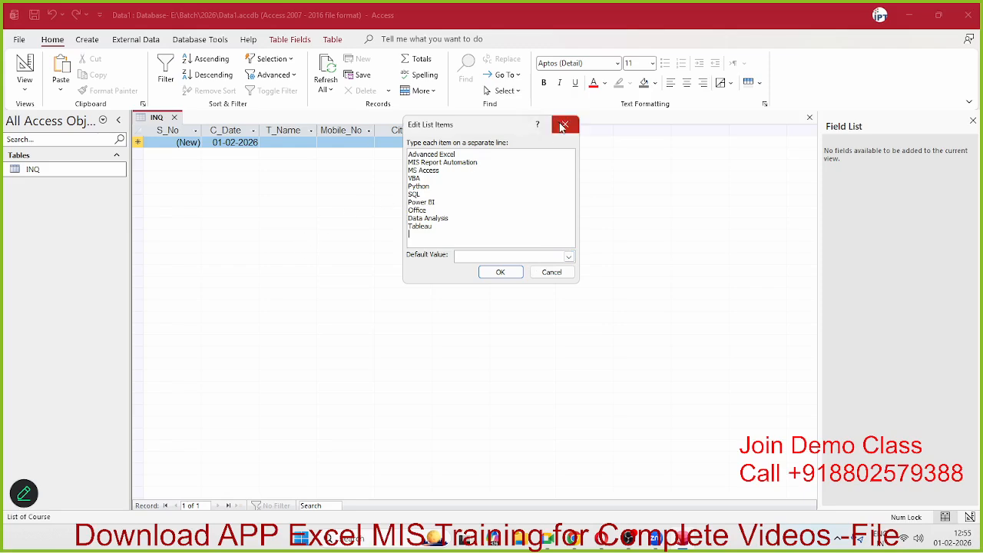
pyautogui.click(569, 256)
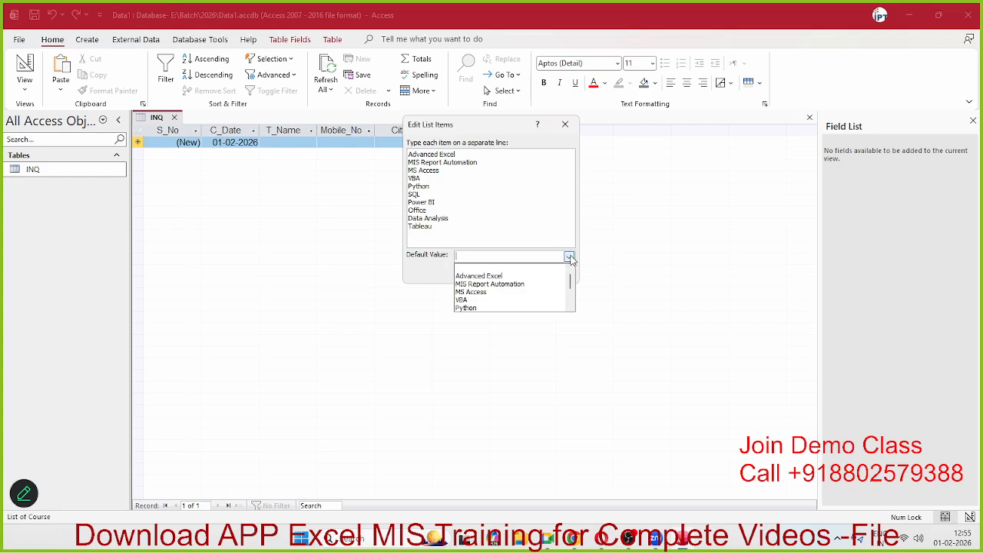
pyautogui.scroll(-2, 528, 294)
pyautogui.scroll(2, 527, 295)
pyautogui.click(445, 236)
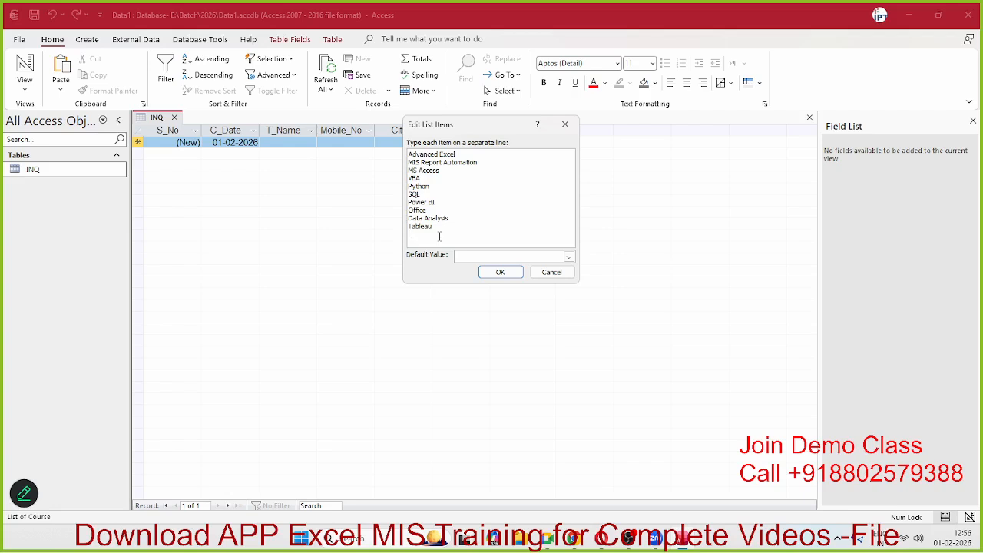
pyautogui.write('Excel Pytjhon')
pyautogui.click(504, 275)
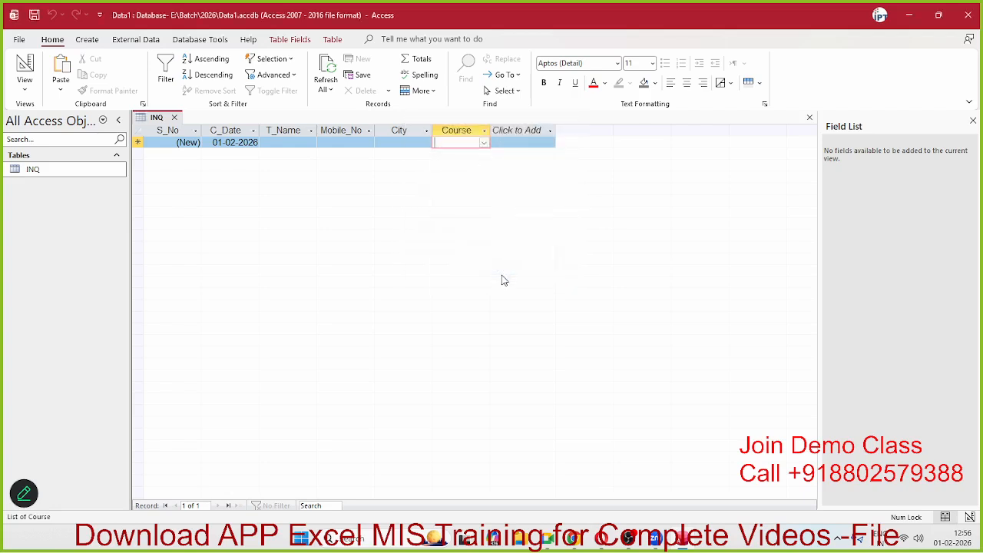
# Step: Confirm the new entry in the Course dropdown and close the INQ table
pyautogui.click(485, 143)
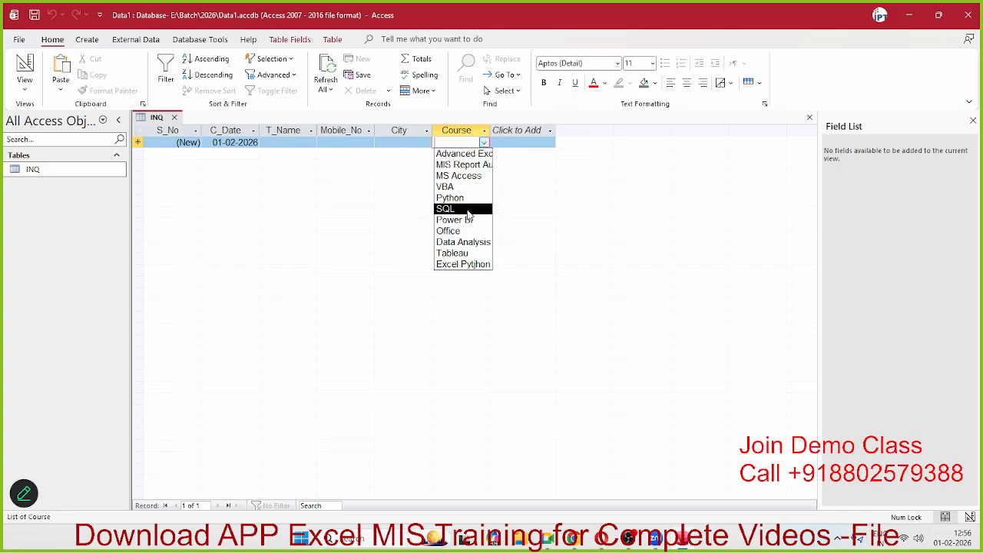
pyautogui.click(517, 183)
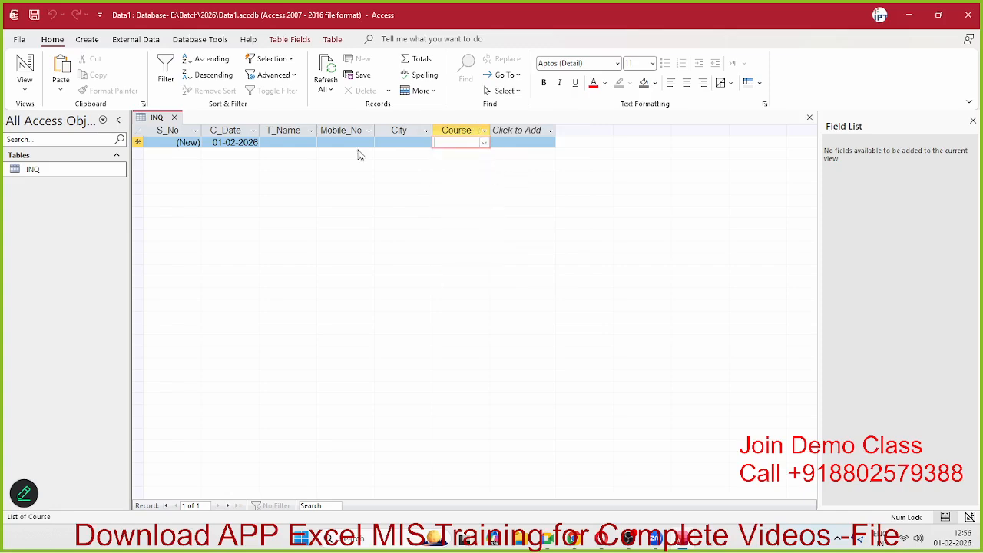
pyautogui.click(173, 116)
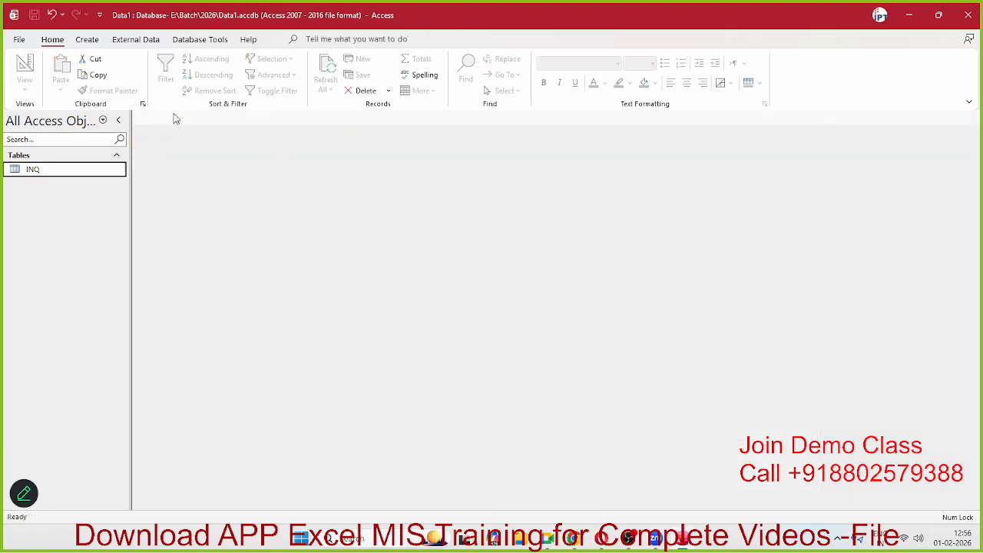
# Step: Reopen INQ in Design View and show the Course field's Lookup properties
pyautogui.rightClick(73, 168)
pyautogui.click(105, 196)
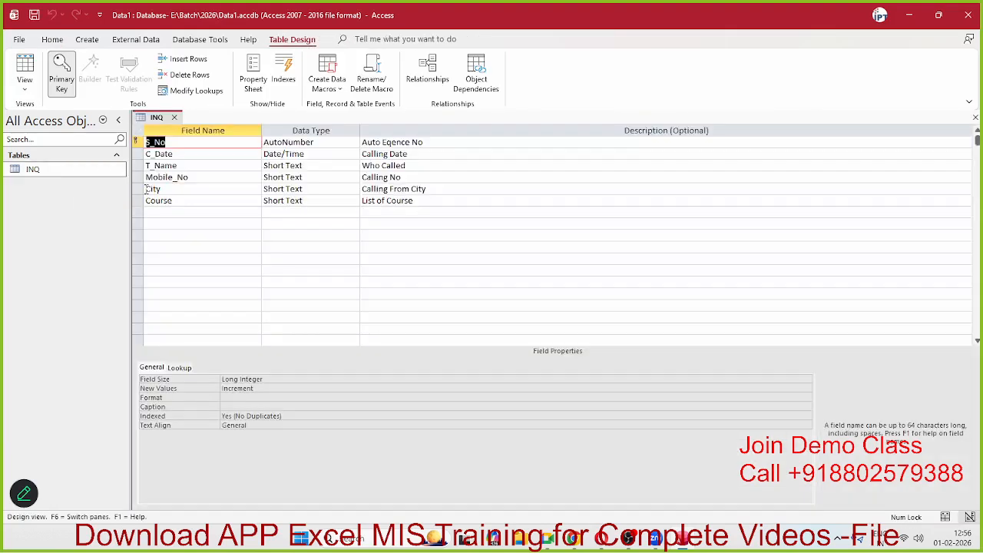
pyautogui.click(376, 200)
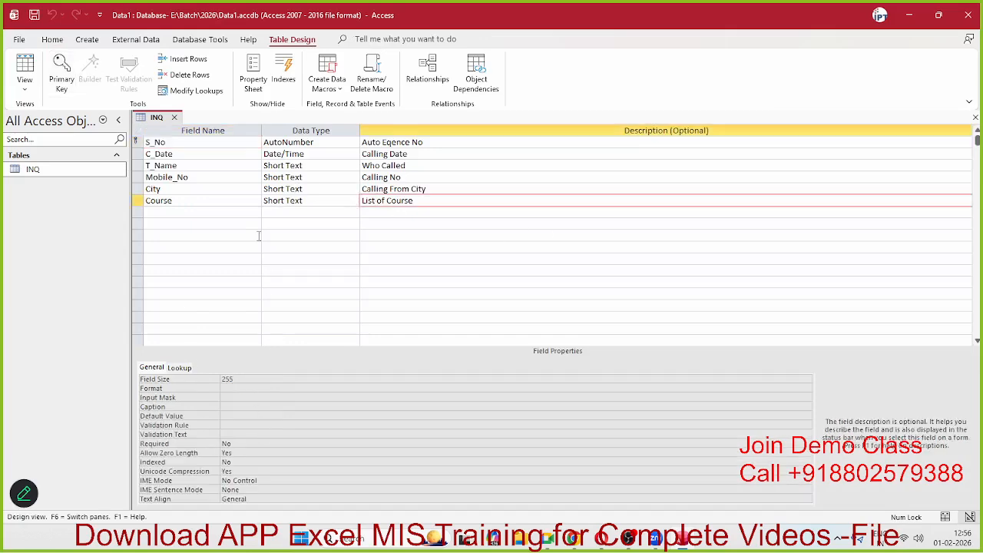
pyautogui.click(283, 200)
pyautogui.click(189, 368)
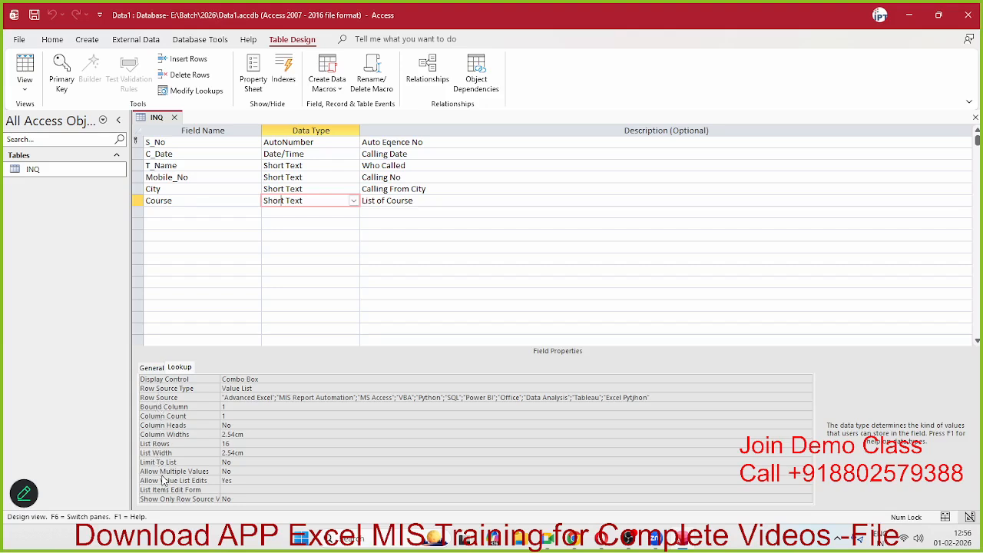
# Step: Set the Course field's Limit To List property to Yes
pyautogui.click(192, 463)
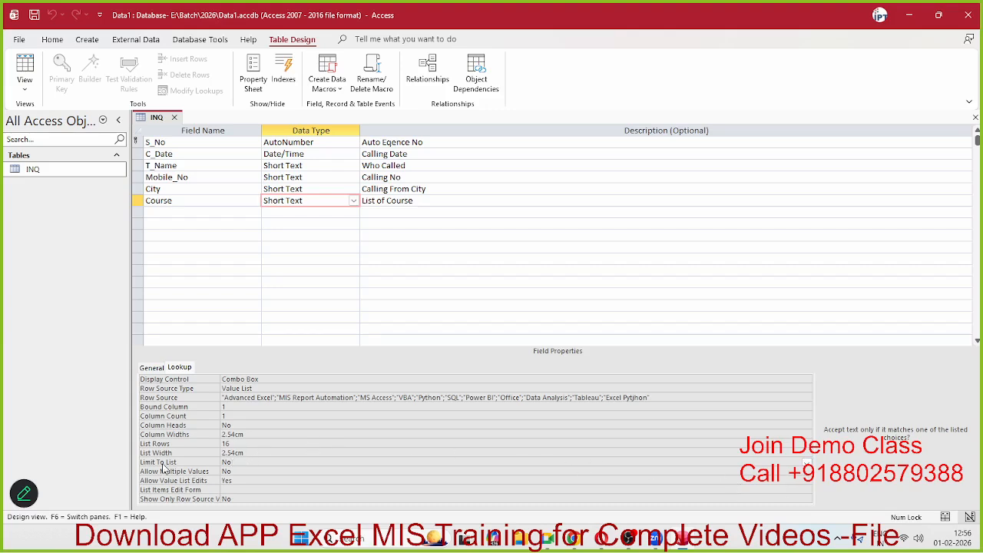
pyautogui.doubleClick(227, 463)
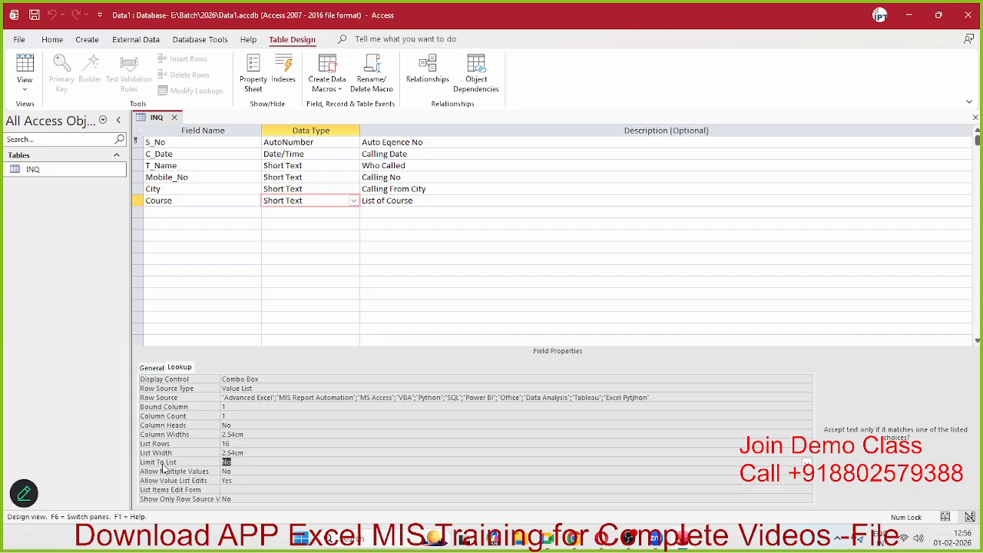
pyautogui.click(237, 490)
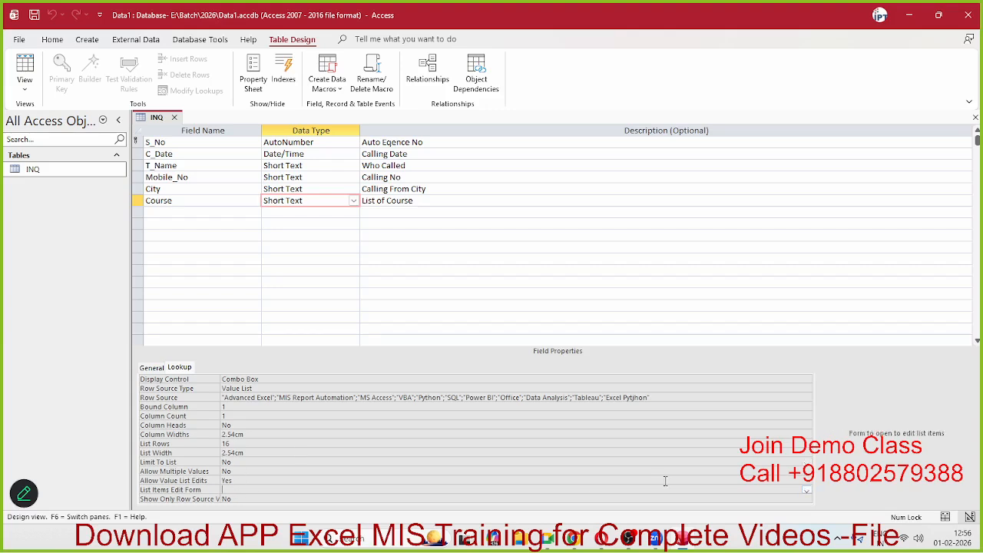
pyautogui.click(807, 492)
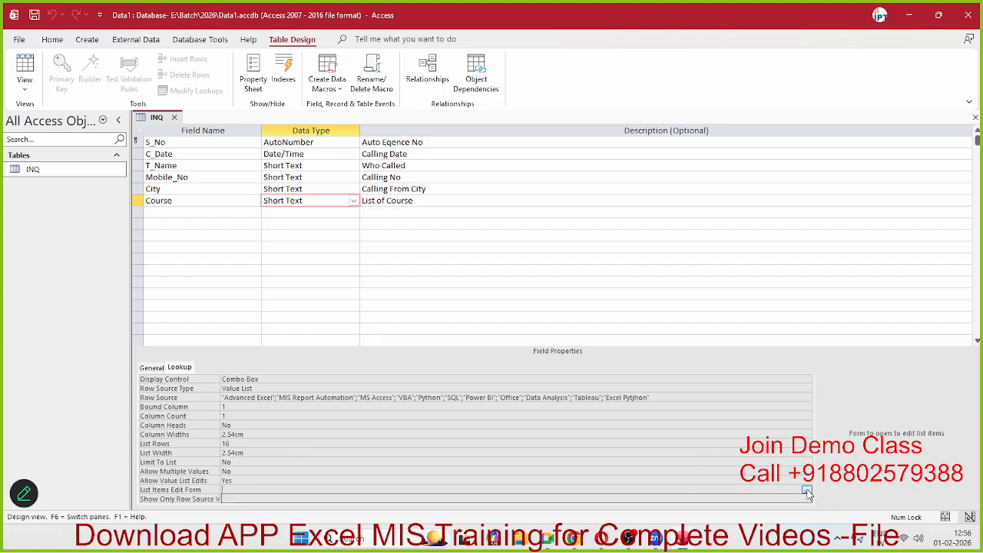
pyautogui.click(807, 492)
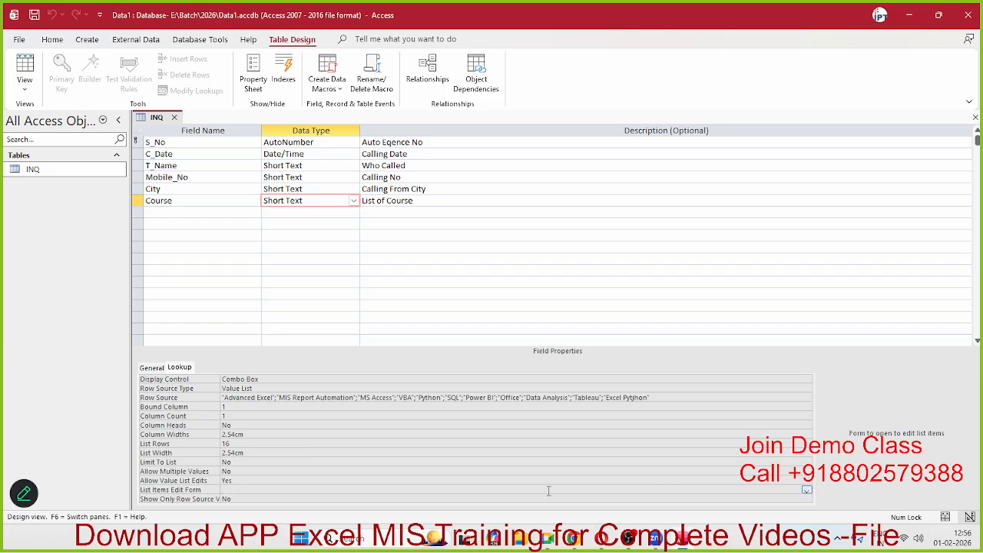
pyautogui.click(234, 480)
pyautogui.click(235, 462)
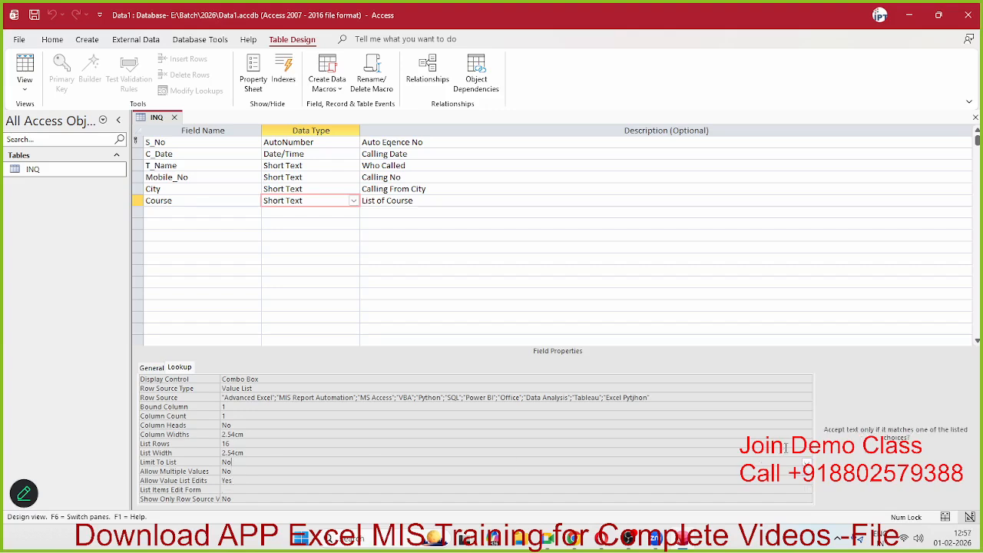
pyautogui.click(807, 461)
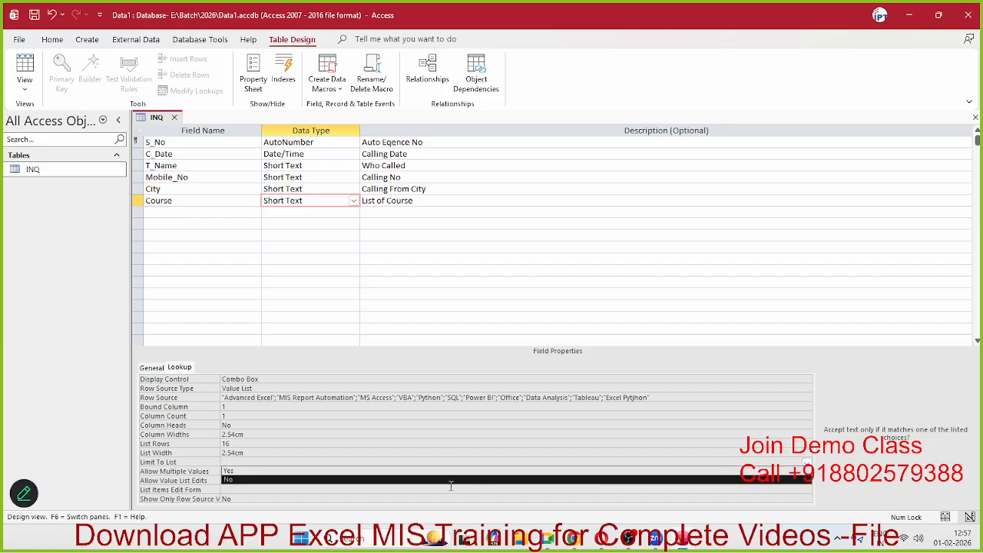
pyautogui.click(253, 470)
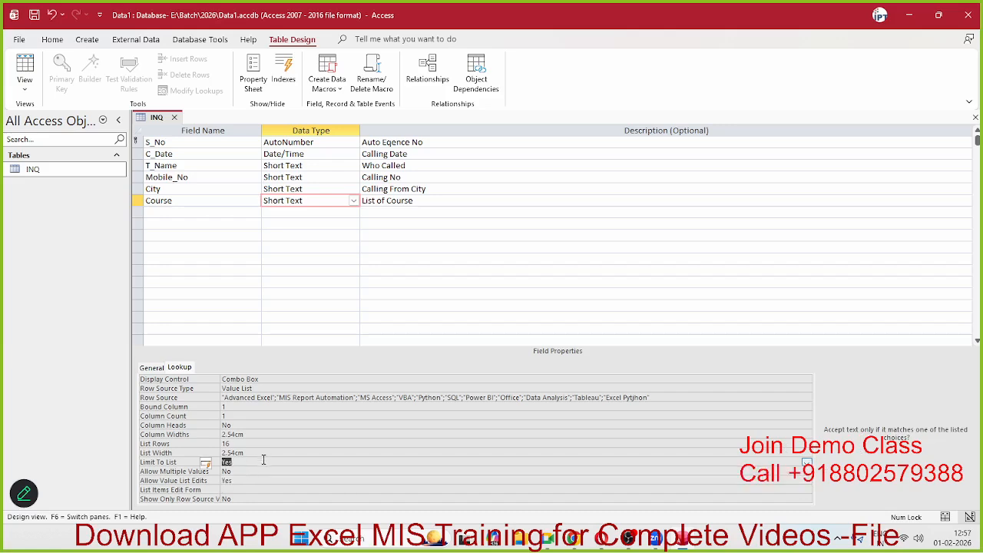
pyautogui.click(260, 454)
pyautogui.click(252, 461)
# Step: Change the value of the List Items Edit Form property
pyautogui.click(235, 490)
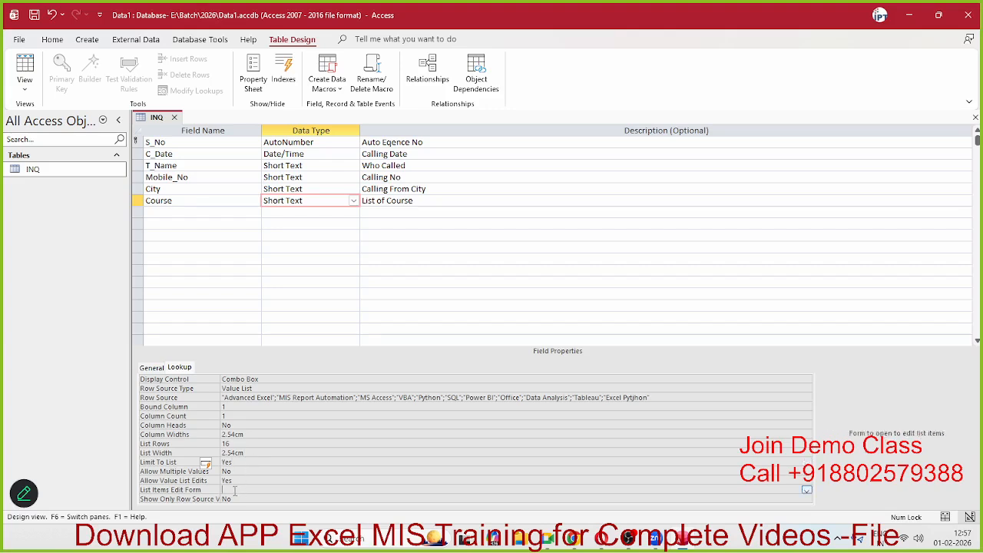
pyautogui.write('d')
pyautogui.click(807, 491)
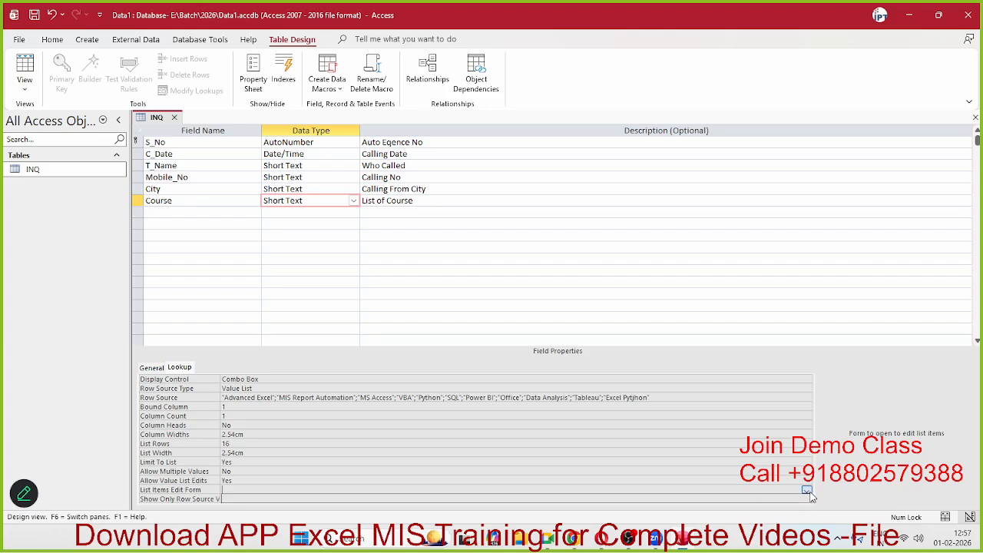
pyautogui.click(808, 491)
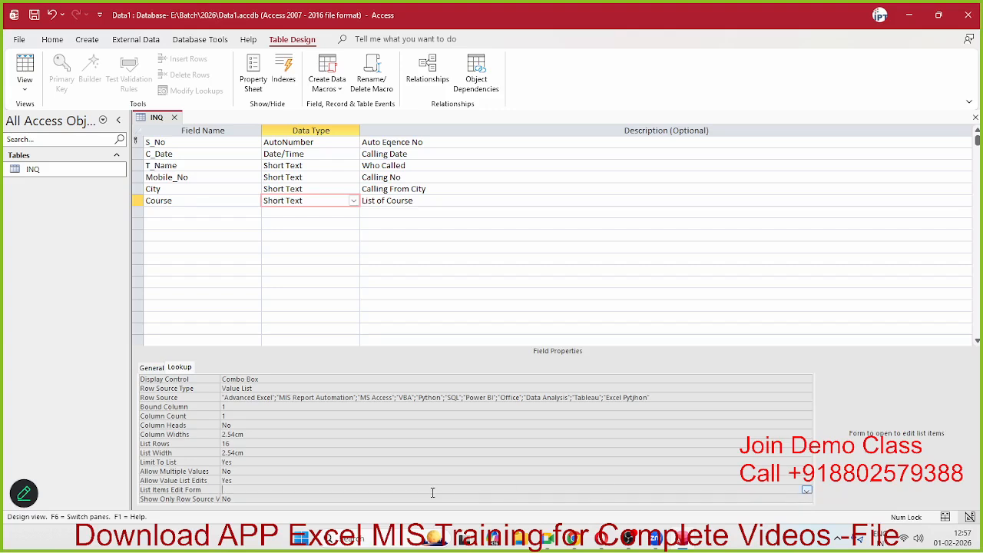
pyautogui.write('OO')
pyautogui.click(249, 490)
pyautogui.press('BackSpace')
# Step: Set Show Only Row Source Values to Yes and close the INQ design
pyautogui.click(270, 499)
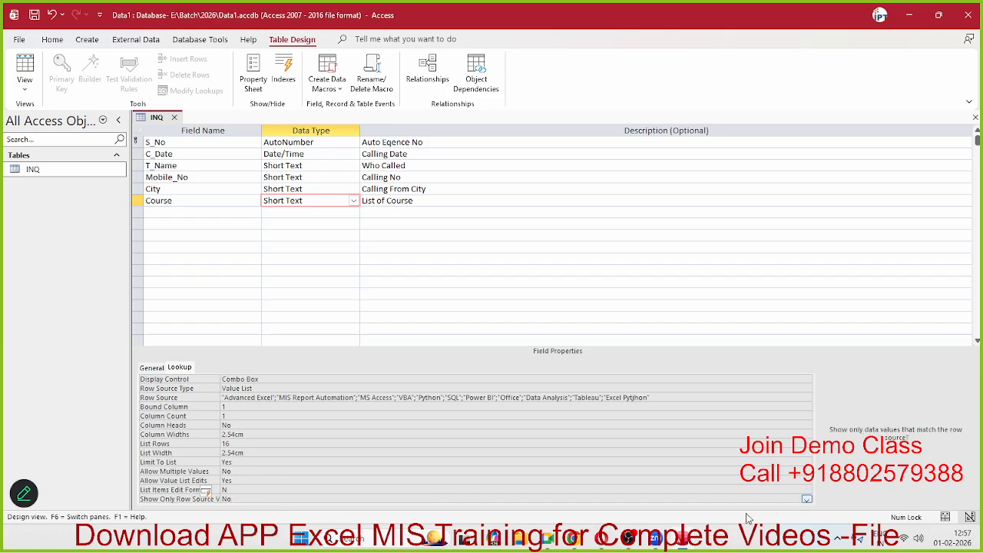
pyautogui.click(806, 500)
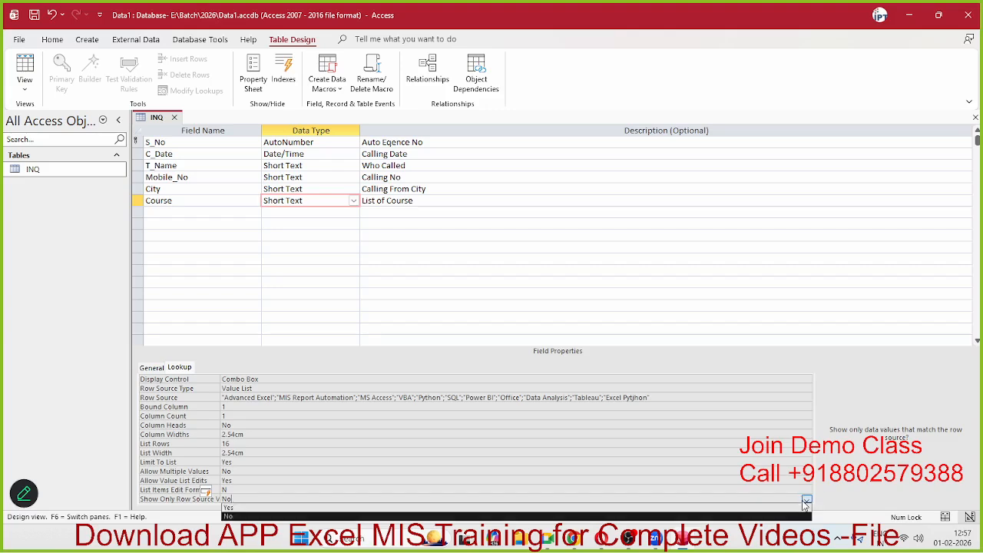
pyautogui.click(248, 508)
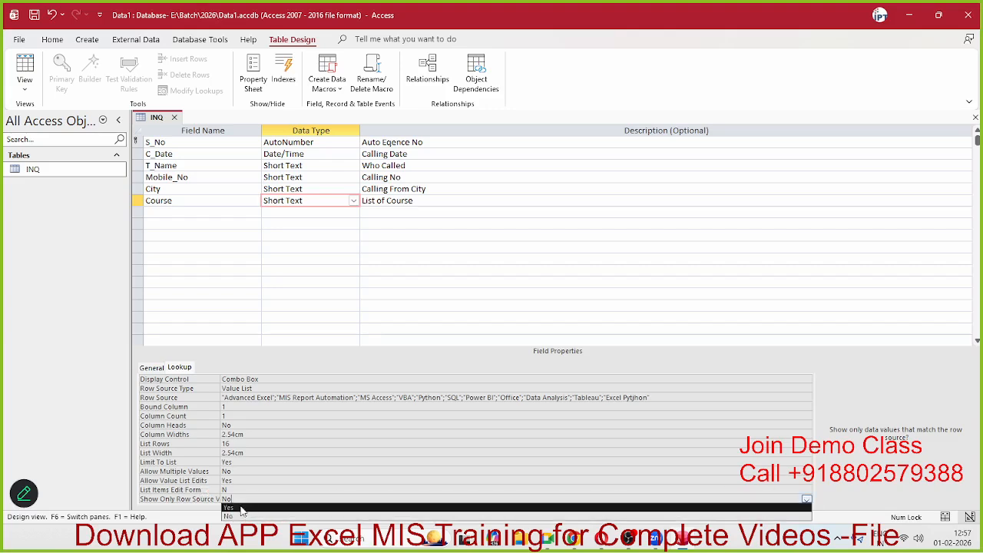
pyautogui.click(243, 489)
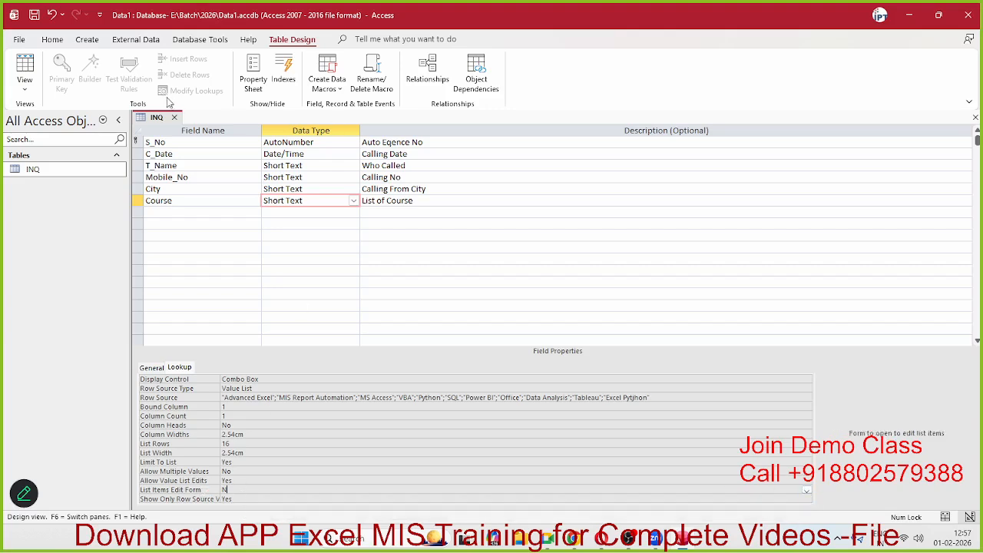
pyautogui.click(174, 117)
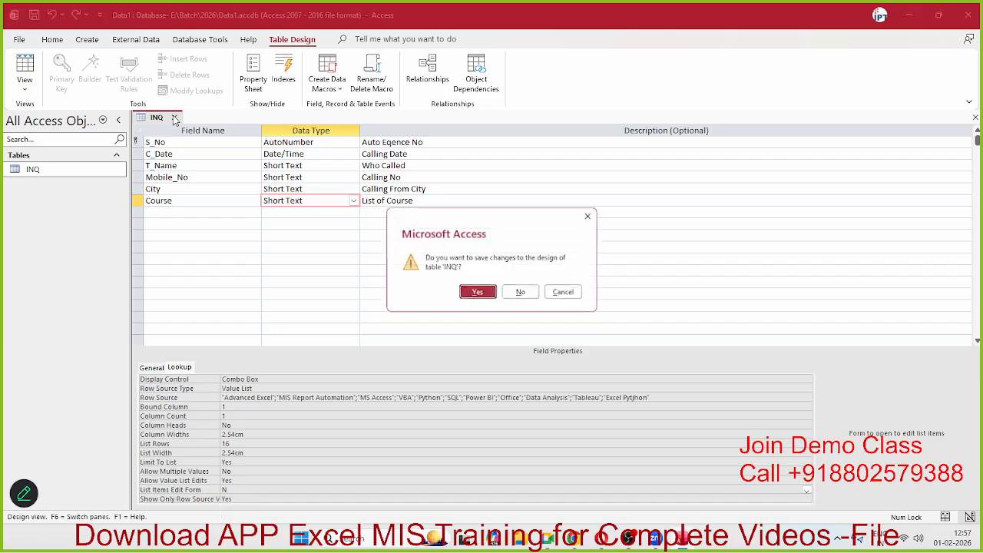
# Step: Save the design and add PPT to the Course list via Edit List Items
pyautogui.click(476, 294)
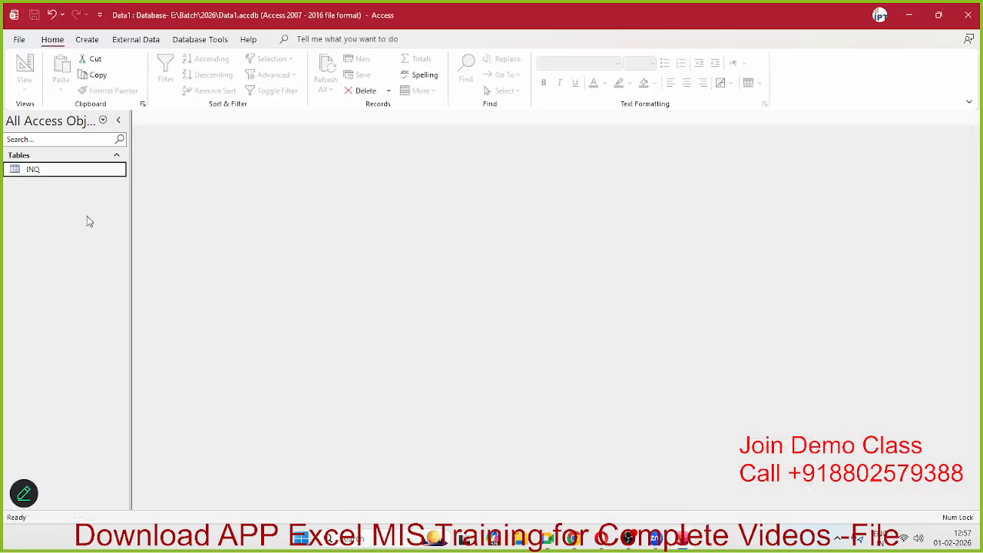
pyautogui.doubleClick(75, 172)
pyautogui.click(481, 143)
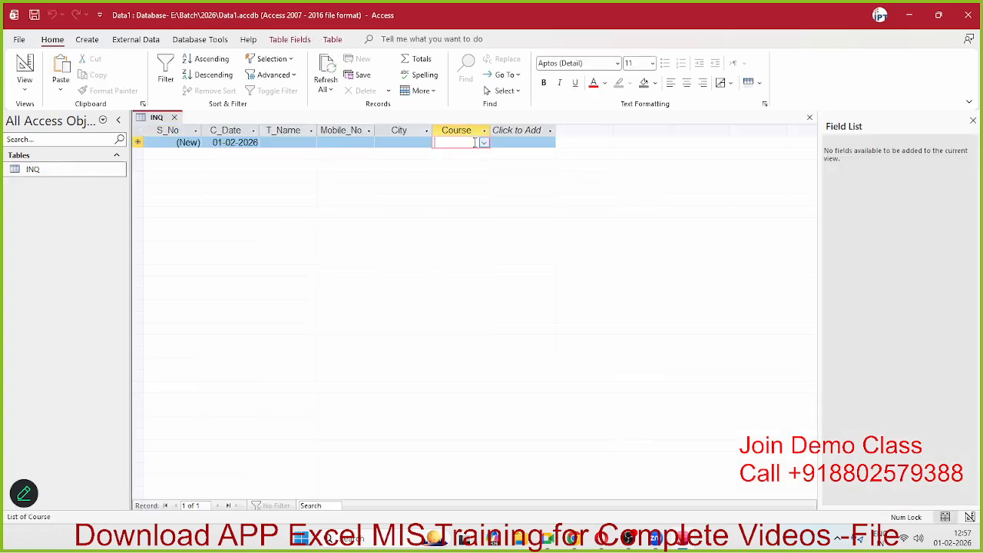
pyautogui.click(483, 143)
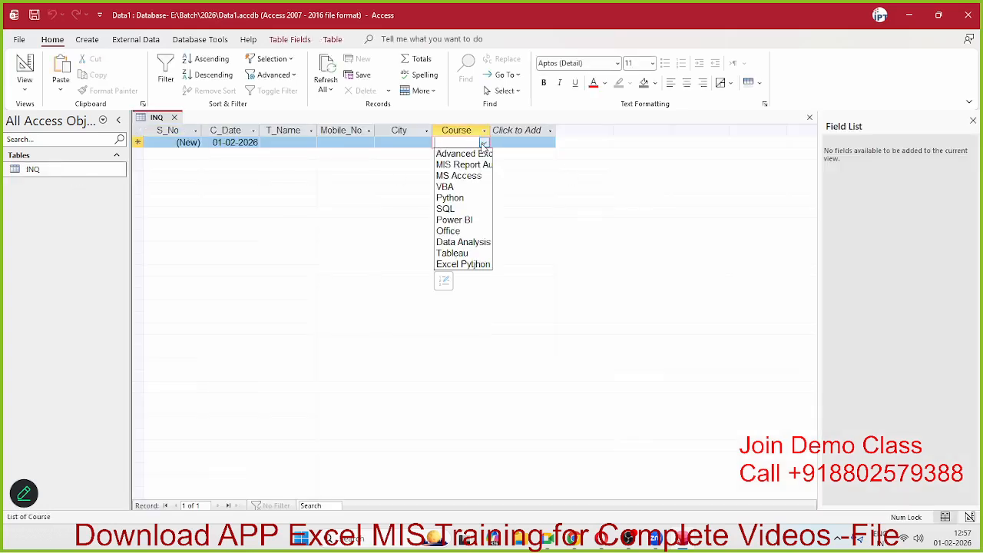
pyautogui.click(444, 281)
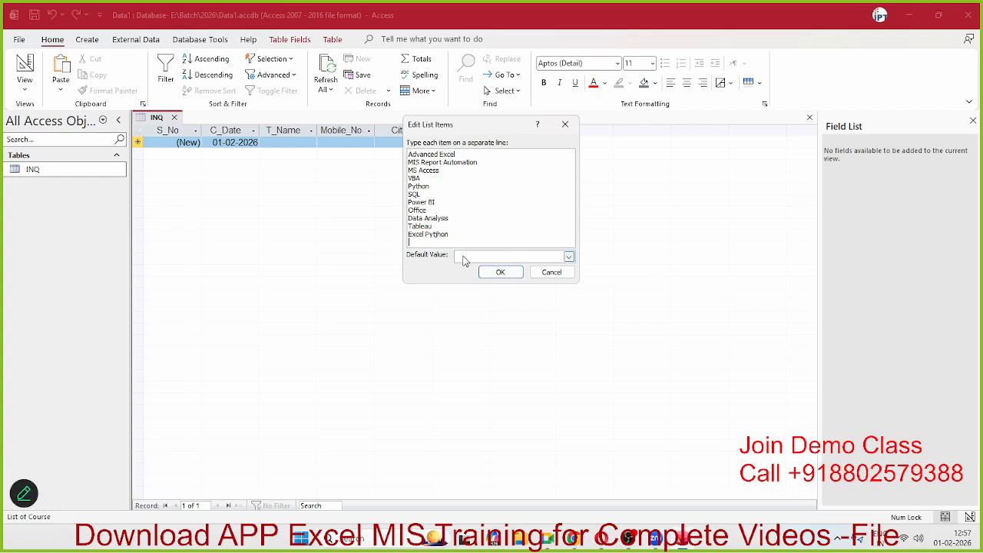
pyautogui.write('Exc')
pyautogui.press('BackSpace')
pyautogui.press('BackSpace')
pyautogui.press('BackSpace')
pyautogui.write('PPT')
pyautogui.click(498, 273)
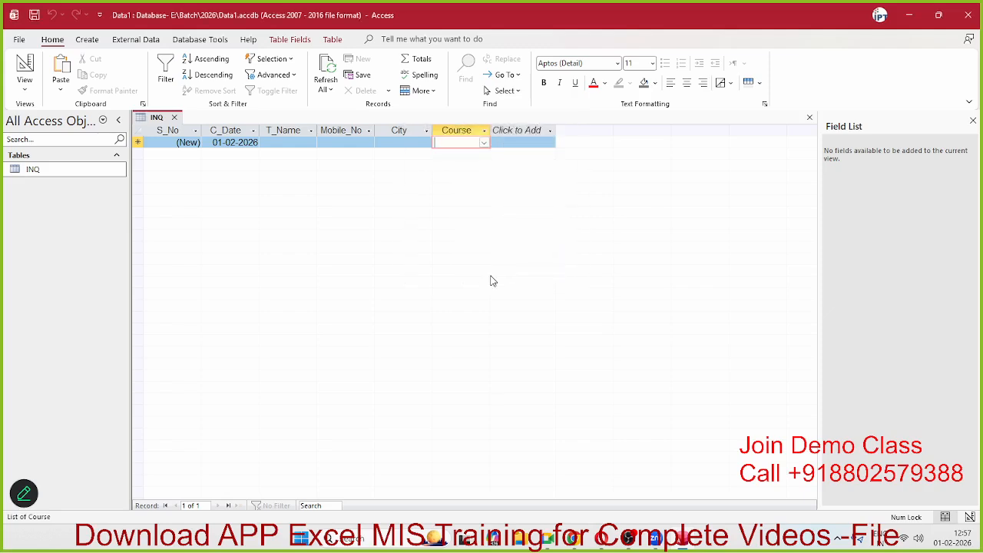
# Step: Confirm PPT appears in the Course dropdown and close the INQ datasheet
pyautogui.click(484, 142)
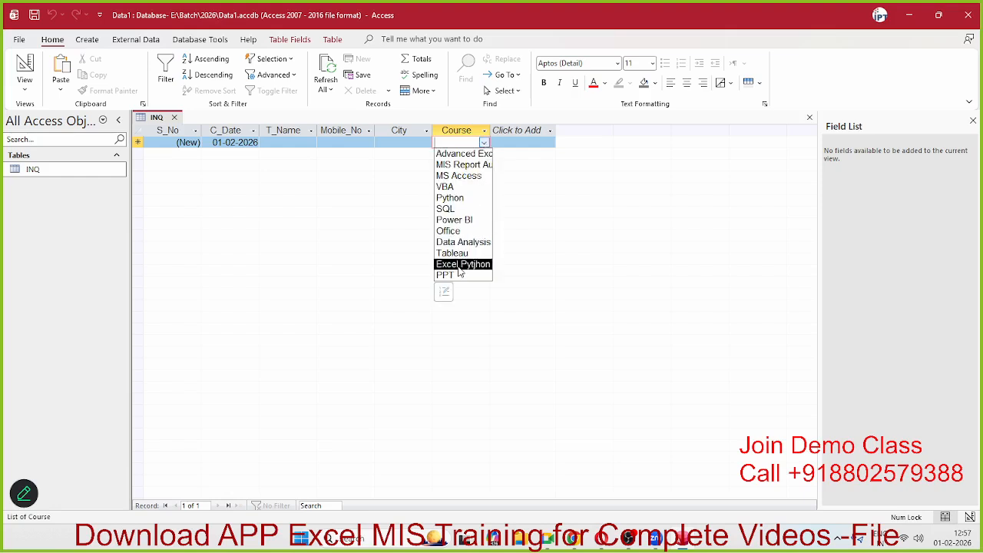
pyautogui.click(536, 178)
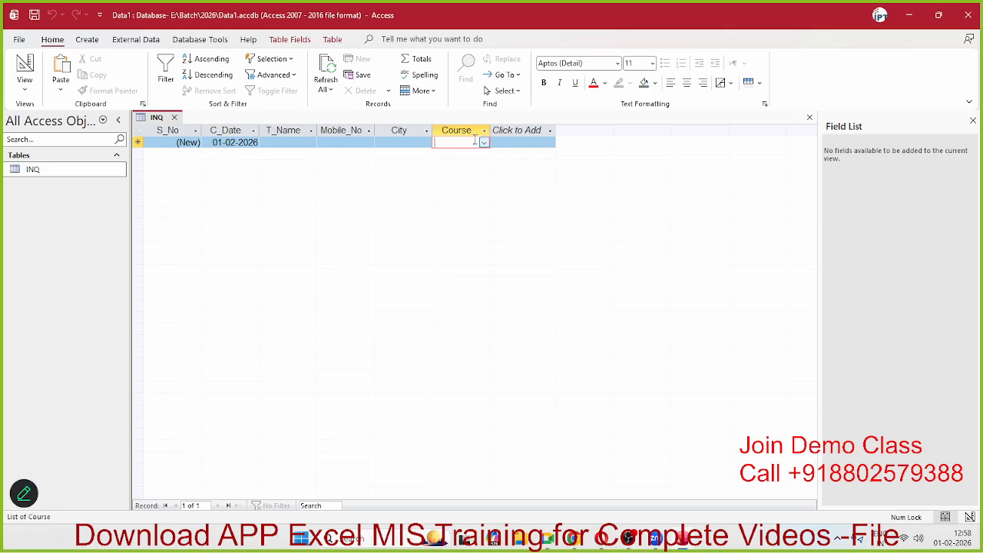
pyautogui.click(175, 117)
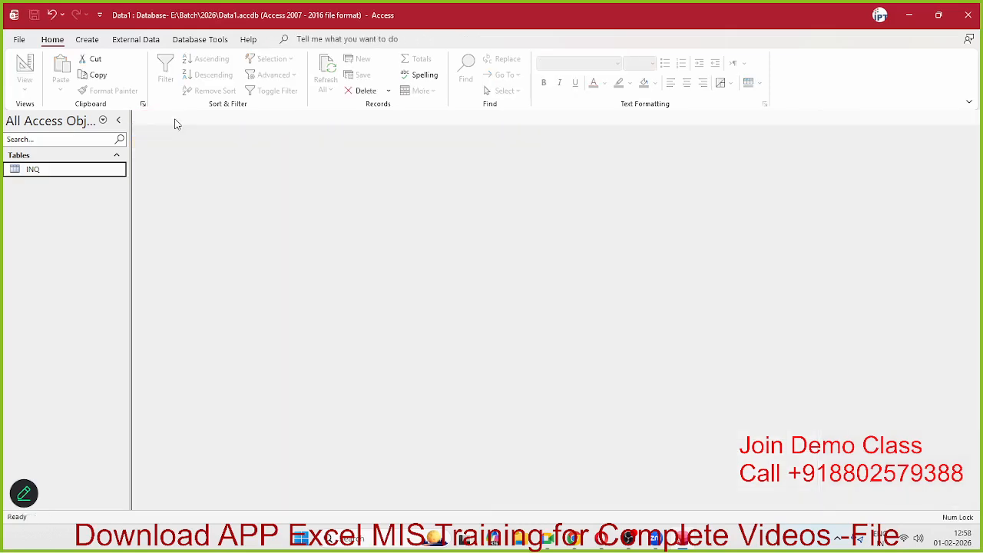
# Step: Reopen INQ in Design view and show Course's Lookup properties, whose Row Source now ends with PPT
pyautogui.rightClick(37, 178)
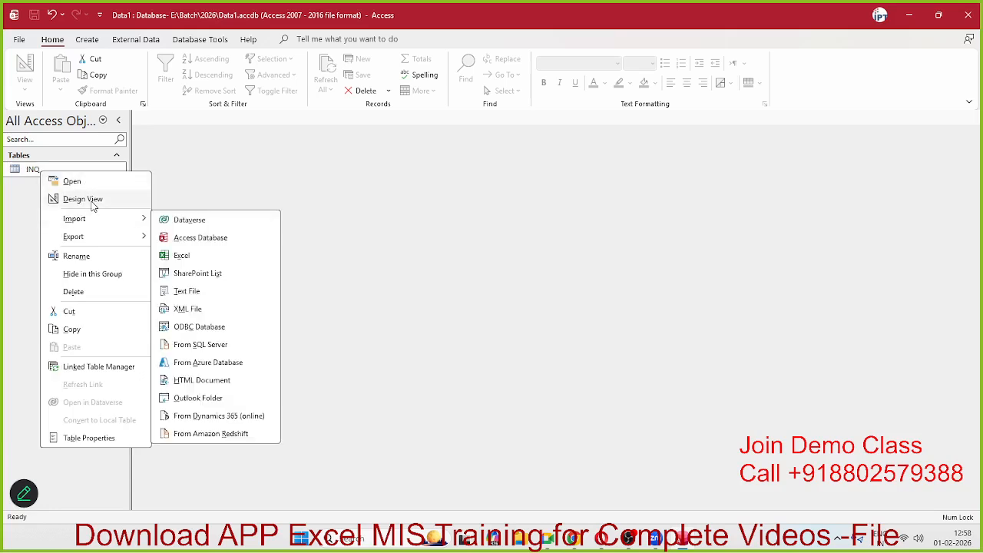
pyautogui.click(94, 200)
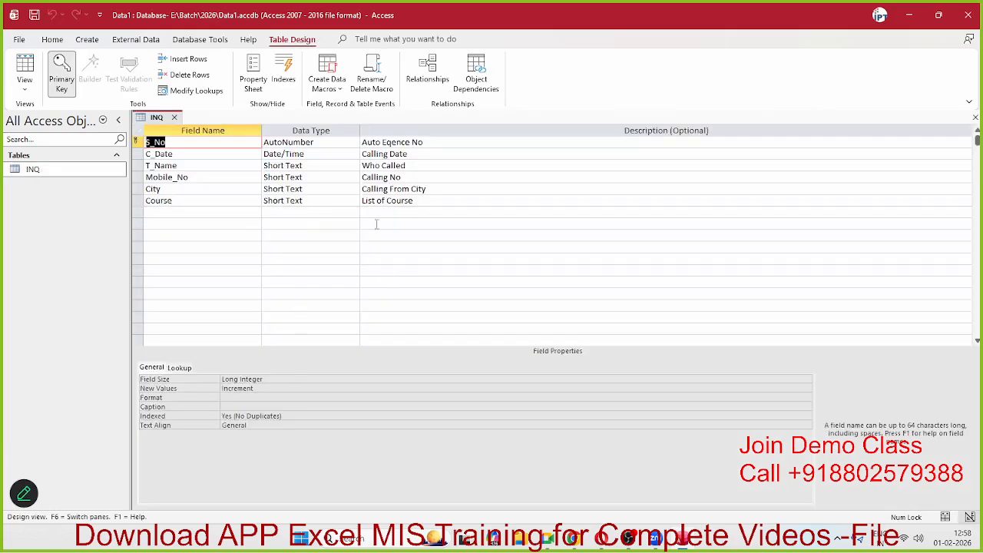
pyautogui.click(410, 203)
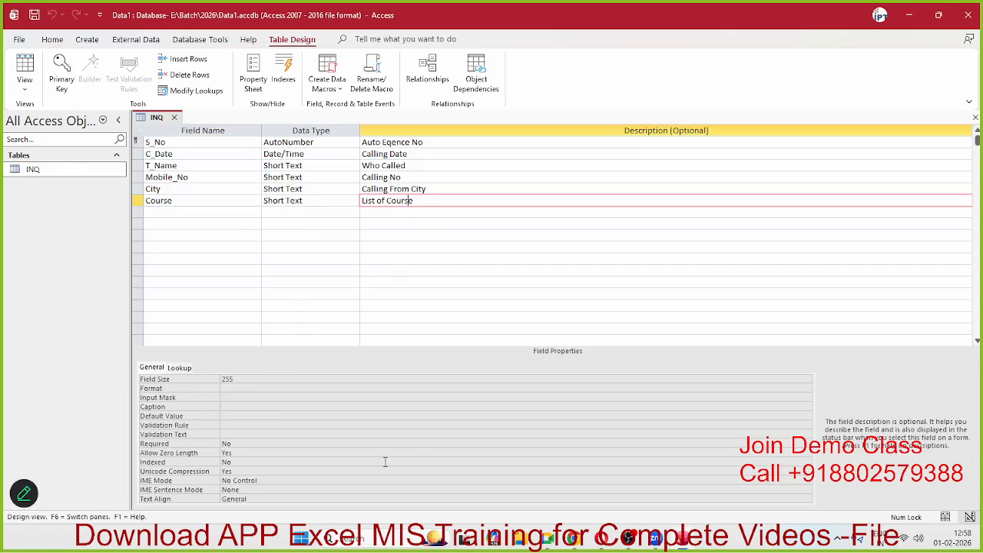
pyautogui.click(323, 197)
pyautogui.click(399, 197)
pyautogui.click(181, 369)
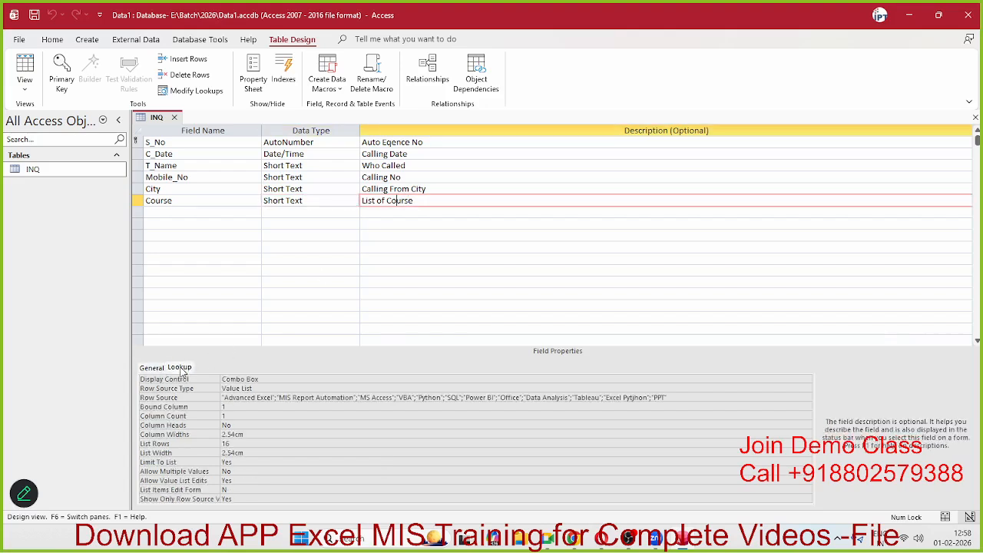
pyautogui.press('super+shift+s')
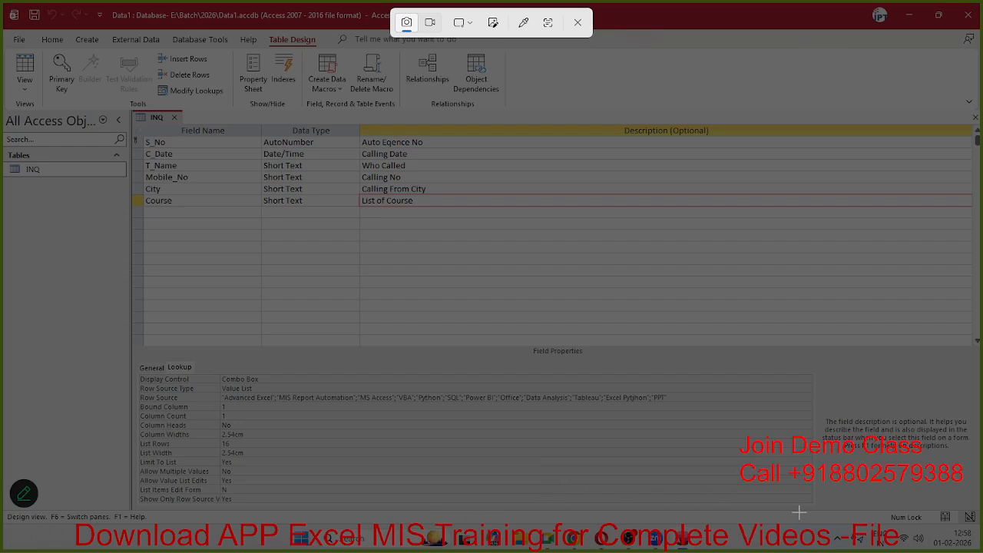
pyautogui.moveTo(131, 359); pyautogui.dragTo(813, 516)
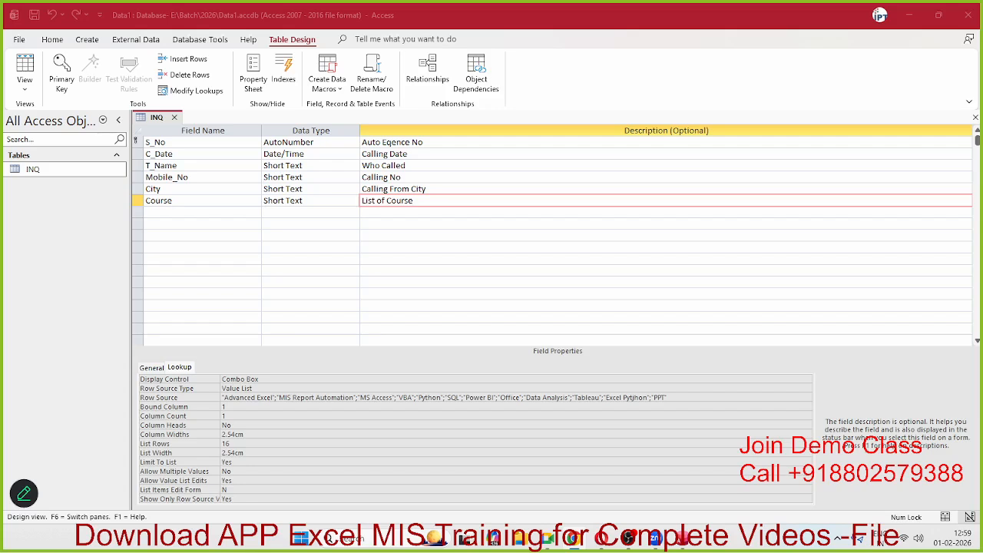
# Step: Enter N as Course's List Items Edit Form, then move to the blank row below Course
pyautogui.click(184, 500)
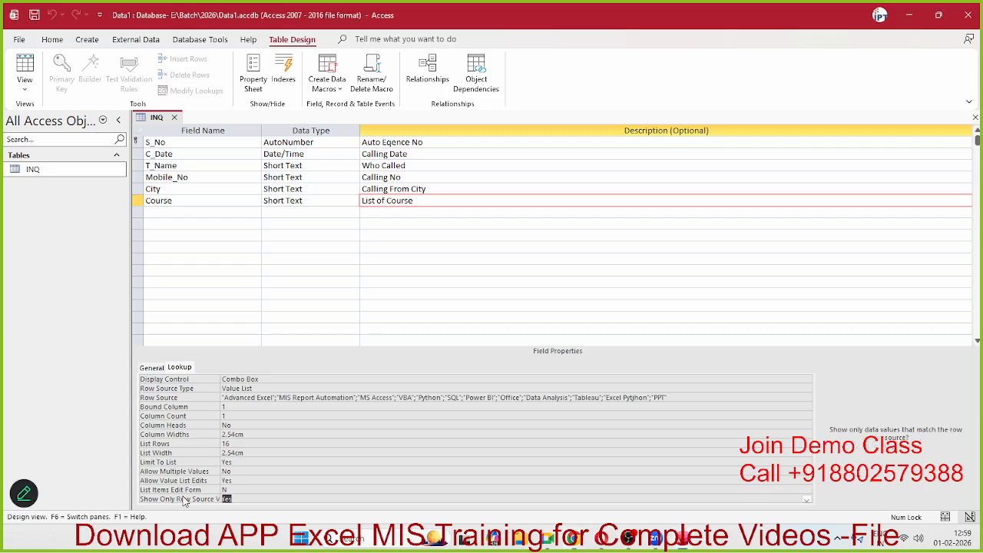
pyautogui.click(227, 491)
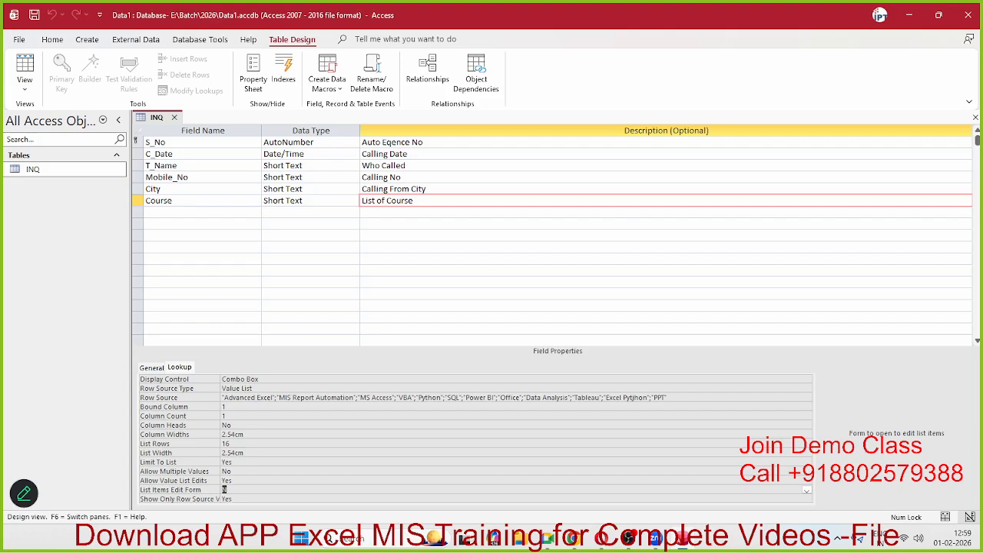
pyautogui.write('N')
pyautogui.click(237, 499)
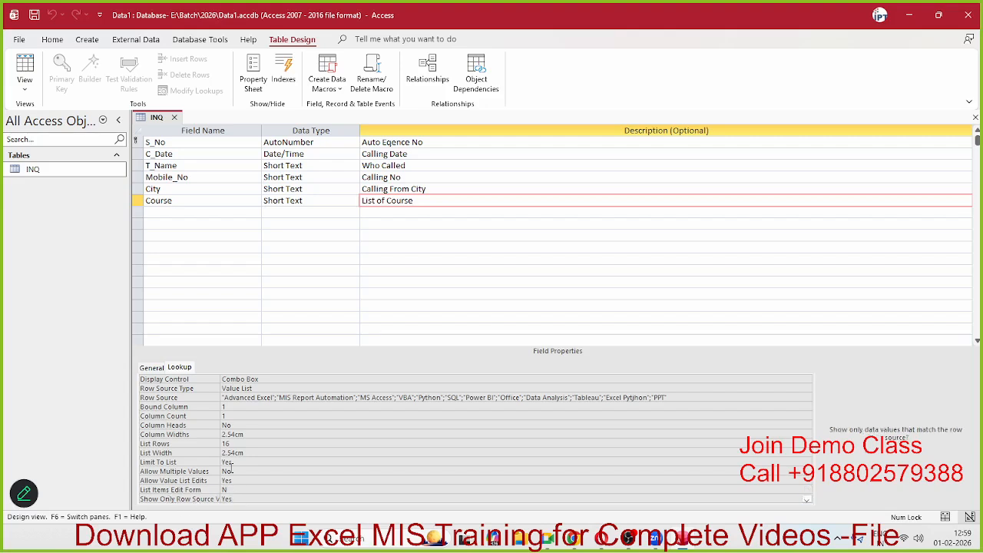
pyautogui.click(167, 216)
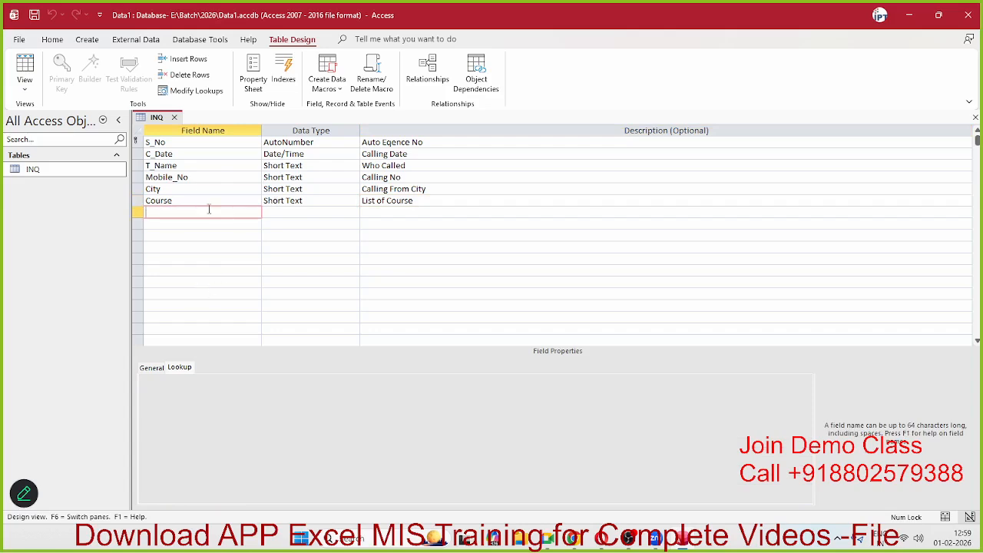
# Step: Add a new field named Mode and start the Lookup Wizard as its data type
pyautogui.click(181, 200)
pyautogui.click(179, 215)
pyautogui.write('Mode')
pyautogui.press('Tab')
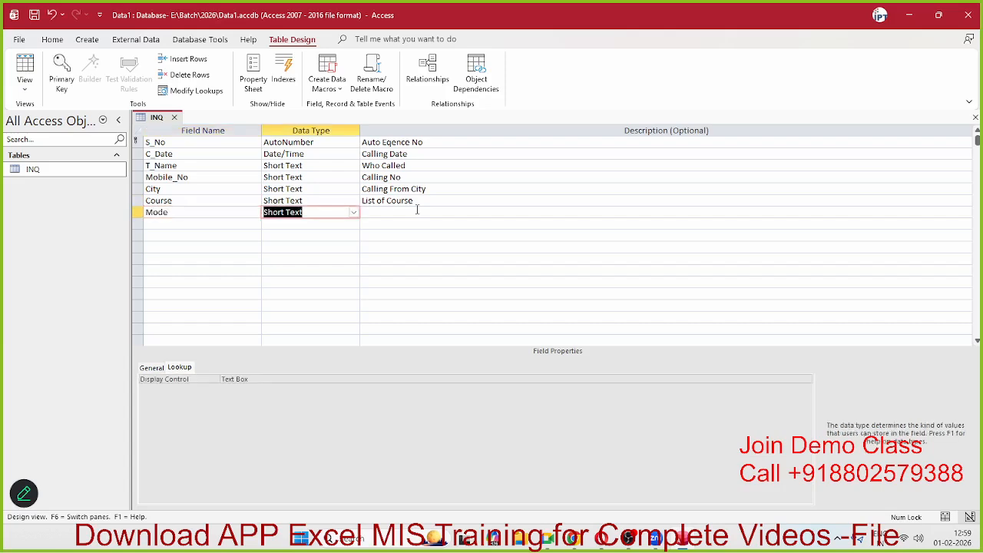
pyautogui.click(355, 212)
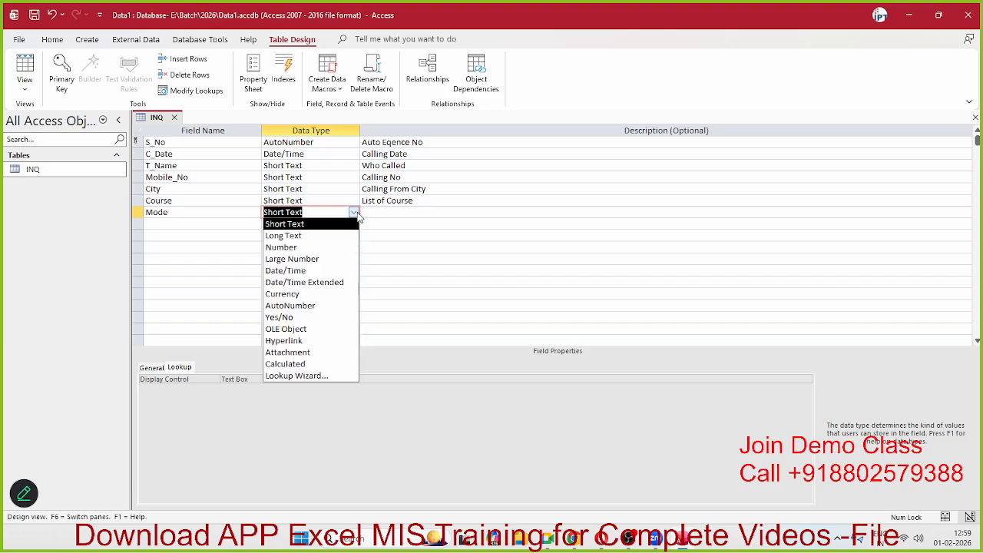
pyautogui.click(323, 376)
# Step: Type the lookup values Online and Videos in the wizard and finish it
pyautogui.click(467, 193)
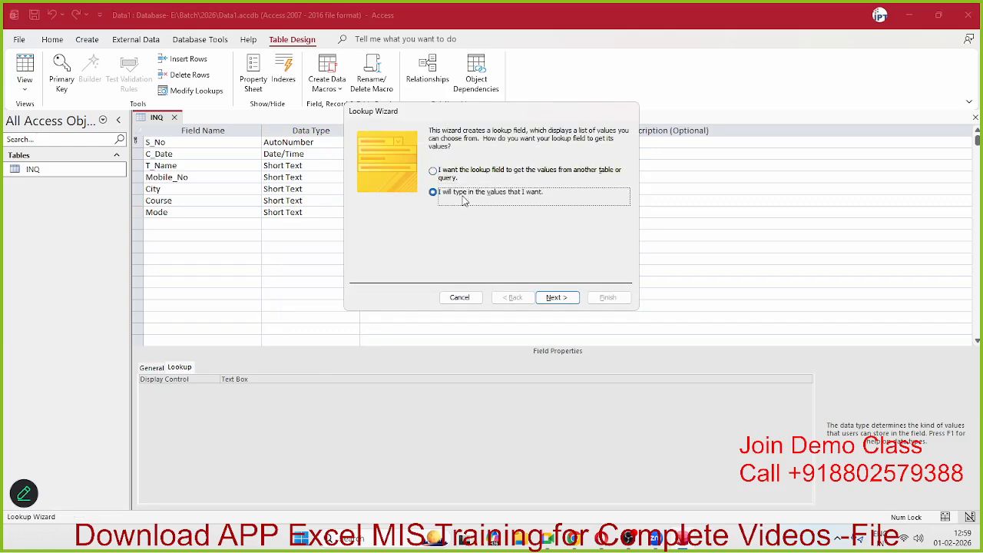
pyautogui.click(556, 298)
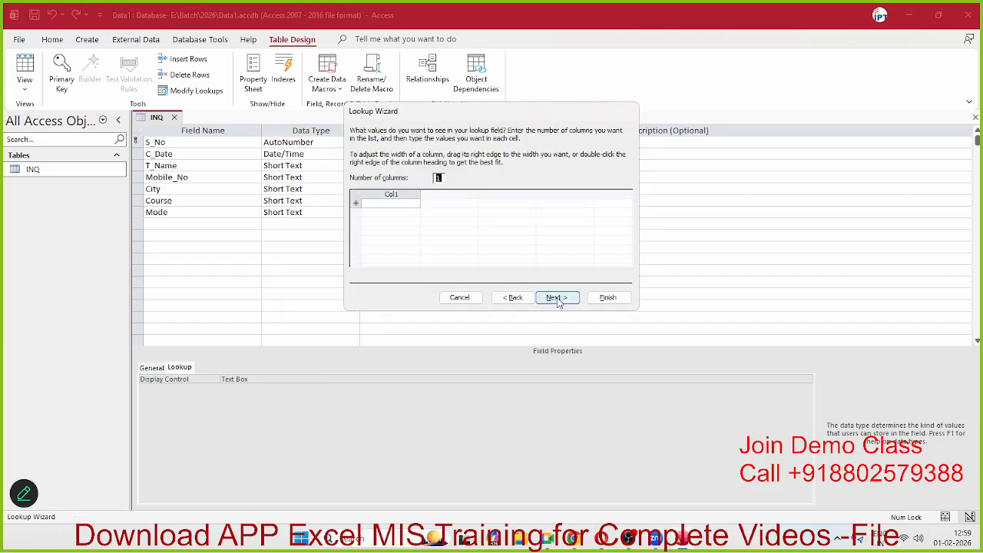
pyautogui.click(391, 205)
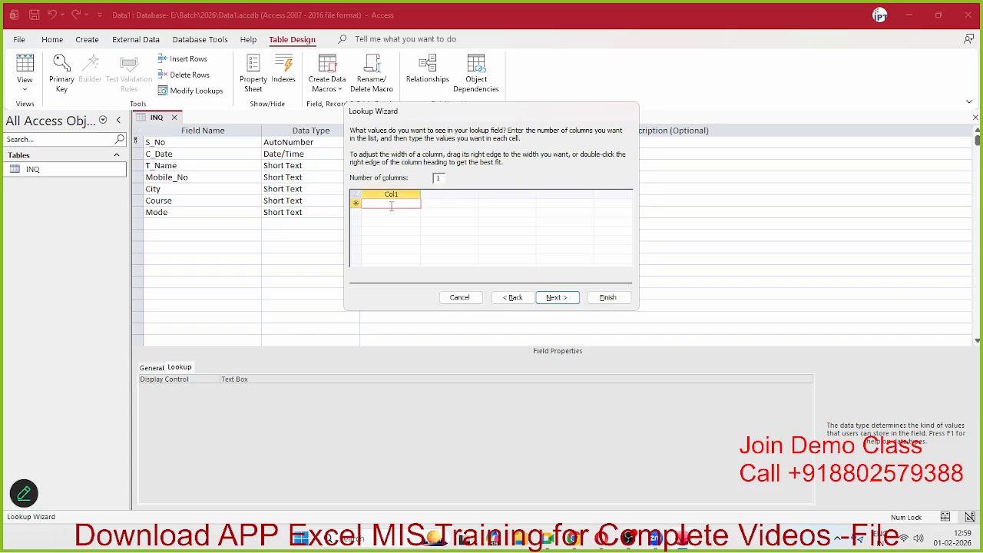
pyautogui.write('Online')
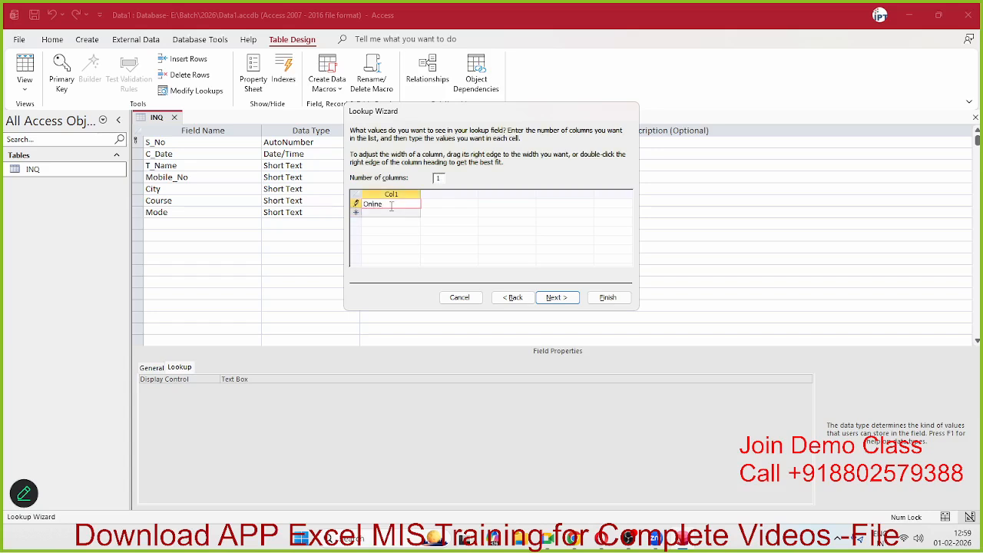
pyautogui.press('Tab')
pyautogui.write('Vides')
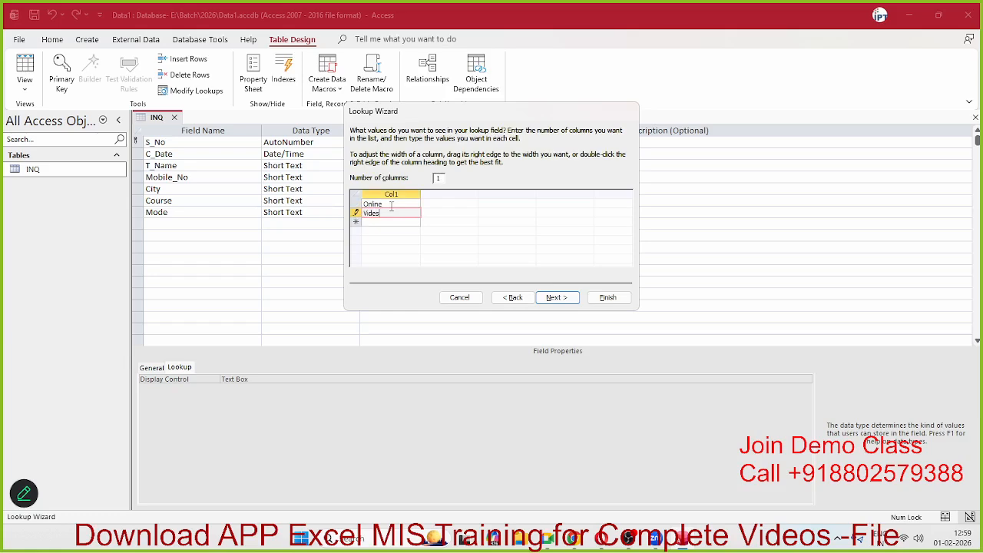
pyautogui.press('BackSpace')
pyautogui.write('os')
pyautogui.click(567, 298)
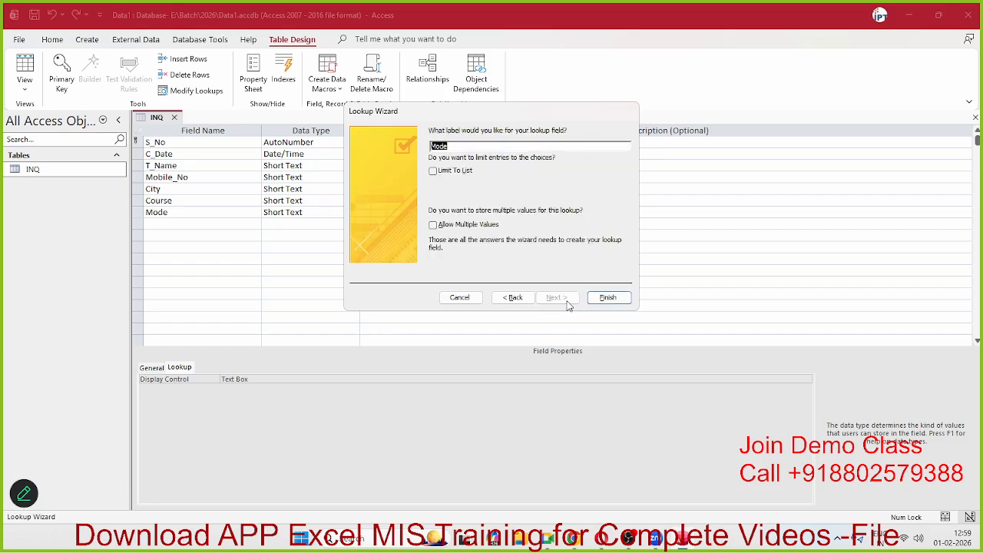
pyautogui.click(608, 297)
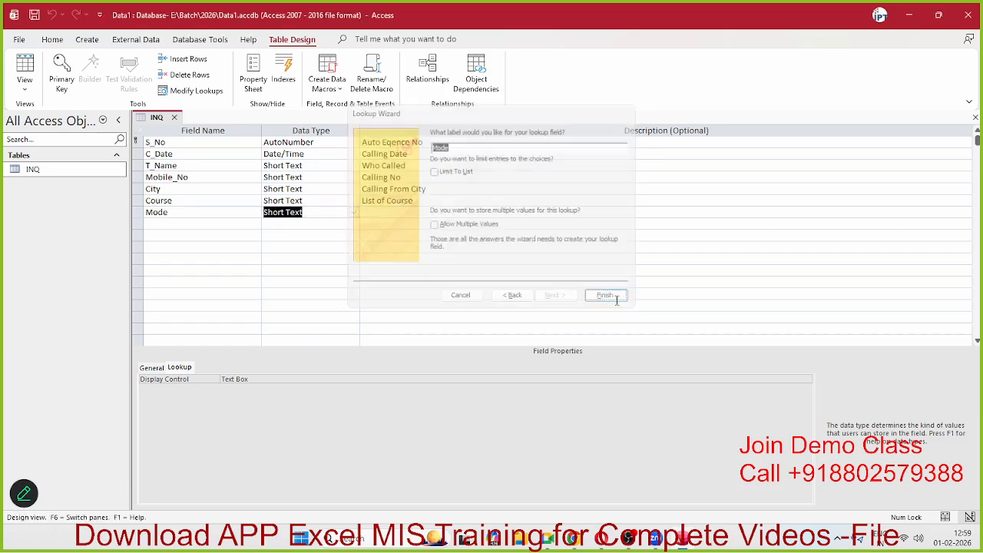
pyautogui.click(163, 219)
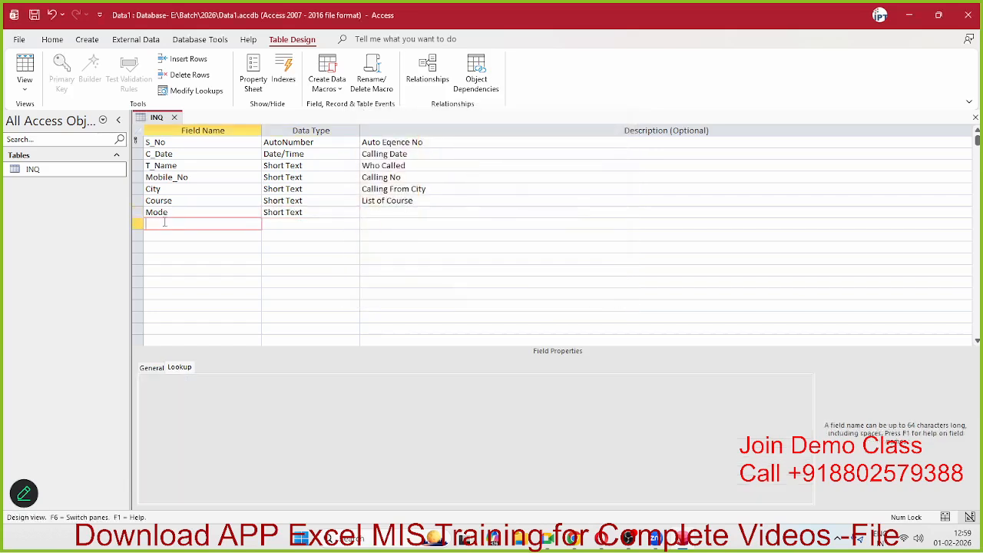
# Step: Enter 'Learning Mod' in the Mode field's Description cell
pyautogui.click(215, 212)
pyautogui.click(228, 222)
pyautogui.click(371, 213)
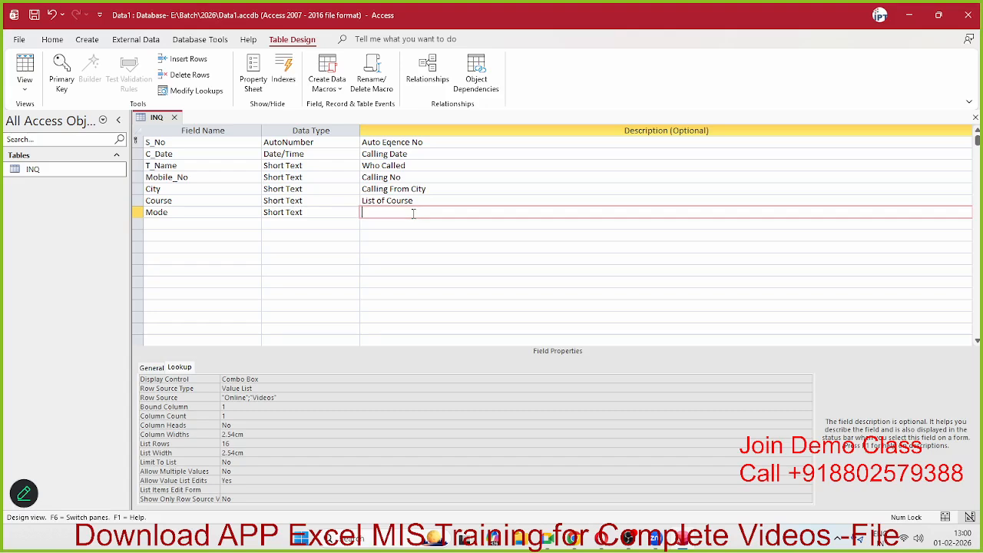
pyautogui.write('Learning Mod')
pyautogui.click(168, 225)
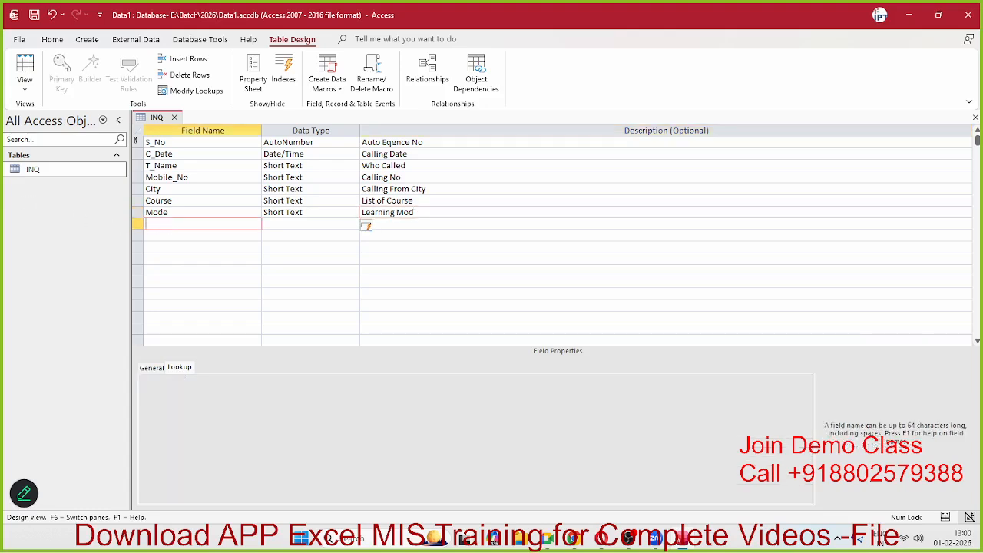
pyautogui.hotkey('alt', 'Tab')
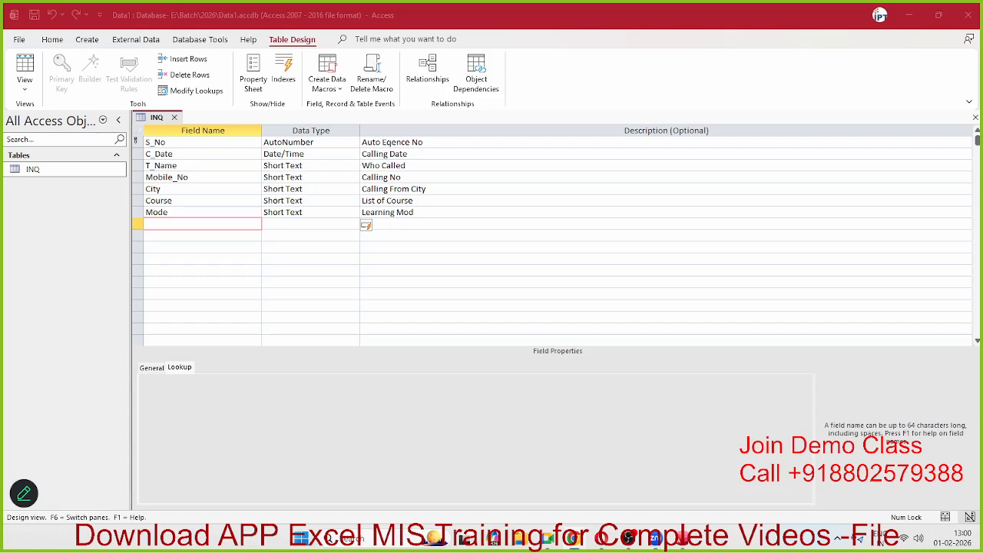
# Step: Add a Fees field with the Long Text data type
pyautogui.click(190, 258)
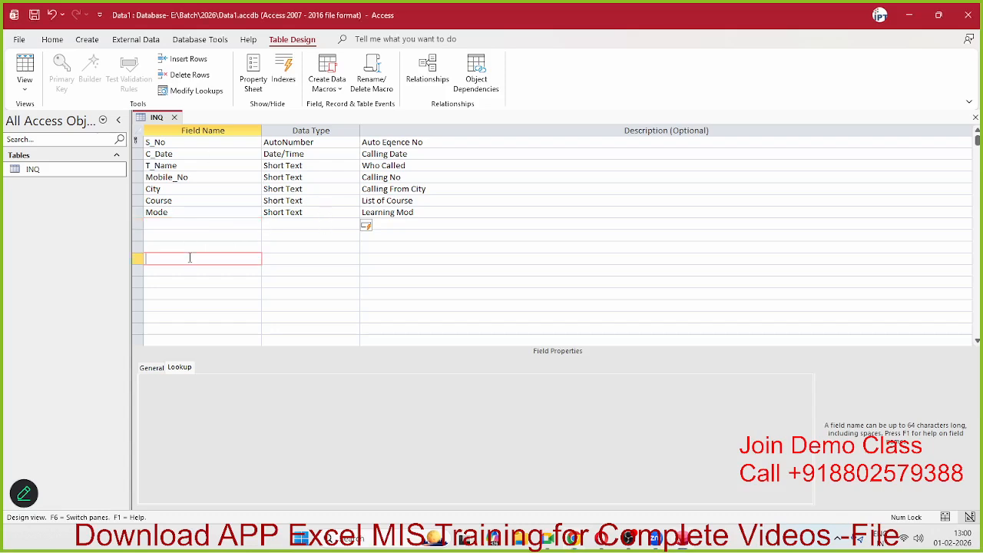
pyautogui.click(190, 227)
pyautogui.write('Fees')
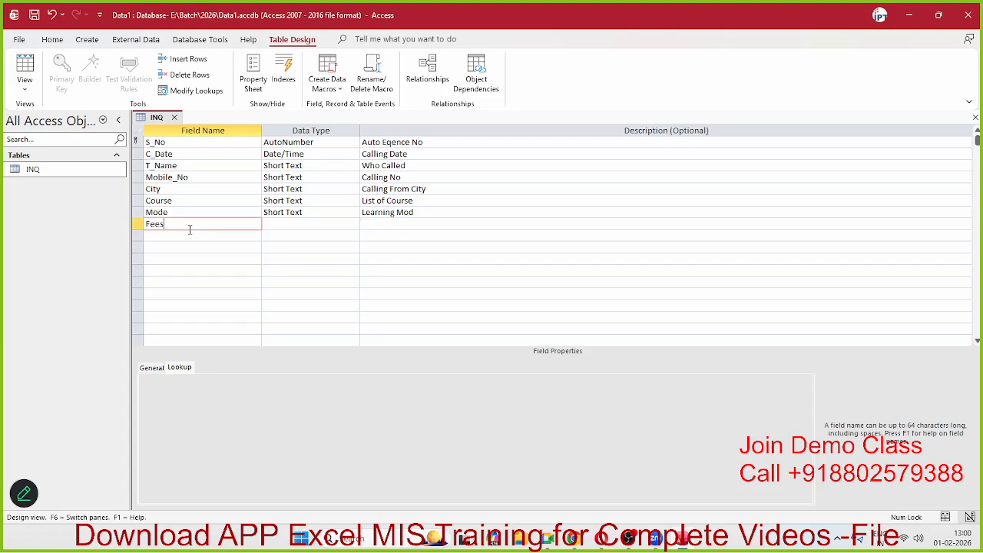
pyautogui.press('Tab')
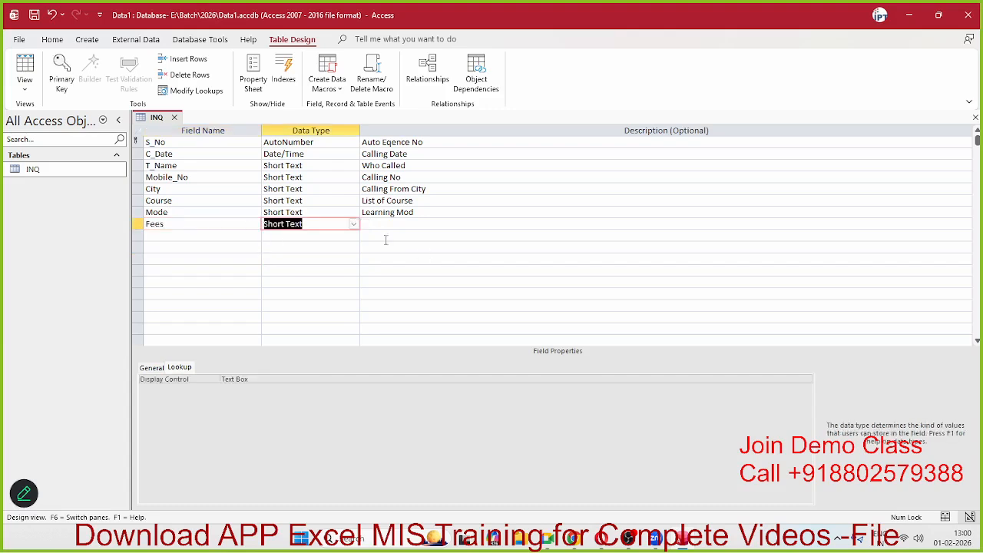
pyautogui.click(354, 224)
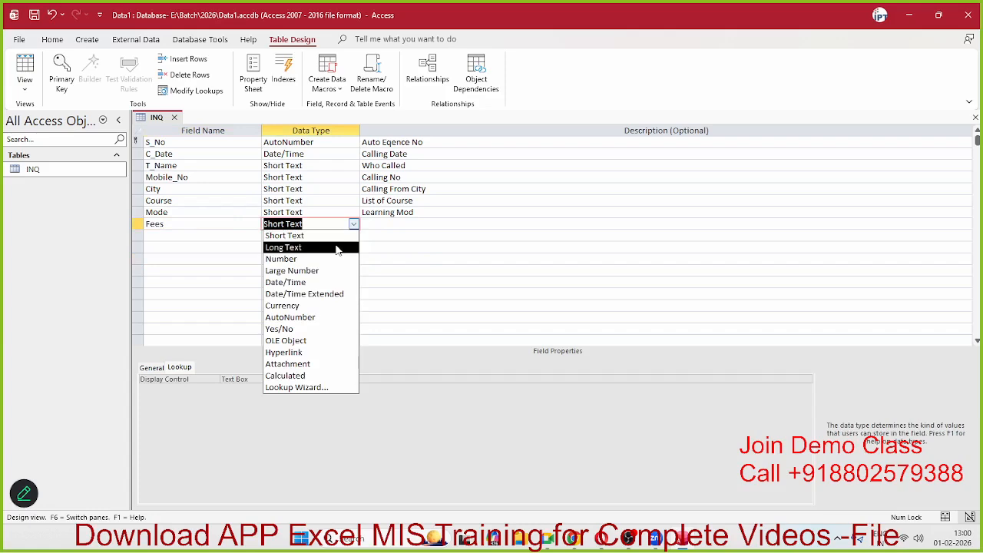
pyautogui.click(336, 247)
pyautogui.click(391, 222)
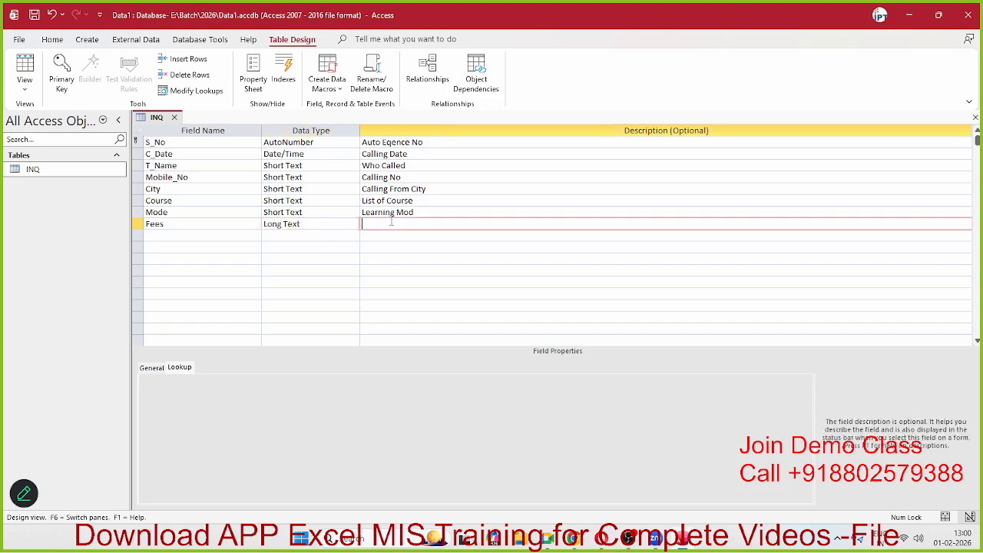
pyautogui.click(160, 235)
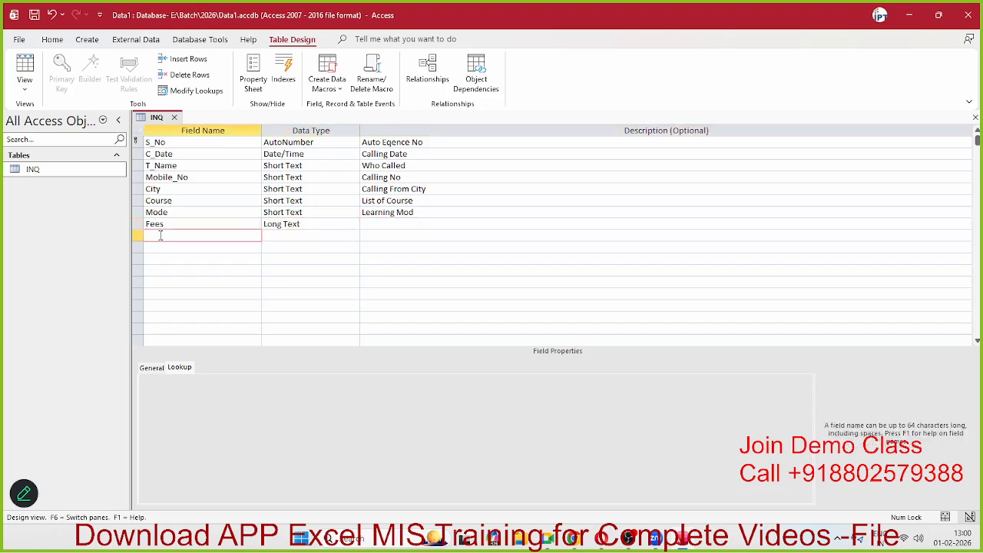
# Step: Add a Start From field with the Date/Time data type
pyautogui.click(159, 225)
pyautogui.click(158, 235)
pyautogui.click(158, 234)
pyautogui.write('Start From')
pyautogui.press('Tab')
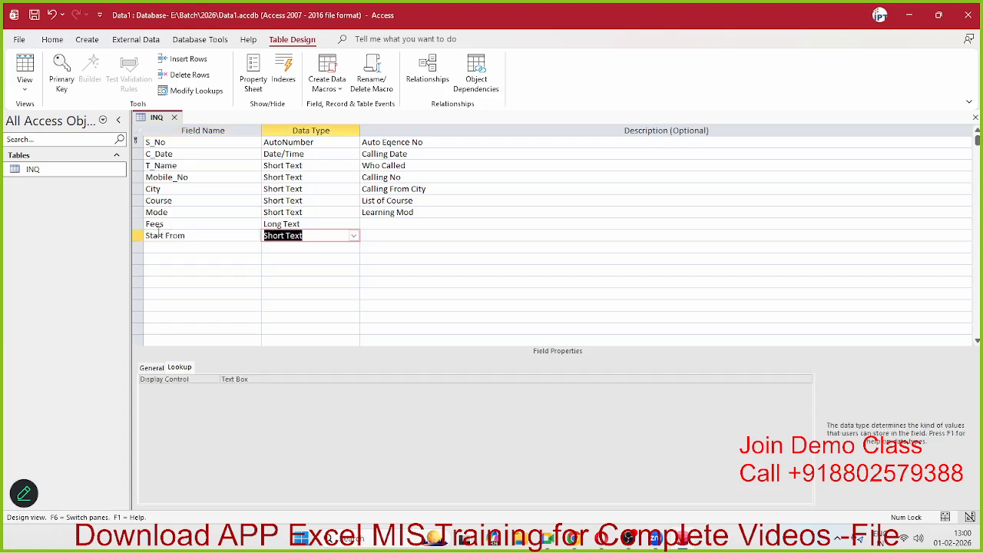
pyautogui.click(354, 236)
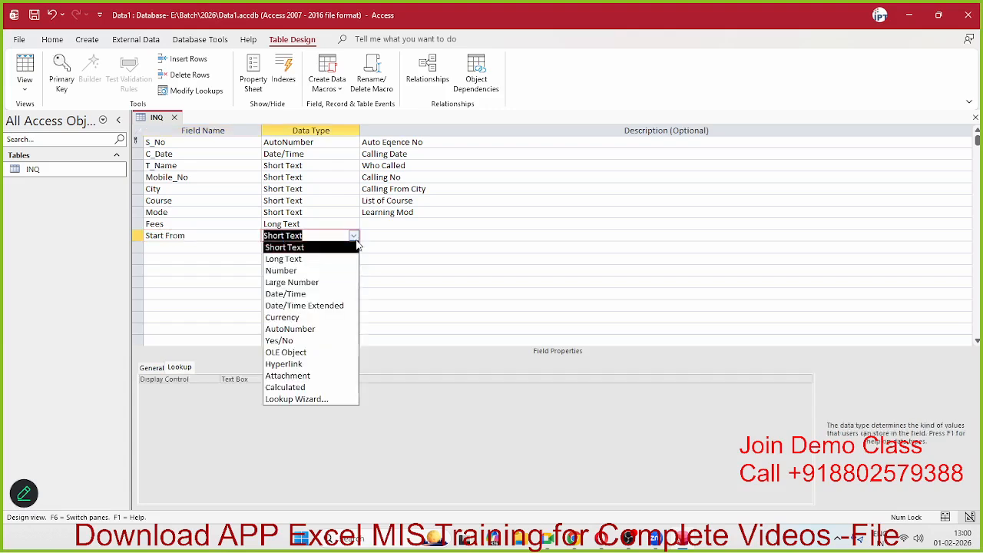
pyautogui.click(343, 295)
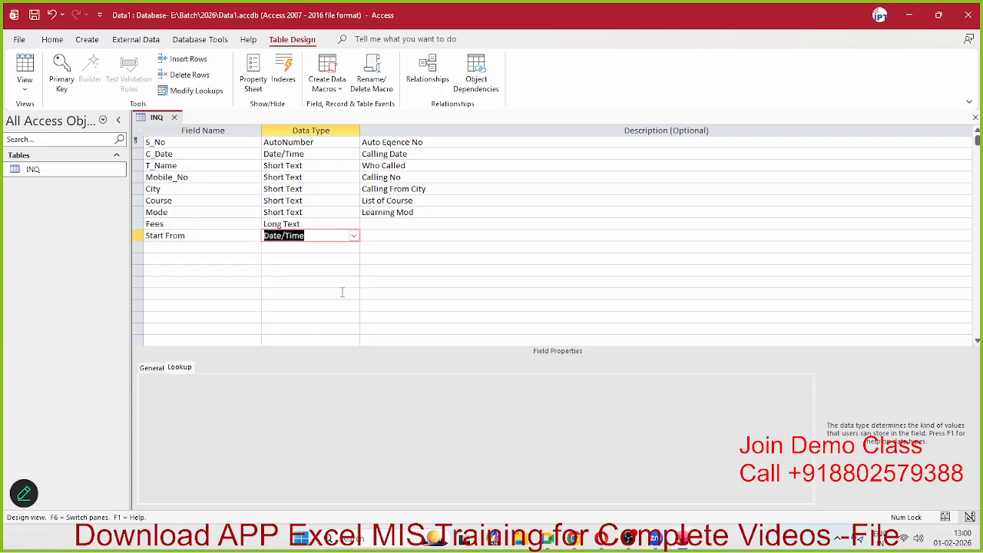
pyautogui.click(167, 252)
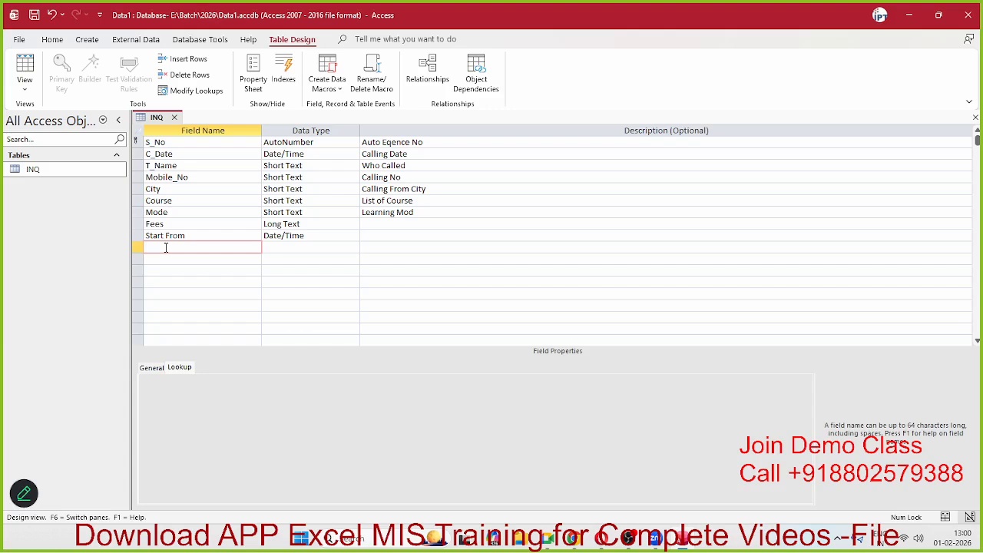
# Step: Create the Demo_Re field as Yes/No and review its Yes/No Format options
pyautogui.write('Demo_Re')
pyautogui.press('Tab')
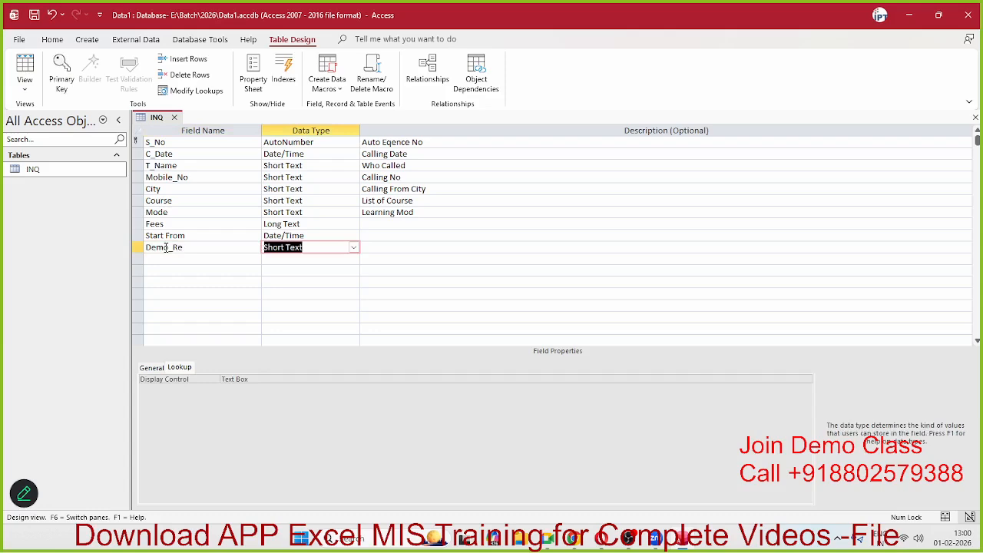
pyautogui.click(354, 248)
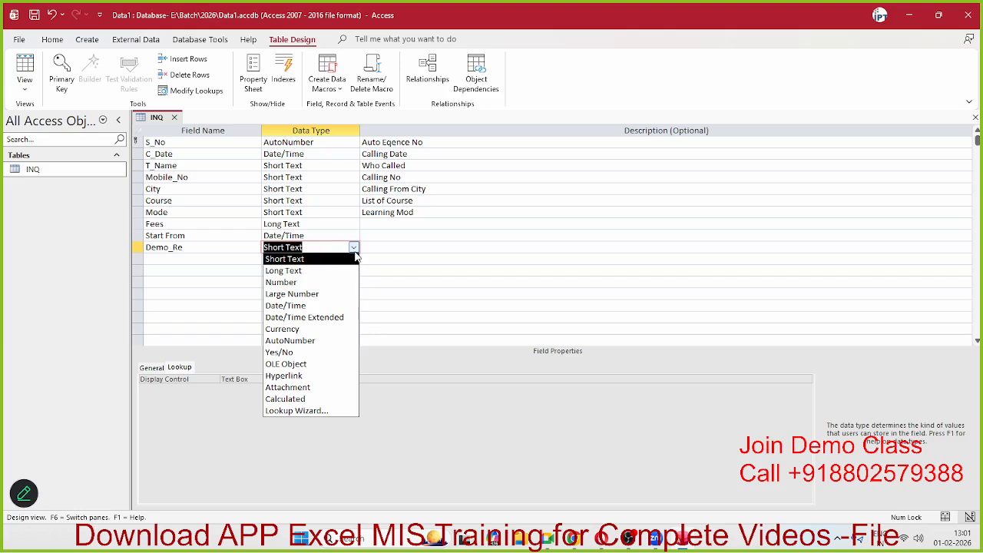
pyautogui.click(308, 354)
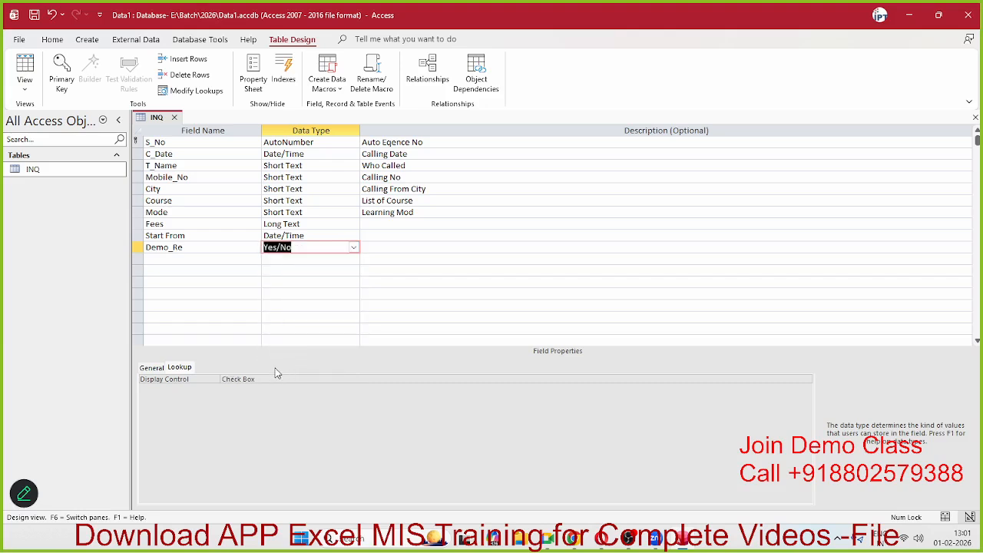
pyautogui.click(155, 369)
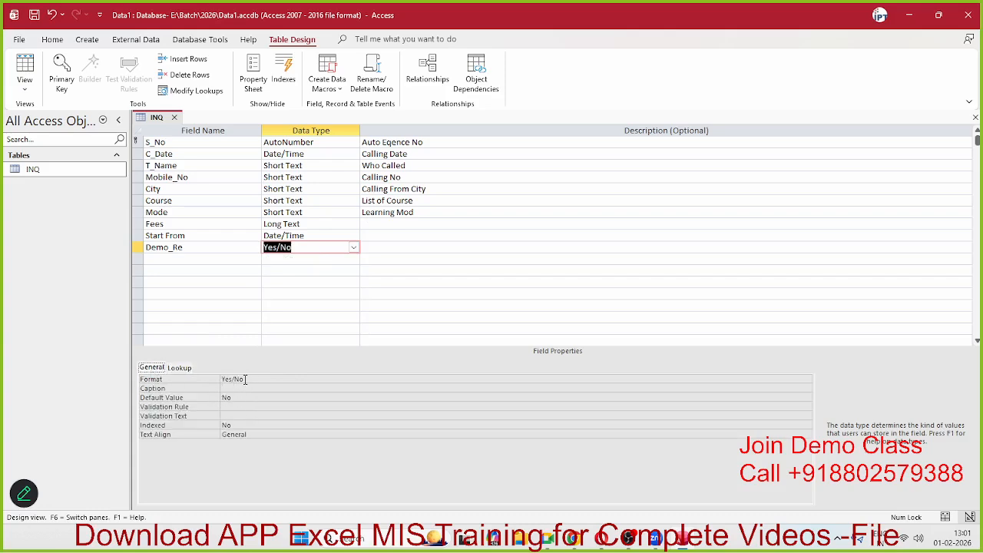
pyautogui.click(249, 379)
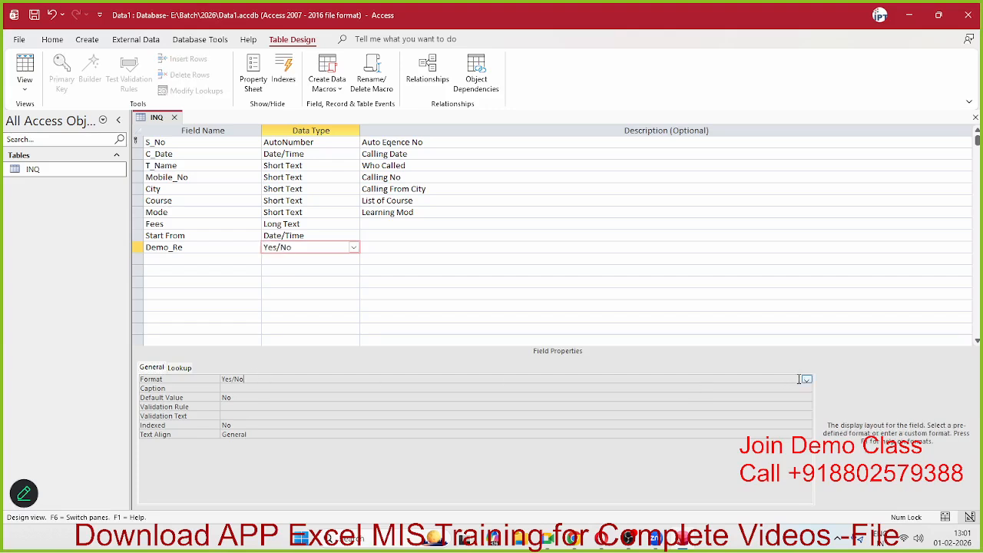
pyautogui.click(807, 381)
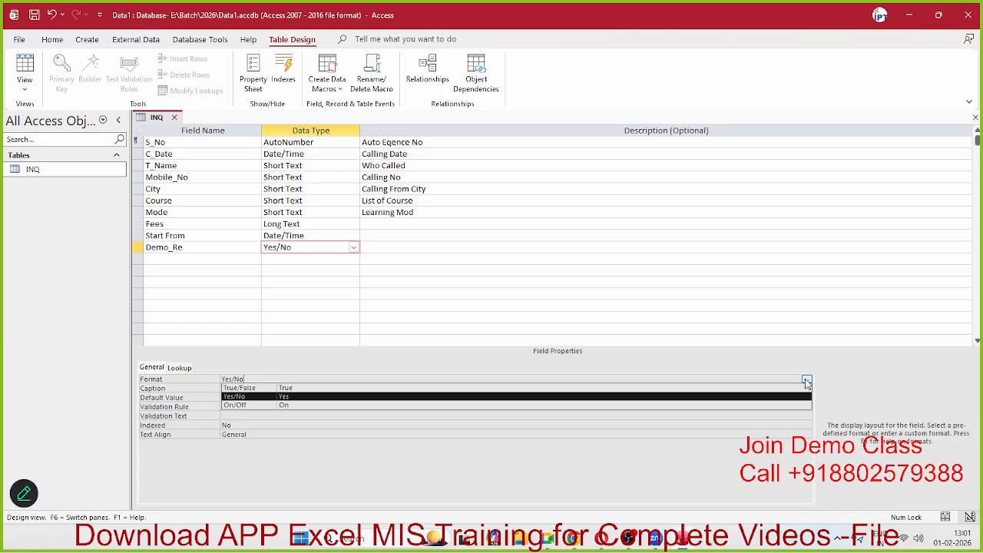
pyautogui.click(197, 261)
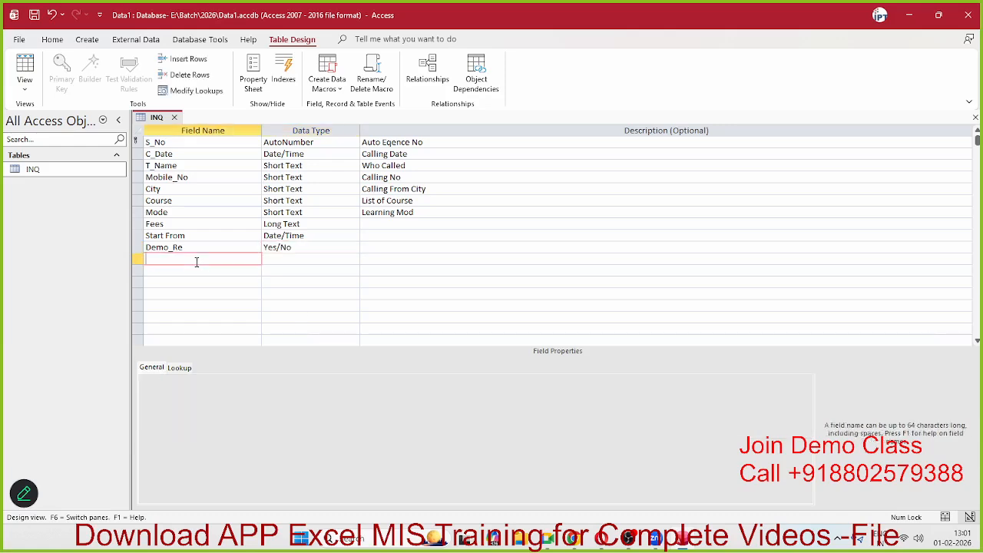
# Step: Create the Demo Date field as Date/Time, leaving its description blank
pyautogui.write('Demo Date')
pyautogui.press('Tab')
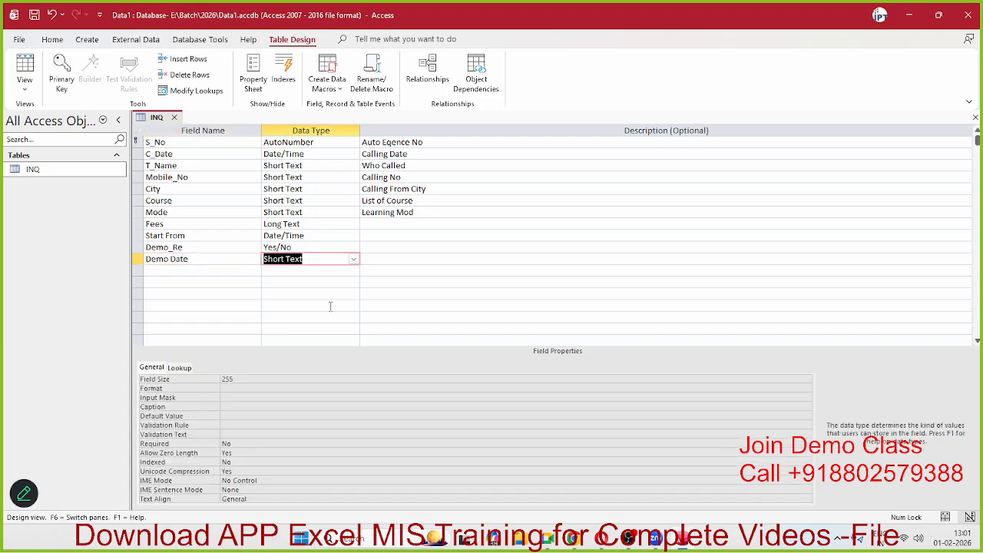
pyautogui.click(354, 262)
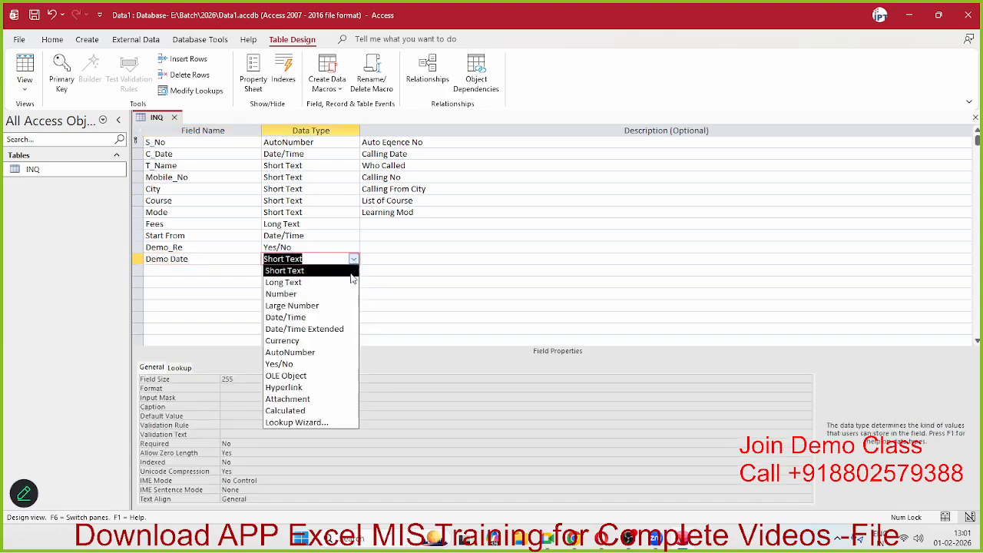
pyautogui.click(345, 314)
pyautogui.press('Tab')
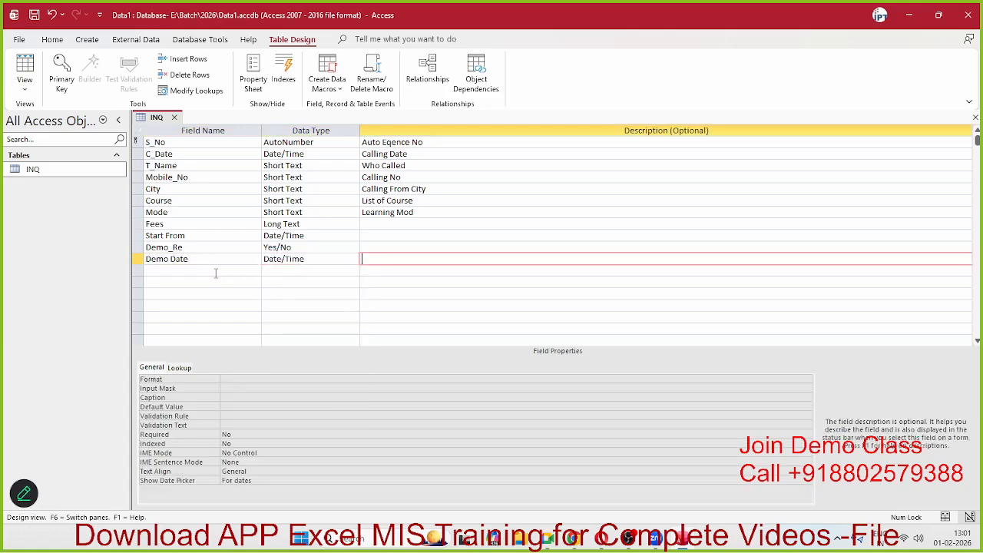
pyautogui.press('Tab')
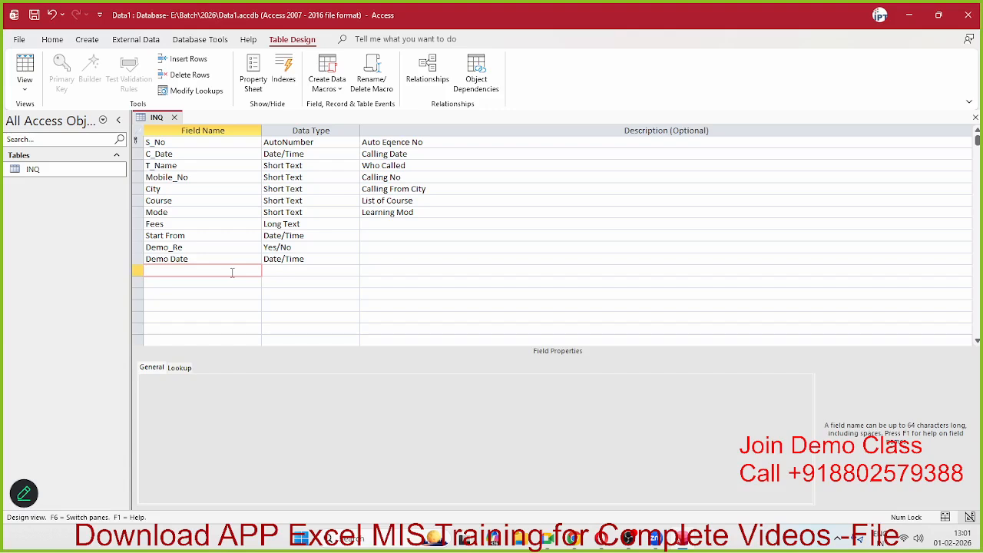
# Step: Add a Joining_Status field and start a Lookup Wizard with typed-in values
pyautogui.write('Joining_Status')
pyautogui.press('Tab')
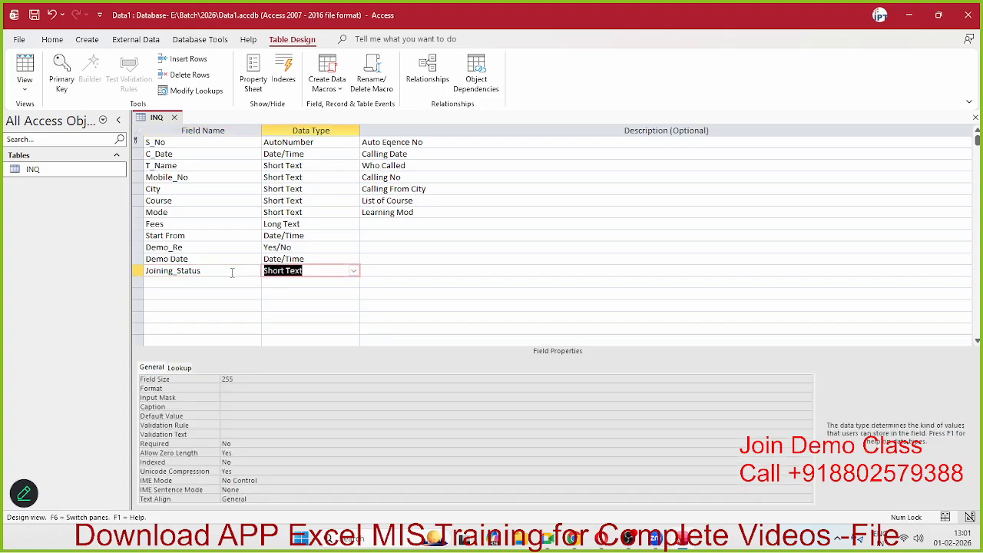
pyautogui.click(353, 272)
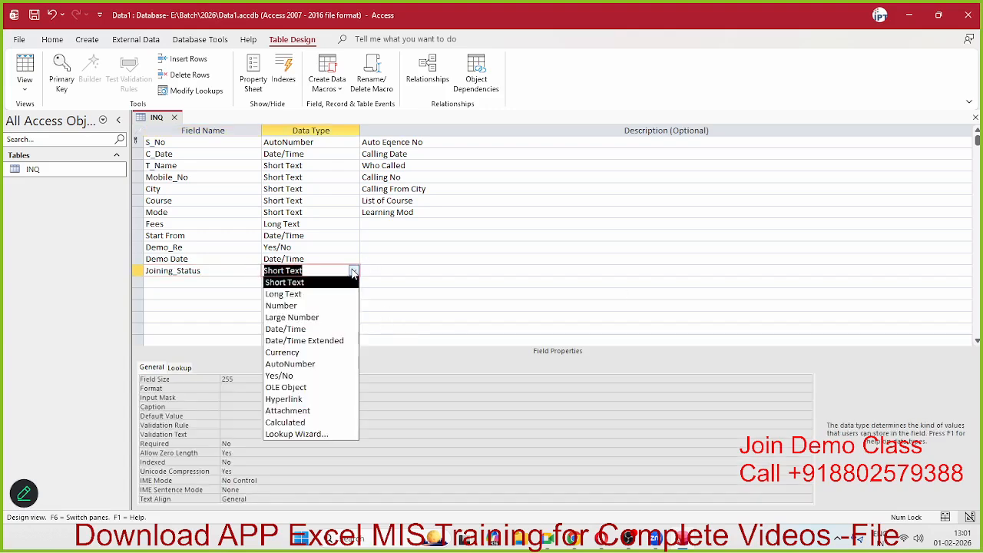
pyautogui.click(333, 439)
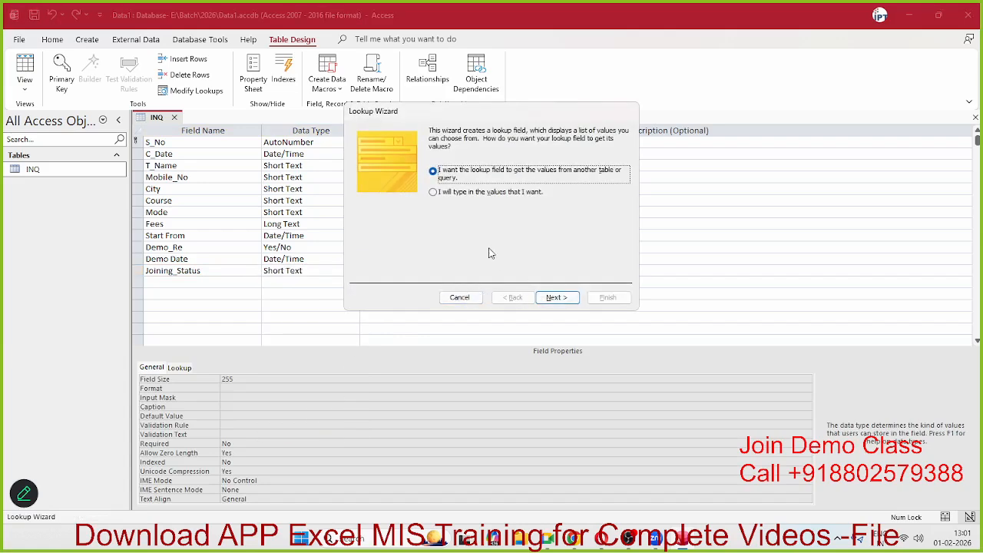
pyautogui.click(482, 194)
pyautogui.click(555, 297)
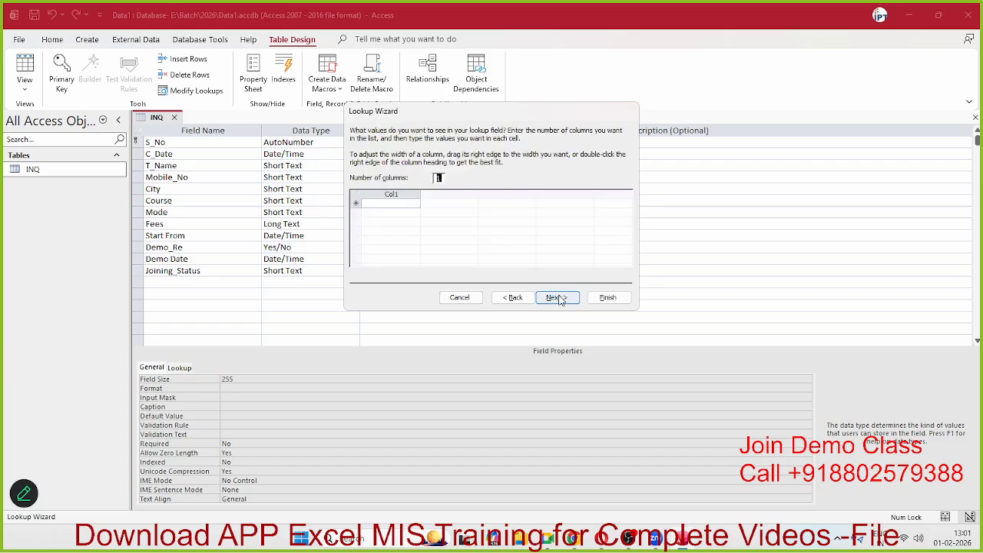
# Step: Enter the lookup values NO, Join and PTJ and finish the wizard
pyautogui.click(401, 206)
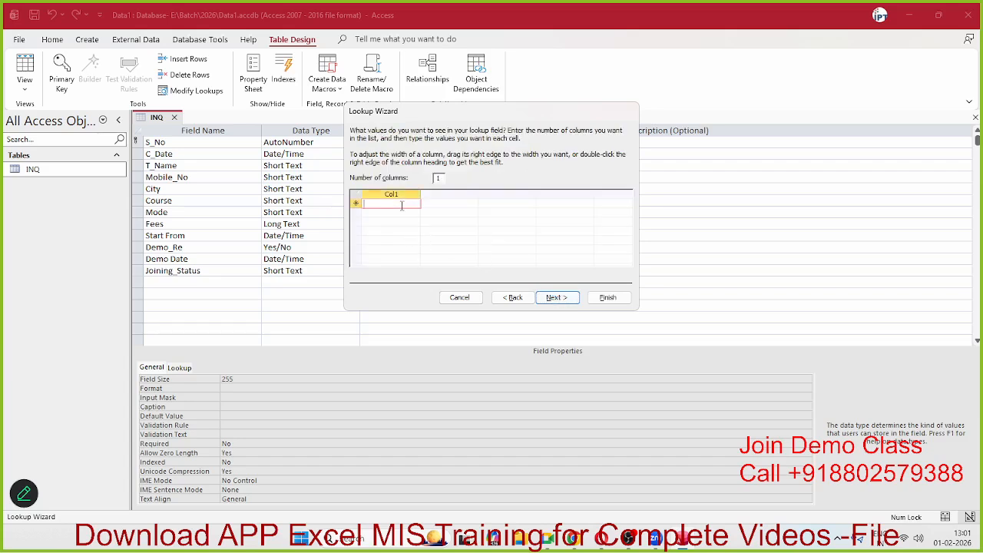
pyautogui.write('NO')
pyautogui.press('Return')
pyautogui.write('Join')
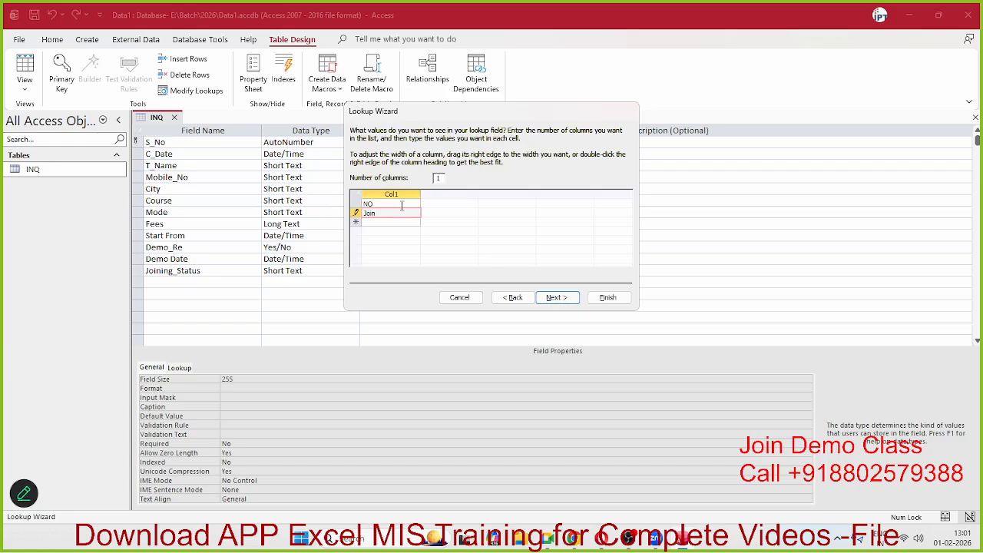
pyautogui.press('Return')
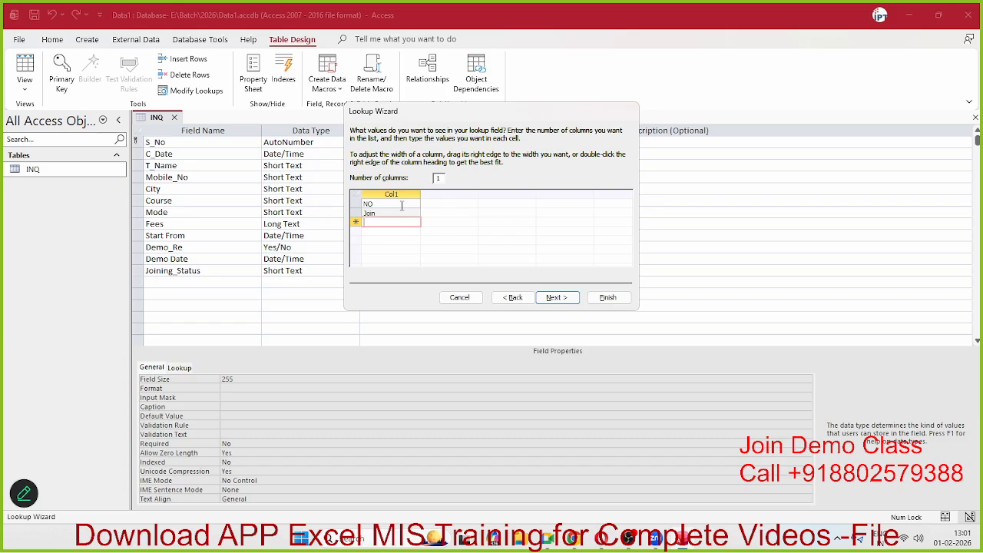
pyautogui.write('PTJ')
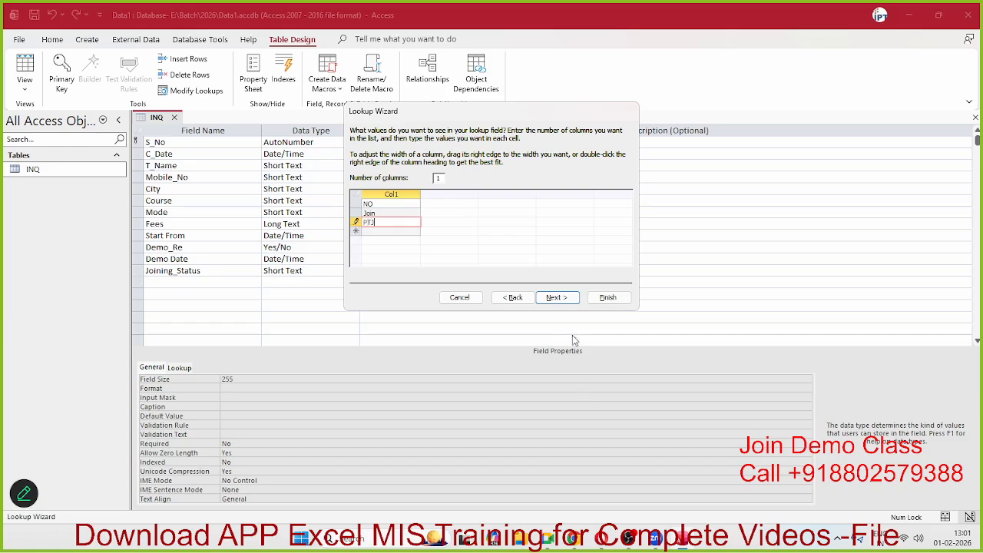
pyautogui.click(557, 299)
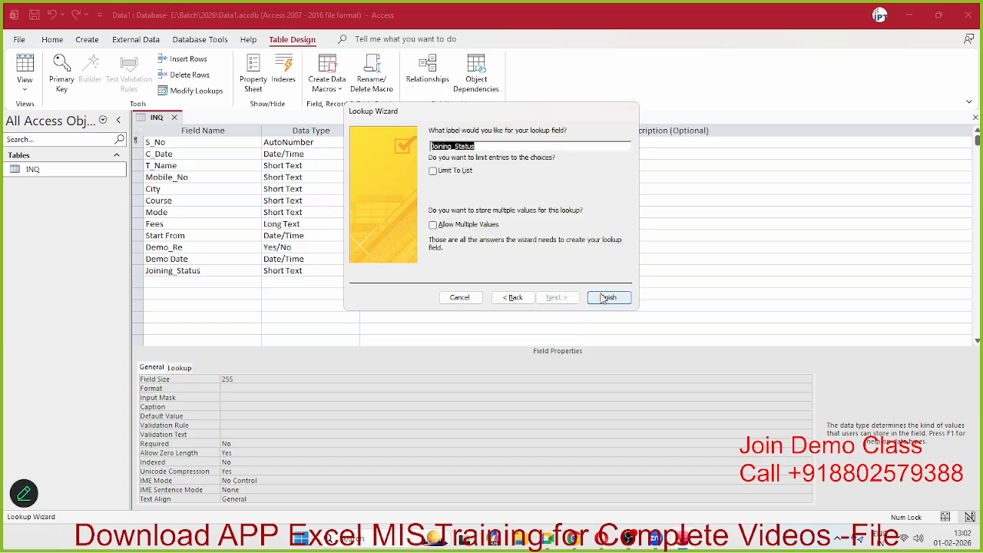
pyautogui.click(605, 298)
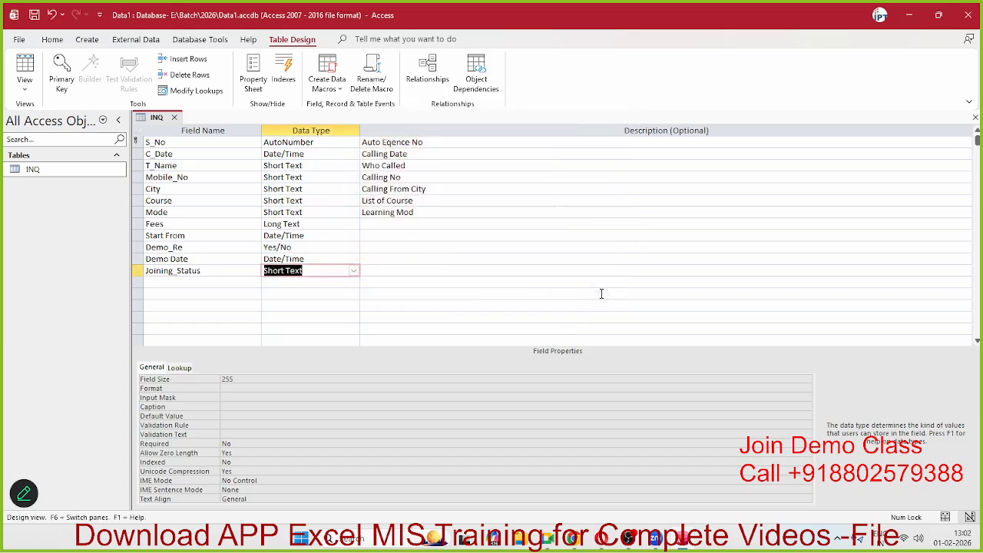
pyautogui.click(186, 282)
# Step: Add a Bill field of type Attachment with the description 'attached Invoice'
pyautogui.write('C')
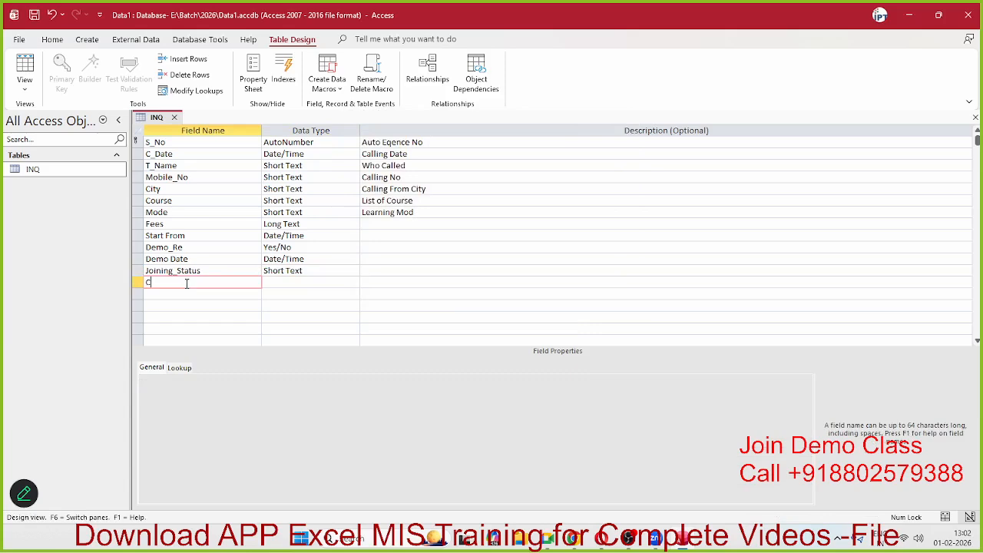
pyautogui.press('BackSpace')
pyautogui.write('Bill')
pyautogui.press('Tab')
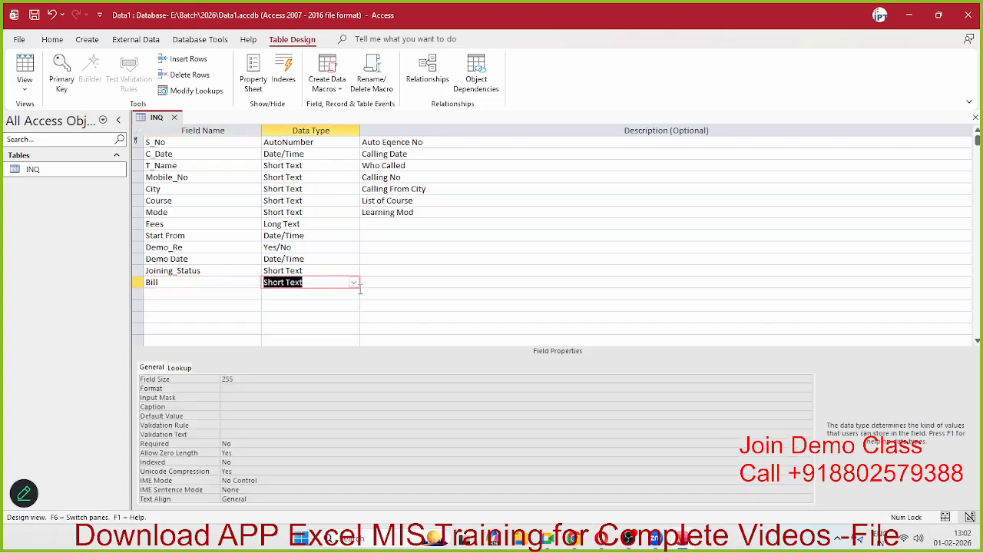
pyautogui.click(353, 283)
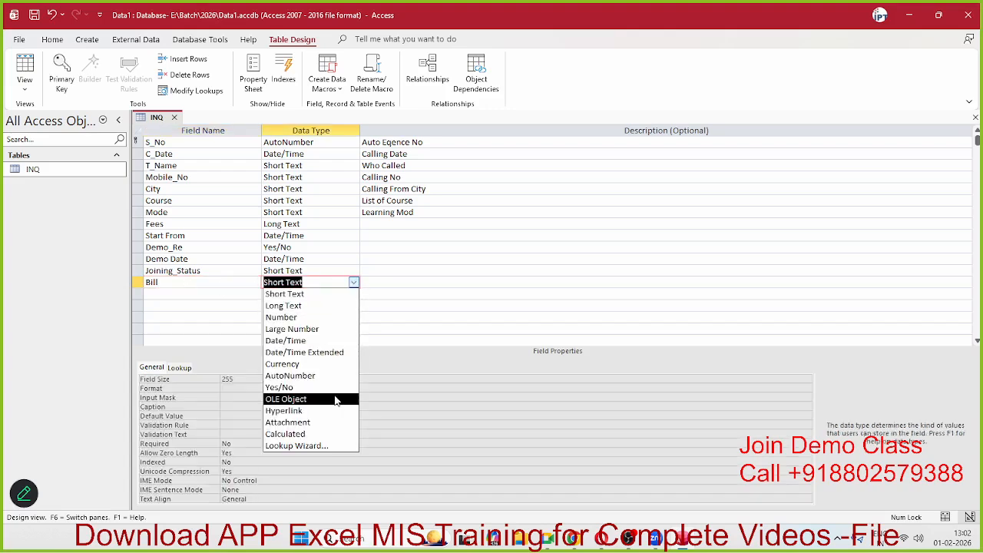
pyautogui.click(313, 424)
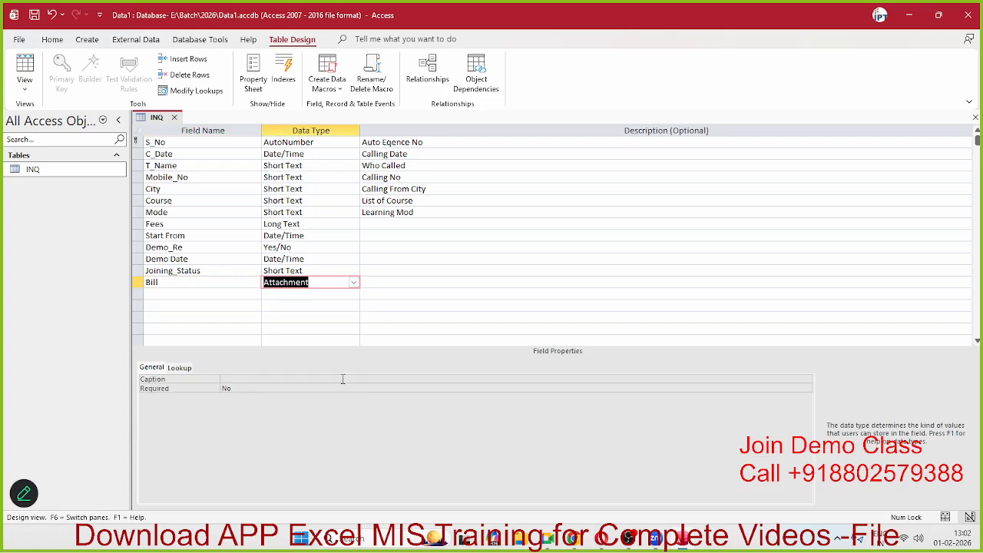
pyautogui.click(375, 282)
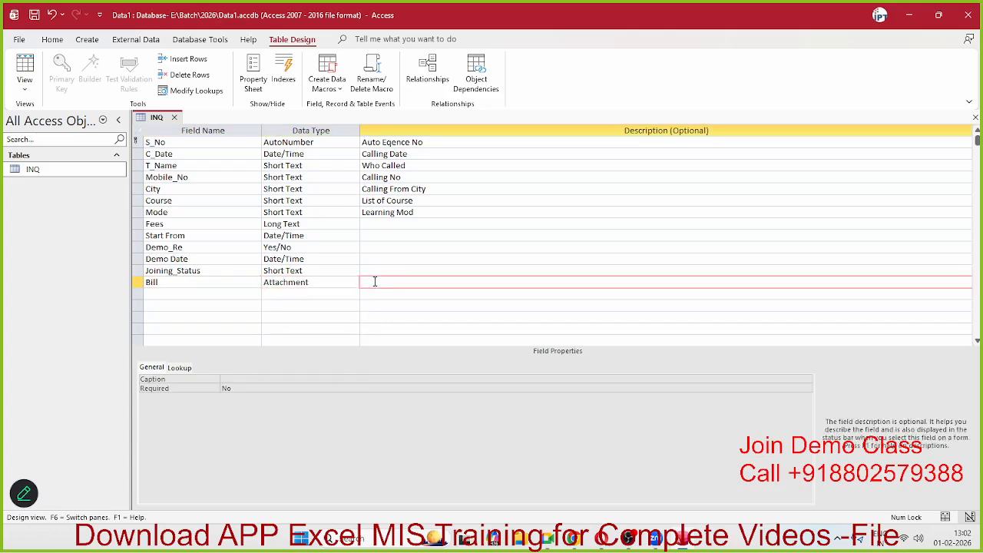
pyautogui.write('attached Invoice')
# Step: Add a Comment field with the Long Text data type
pyautogui.click(248, 297)
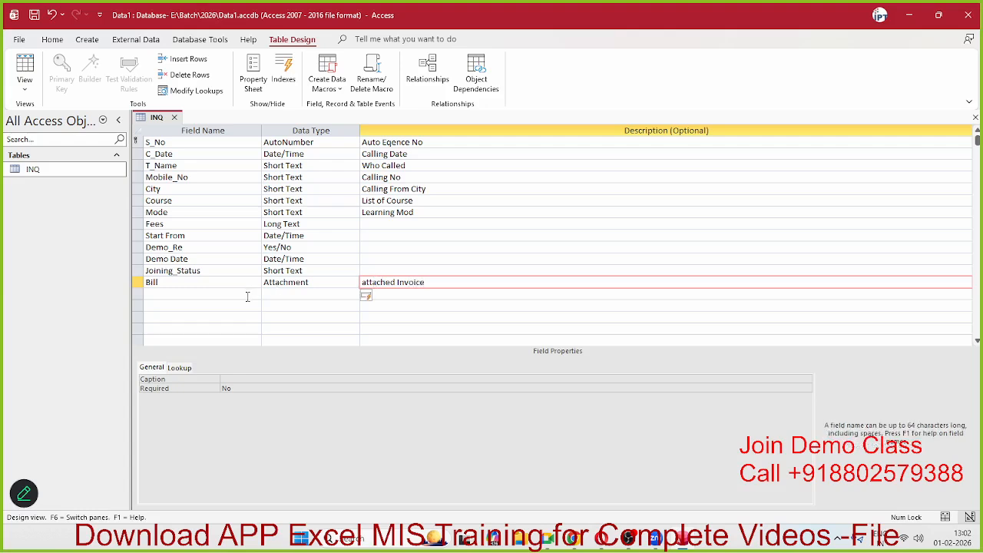
pyautogui.write('Comment')
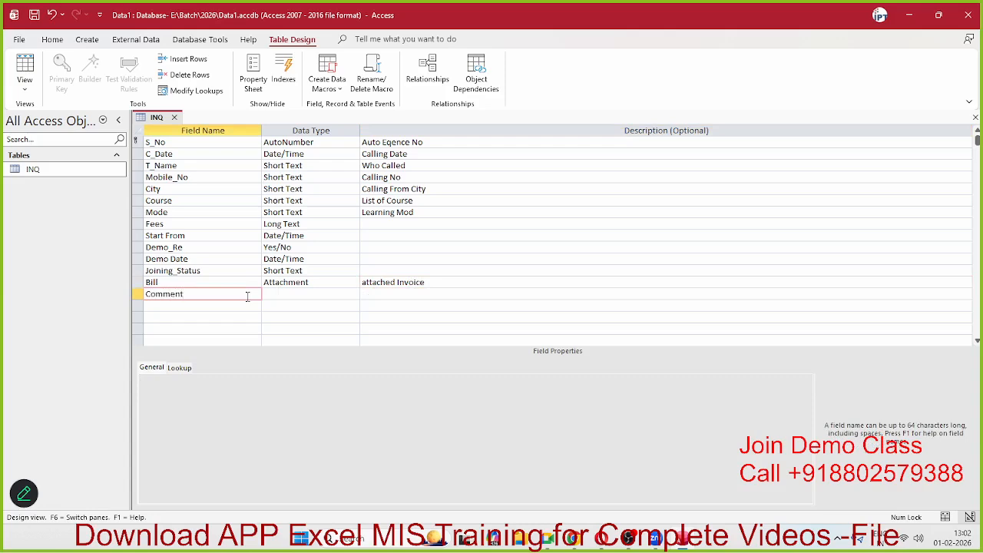
pyautogui.press('Tab')
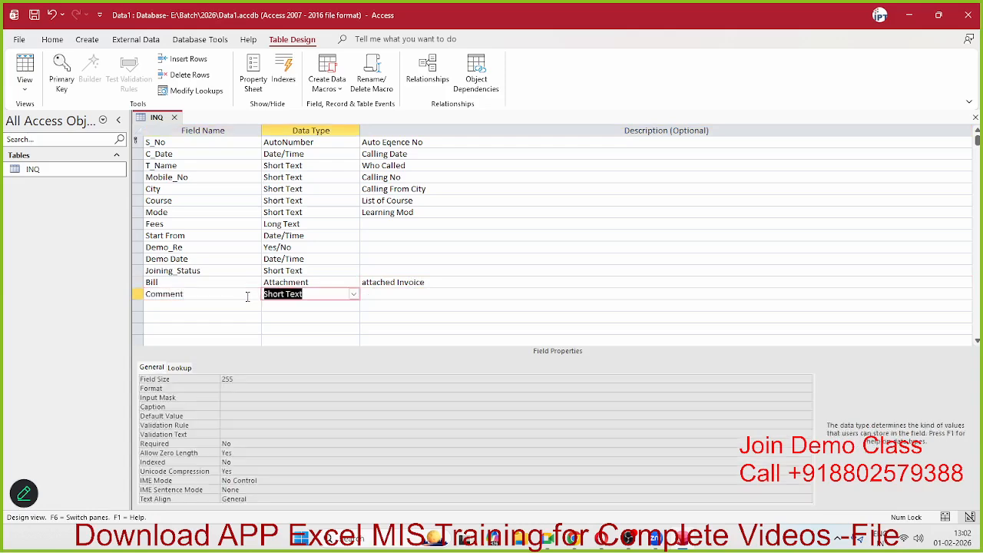
pyautogui.click(353, 295)
pyautogui.click(331, 317)
pyautogui.click(292, 236)
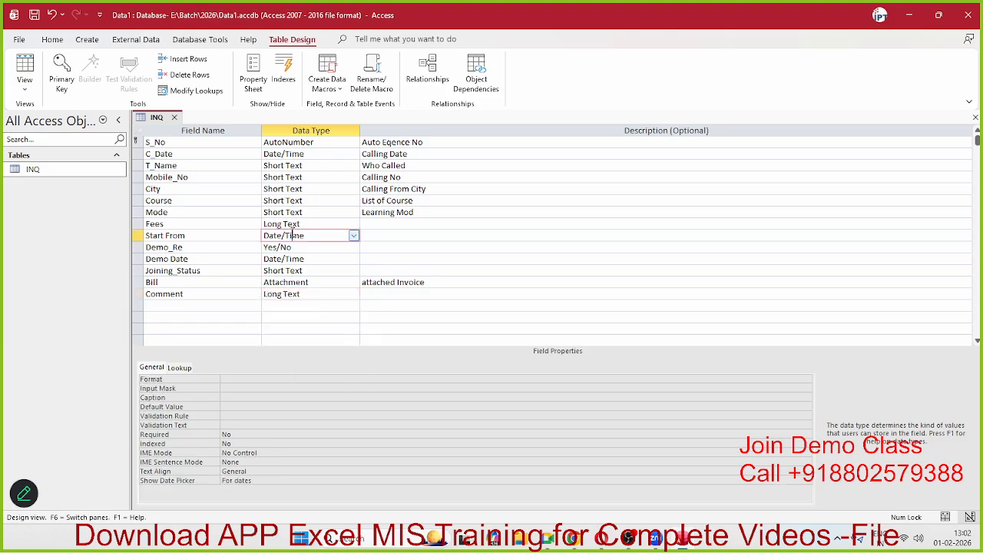
# Step: Save and close the INQ design, then open INQ's datasheet and close it
pyautogui.click(174, 118)
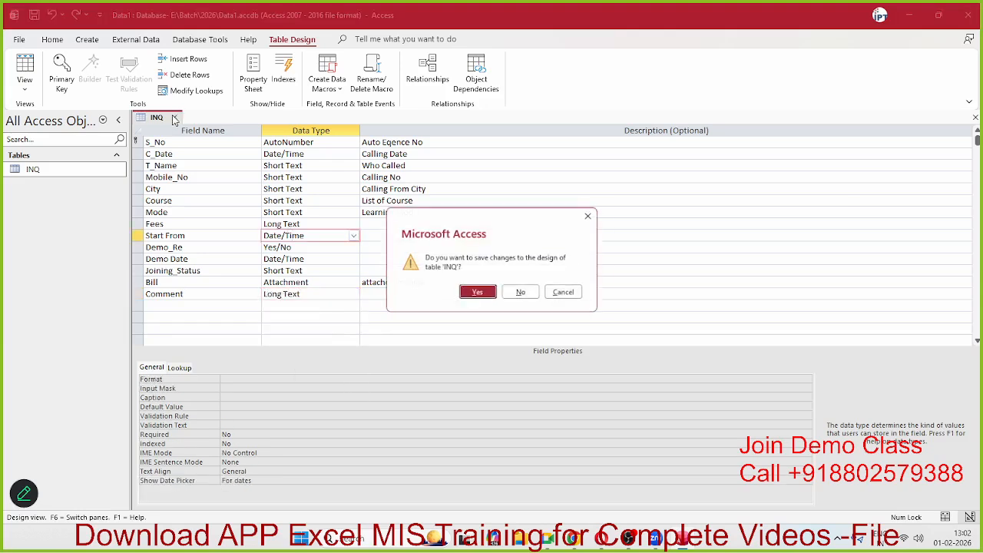
pyautogui.click(489, 297)
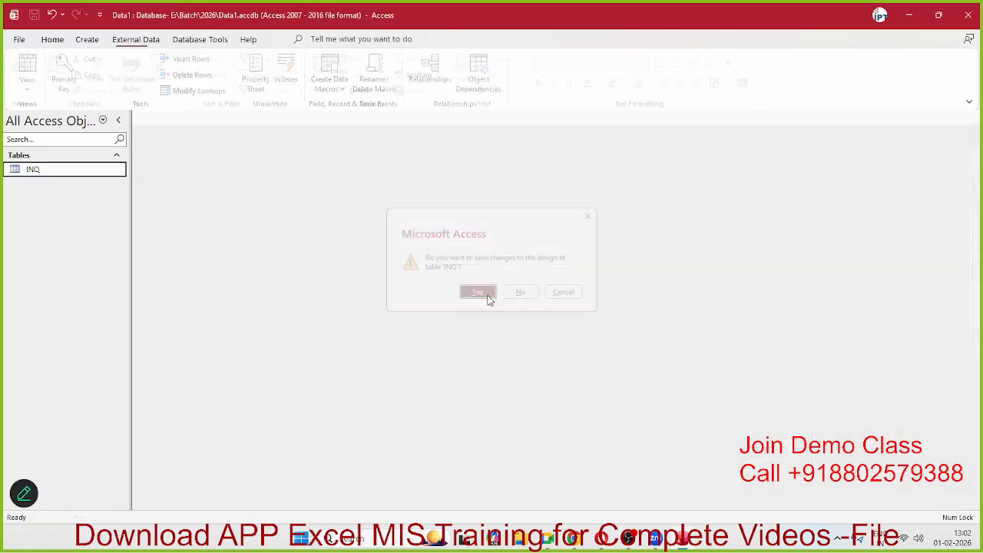
pyautogui.hotkey('alt', 'Tab')
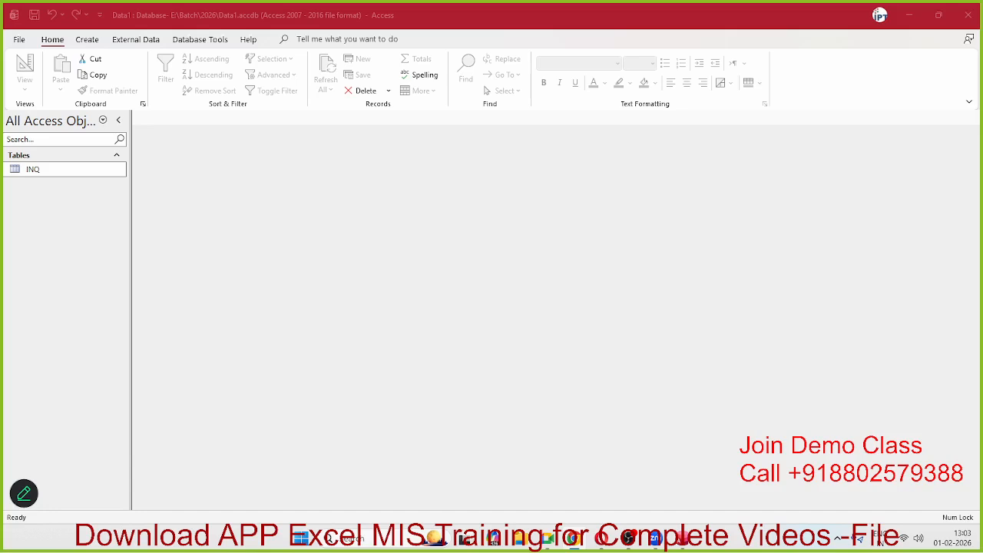
pyautogui.doubleClick(25, 171)
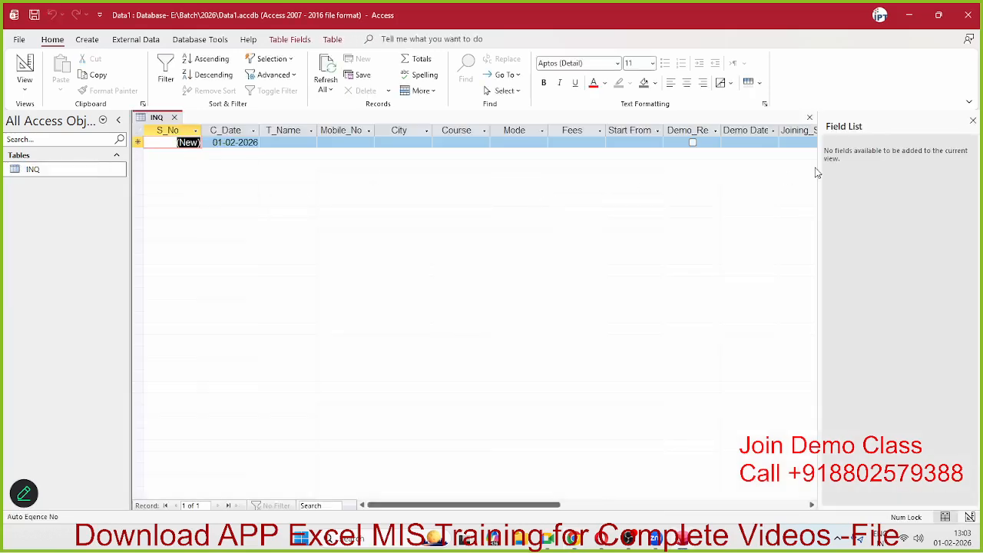
pyautogui.click(174, 118)
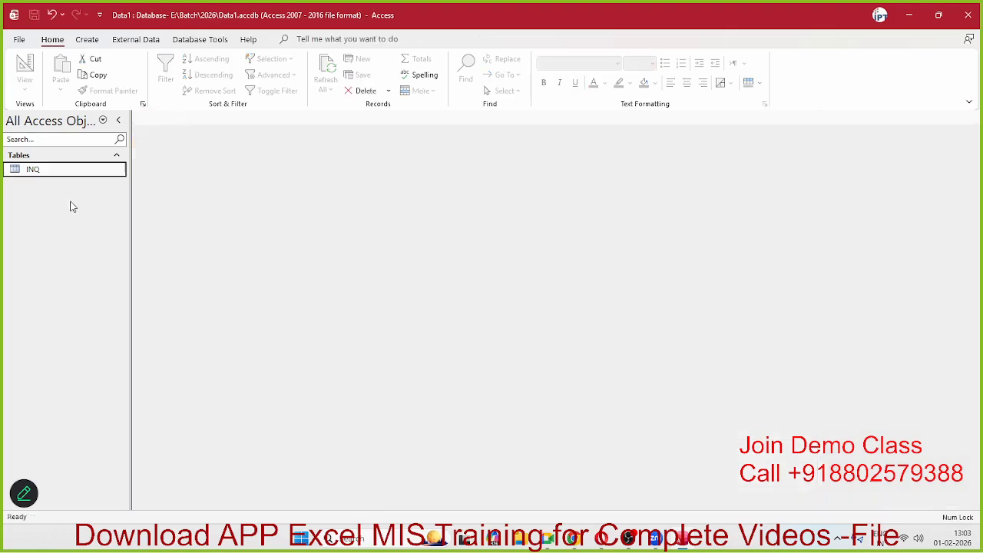
# Step: Create a new blank table, save it as Table1, and switch it to Design view
pyautogui.click(92, 38)
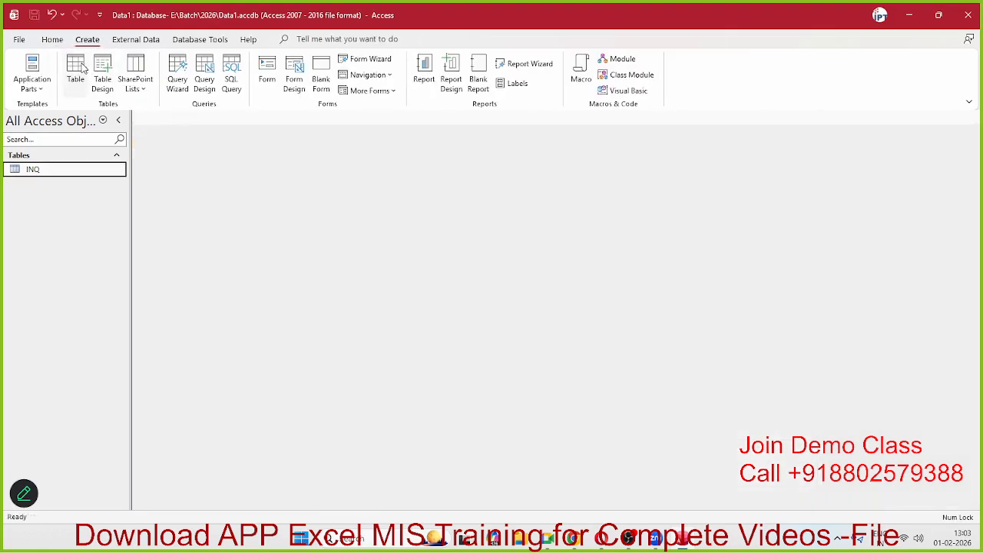
pyautogui.click(81, 69)
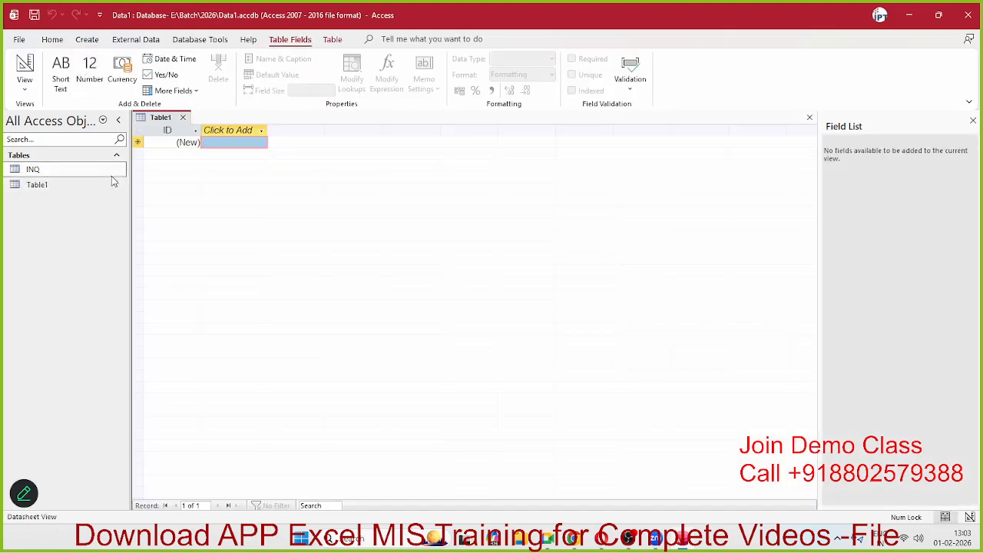
pyautogui.click(24, 83)
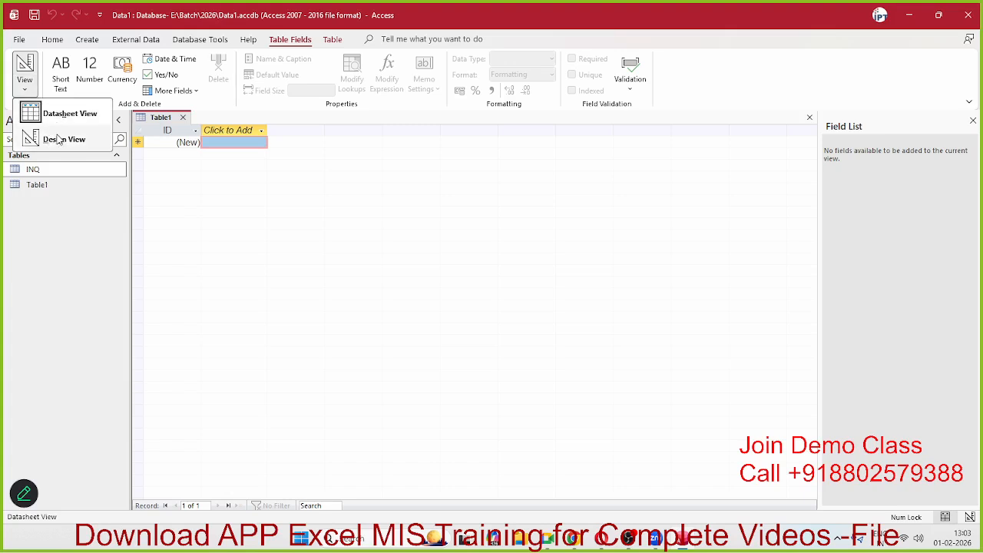
pyautogui.click(51, 139)
pyautogui.click(473, 209)
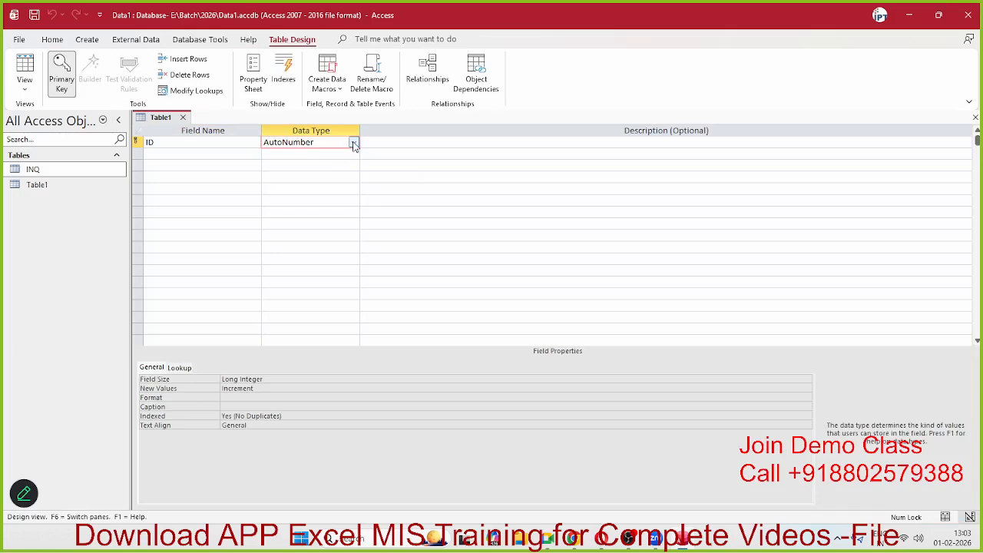
# Step: Leave the ID field as AutoNumber and show the second field's data type choices
pyautogui.click(353, 143)
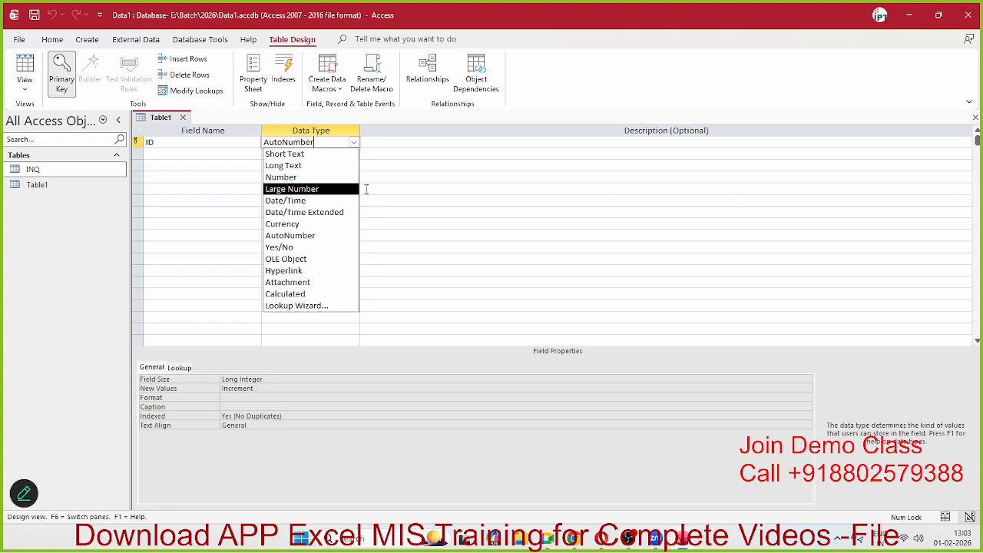
pyautogui.click(402, 188)
pyautogui.click(308, 159)
pyautogui.click(353, 154)
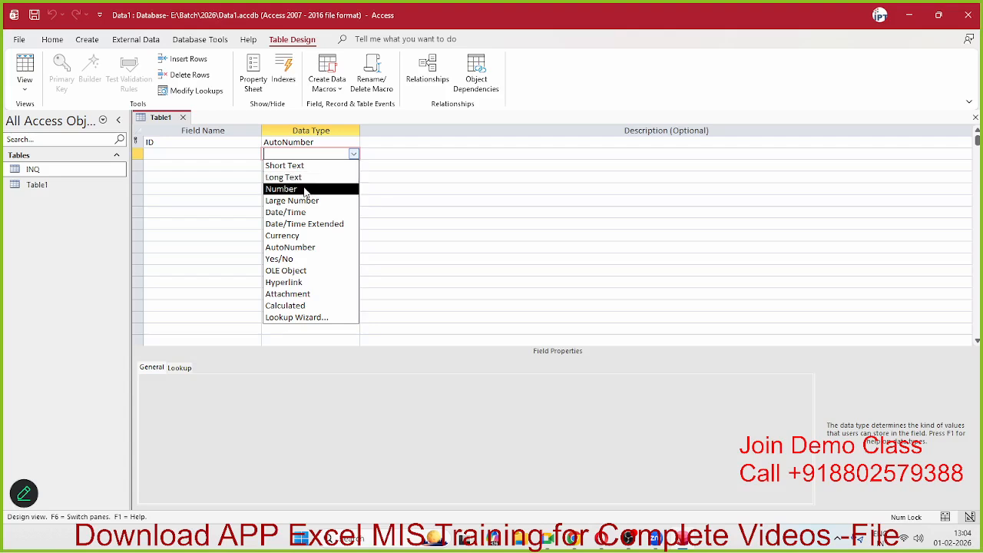
# Step: Make the second field Long Text, then Number with a Double field size
pyautogui.click(306, 177)
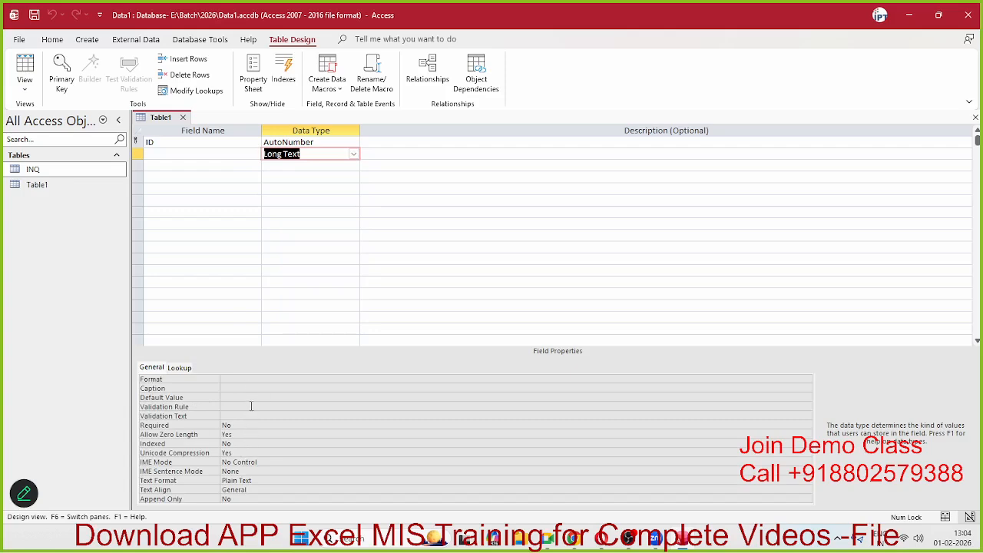
pyautogui.click(353, 154)
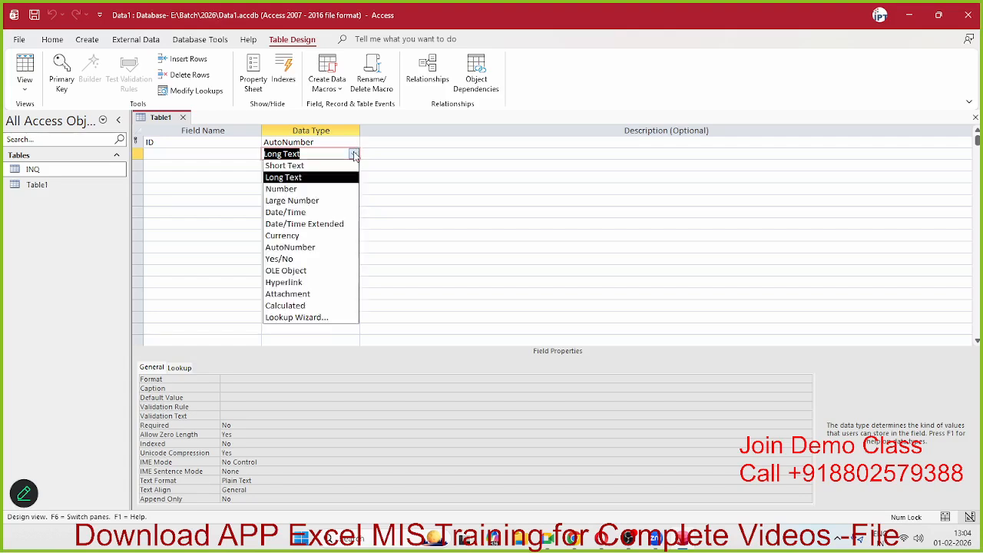
pyautogui.click(325, 188)
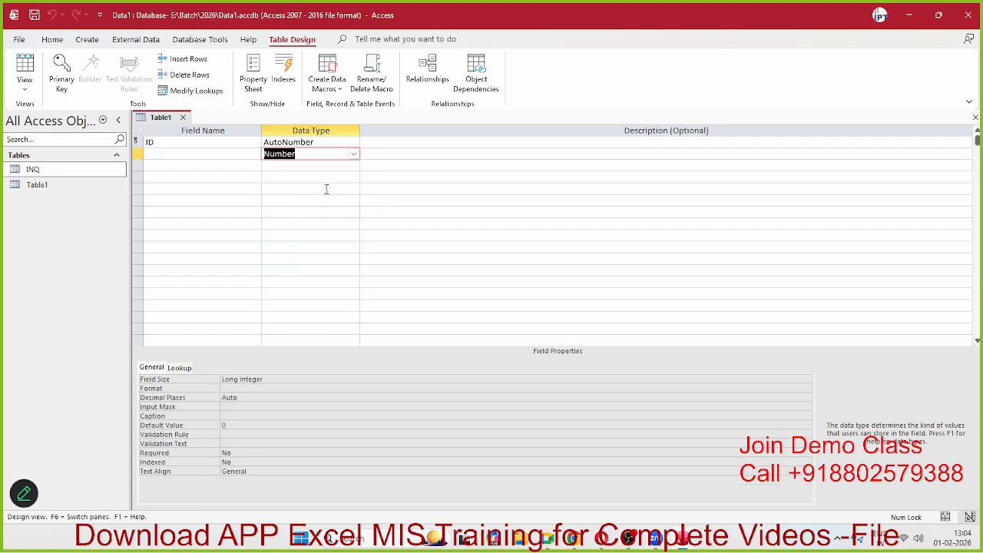
pyautogui.click(682, 380)
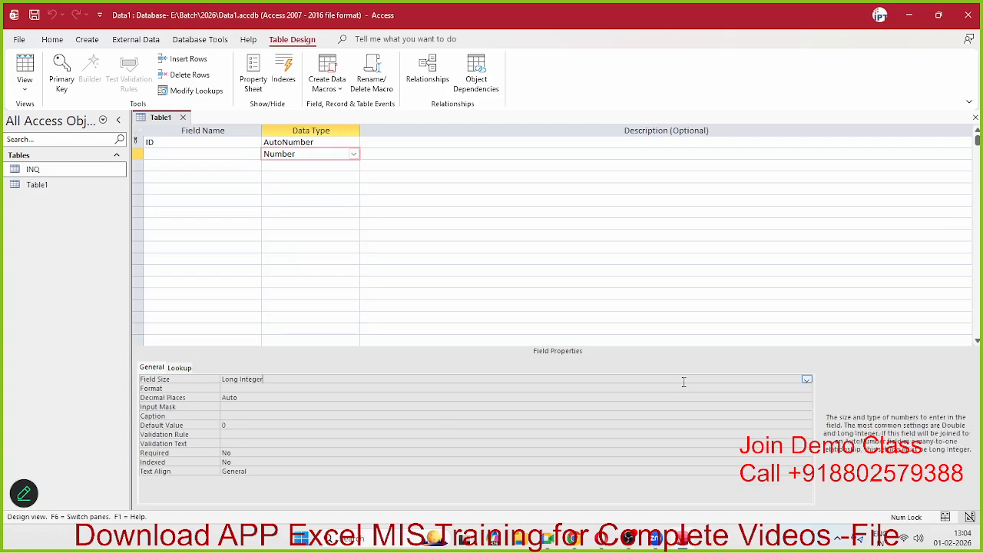
pyautogui.click(806, 380)
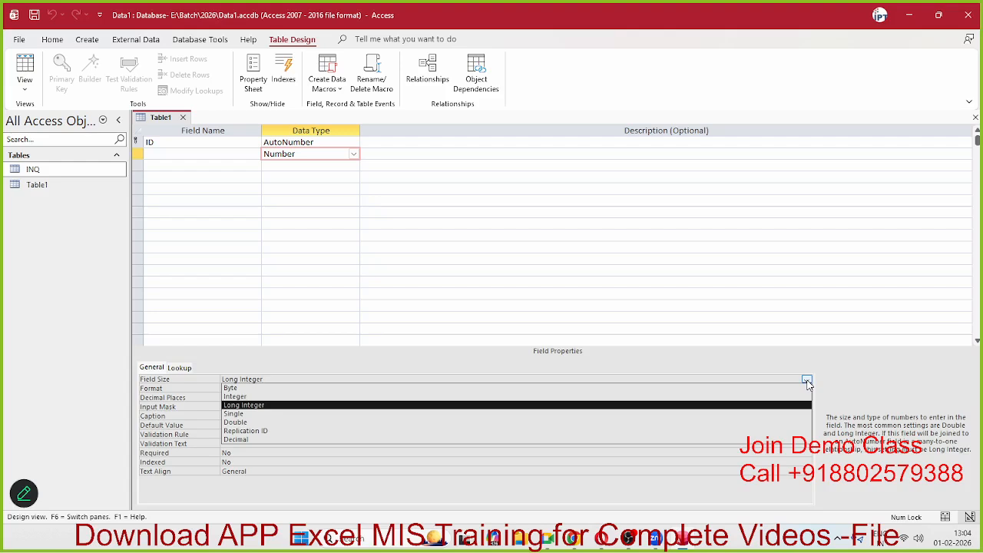
pyautogui.click(322, 422)
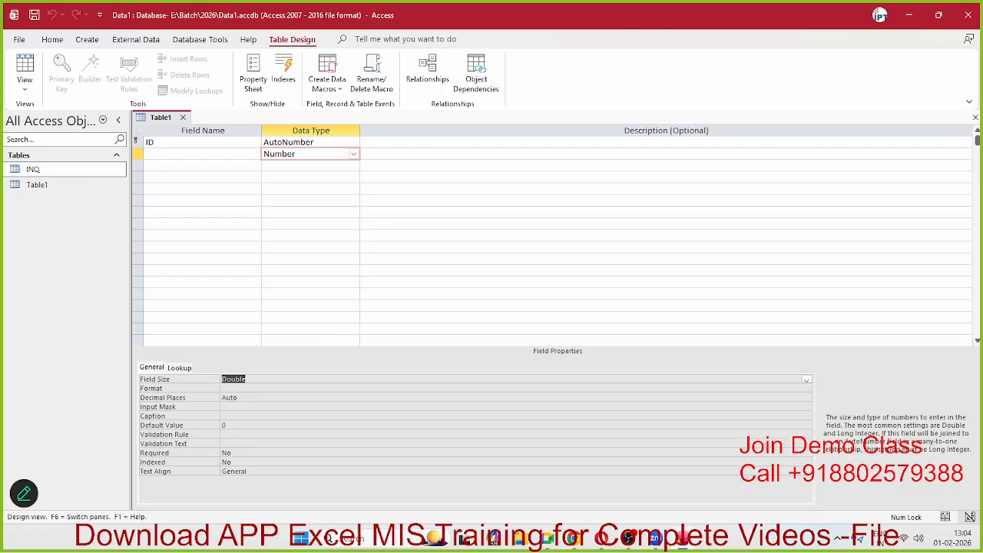
pyautogui.hotkey('alt', 'Tab')
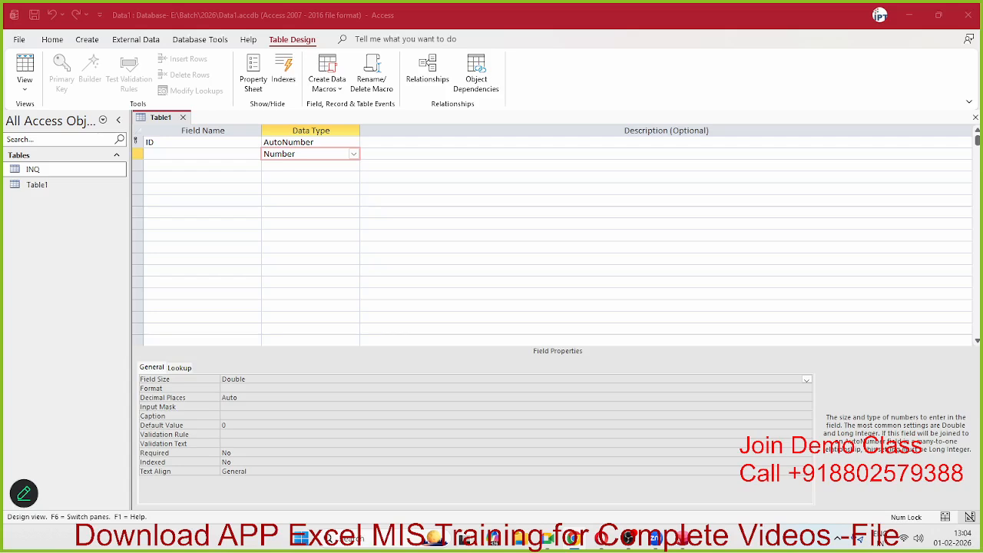
pyautogui.click(277, 382)
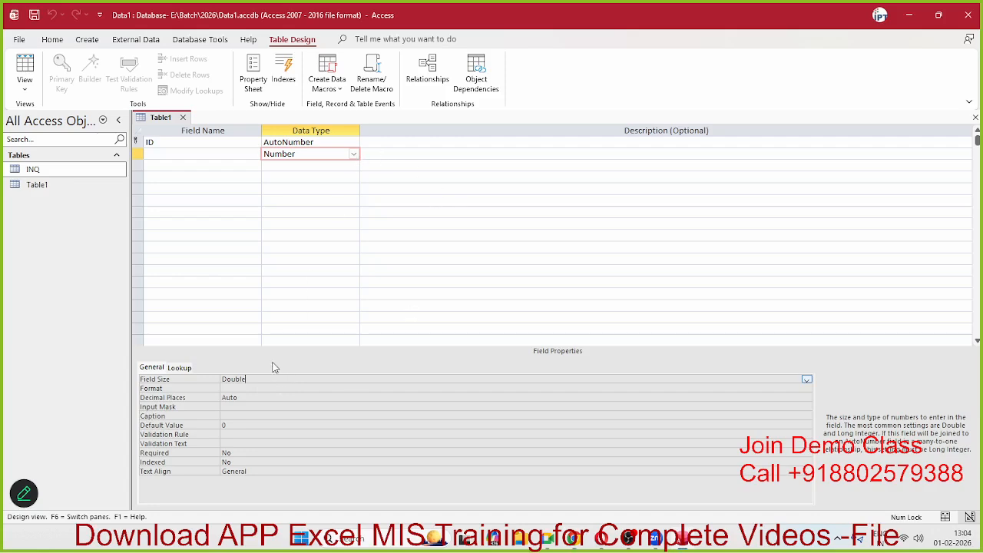
pyautogui.click(177, 378)
# Step: Try Large Number, then return the second field to Number with Long Integer size
pyautogui.click(354, 154)
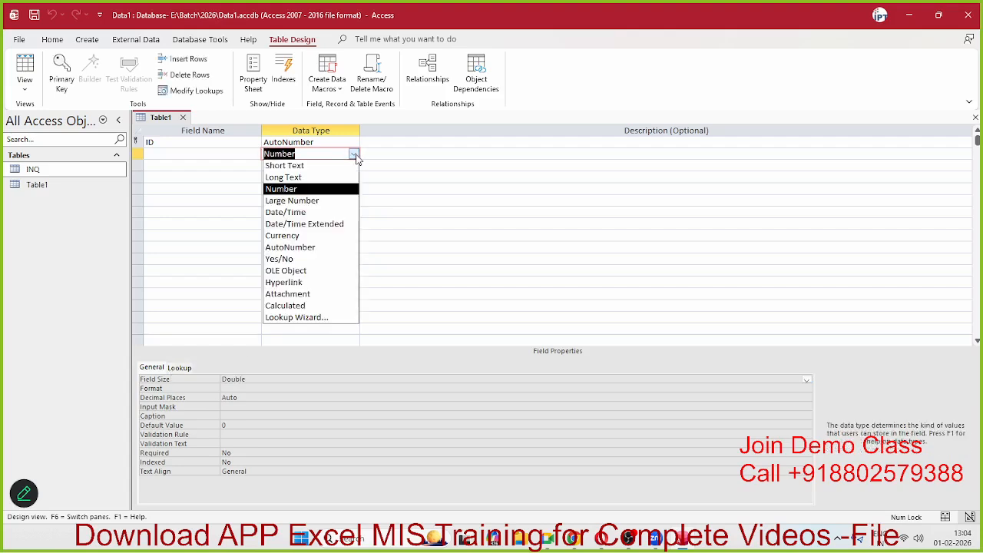
pyautogui.click(321, 201)
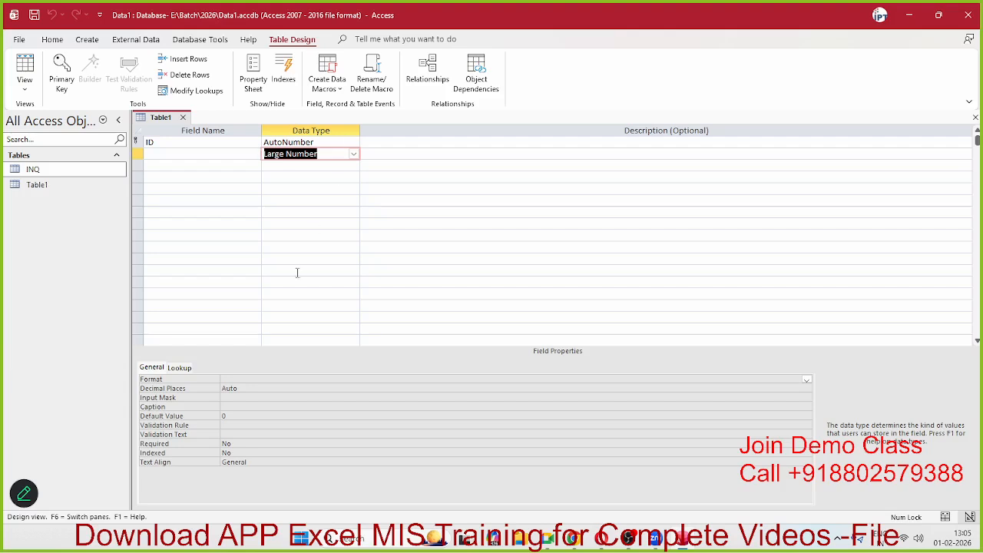
pyautogui.click(216, 391)
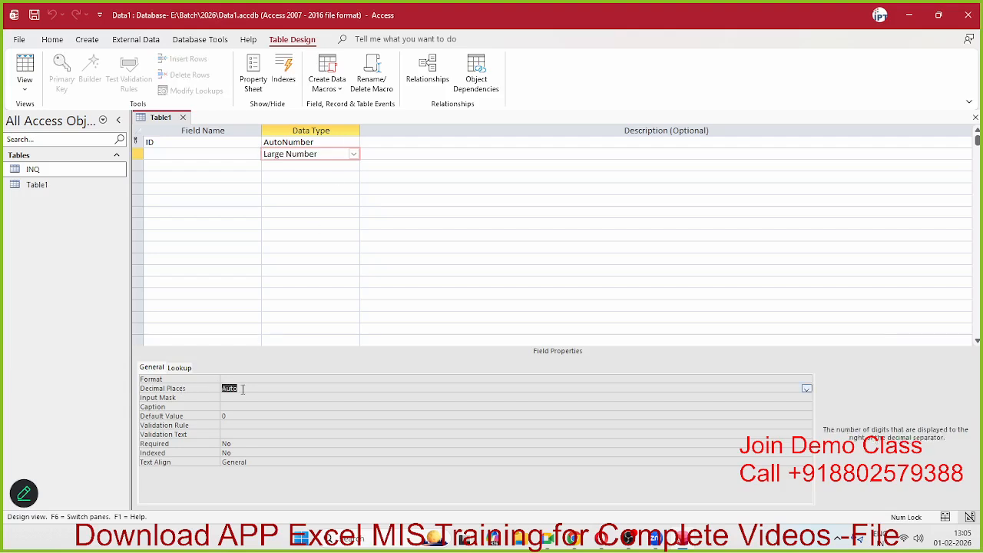
pyautogui.click(805, 390)
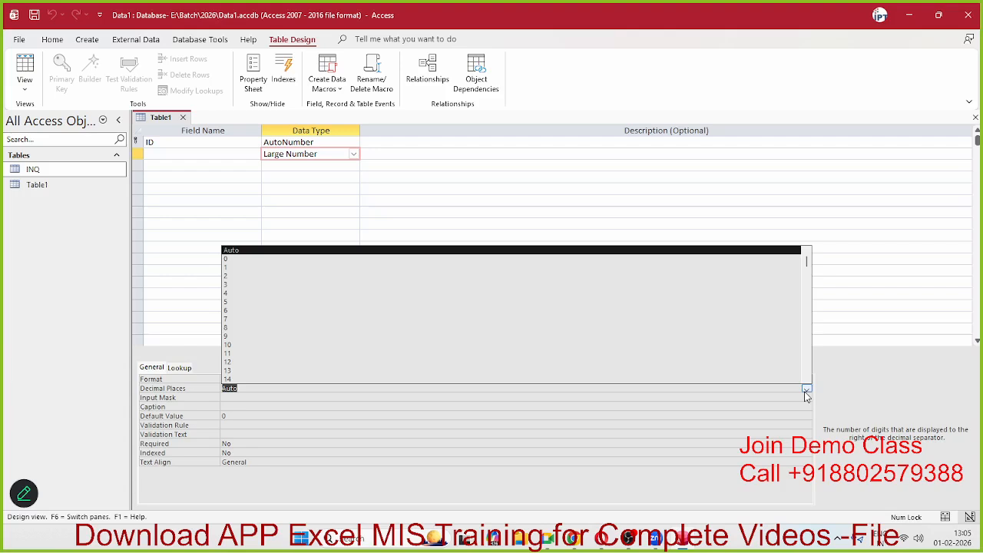
pyautogui.click(806, 391)
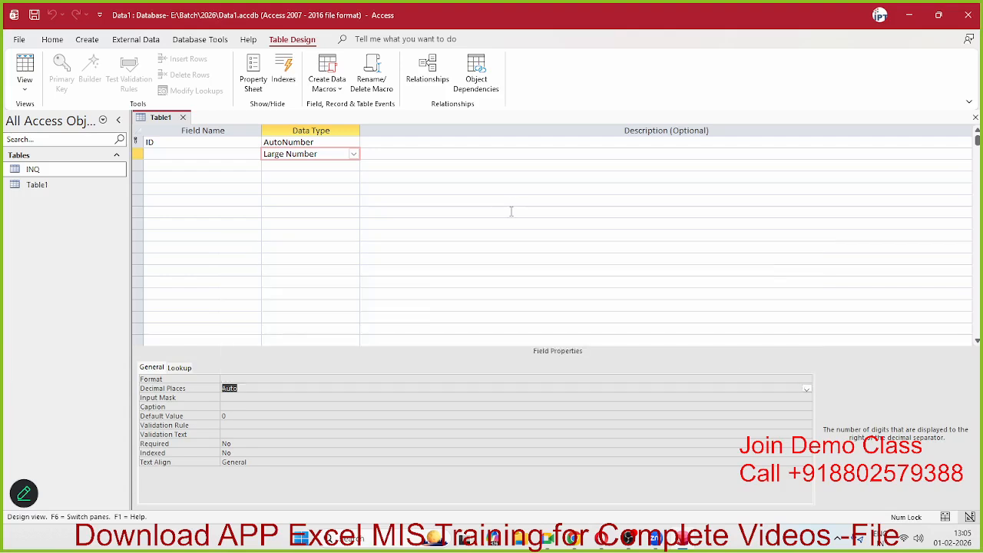
pyautogui.click(354, 154)
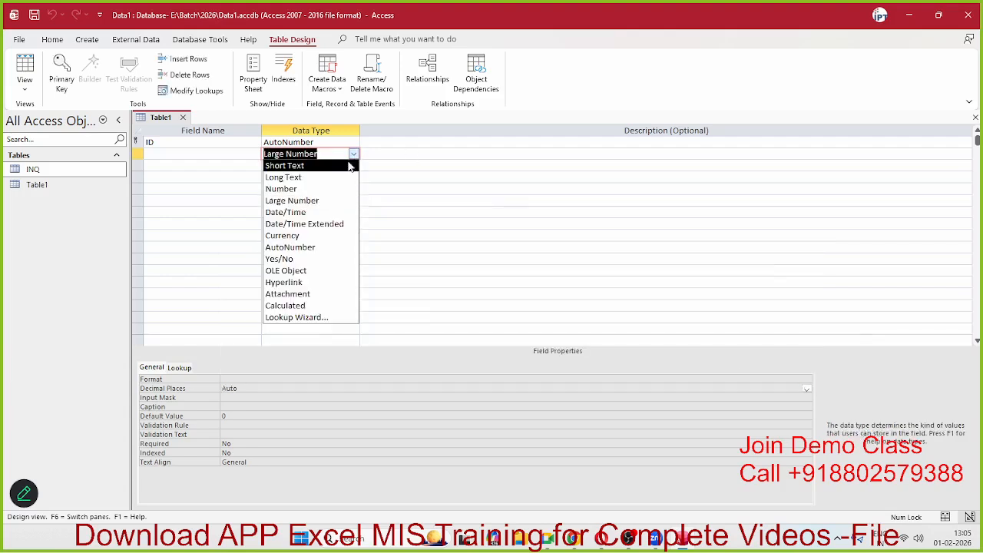
pyautogui.click(334, 189)
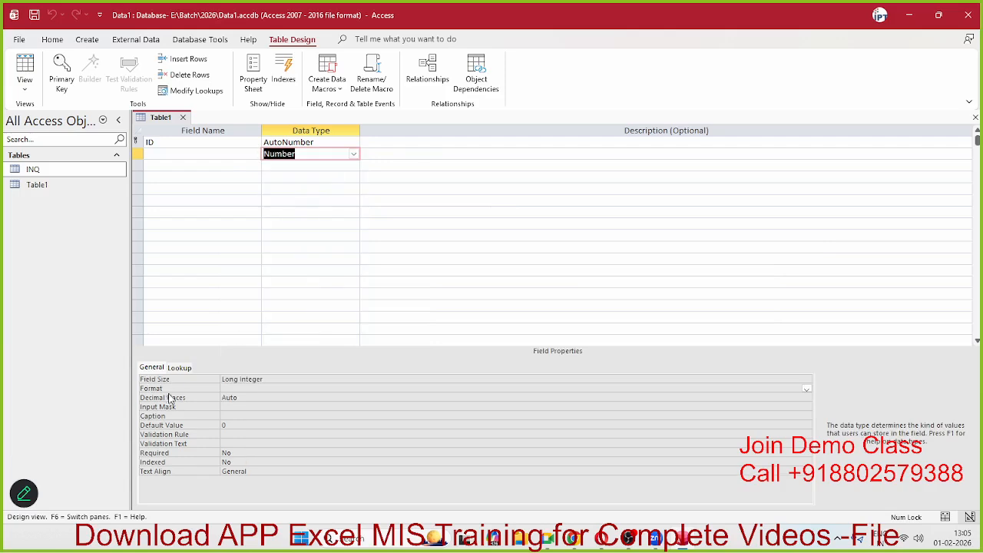
pyautogui.click(802, 379)
pyautogui.click(806, 381)
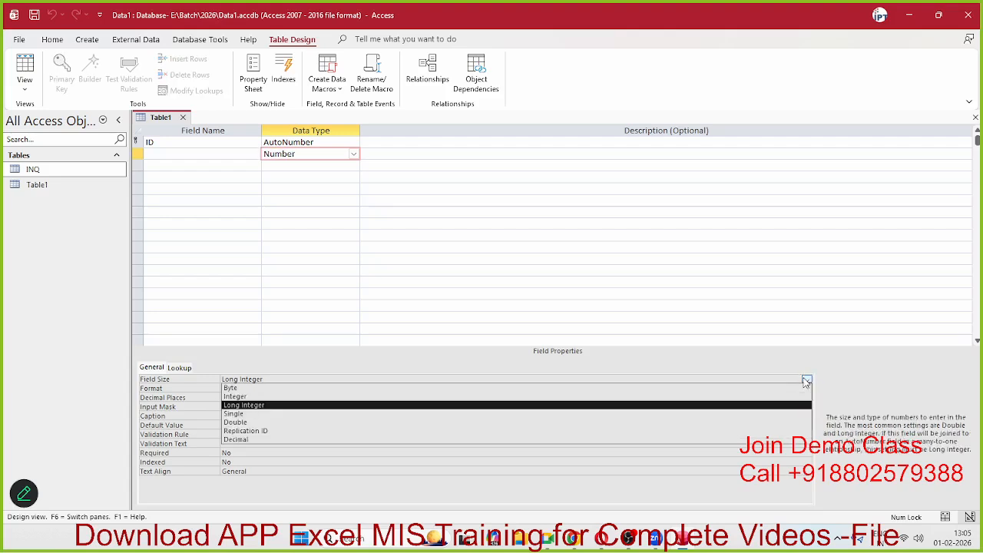
pyautogui.click(806, 381)
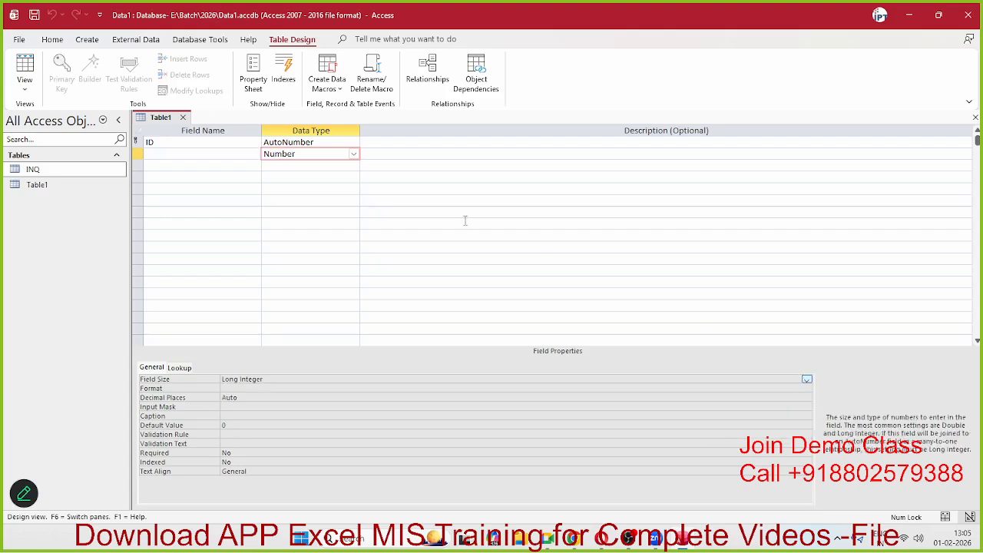
pyautogui.click(354, 154)
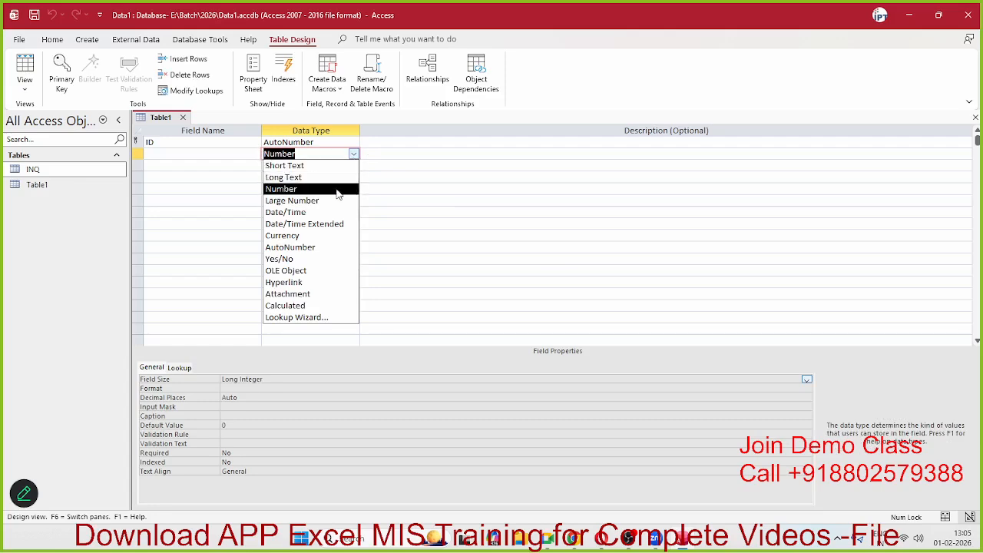
# Step: Switch the second field between Date/Time and Date/Time Extended, finishing on Date/Time Extended
pyautogui.click(329, 215)
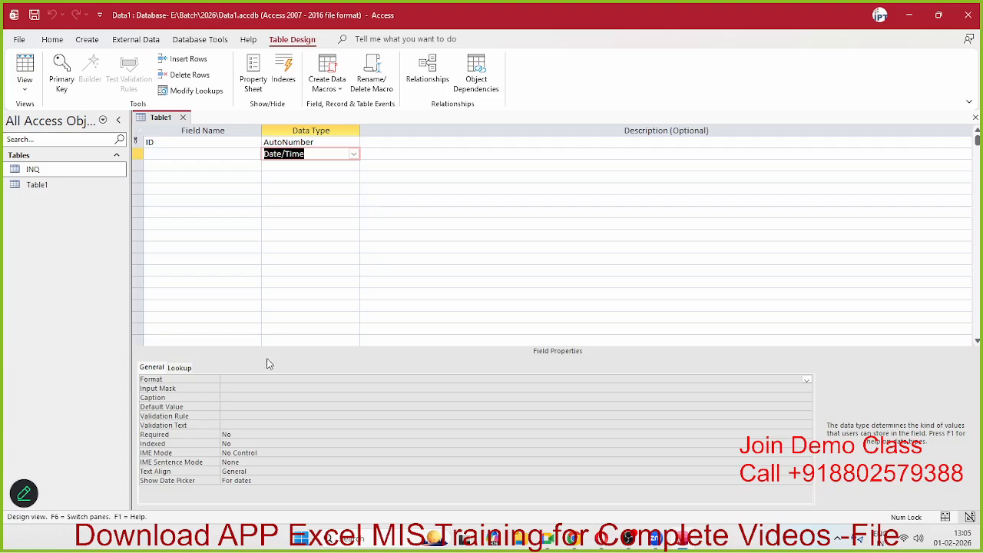
pyautogui.click(353, 154)
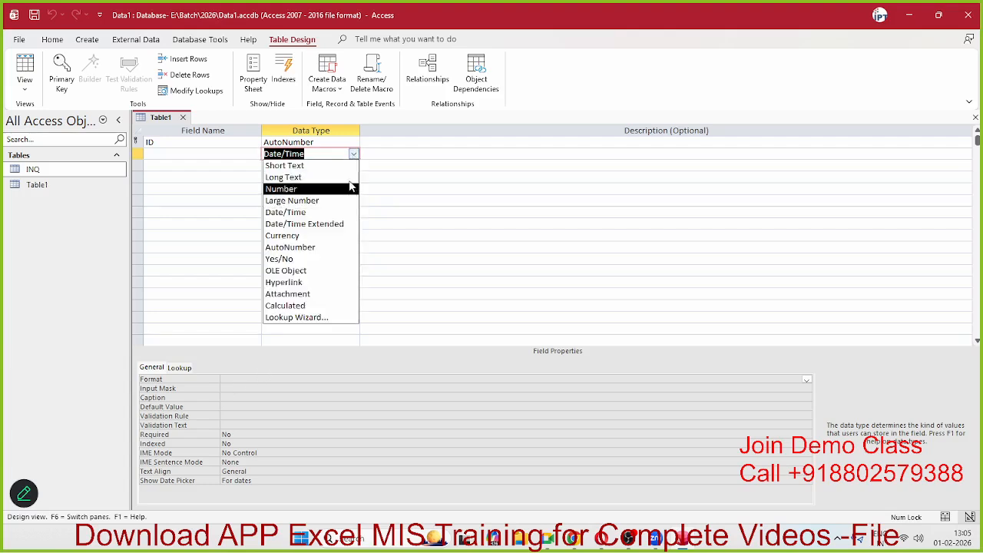
pyautogui.click(332, 223)
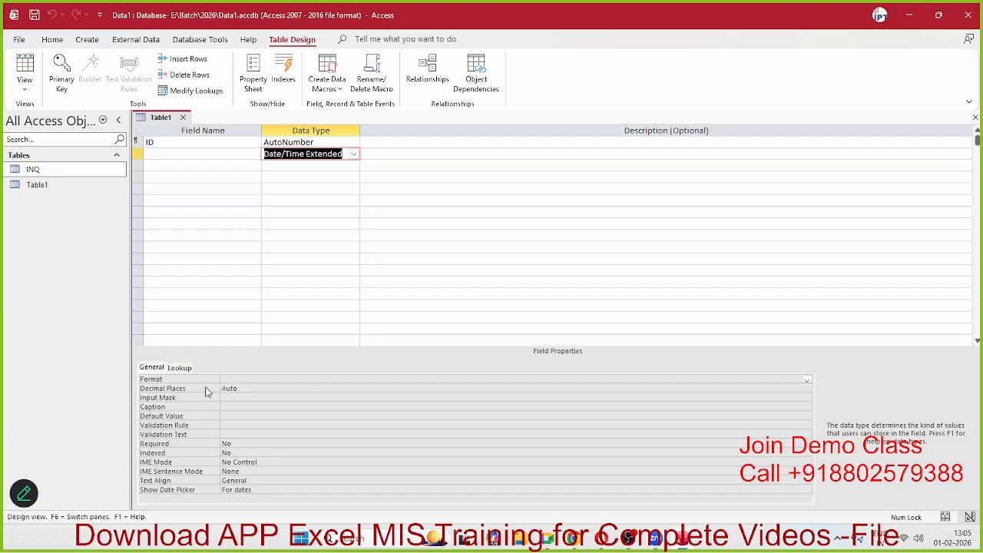
pyautogui.click(354, 154)
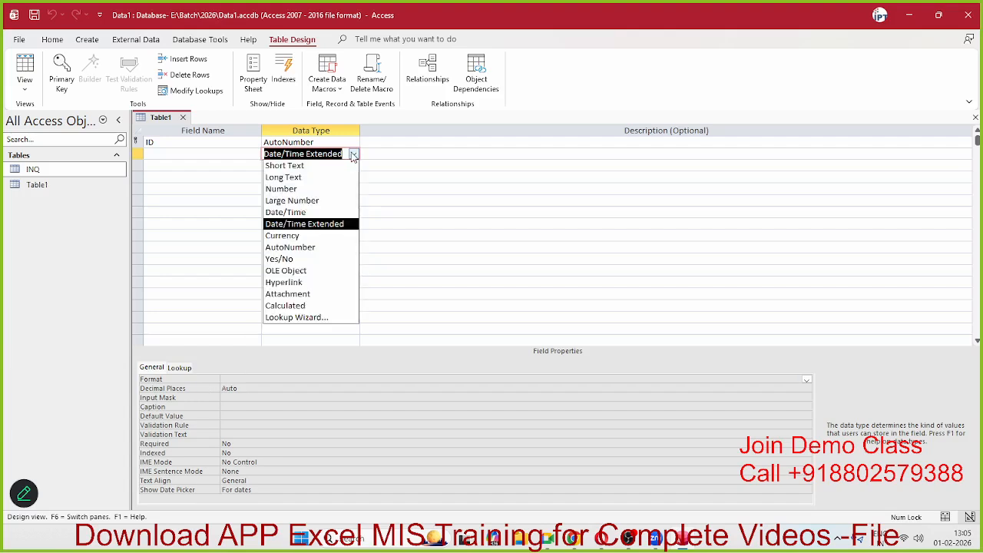
pyautogui.click(326, 212)
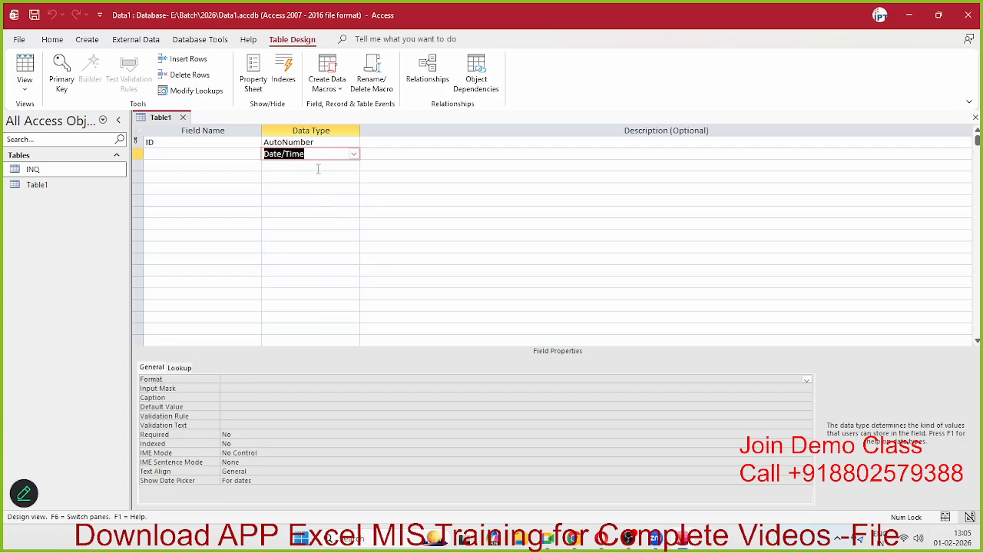
pyautogui.click(353, 153)
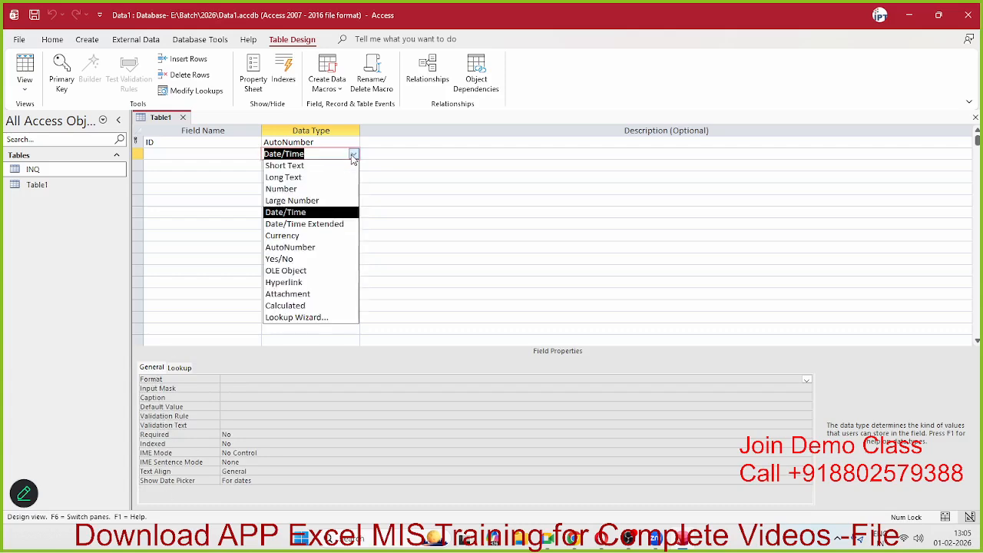
pyautogui.click(333, 224)
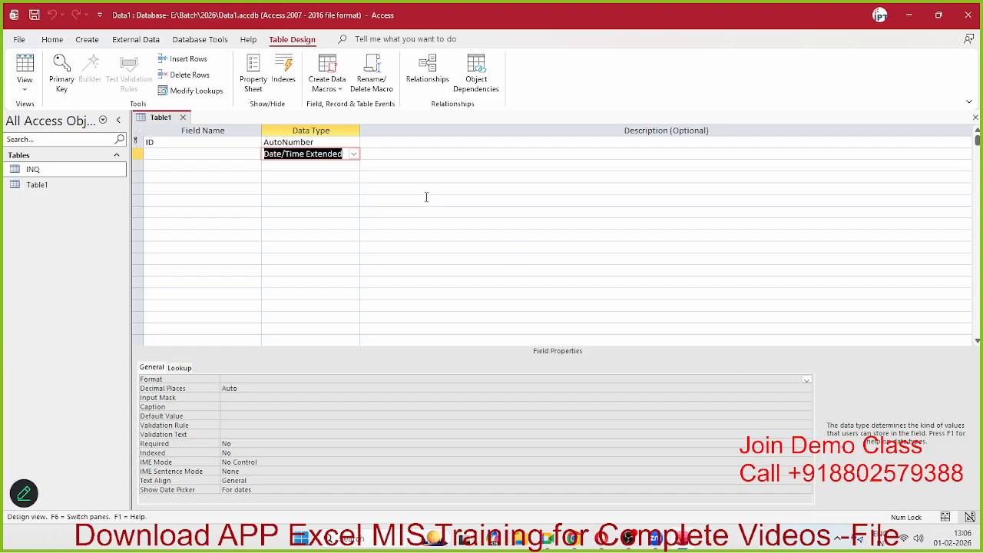
# Step: Keep Date/Time Extended and maximize the Chrome window showing ChatGPT's date type comparison
pyautogui.click(354, 155)
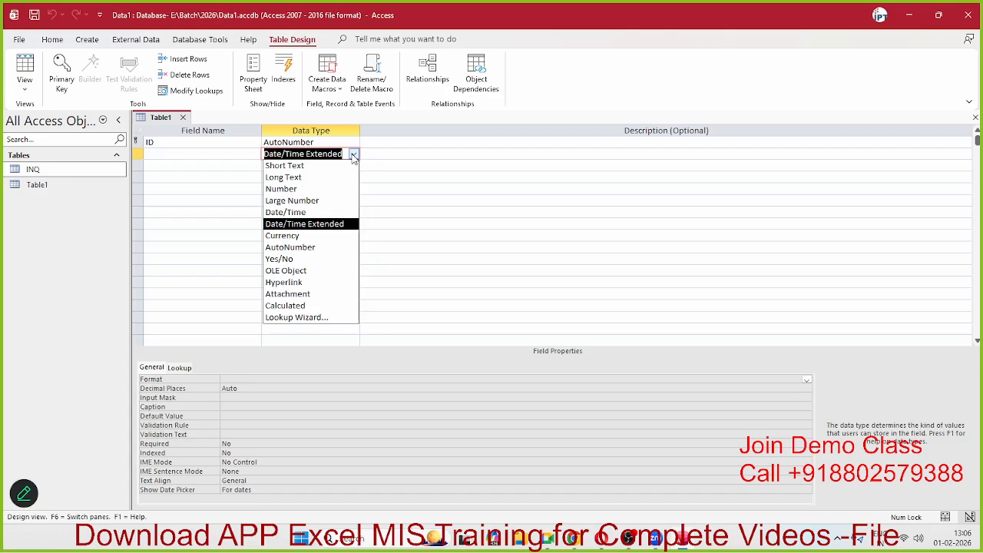
pyautogui.click(353, 155)
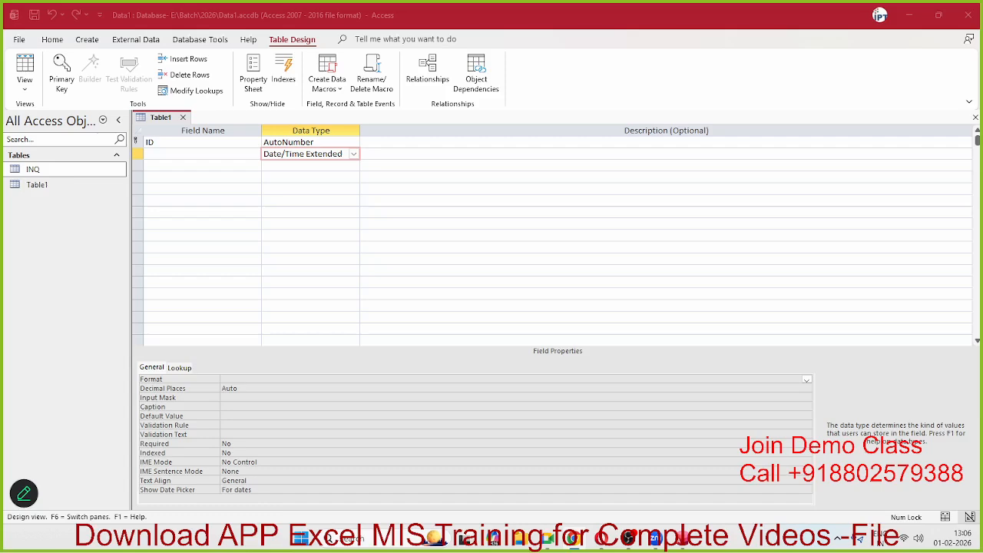
pyautogui.moveTo(3, 46); pyautogui.dragTo(474, 4)
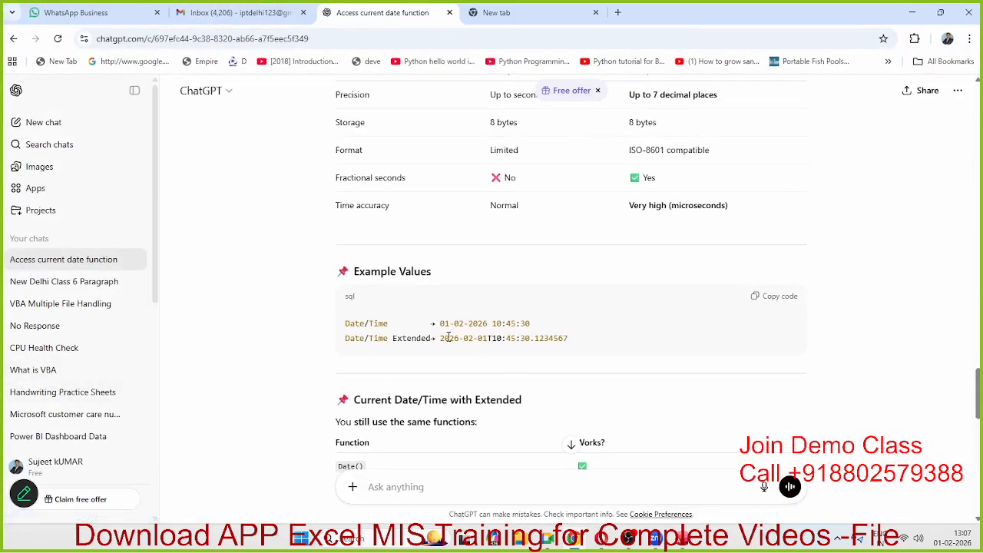
# Step: Highlight ChatGPT's example values and fractional-seconds bullet, then restore Chrome to reveal Access
pyautogui.moveTo(446, 338); pyautogui.dragTo(582, 341)
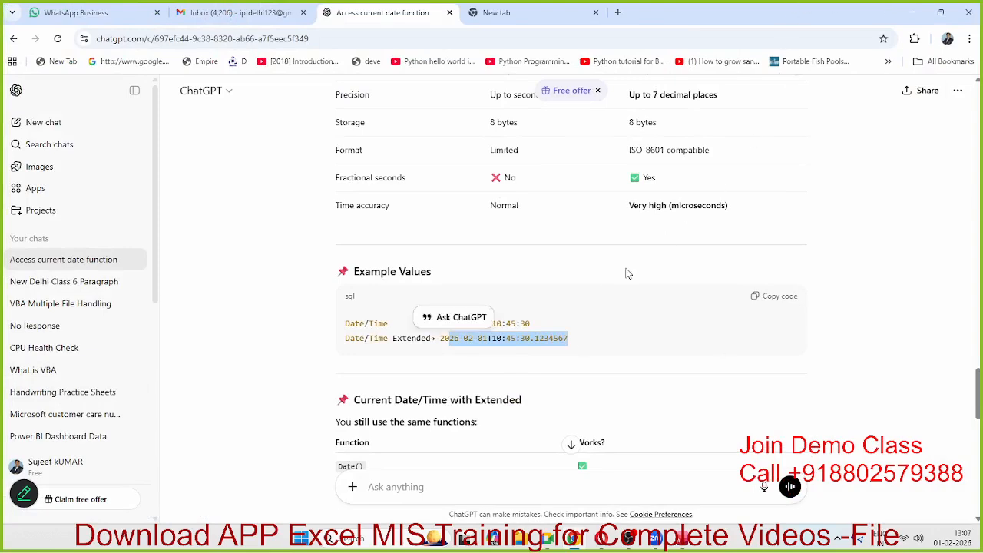
pyautogui.click(500, 346)
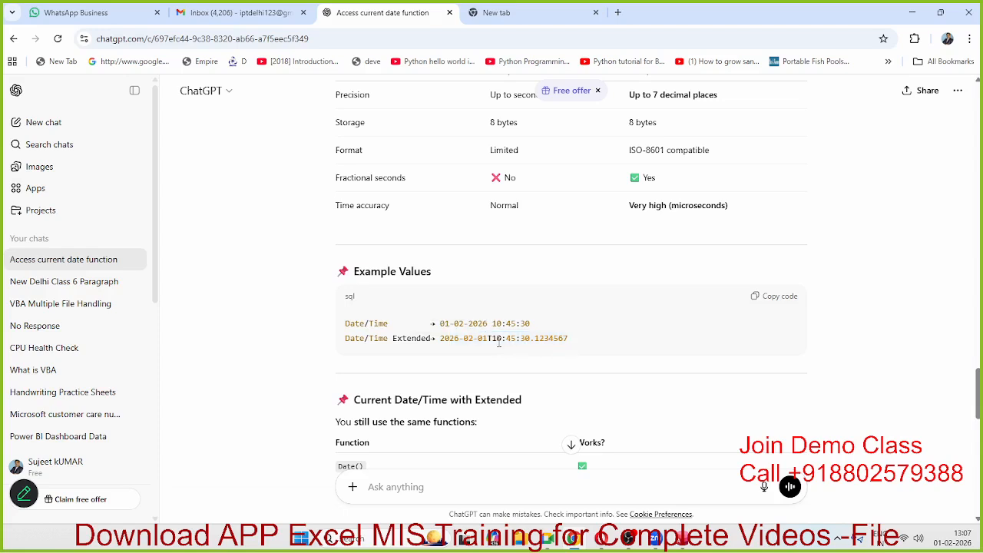
pyautogui.moveTo(436, 323); pyautogui.dragTo(581, 343)
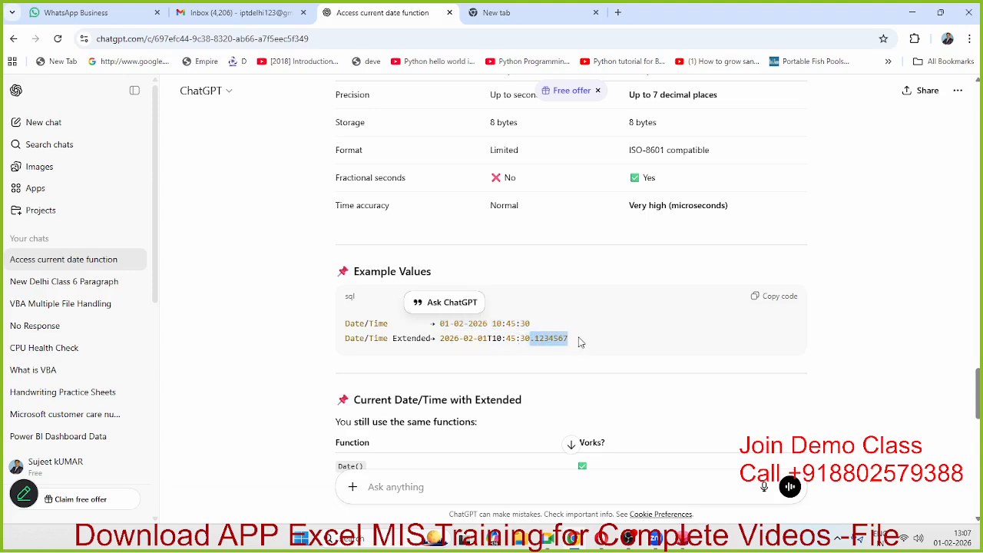
pyautogui.scroll(4, 582, 343)
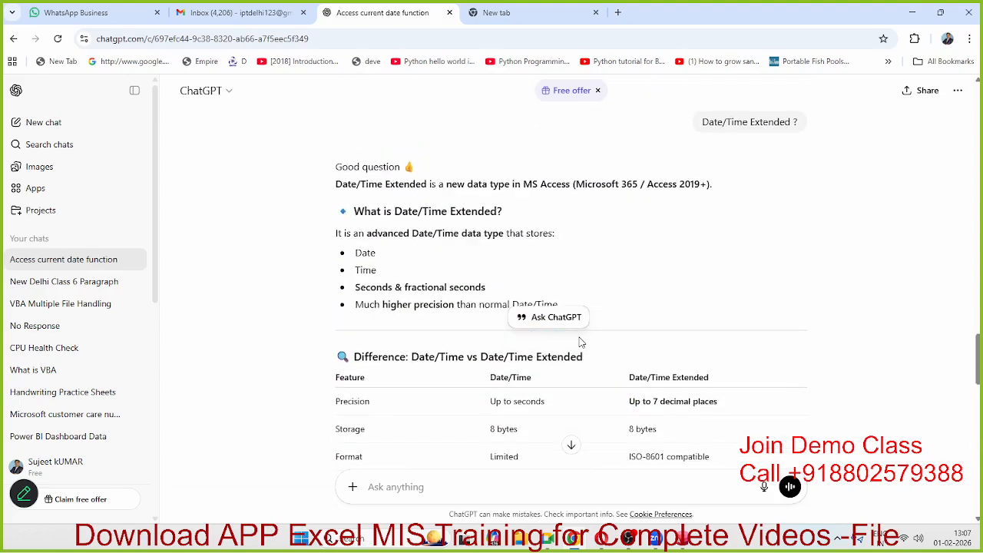
pyautogui.doubleClick(373, 286)
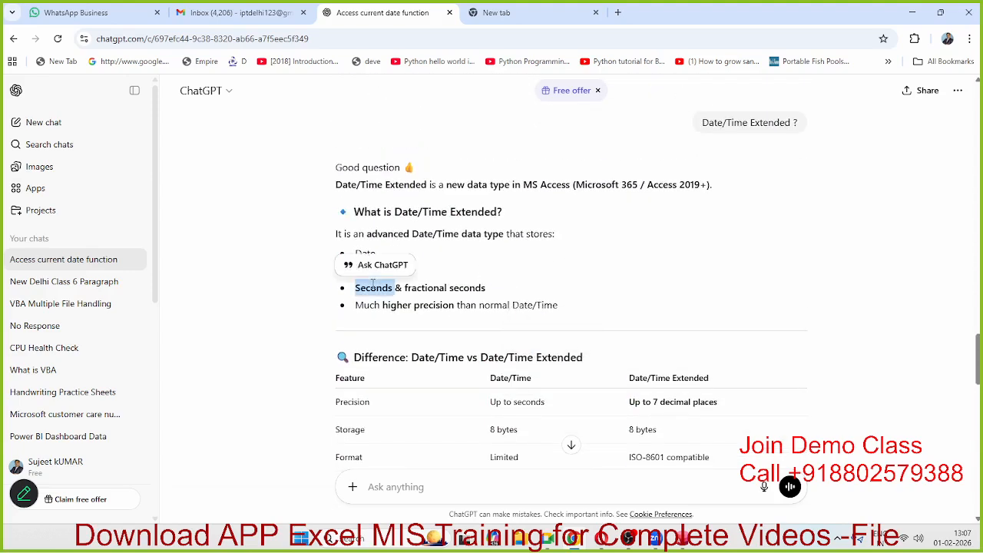
pyautogui.tripleClick(421, 296)
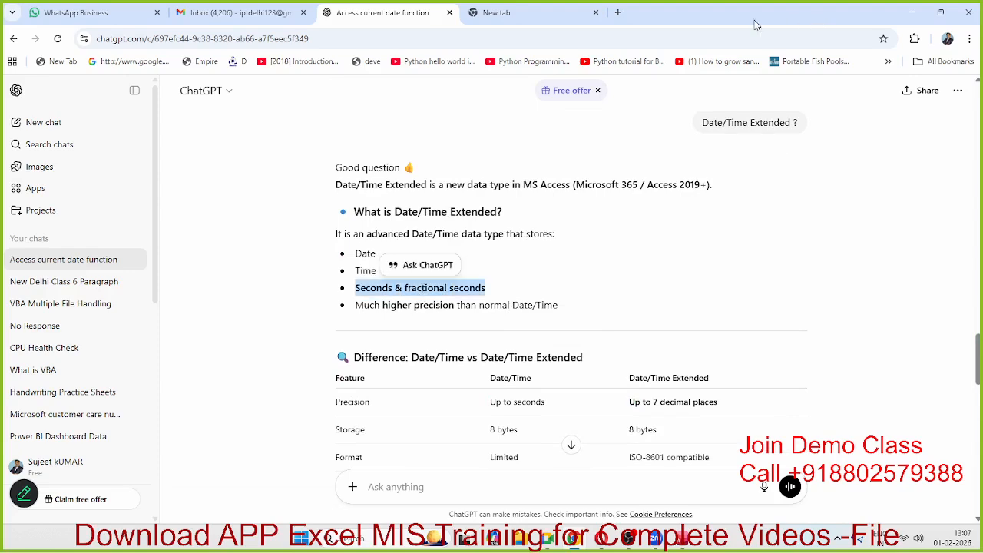
pyautogui.moveTo(746, 23); pyautogui.dragTo(0, 7)
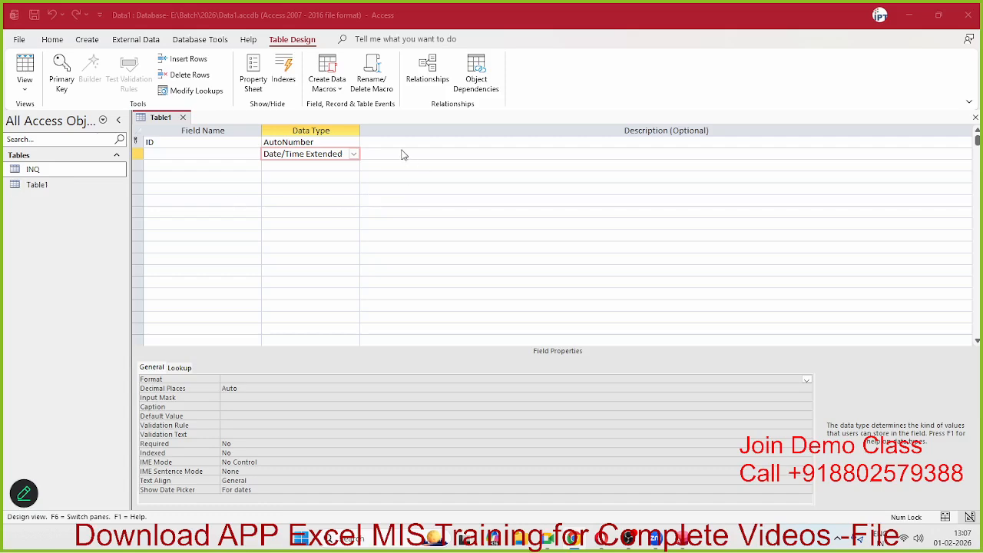
# Step: Make the second field Currency, keeping Currency format and Auto decimal places
pyautogui.click(353, 154)
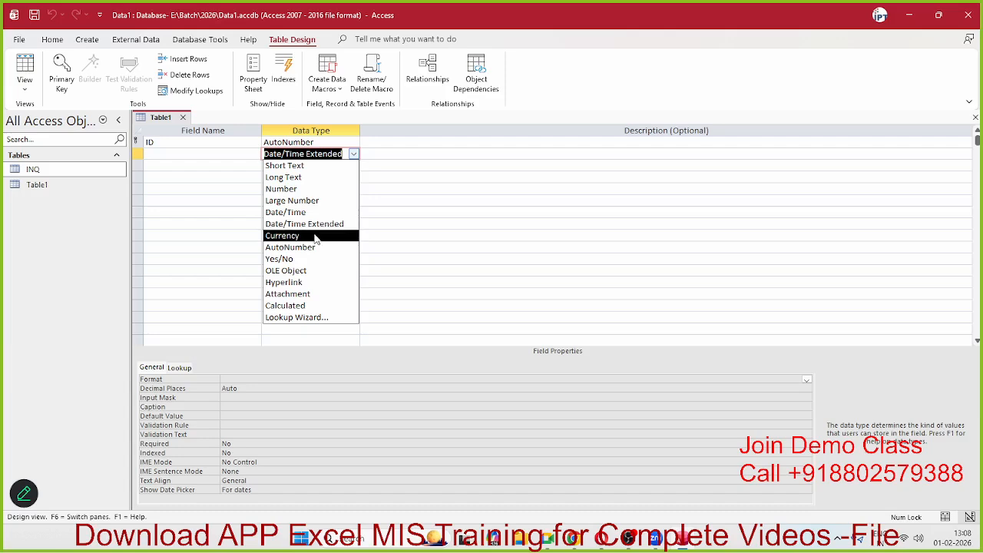
pyautogui.click(315, 236)
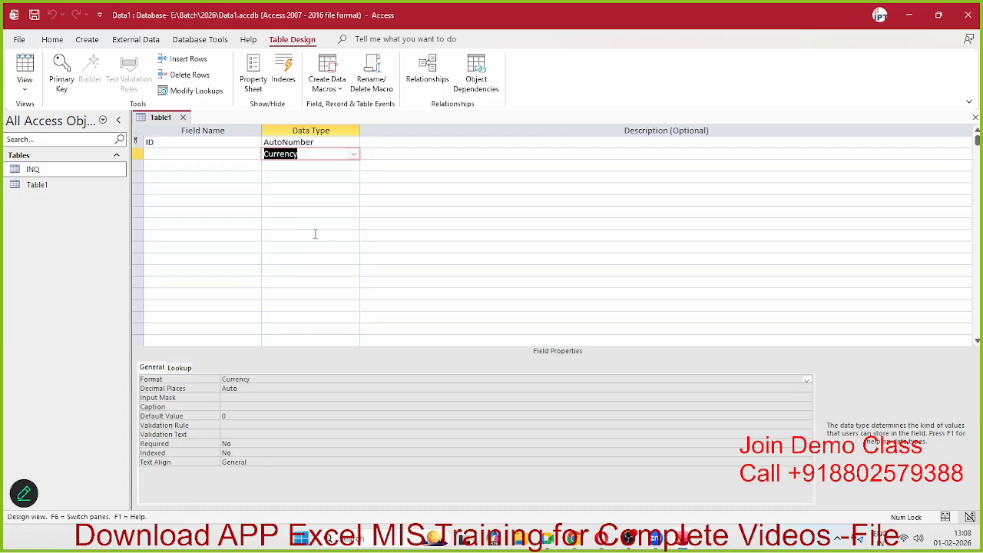
pyautogui.click(250, 380)
pyautogui.click(311, 390)
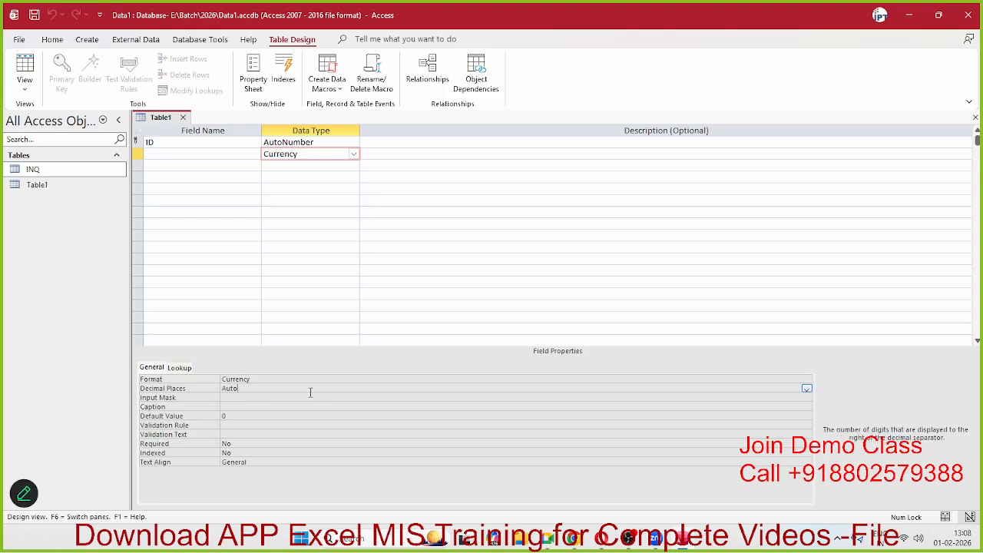
pyautogui.click(312, 379)
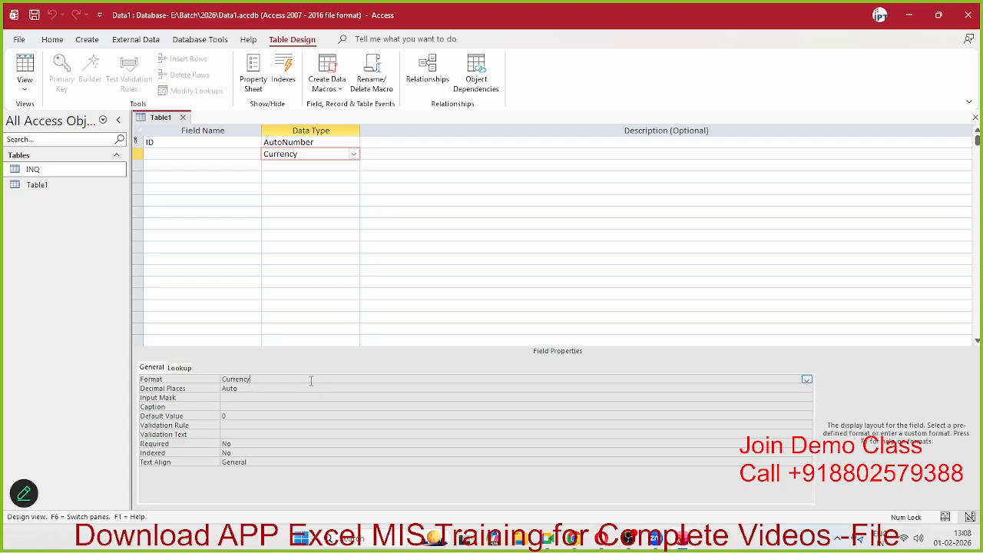
pyautogui.click(807, 380)
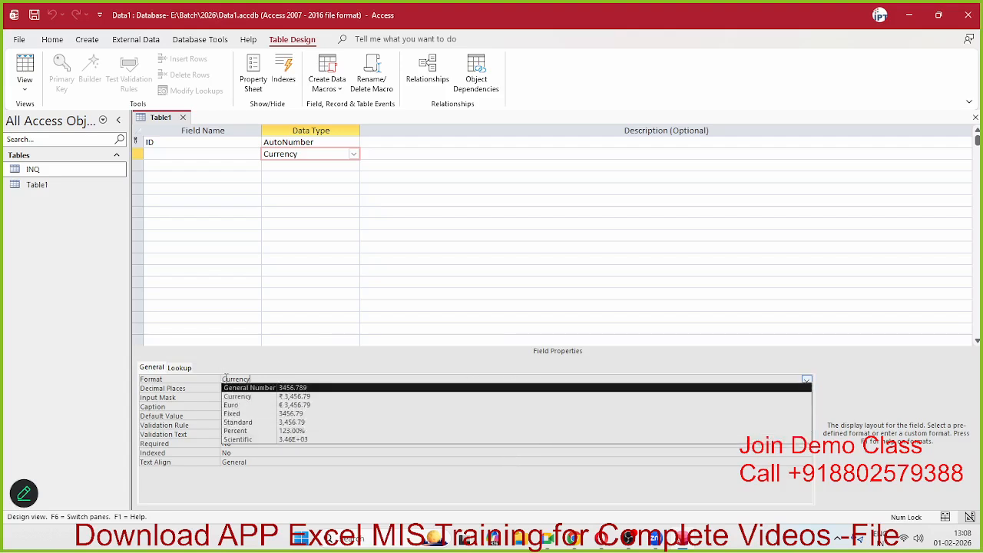
pyautogui.click(203, 382)
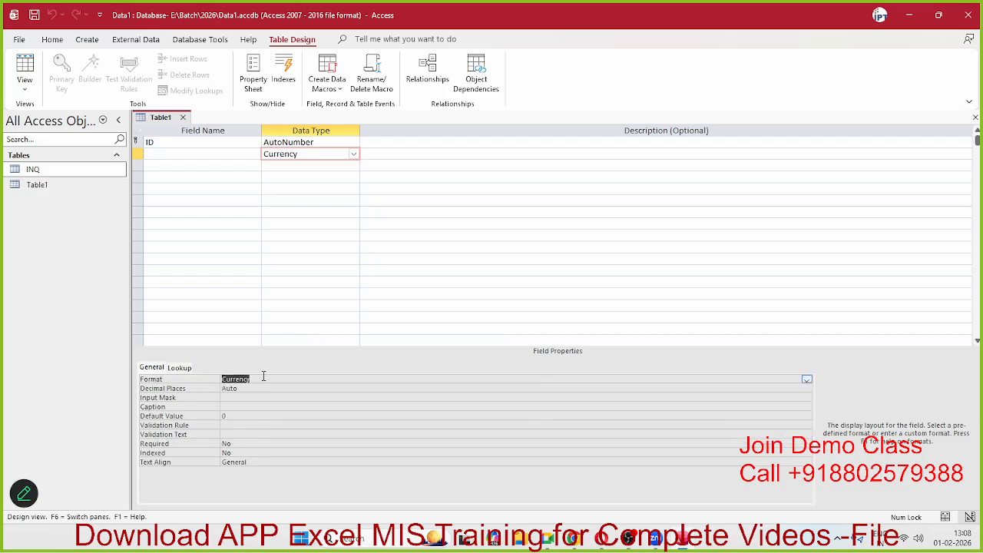
pyautogui.click(296, 380)
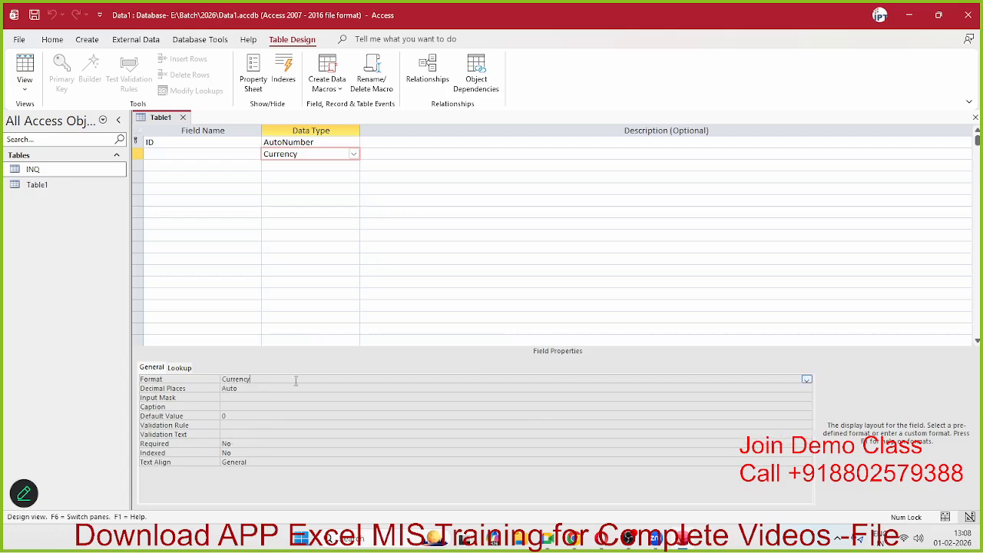
pyautogui.click(807, 380)
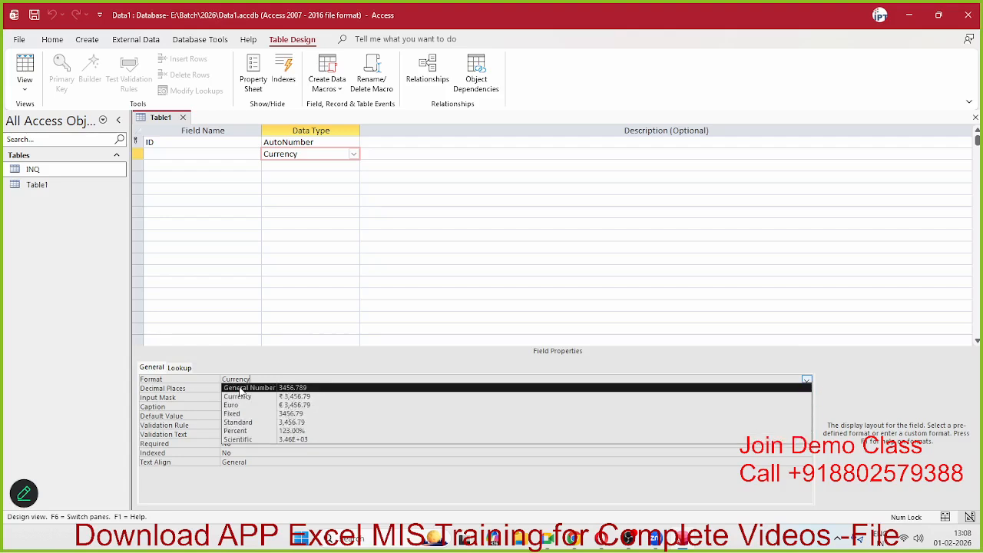
pyautogui.click(206, 389)
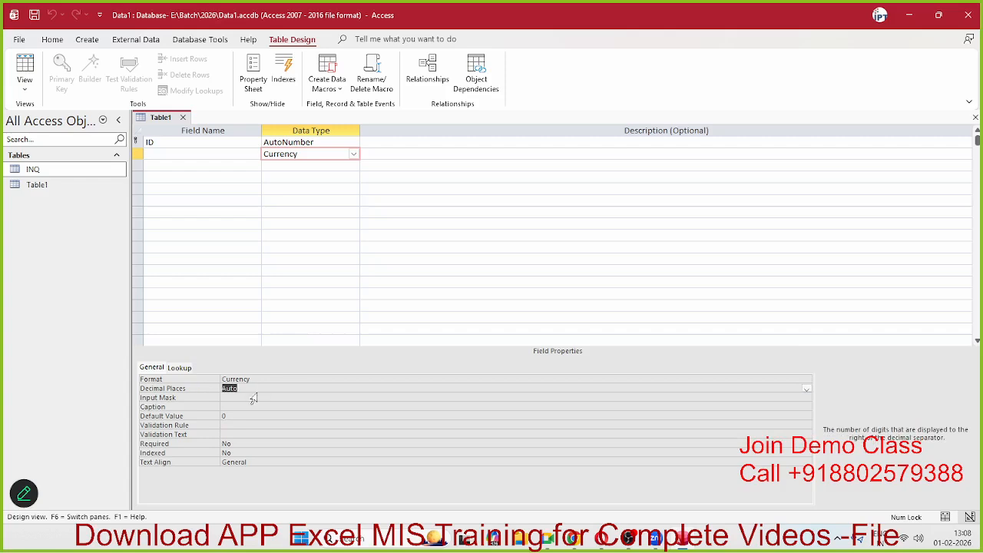
pyautogui.click(355, 155)
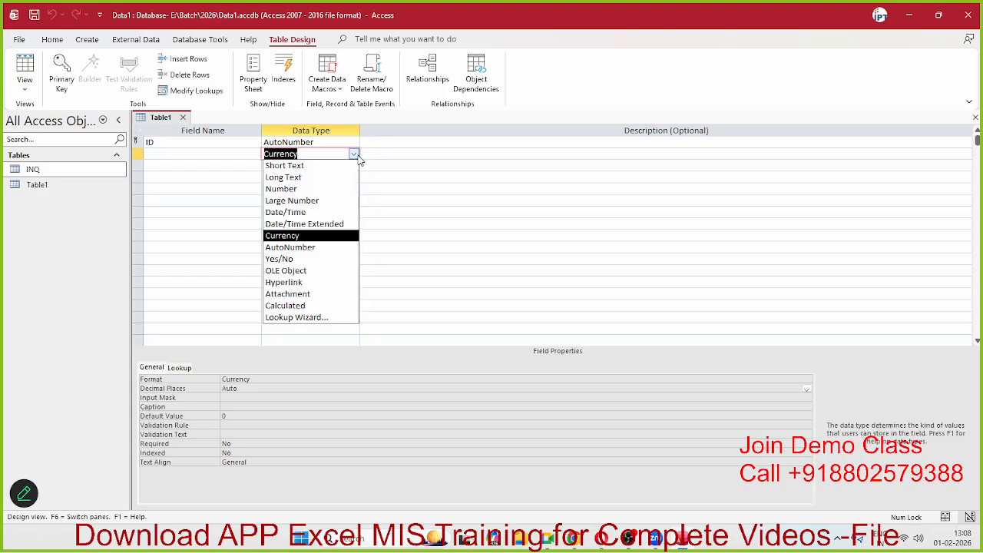
# Step: Set the second field to Yes/No, view its True/False, Yes/No, On/Off formats, then OLE Object
pyautogui.click(318, 260)
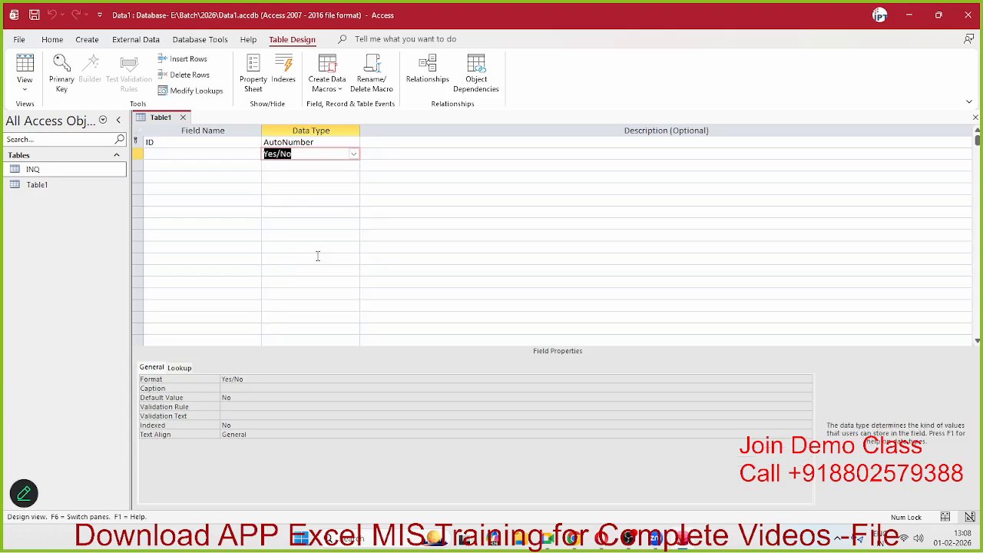
pyautogui.click(354, 155)
pyautogui.click(358, 156)
pyautogui.click(810, 386)
pyautogui.click(810, 380)
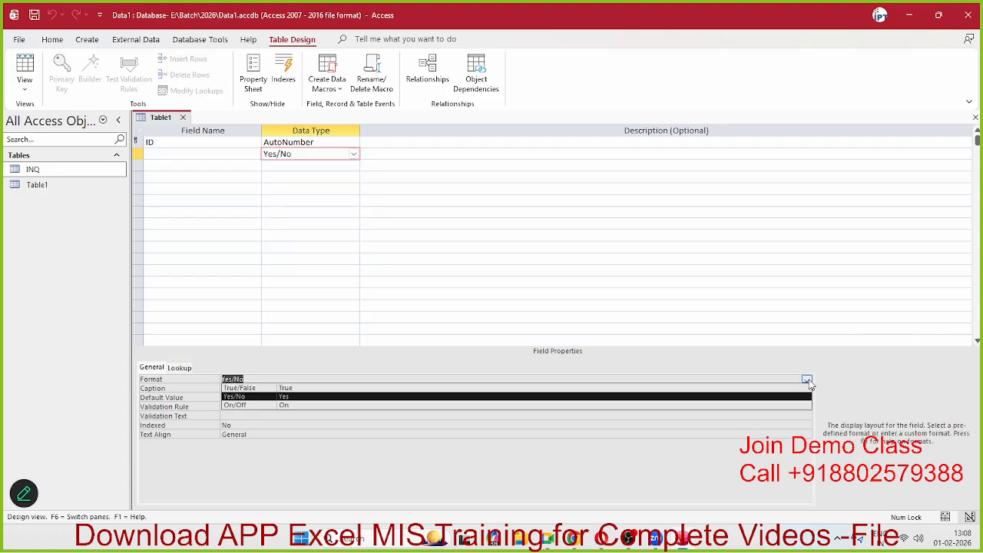
pyautogui.click(808, 380)
pyautogui.click(807, 380)
pyautogui.click(352, 155)
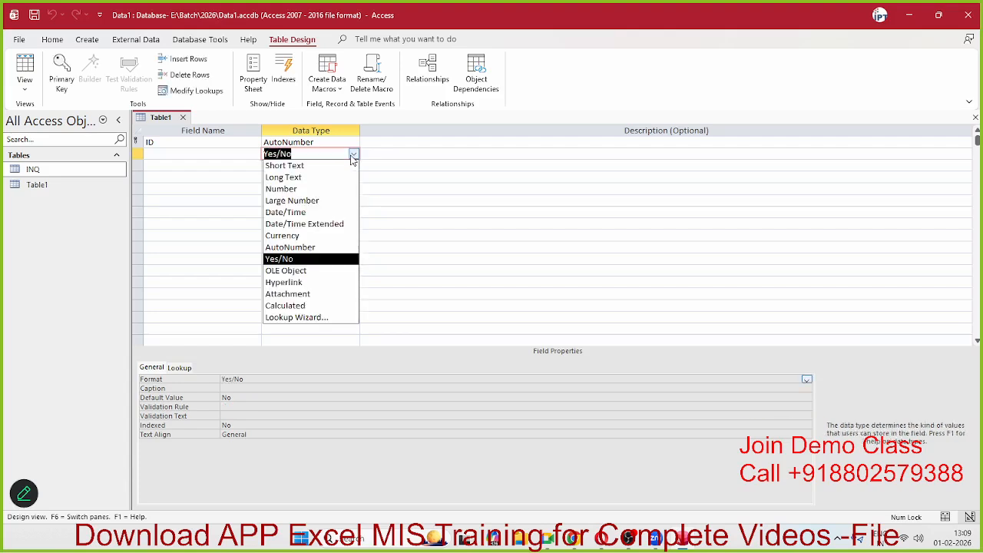
pyautogui.click(274, 271)
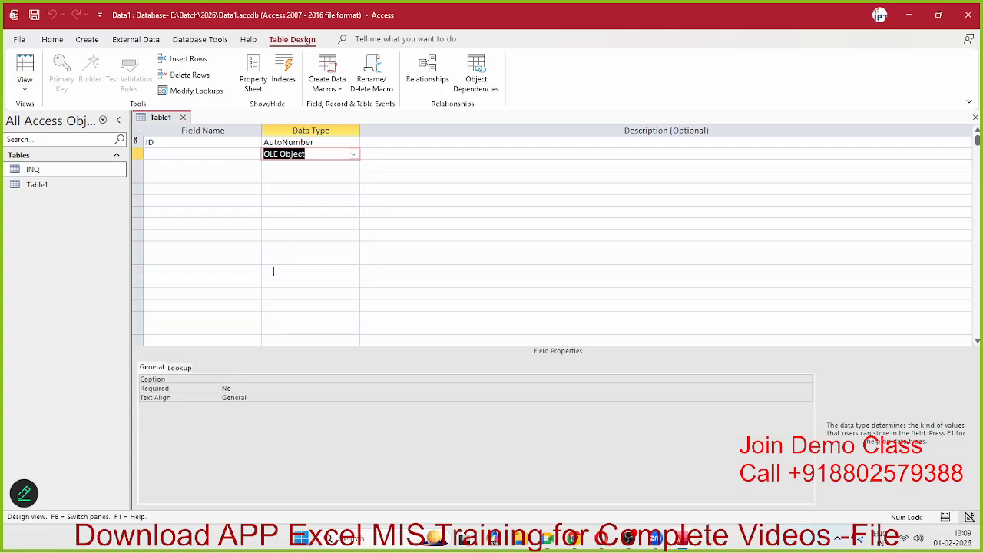
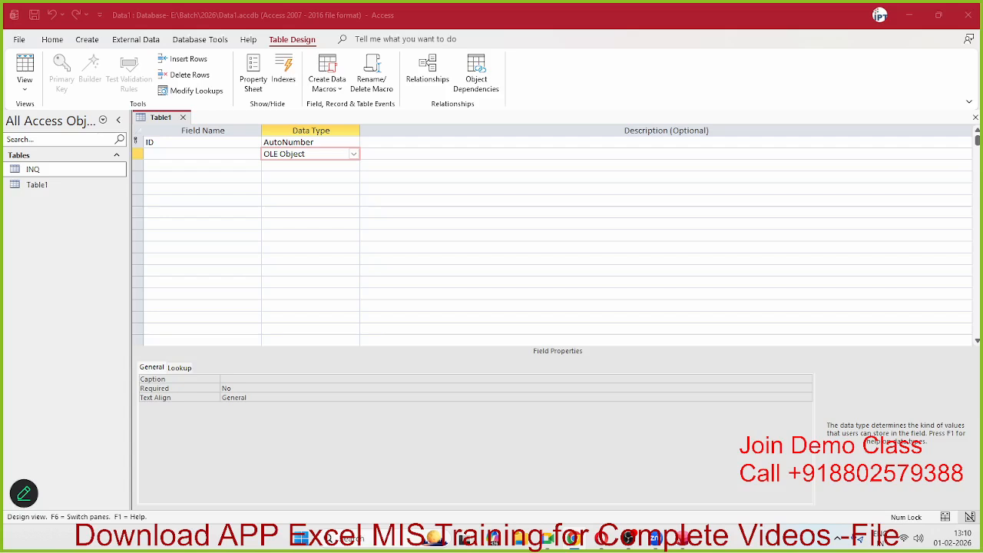
# Step: Glance at the second field's Lookup properties, then set its data type to Hyperlink
pyautogui.click(178, 369)
pyautogui.click(160, 371)
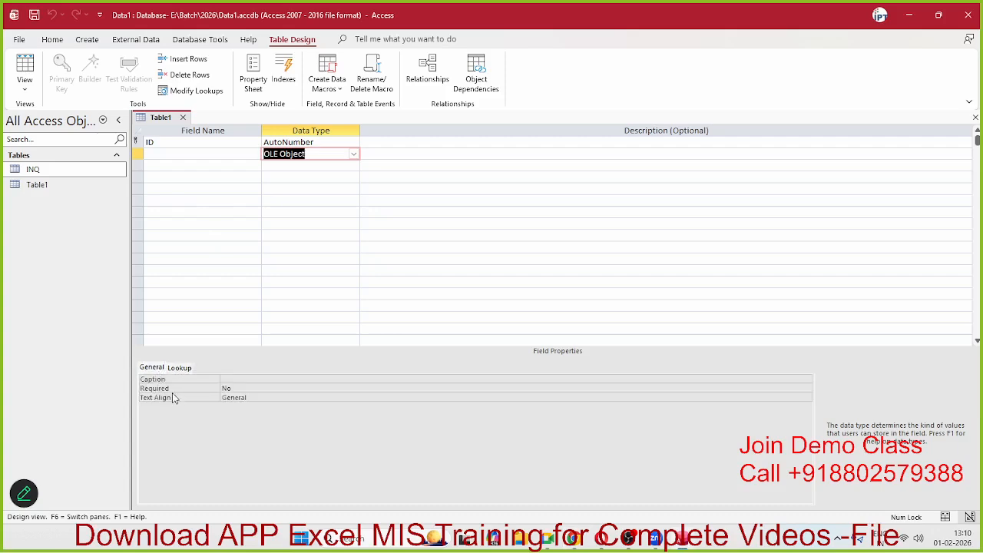
pyautogui.click(211, 152)
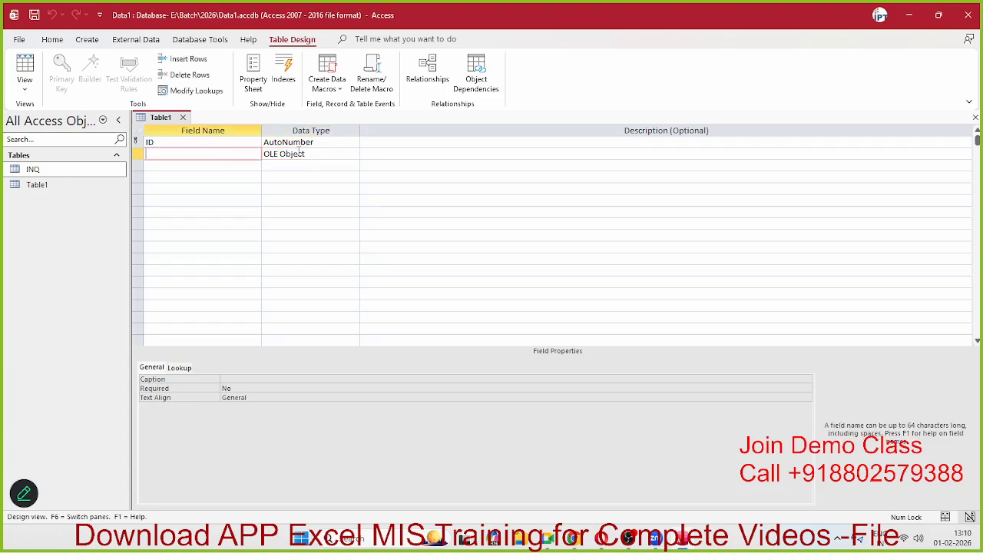
pyautogui.click(300, 152)
pyautogui.click(353, 155)
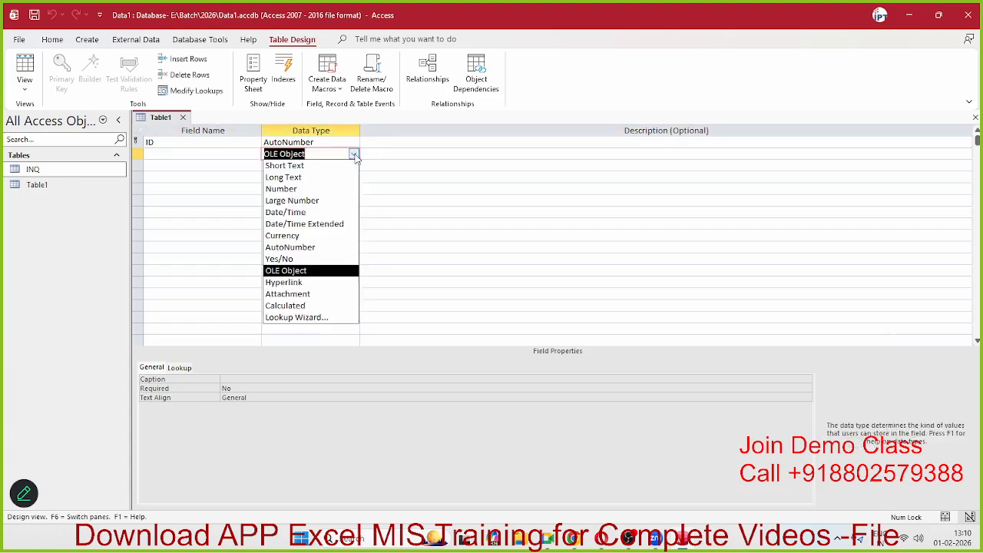
pyautogui.click(354, 155)
pyautogui.click(354, 154)
pyautogui.click(306, 283)
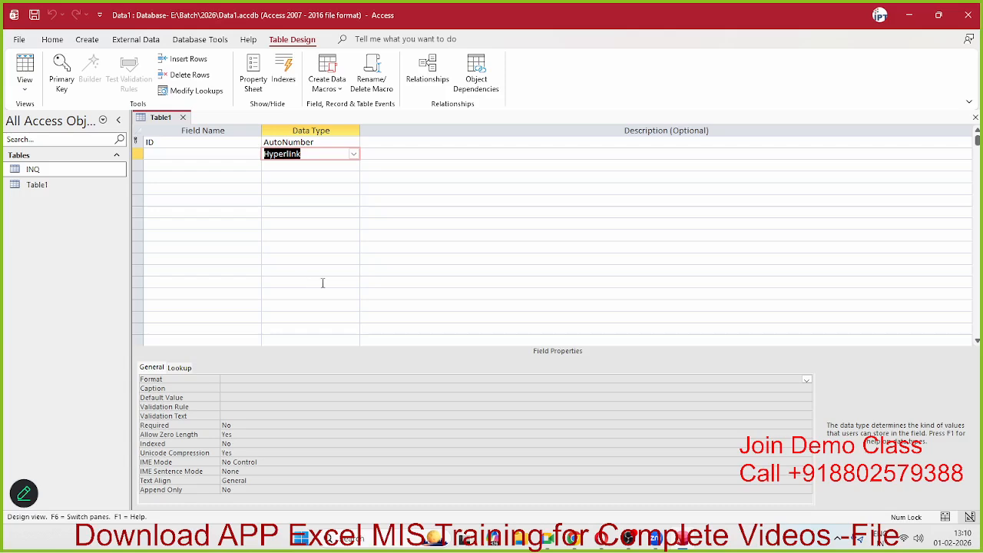
# Step: Change the second field's data type to Attachment and browse the type list again
pyautogui.click(354, 153)
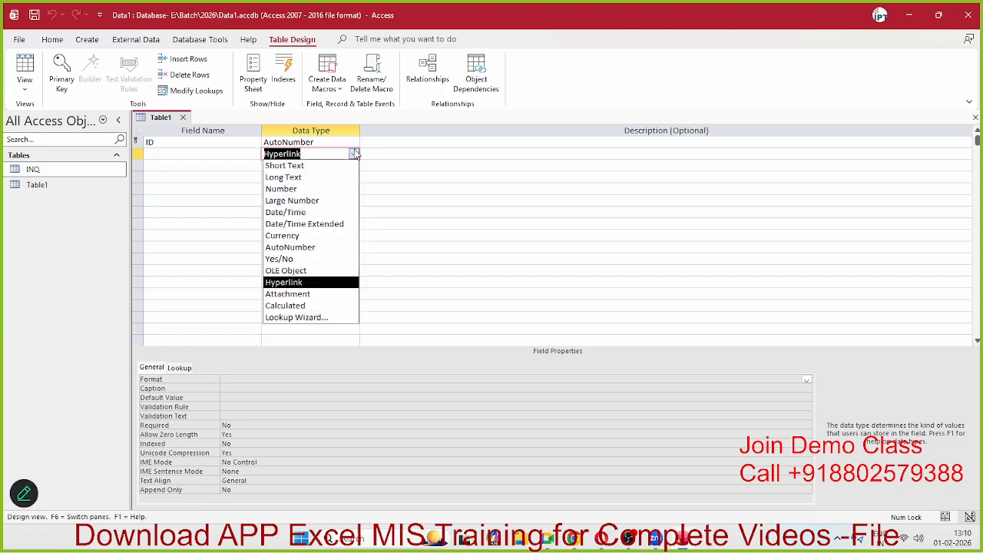
pyautogui.click(279, 293)
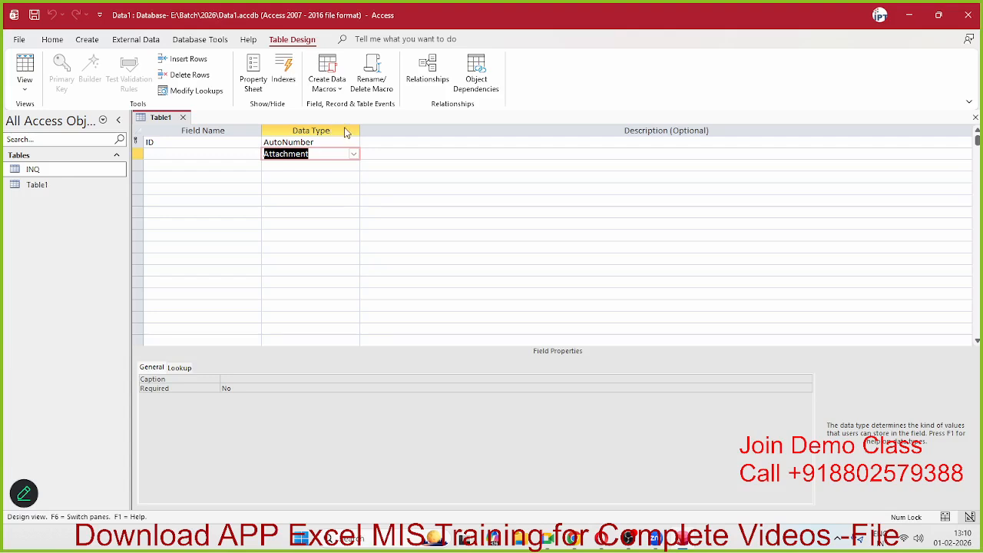
pyautogui.click(354, 154)
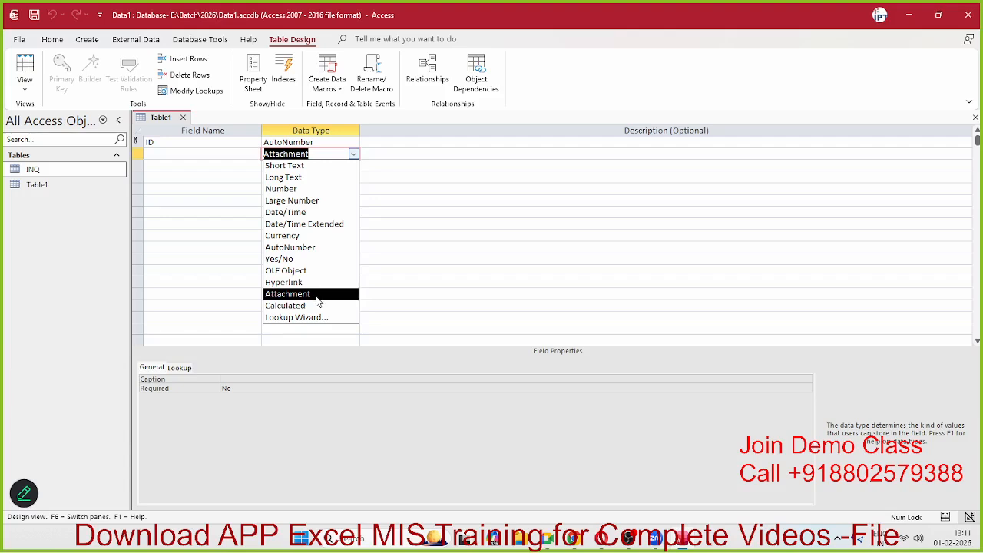
# Step: Add Qty and Rate fields, both with the Number data type
pyautogui.click(235, 154)
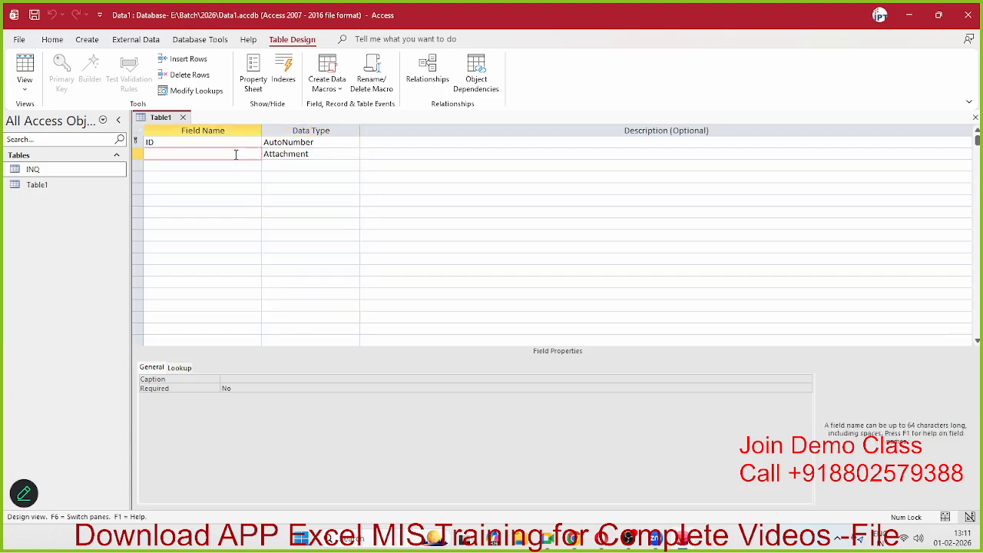
pyautogui.write('Qty')
pyautogui.press('Tab')
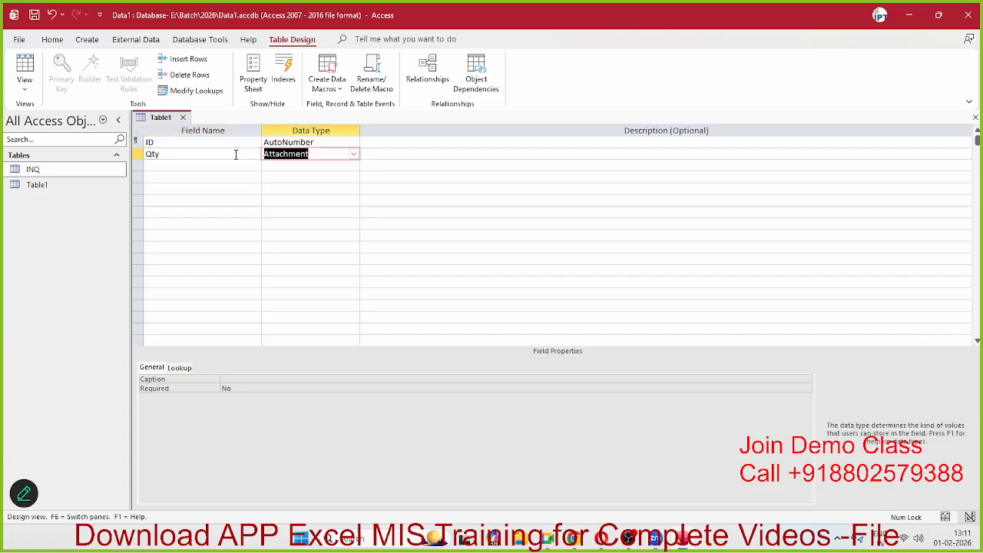
pyautogui.write('n')
pyautogui.press('Tab')
pyautogui.press('Tab')
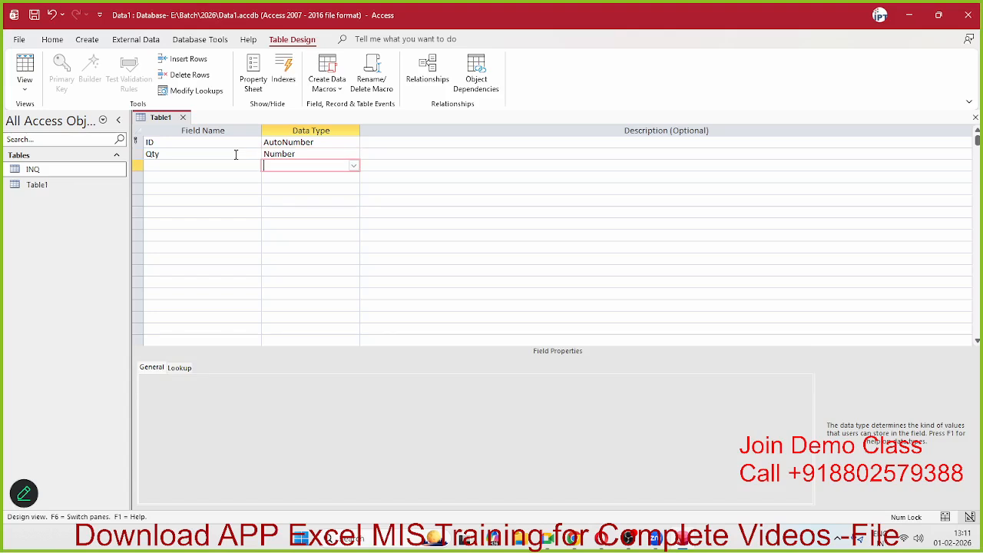
pyautogui.write('R')
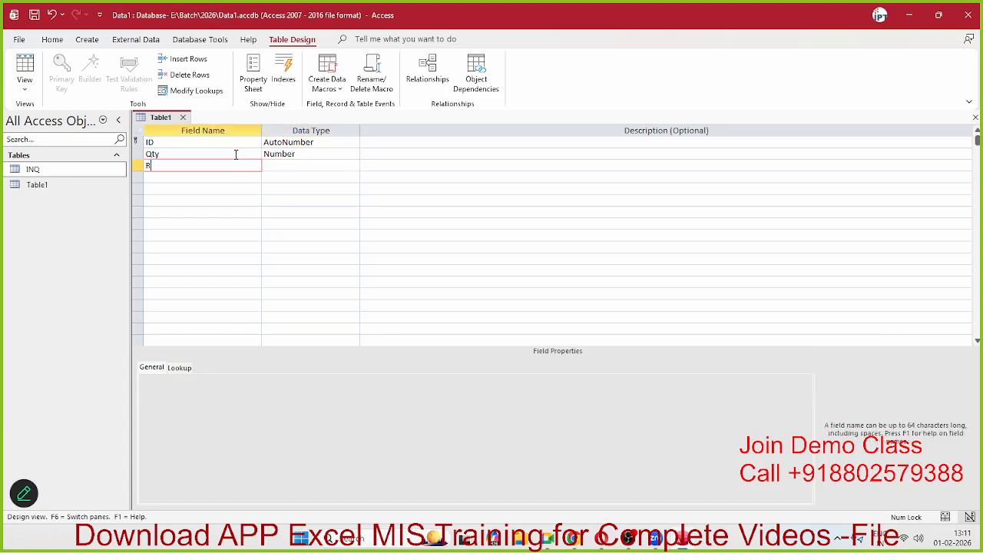
pyautogui.write('ate')
pyautogui.press('Tab')
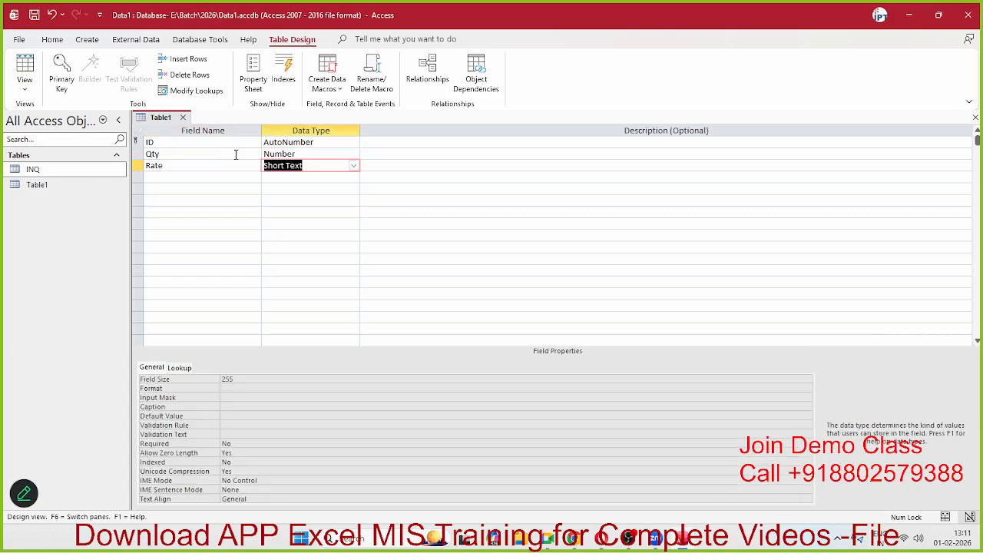
pyautogui.write('Number')
pyautogui.press('Down')
# Step: Add a new field named Amt below Rate
pyautogui.press('Left')
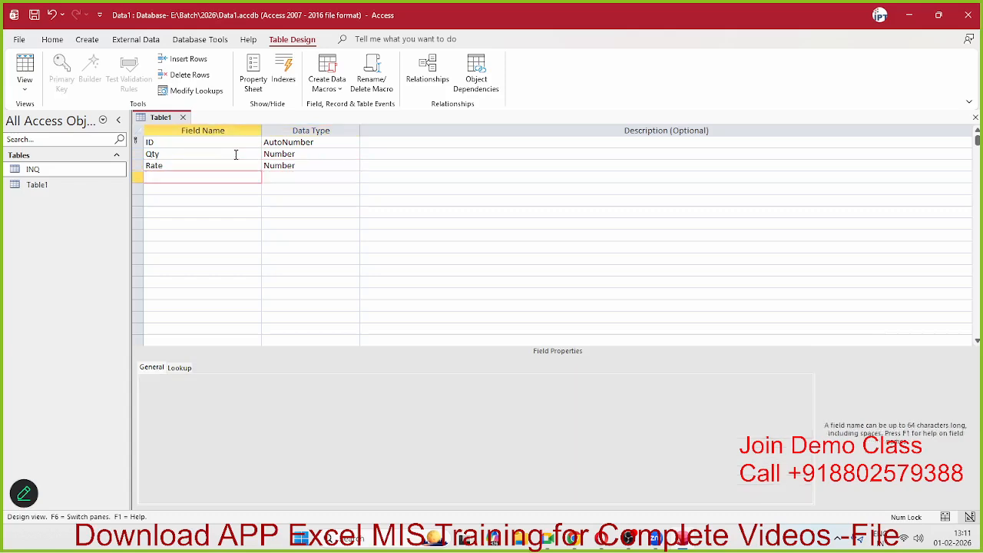
pyautogui.write('Amt')
pyautogui.press('Tab')
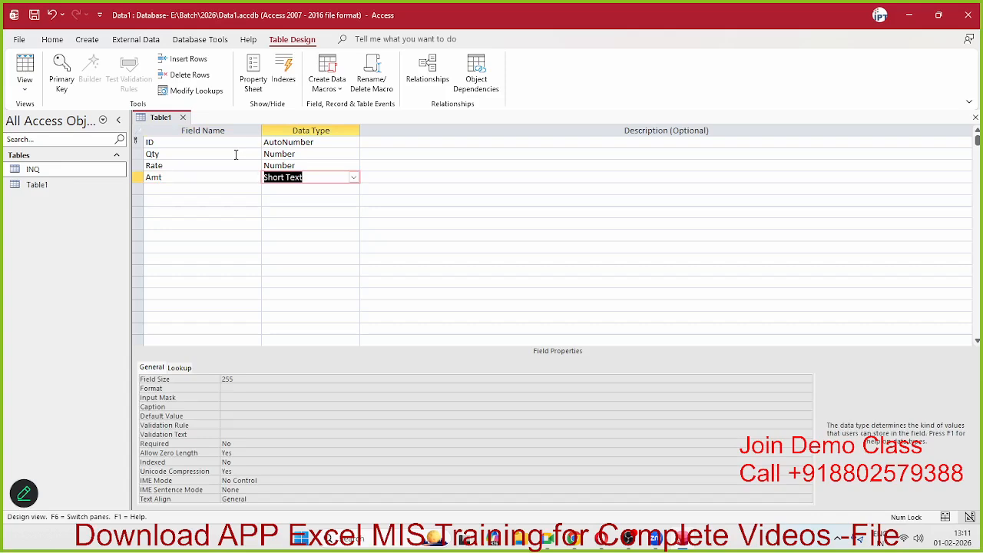
# Step: Make Amt a Calculated field with [Qty]*[Rate], then close Table1's design and save it
pyautogui.click(354, 177)
pyautogui.click(312, 329)
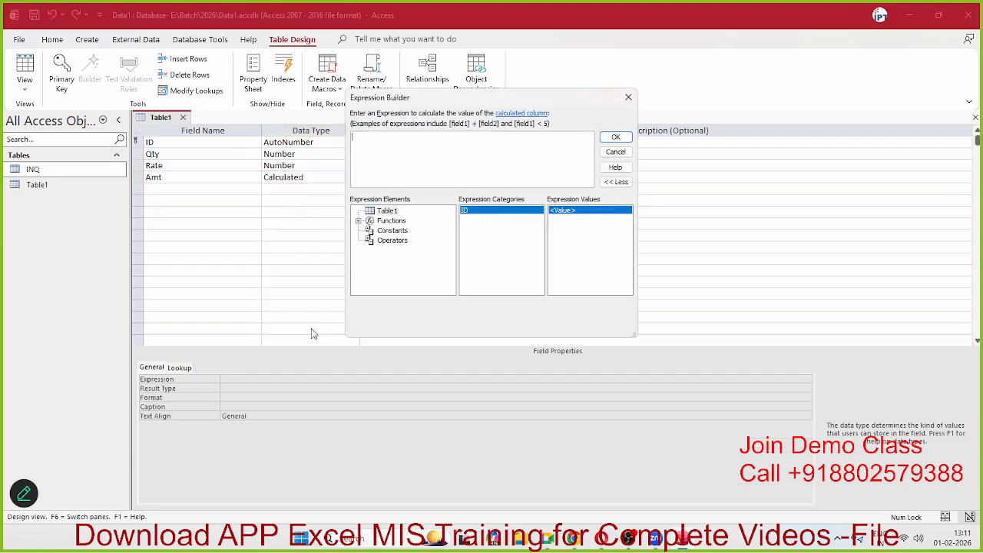
pyautogui.write('[Qty]*[Rate')
pyautogui.click(614, 138)
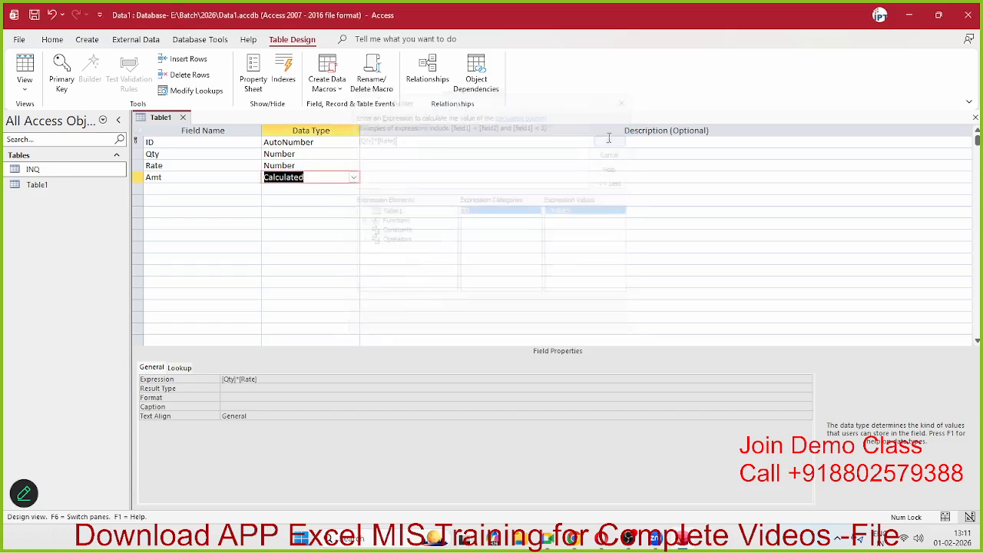
pyautogui.click(184, 116)
pyautogui.click(485, 298)
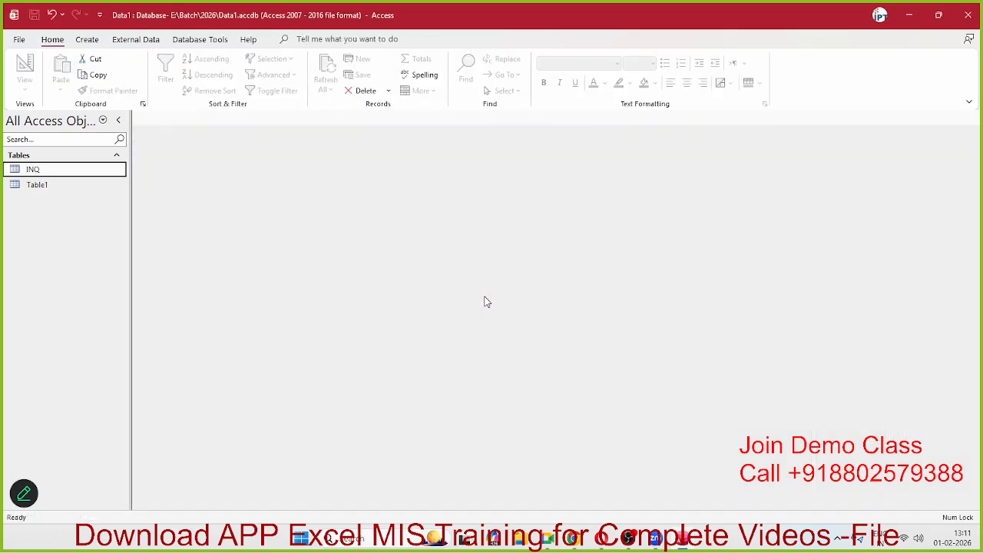
# Step: Open Table1's datasheet and enter Qty 10 and Rate 50 so Amt calculates 500
pyautogui.doubleClick(48, 187)
pyautogui.click(240, 144)
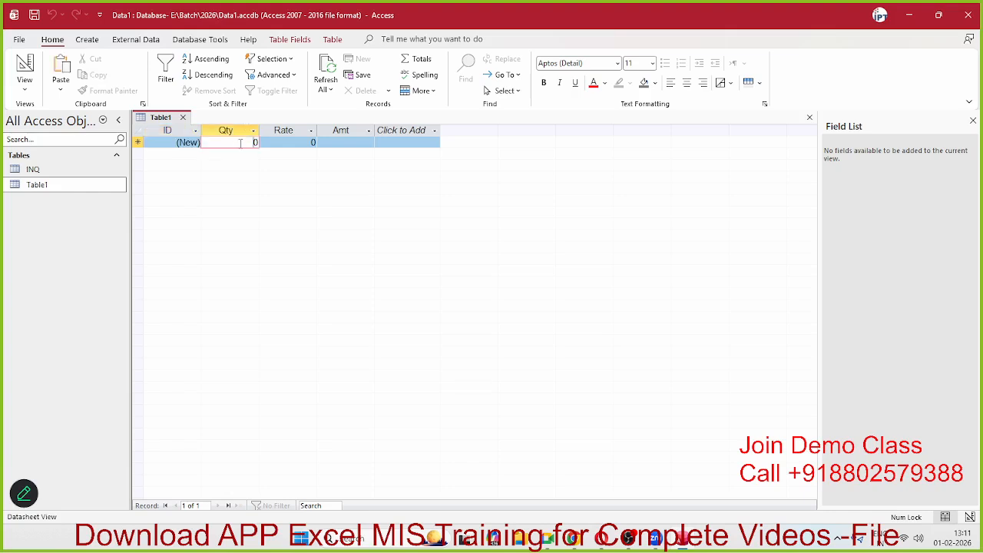
pyautogui.doubleClick(240, 144)
pyautogui.write('1')
pyautogui.press('Tab')
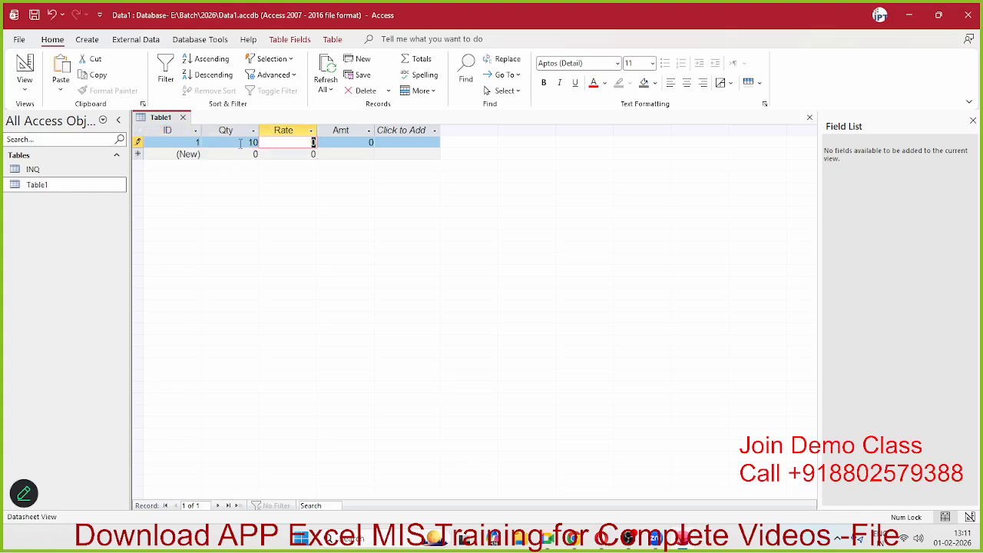
pyautogui.write('50')
pyautogui.press('Tab')
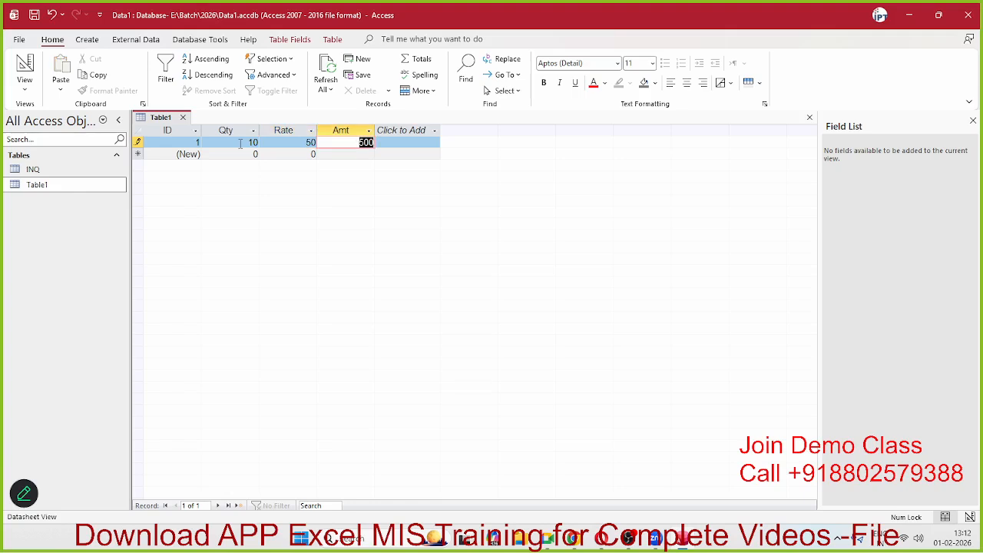
# Step: Reopen Table1 in Design view and open the Expression Builder for Amt
pyautogui.rightClick(43, 186)
pyautogui.moveTo(83, 233)
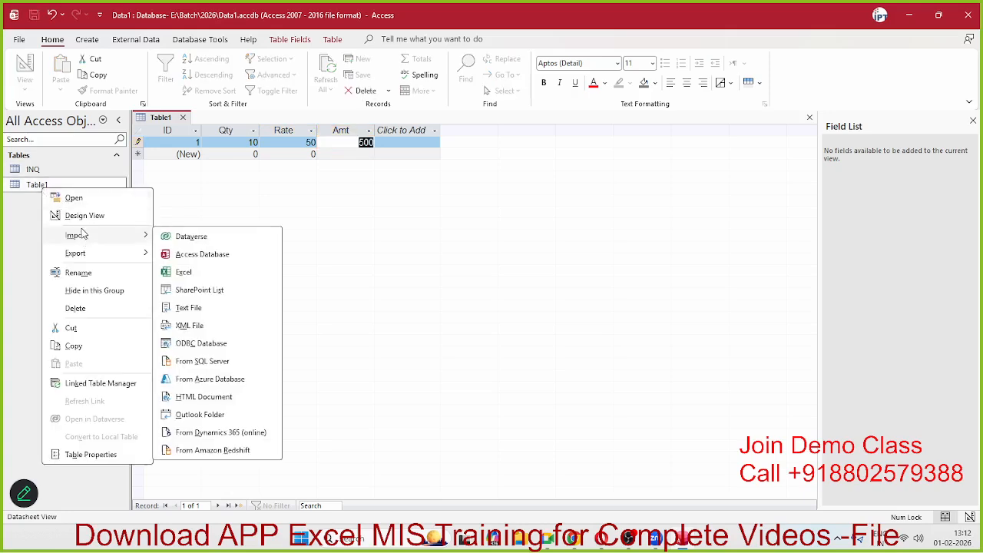
pyautogui.click(81, 216)
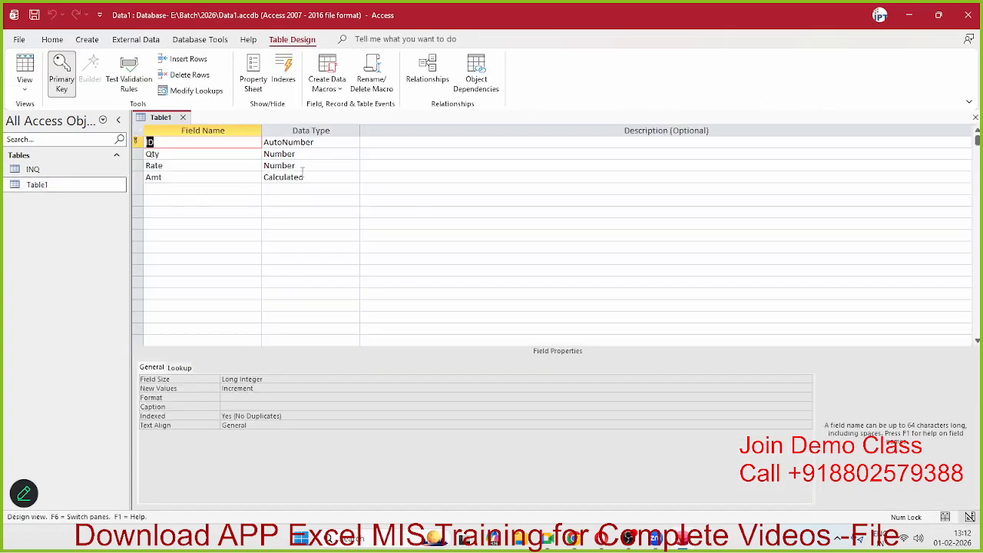
pyautogui.click(302, 172)
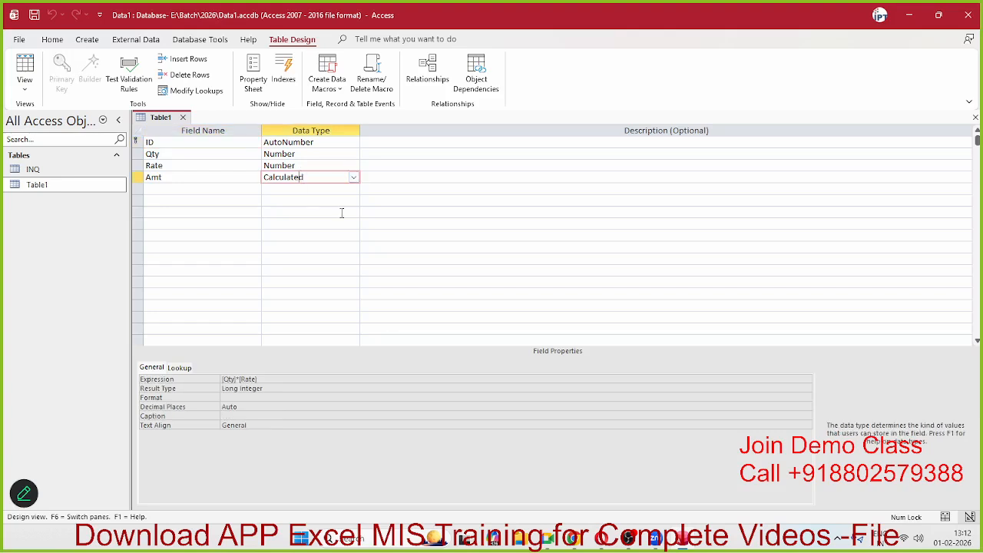
pyautogui.click(807, 380)
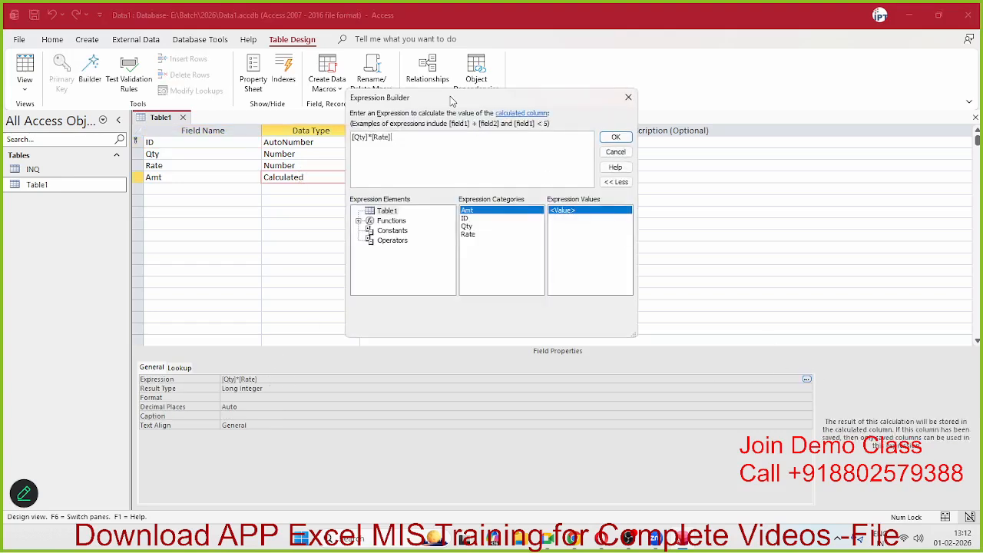
pyautogui.moveTo(452, 100); pyautogui.dragTo(507, 127)
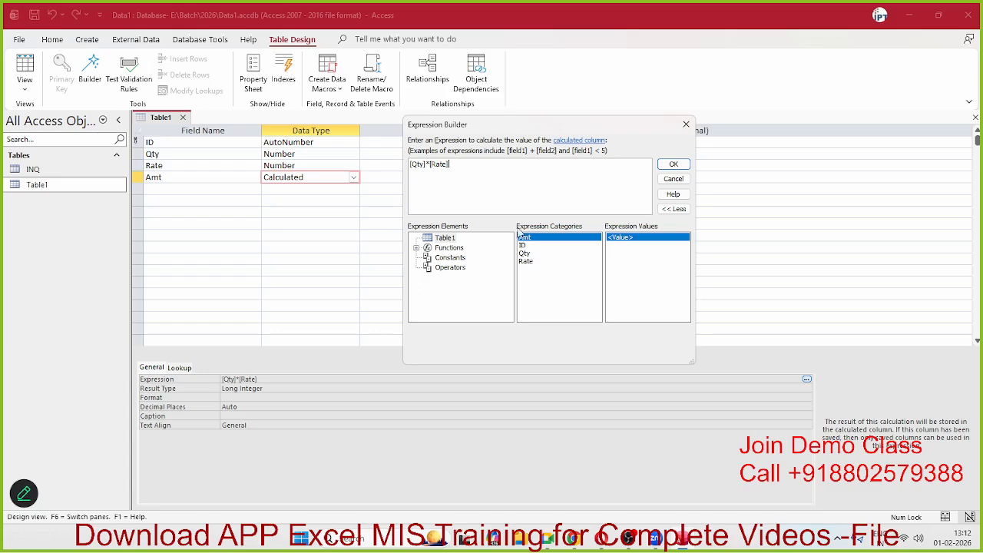
# Step: Browse the built-in function categories, ending on Date/Time, and close the builder unchanged
pyautogui.click(417, 248)
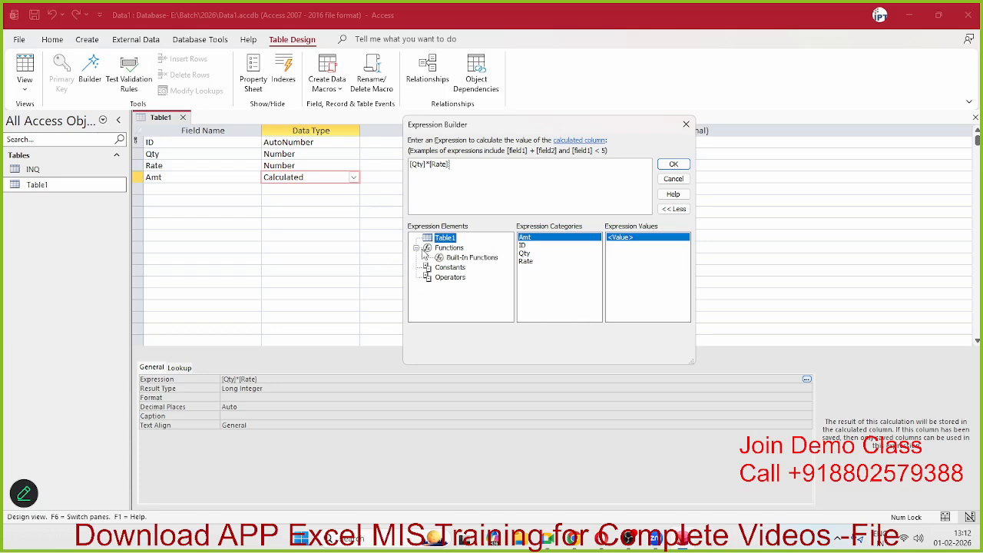
pyautogui.click(449, 259)
pyautogui.click(536, 246)
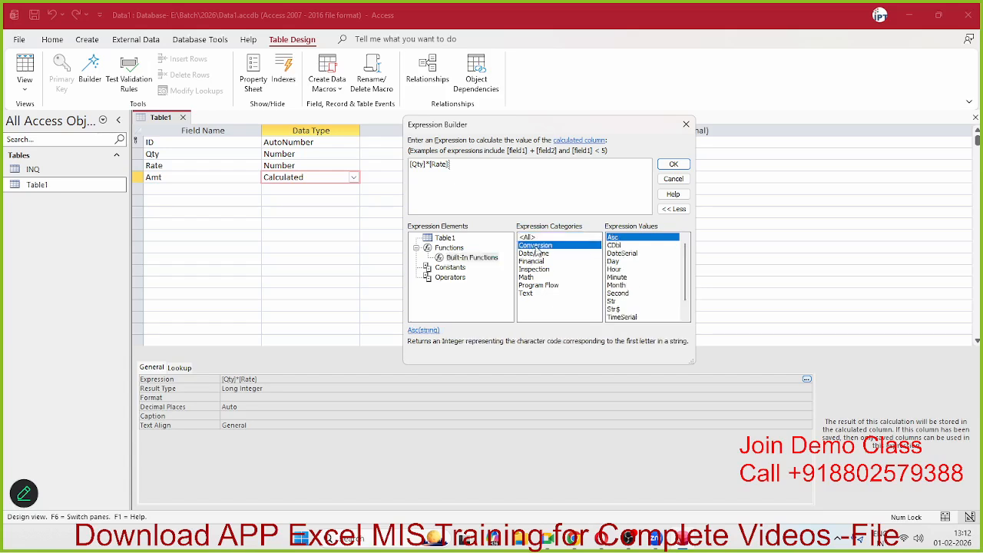
pyautogui.click(535, 254)
pyautogui.click(537, 262)
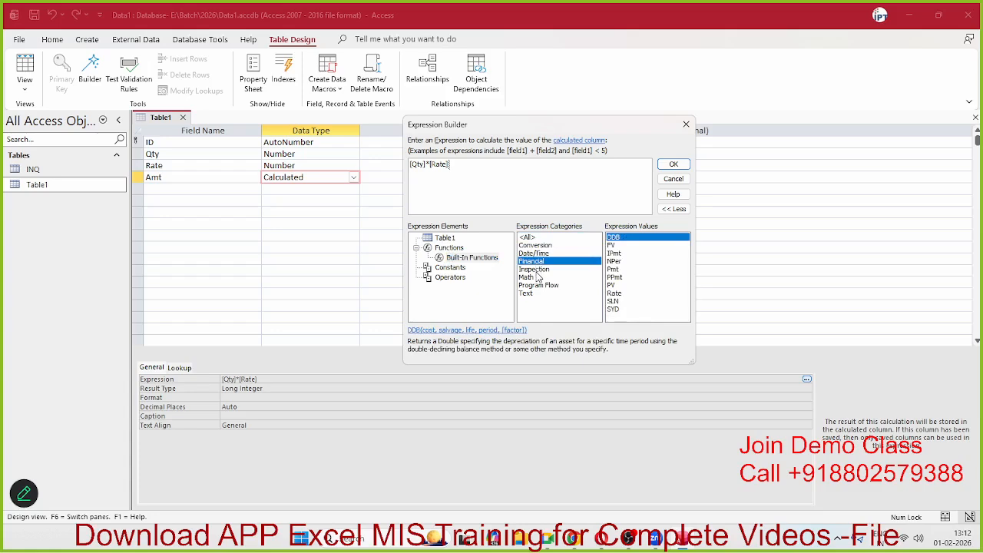
pyautogui.click(537, 270)
pyautogui.click(538, 277)
pyautogui.click(538, 294)
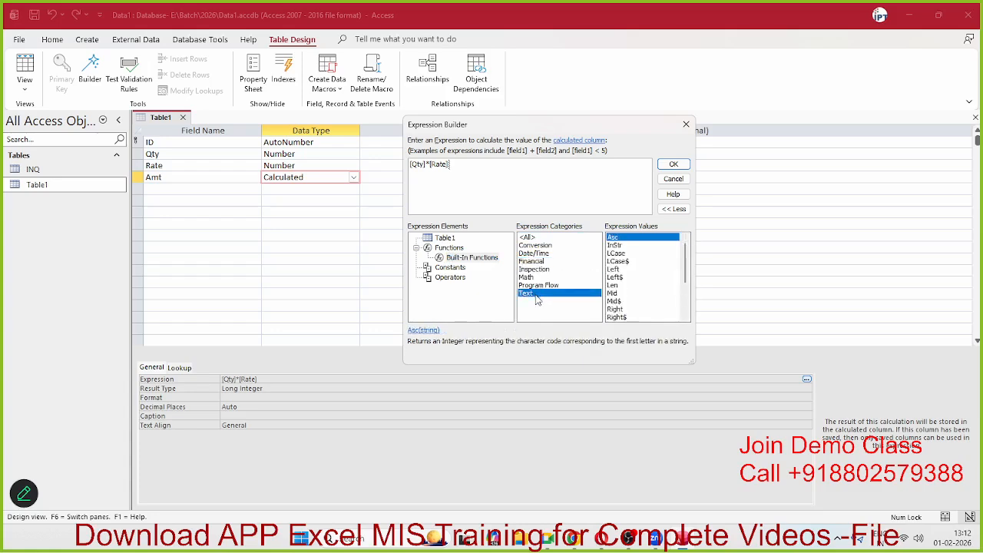
pyautogui.click(537, 286)
pyautogui.click(534, 278)
pyautogui.click(536, 269)
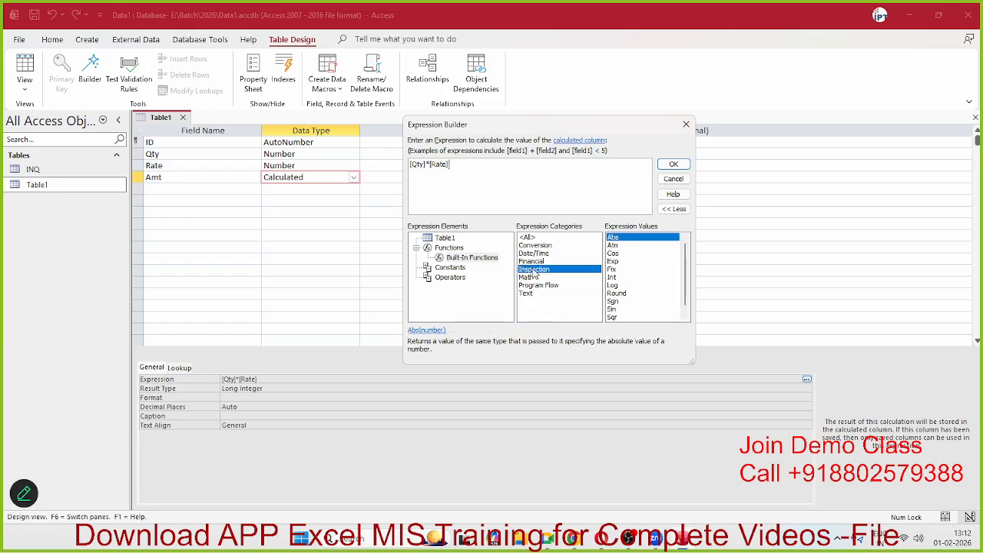
pyautogui.click(535, 262)
pyautogui.click(536, 254)
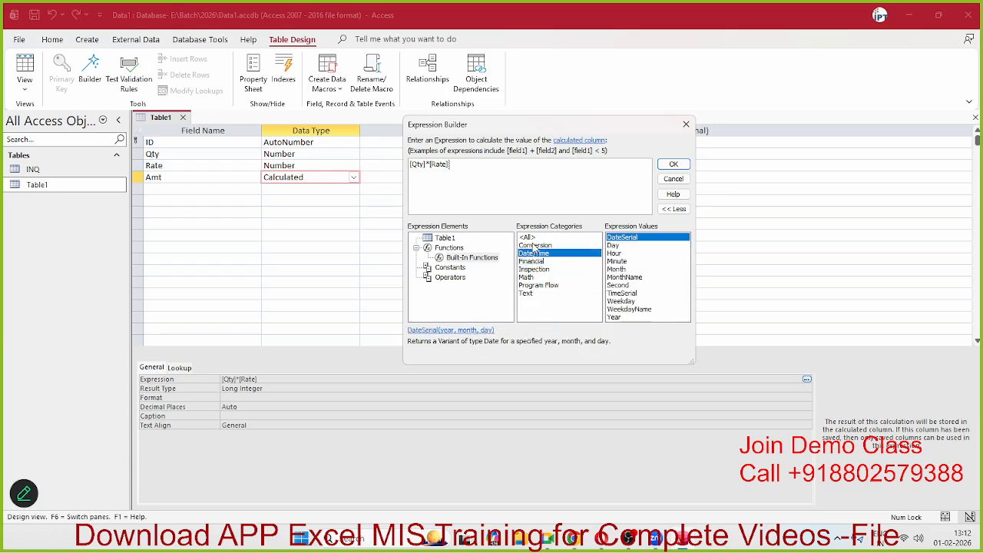
pyautogui.click(535, 245)
pyautogui.click(535, 254)
pyautogui.click(686, 125)
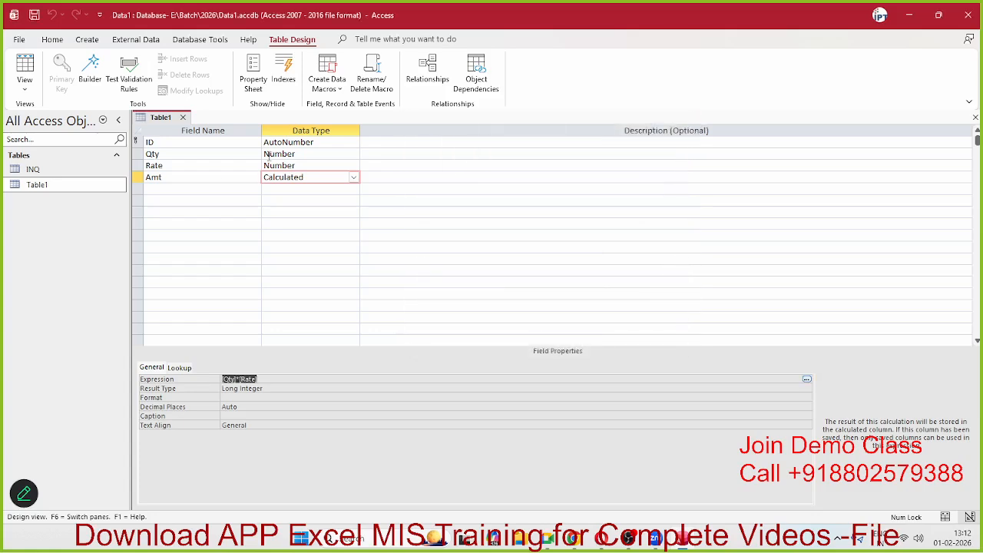
# Step: Add a CDate field with the Date/Time data type, replacing the reserved name 'date'
pyautogui.click(199, 190)
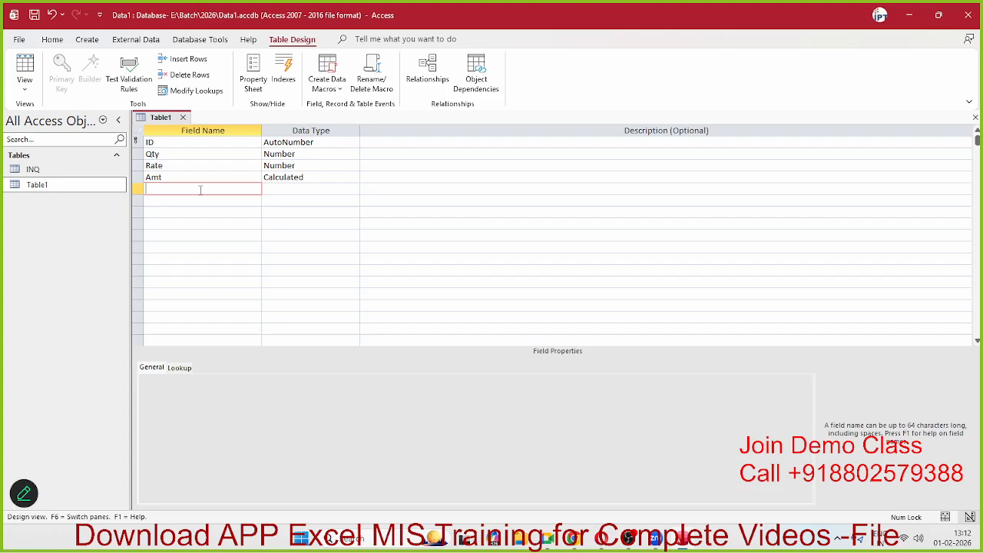
pyautogui.write('date')
pyautogui.press('Tab')
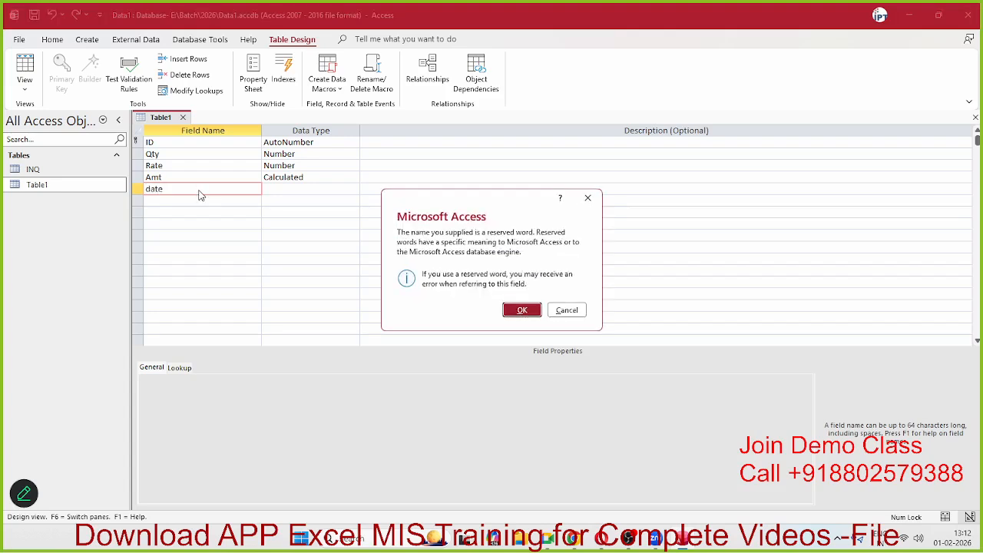
pyautogui.press('Return')
pyautogui.press('BackSpace')
pyautogui.press('BackSpace')
pyautogui.press('BackSpace')
pyautogui.press('BackSpace')
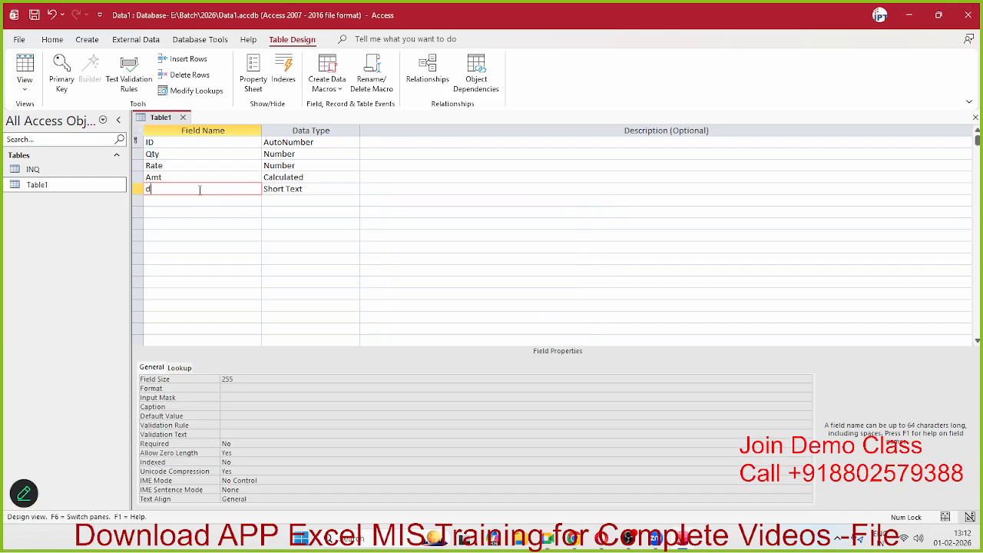
pyautogui.write('CDate')
pyautogui.click(346, 191)
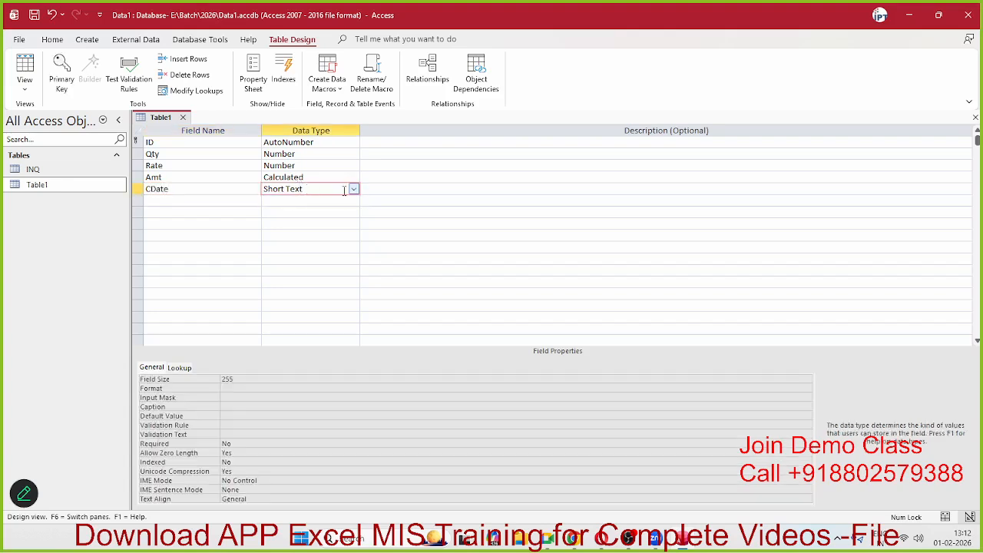
pyautogui.click(353, 189)
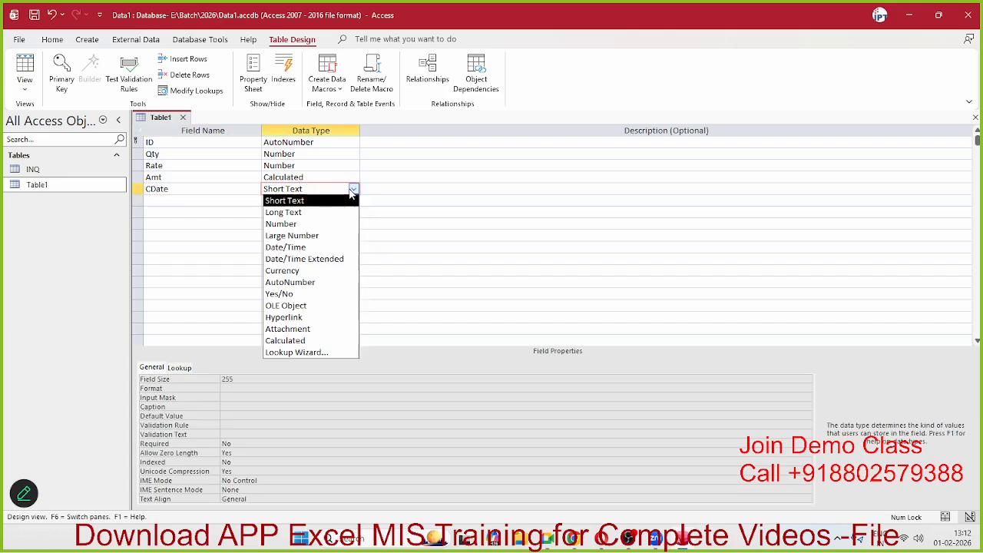
pyautogui.click(323, 246)
# Step: Add a field named Year below CDate, accepting the reserved-word warning so it becomes Year_
pyautogui.click(203, 201)
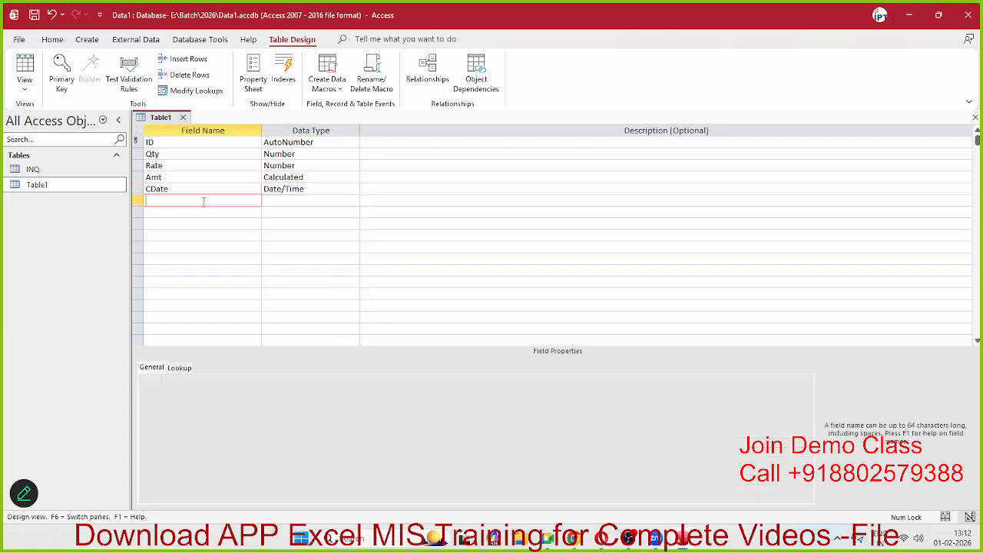
pyautogui.write('Year')
pyautogui.press('Tab')
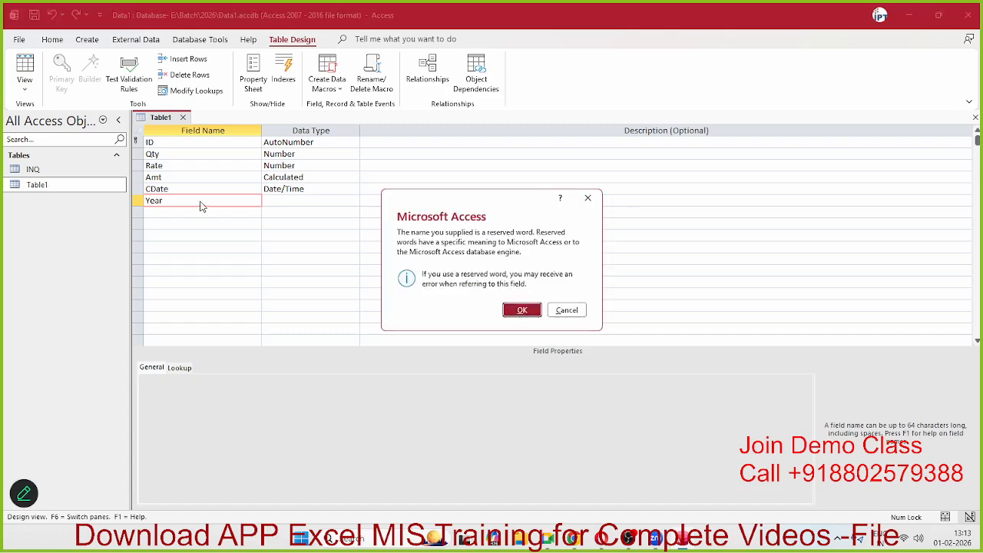
pyautogui.click(523, 317)
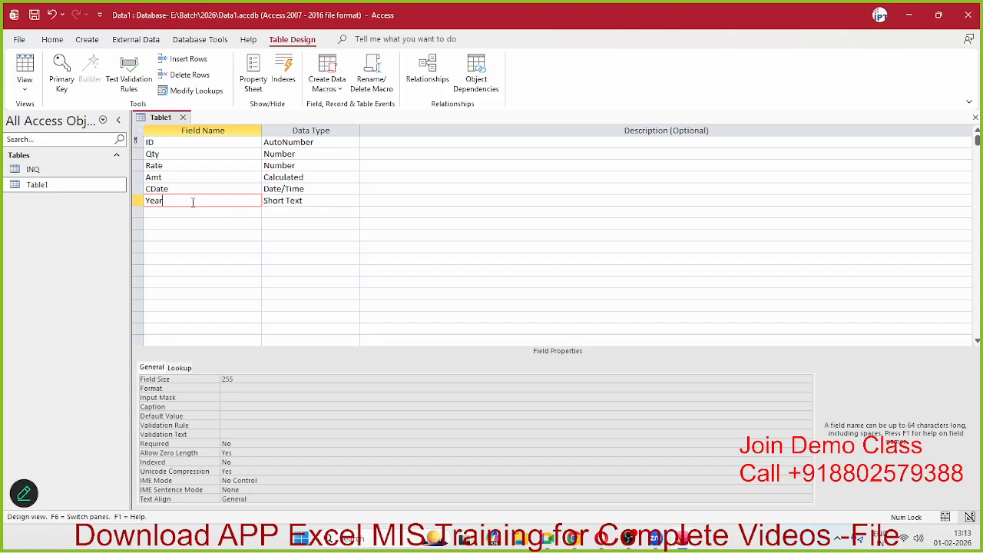
pyautogui.click(293, 201)
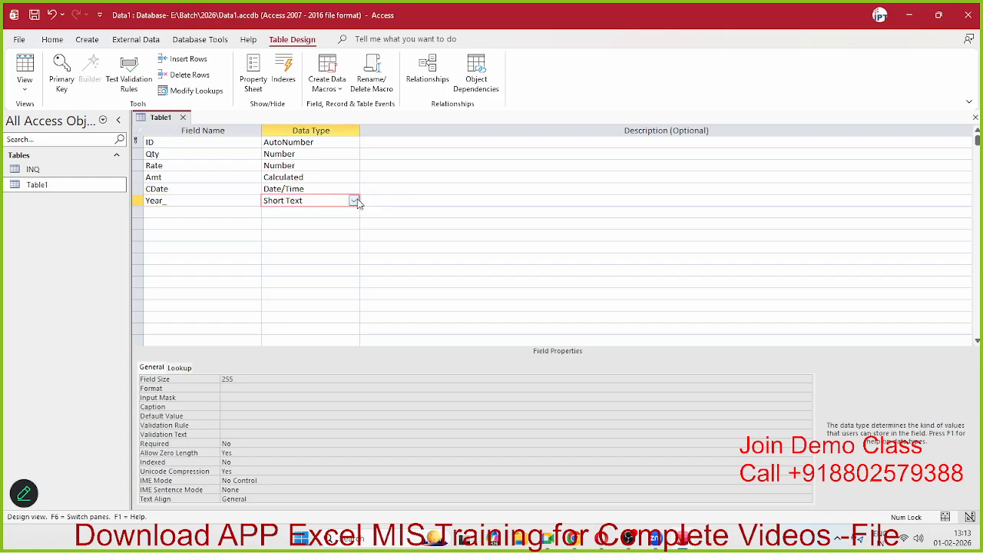
# Step: Make Year_ a Calculated field with the expression Year([CDate])
pyautogui.click(354, 202)
pyautogui.click(288, 353)
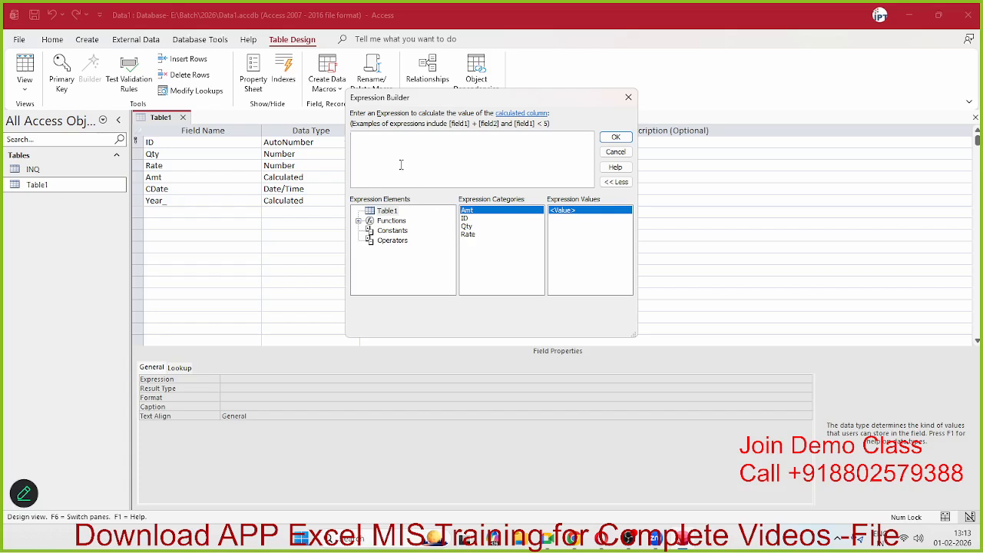
pyautogui.write('Year(C')
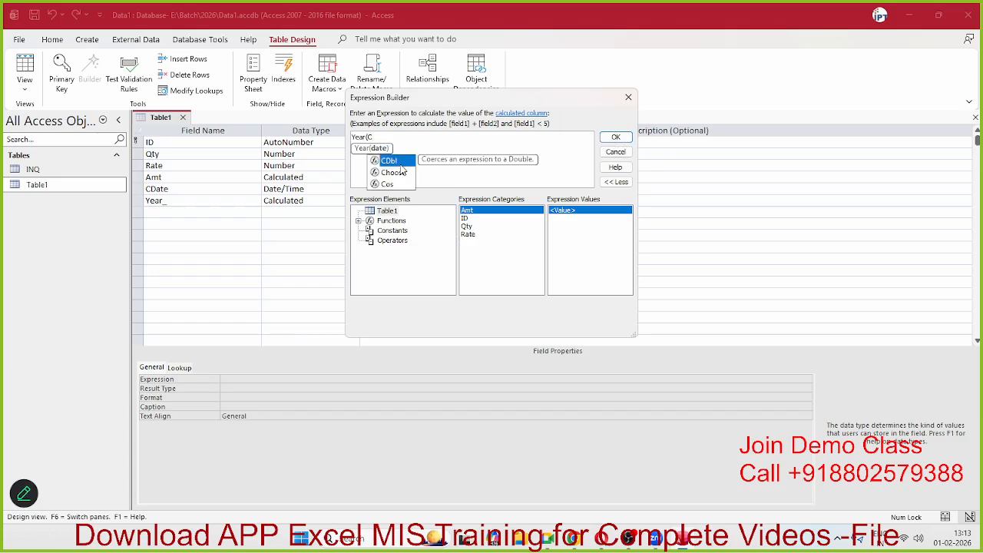
pyautogui.press('BackSpace')
pyautogui.write('[')
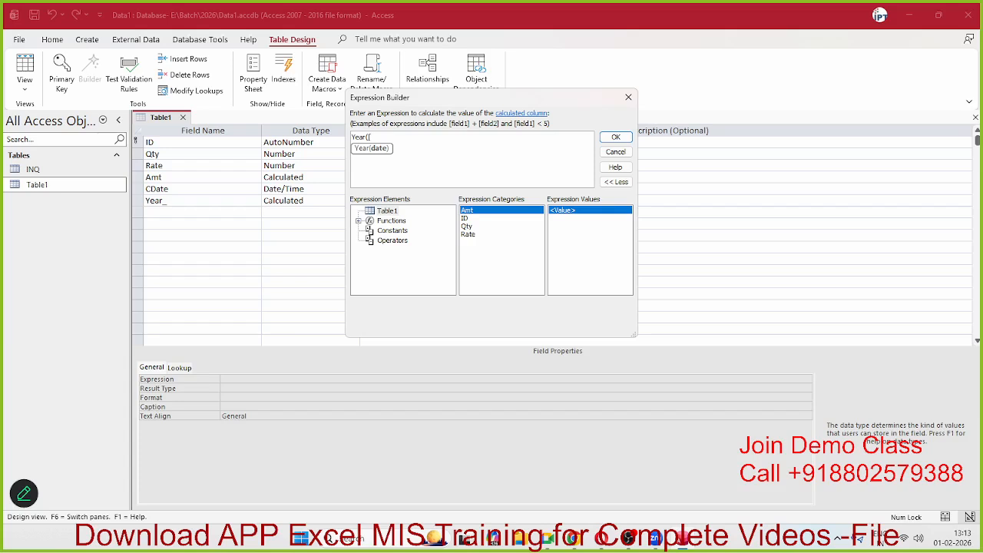
pyautogui.write('CDate])')
pyautogui.click(615, 139)
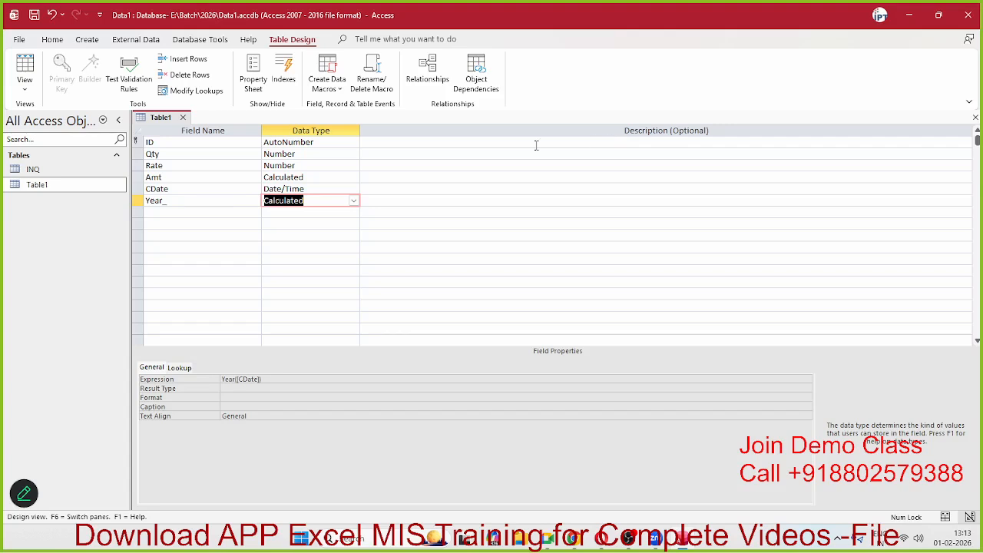
pyautogui.click(211, 212)
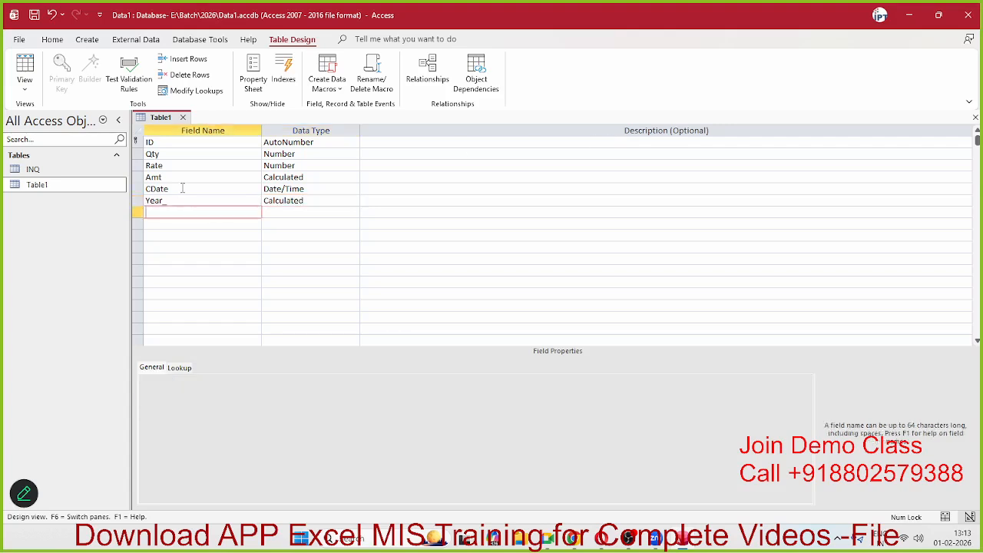
# Step: Add a Calculated field M with Month([CDate), dismissing the missing-parenthesis error
pyautogui.write('M')
pyautogui.press('Tab')
pyautogui.write('c')
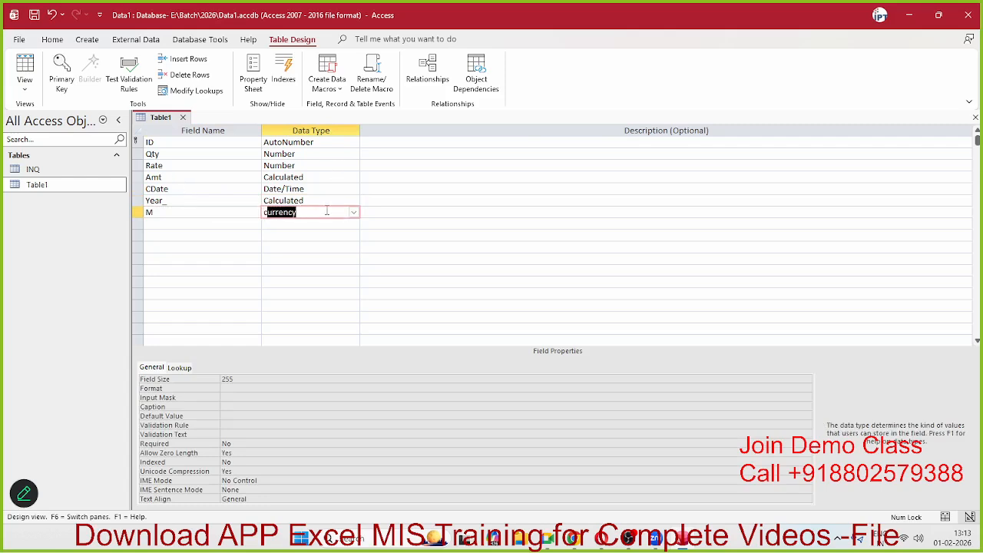
pyautogui.press('Down')
pyautogui.press('Up')
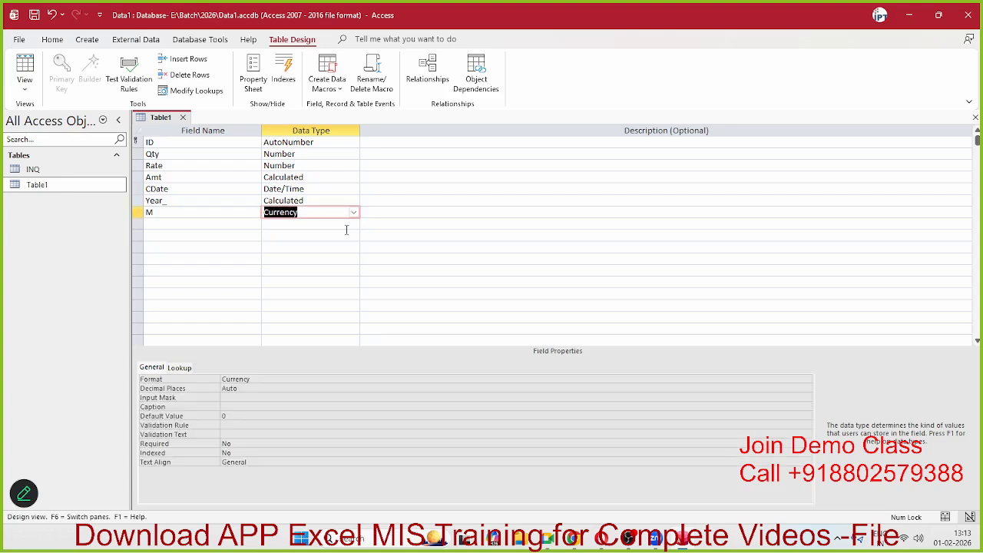
pyautogui.click(355, 217)
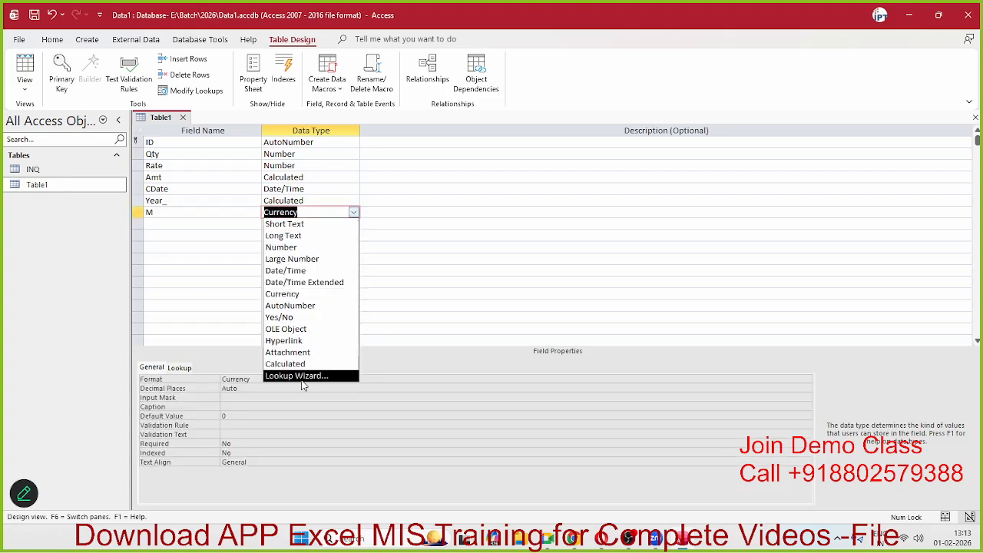
pyautogui.click(301, 364)
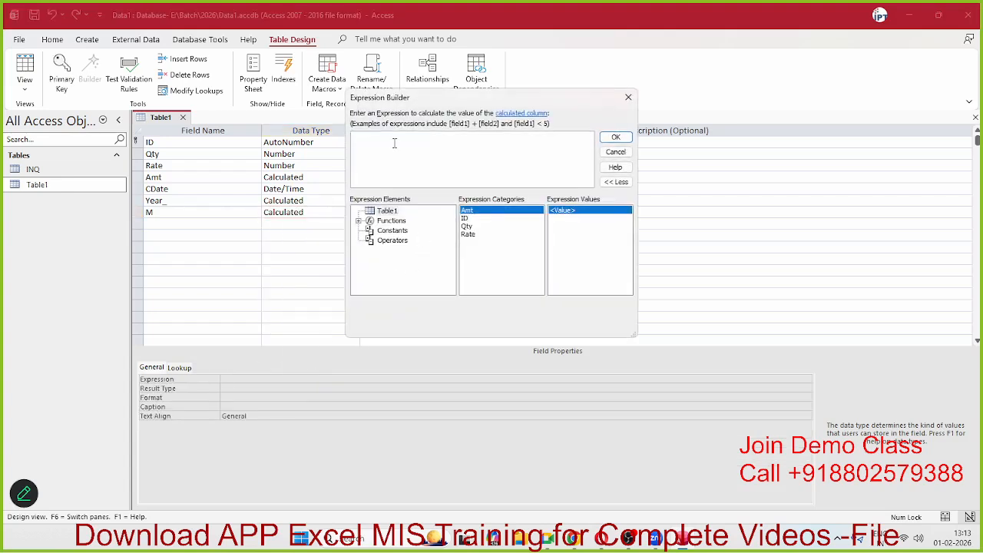
pyautogui.write('Mon')
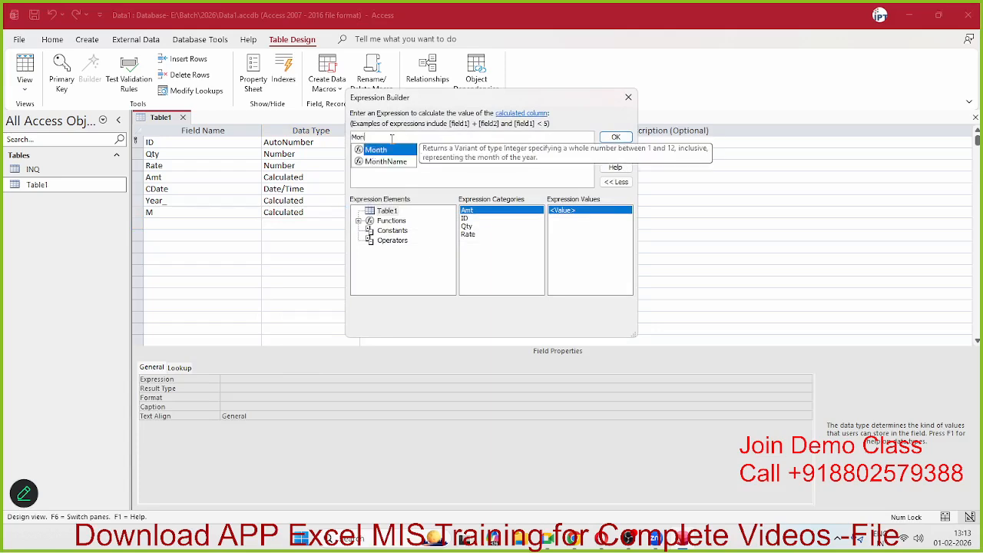
pyautogui.write('th(')
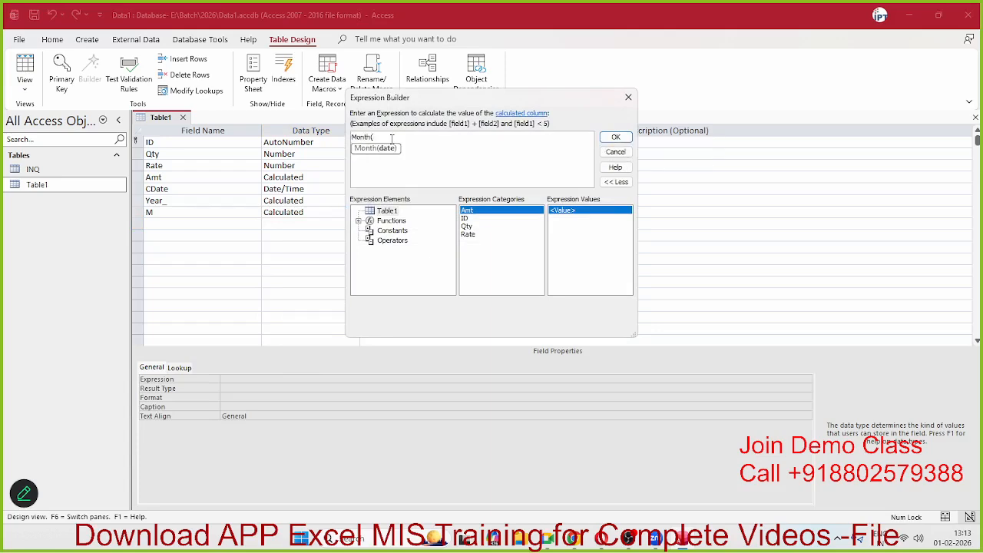
pyautogui.write('[CDate)')
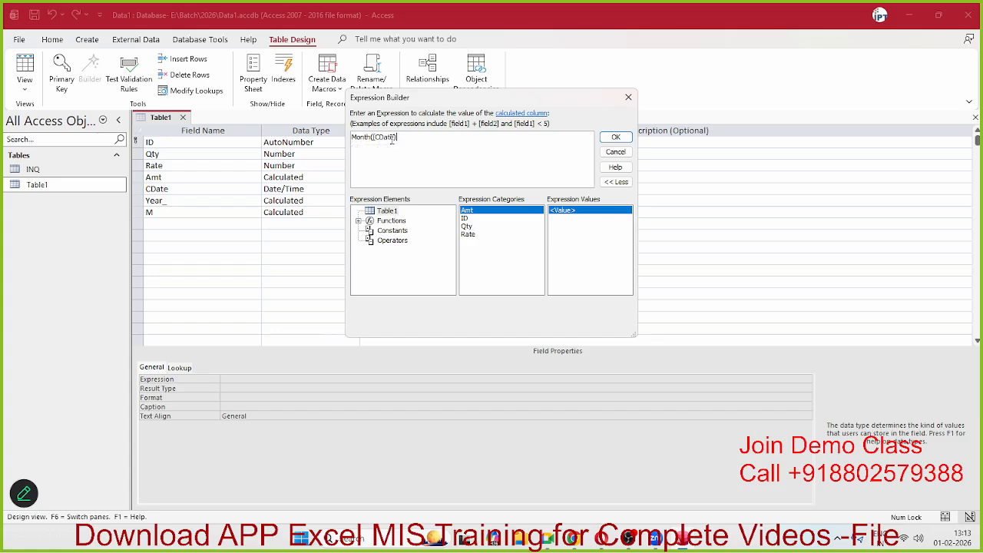
pyautogui.click(625, 141)
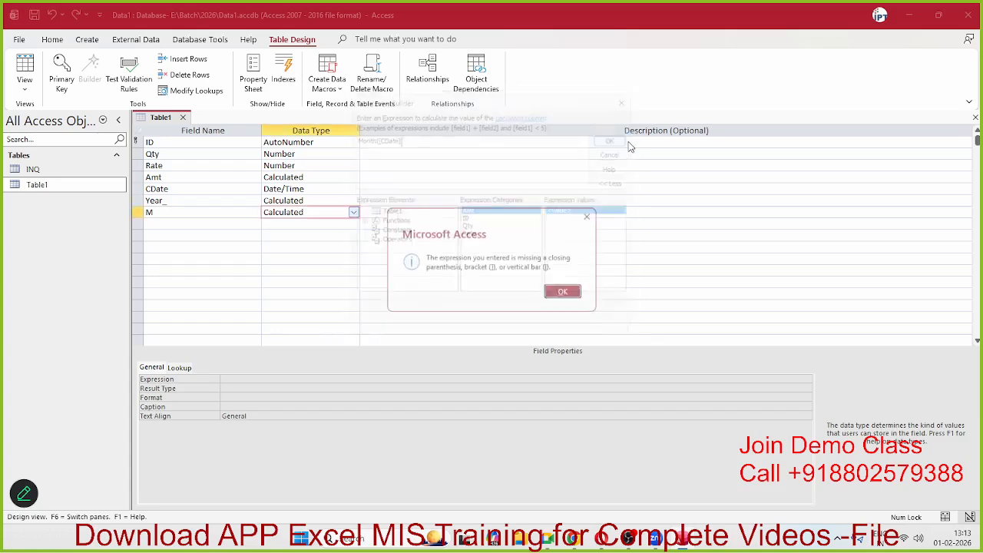
pyautogui.click(569, 295)
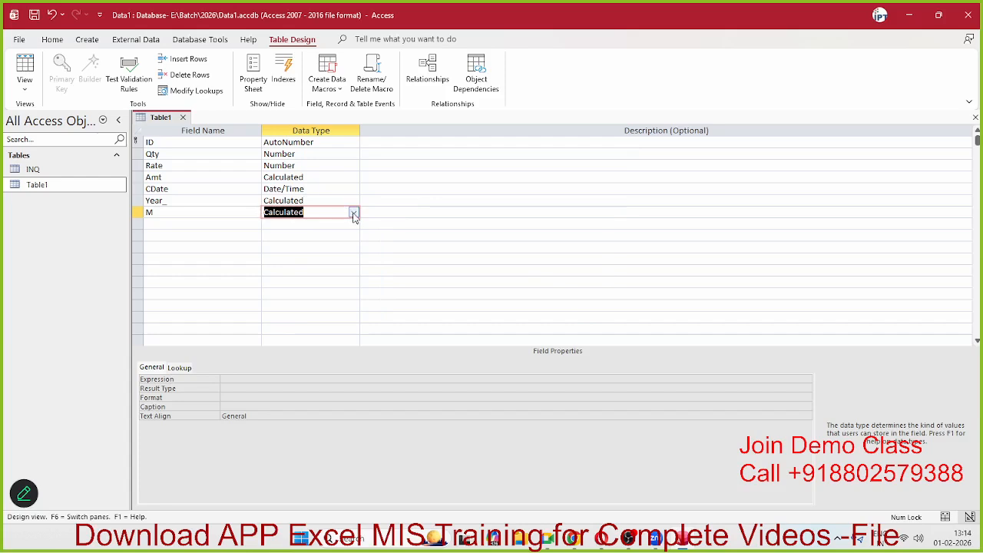
# Step: Compare the Year_ and M field settings to check their calculated expressions
pyautogui.click(200, 202)
pyautogui.click(195, 213)
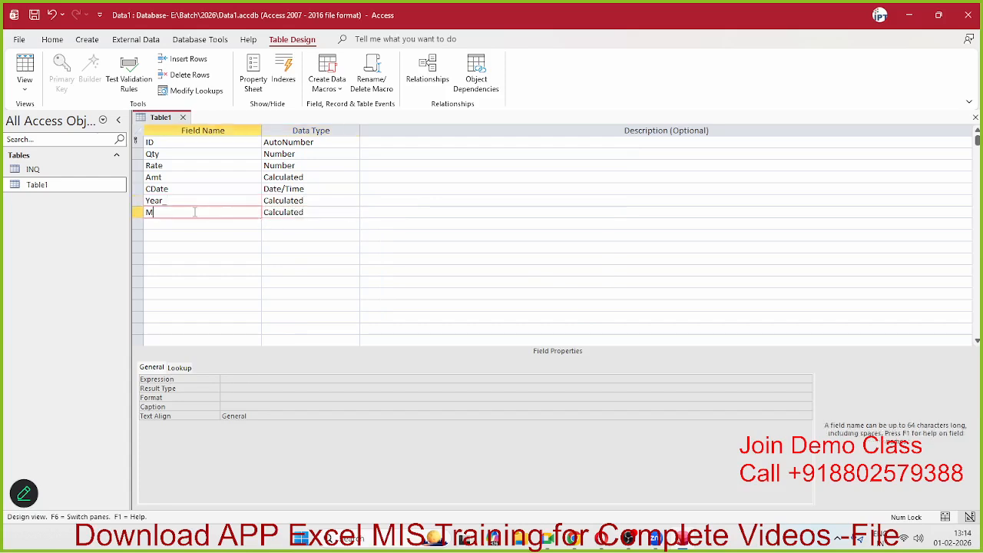
pyautogui.click(303, 216)
pyautogui.click(192, 215)
pyautogui.click(298, 200)
pyautogui.click(299, 215)
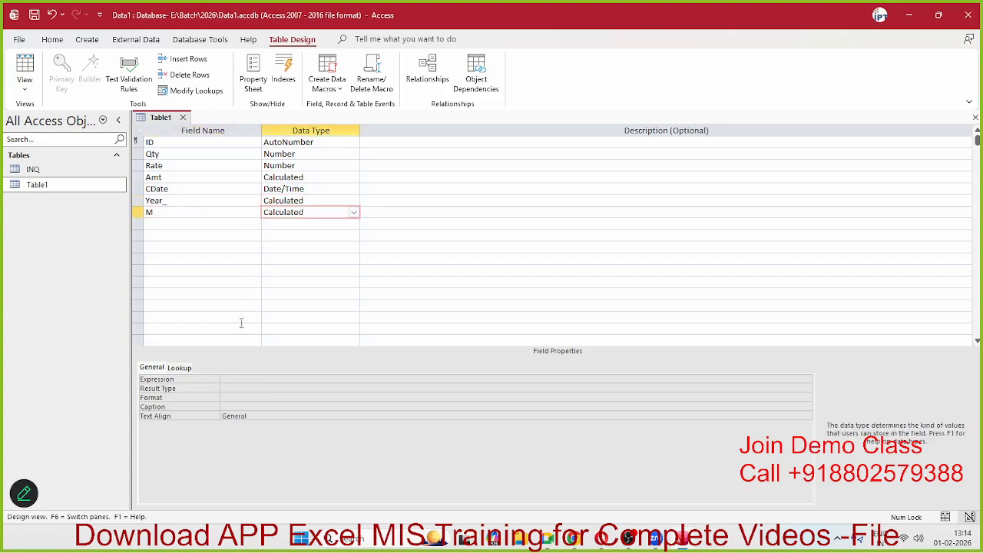
# Step: Correct M's Expression property to Month([CDate]) with the closing parenthesis
pyautogui.click(246, 380)
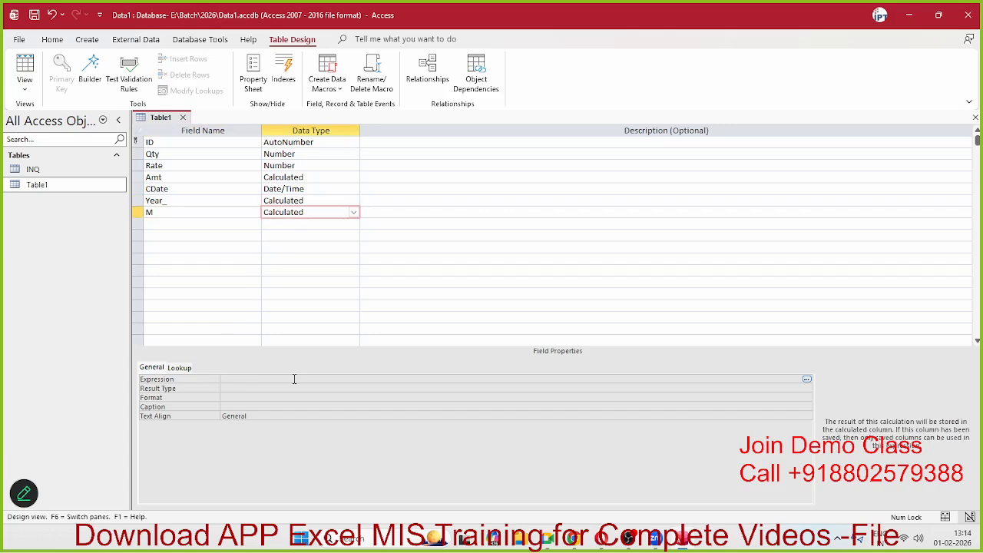
pyautogui.write('Mo')
pyautogui.write('nth')
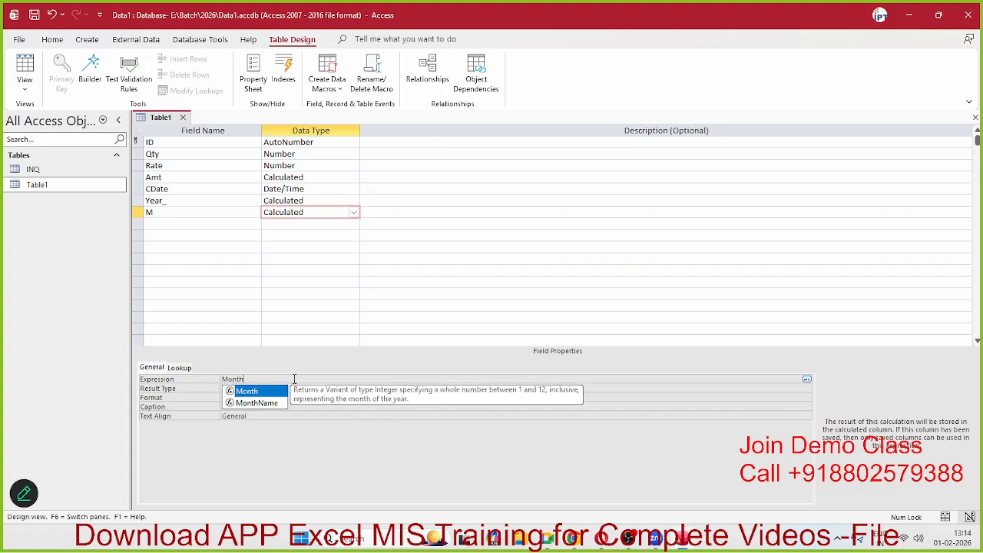
pyautogui.write('(')
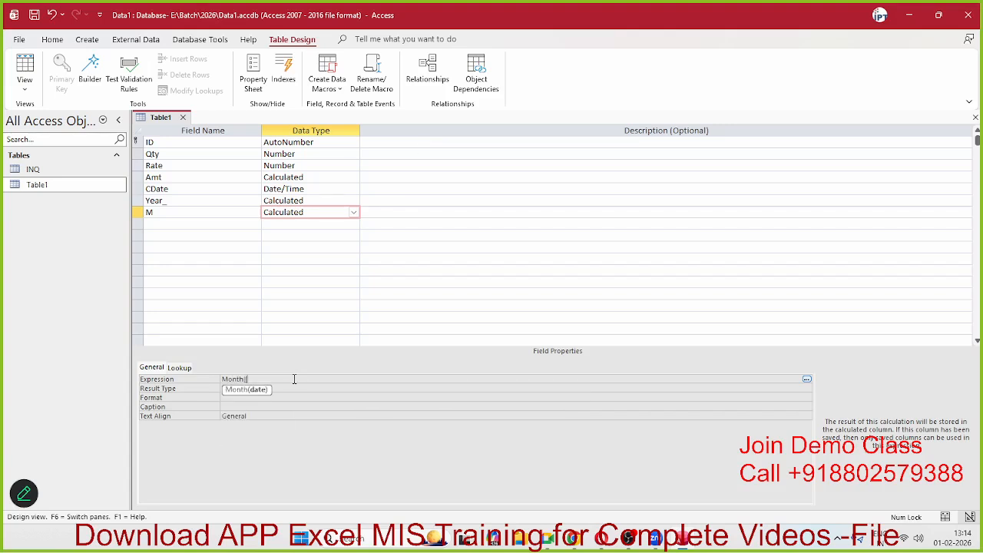
pyautogui.write('[CDate])')
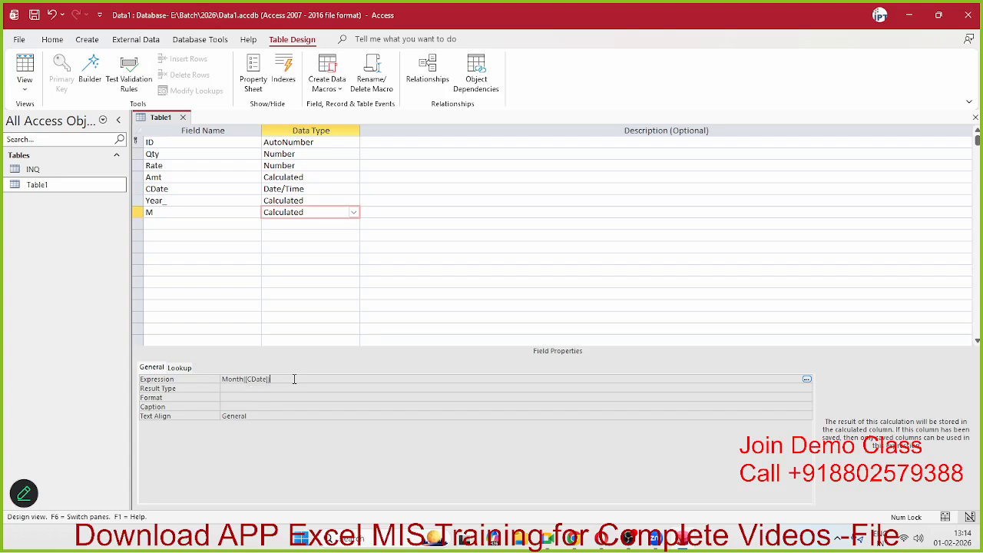
pyautogui.press('Return')
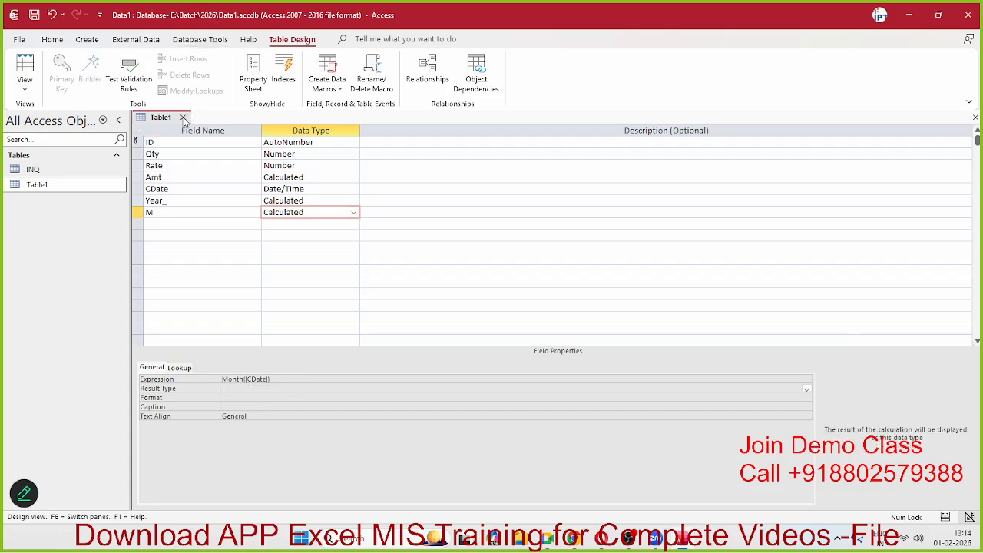
pyautogui.click(183, 117)
# Step: Save the design, open Table1's datasheet and set the first record's CDate to 01-02-2026
pyautogui.click(476, 293)
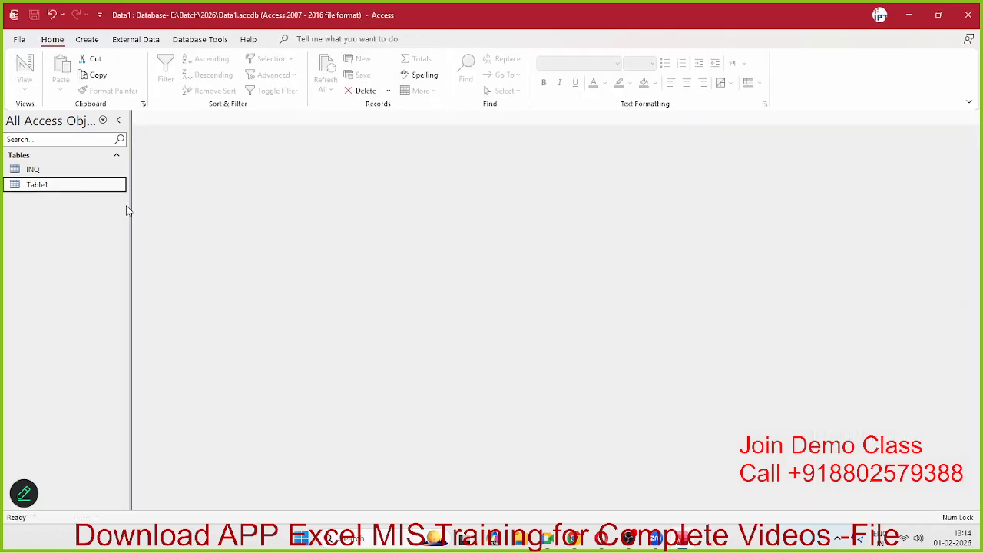
pyautogui.doubleClick(79, 189)
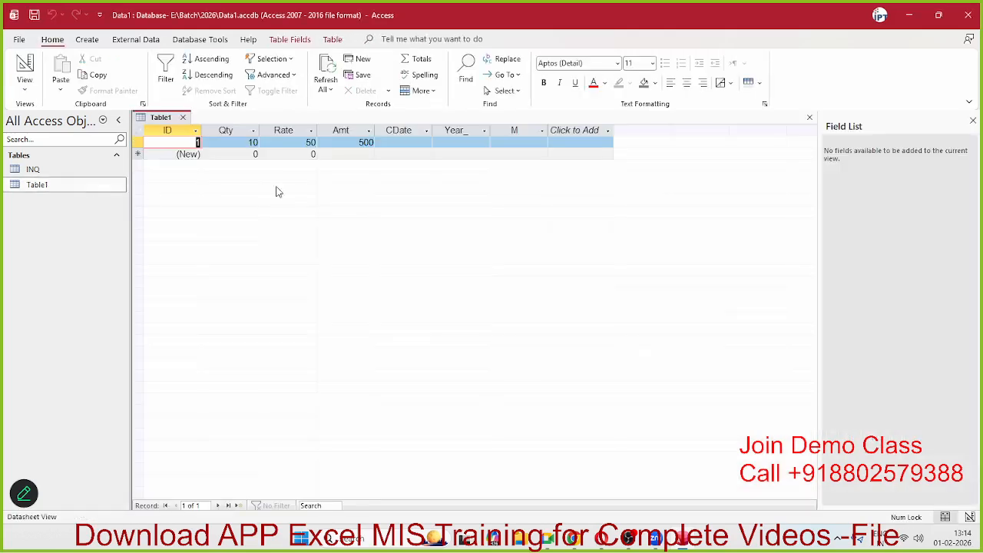
pyautogui.click(407, 143)
pyautogui.click(439, 143)
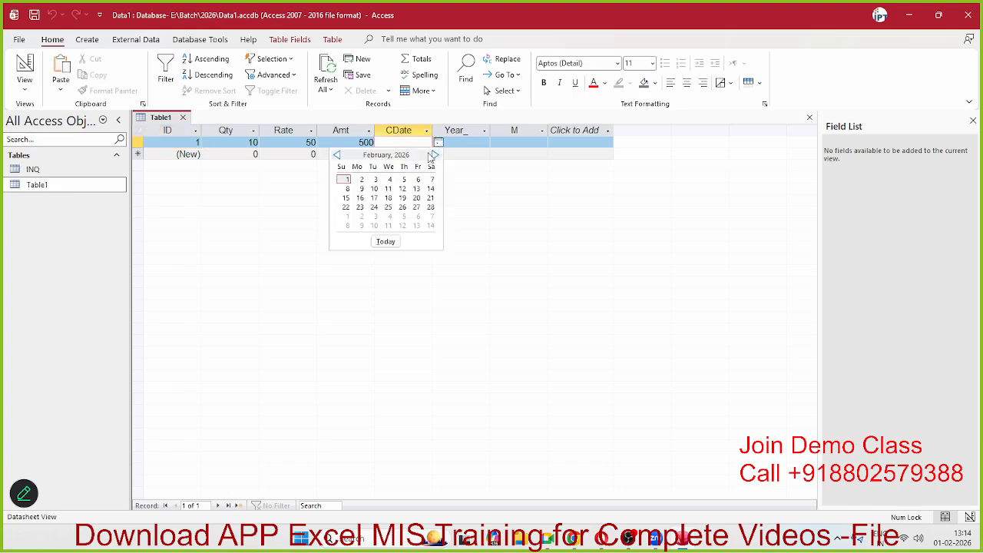
pyautogui.click(385, 242)
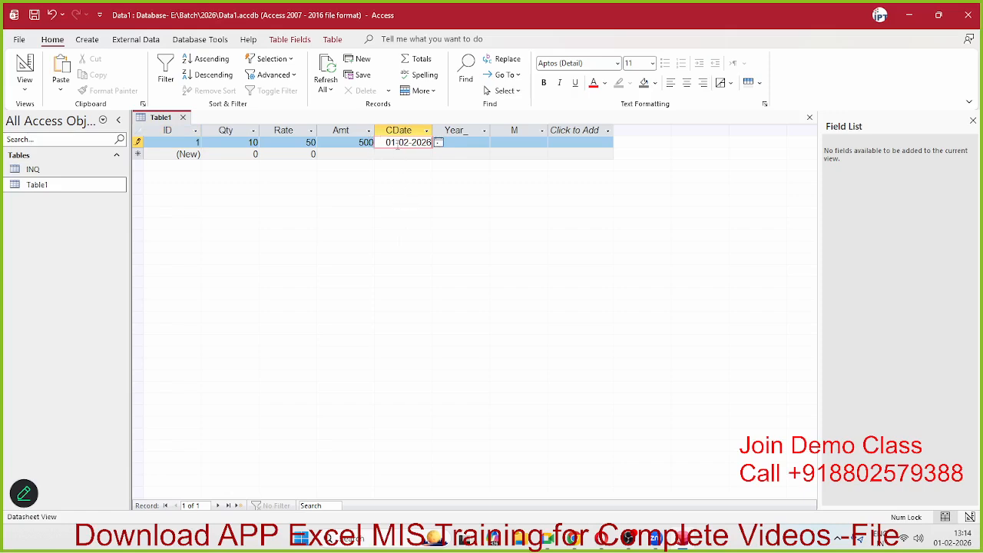
pyautogui.press('Return')
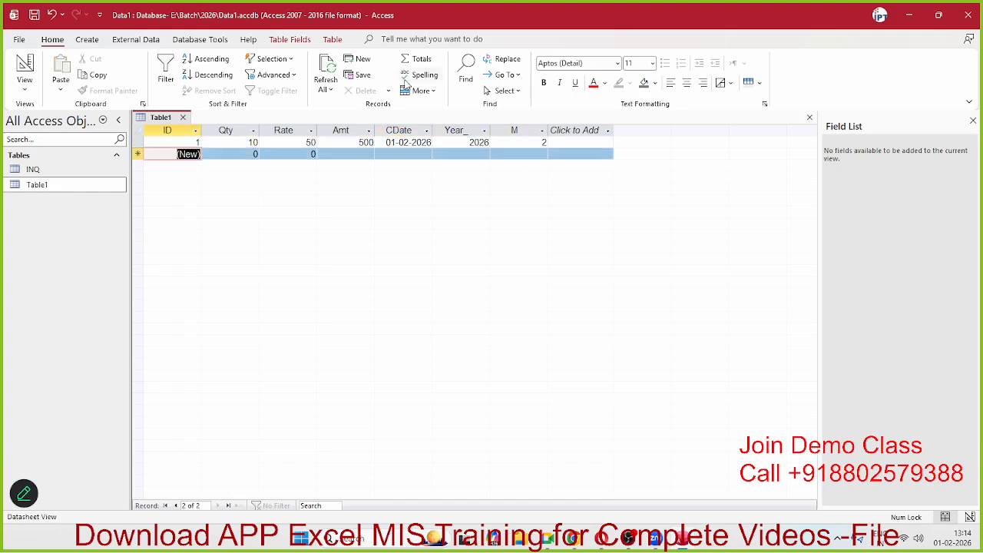
# Step: Confirm Year_ shows 2026 and M shows 2, then reopen Table1 in Design view
pyautogui.click(480, 143)
pyautogui.click(513, 145)
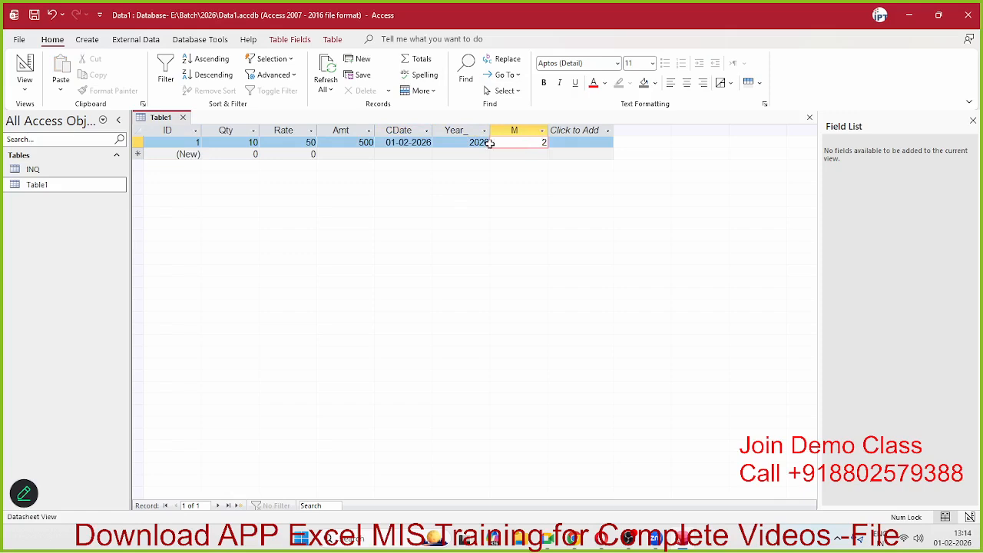
pyautogui.hotkey('shift', 'Tab')
pyautogui.hotkey('shift', 'Tab')
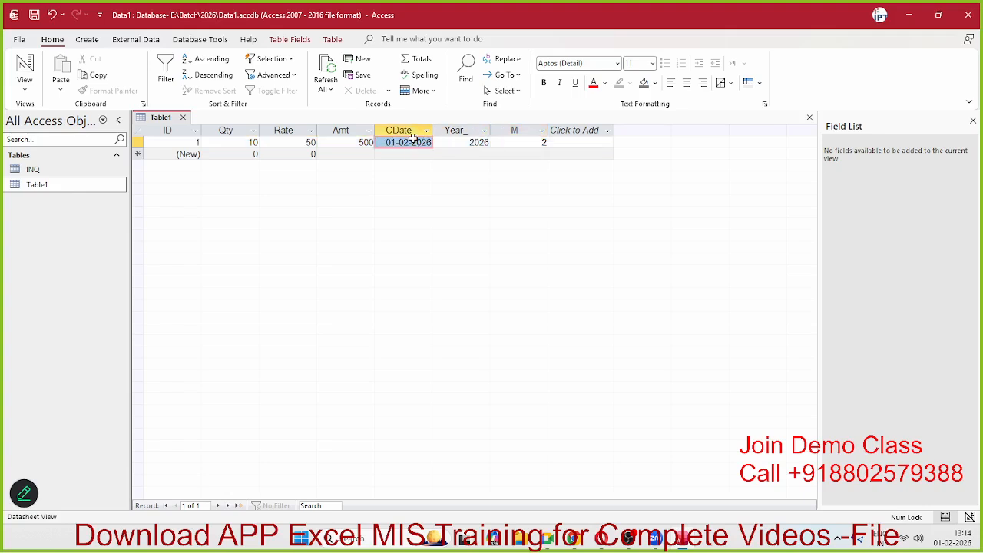
pyautogui.rightClick(66, 187)
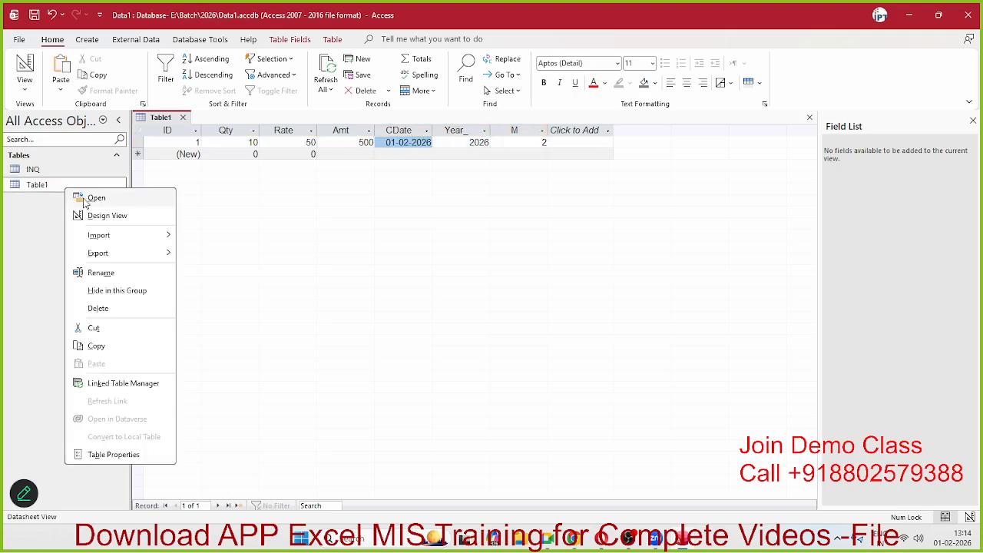
pyautogui.click(93, 216)
pyautogui.click(330, 213)
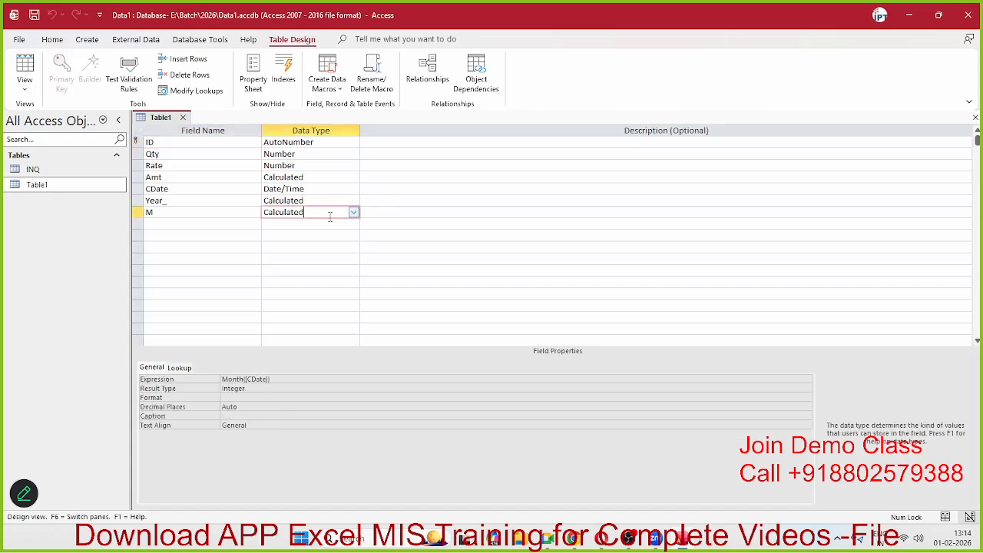
# Step: Show M's data type list, then check the Rate, Qty and ID field properties
pyautogui.click(353, 214)
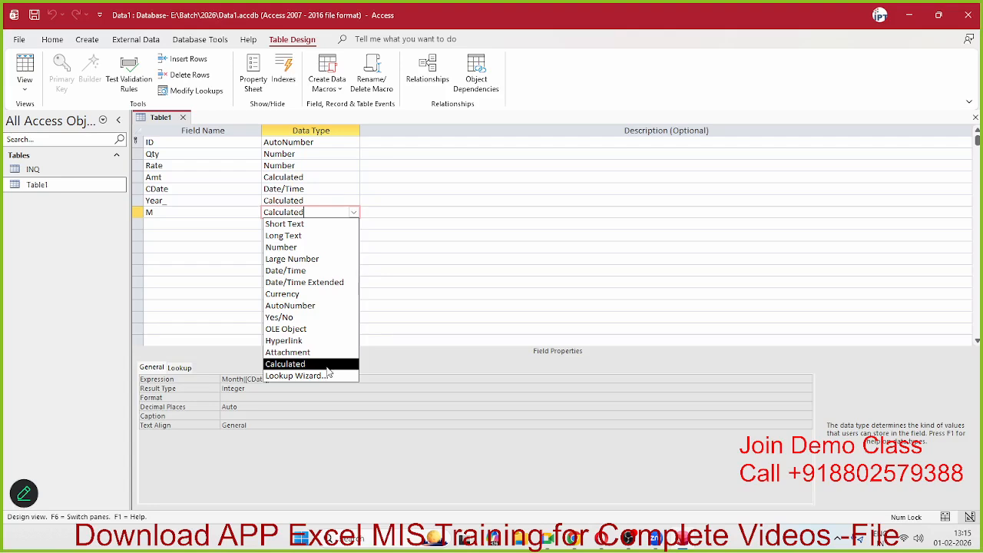
pyautogui.click(302, 168)
pyautogui.click(305, 153)
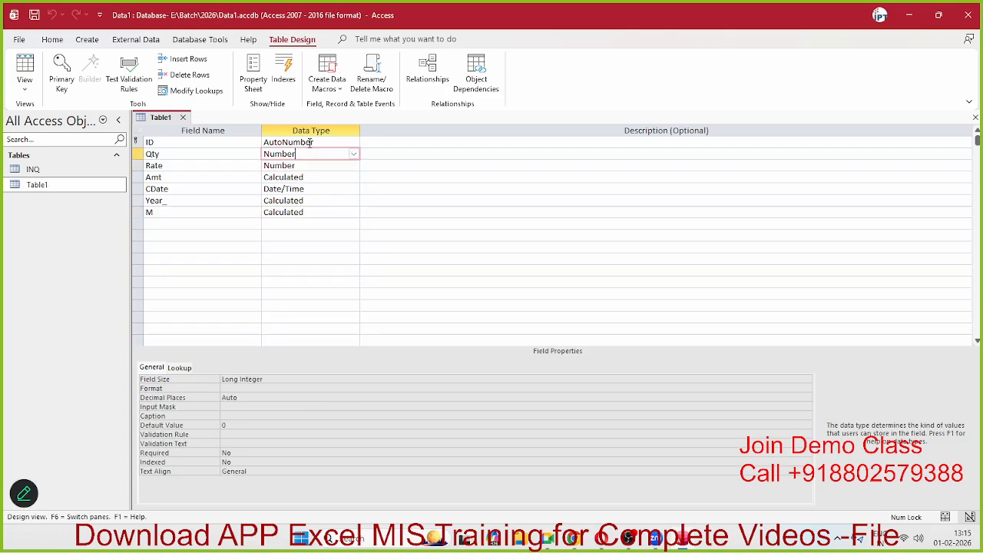
pyautogui.click(308, 143)
pyautogui.click(308, 153)
# Step: Review the Amt and Year_ calculations, then bring up M's data type list again
pyautogui.click(308, 177)
pyautogui.click(308, 200)
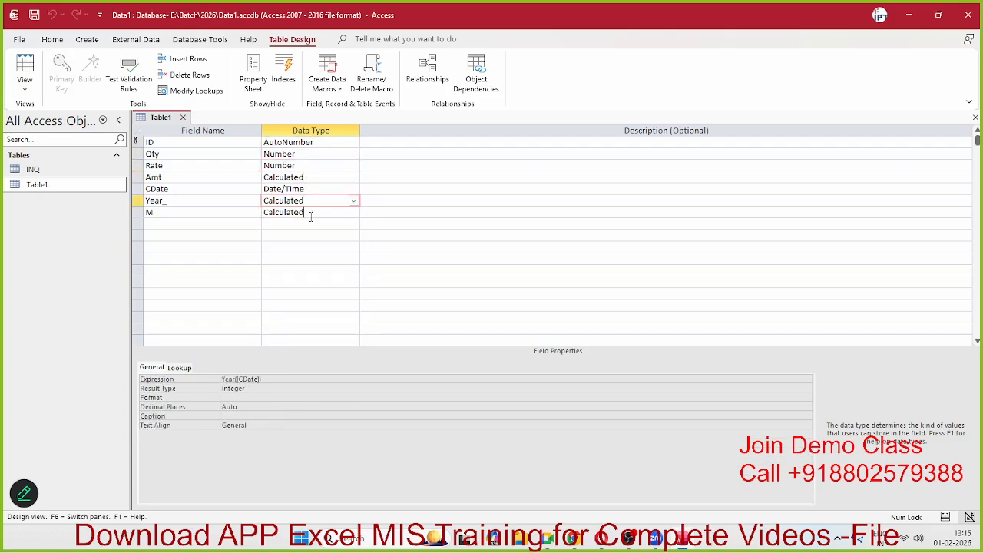
pyautogui.click(310, 213)
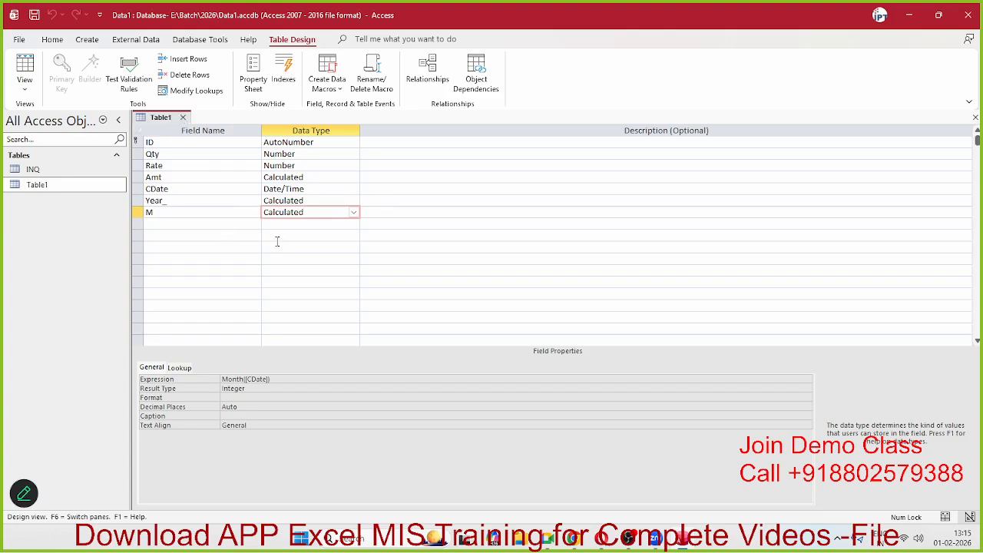
pyautogui.click(353, 213)
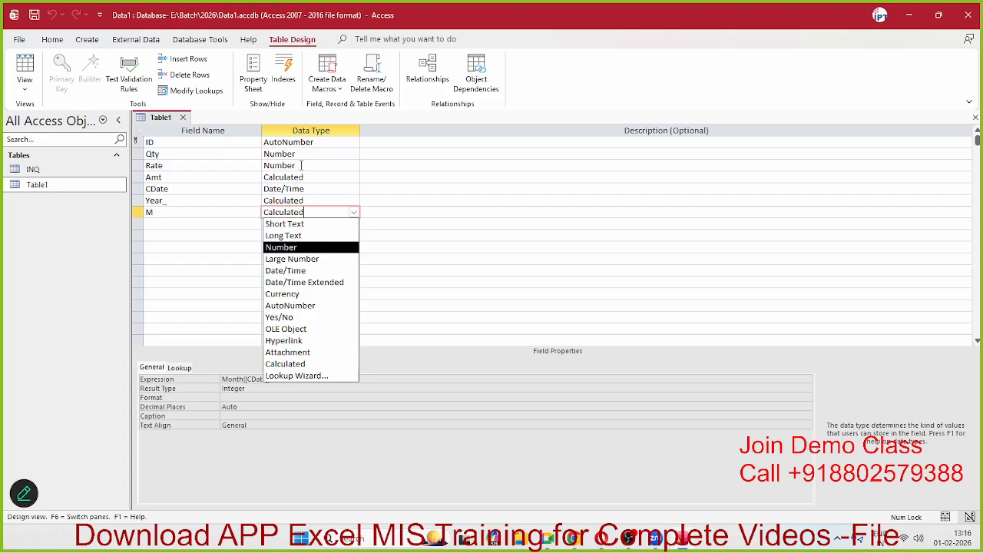
pyautogui.click(292, 247)
pyautogui.press('Return')
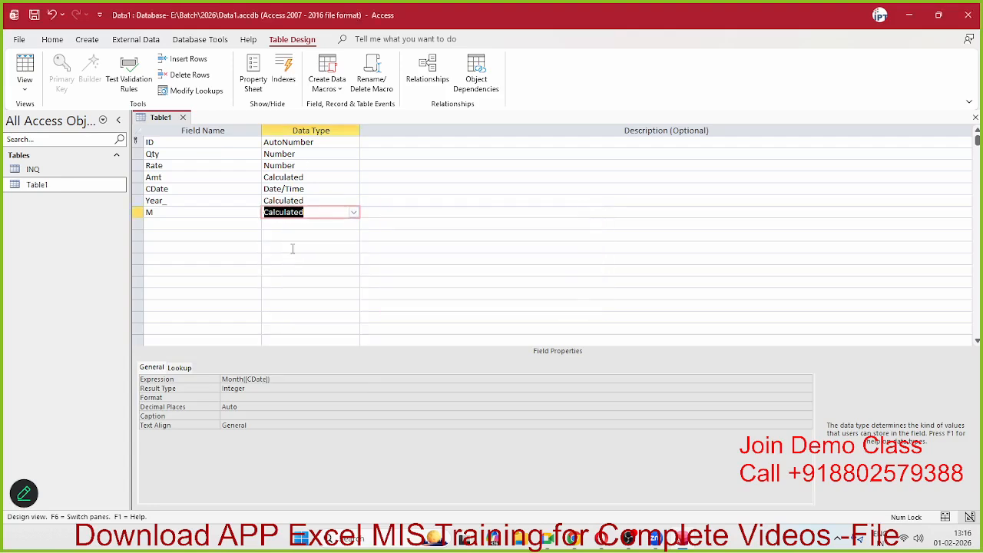
pyautogui.click(292, 247)
pyautogui.click(297, 225)
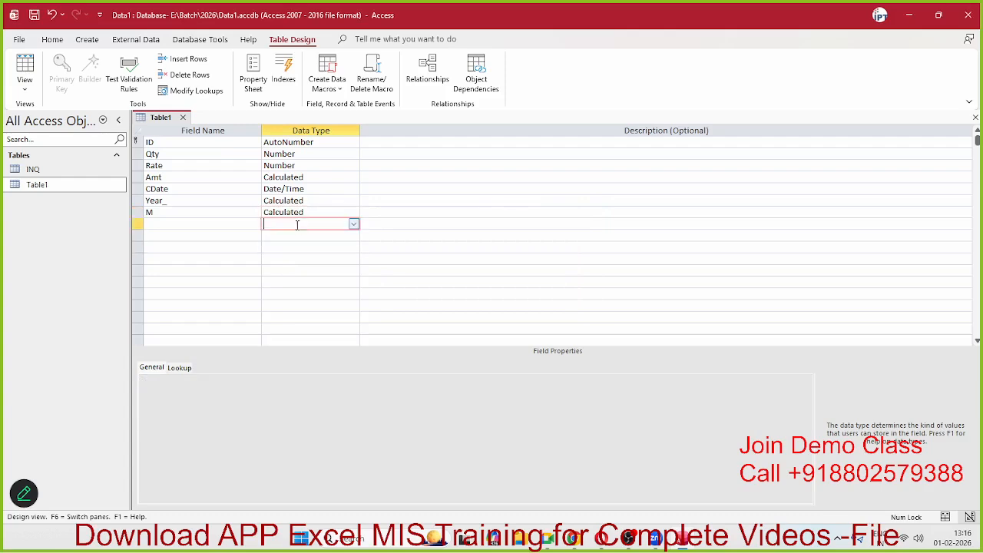
pyautogui.click(353, 224)
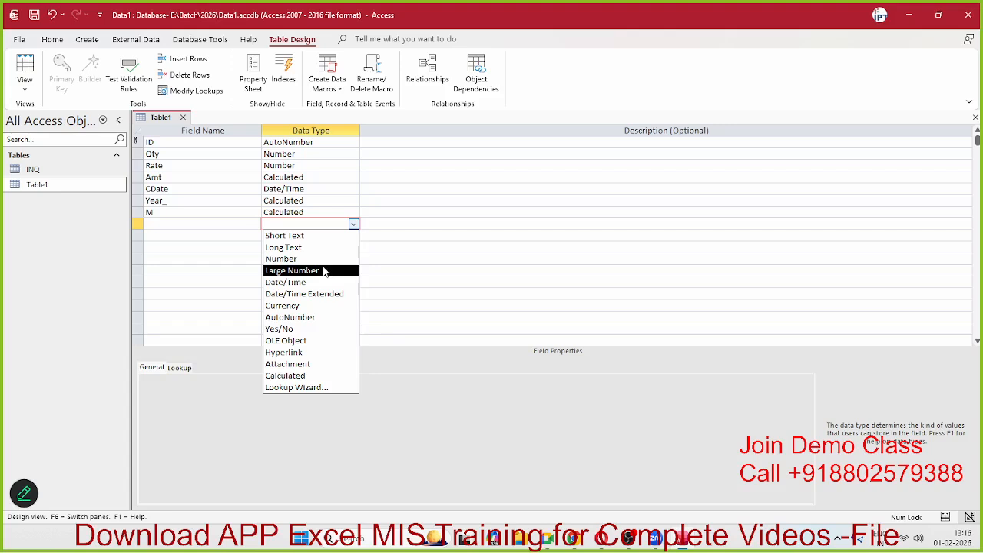
pyautogui.press('Escape')
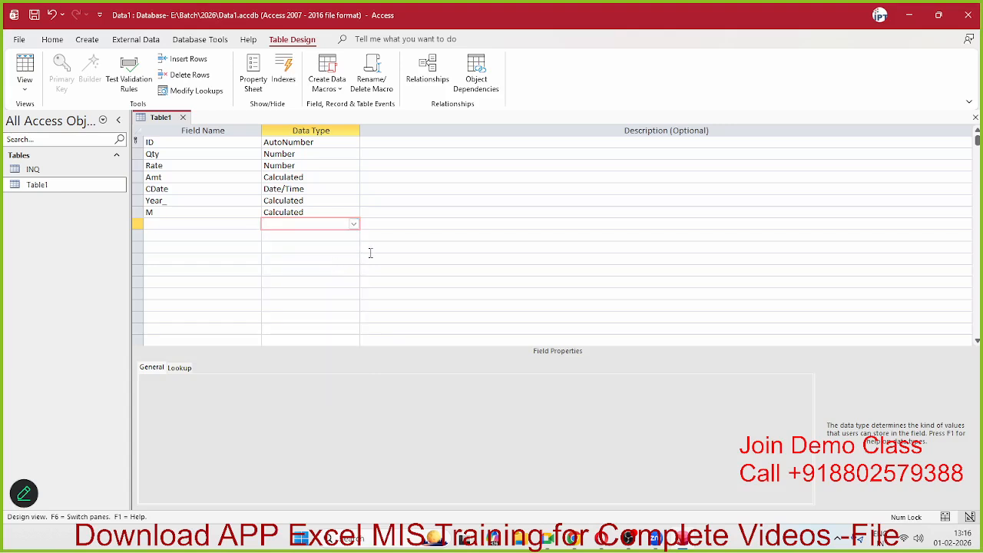
pyautogui.press('Up')
pyautogui.press('Up')
pyautogui.press('Up')
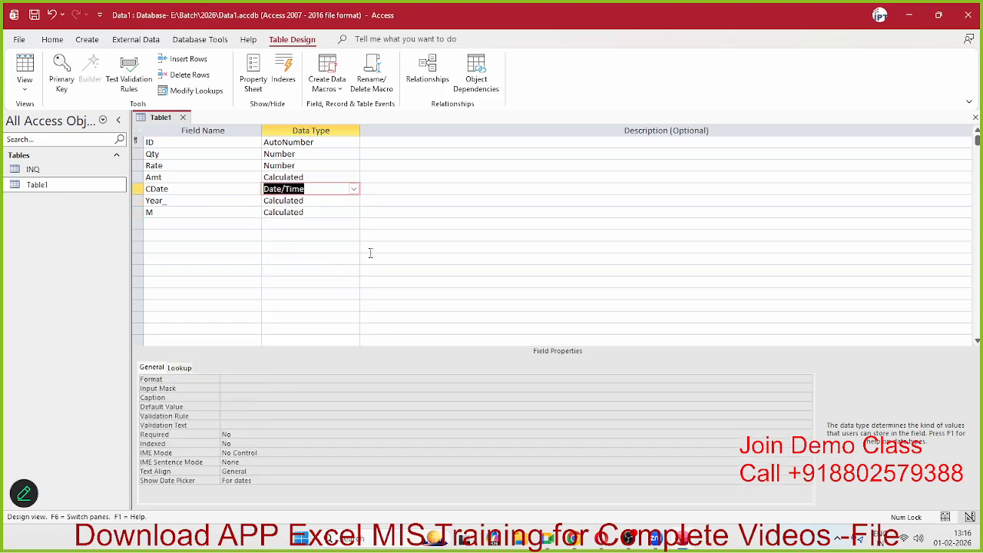
pyautogui.press('Up')
pyautogui.press('Up')
pyautogui.press('Up')
pyautogui.press('Up')
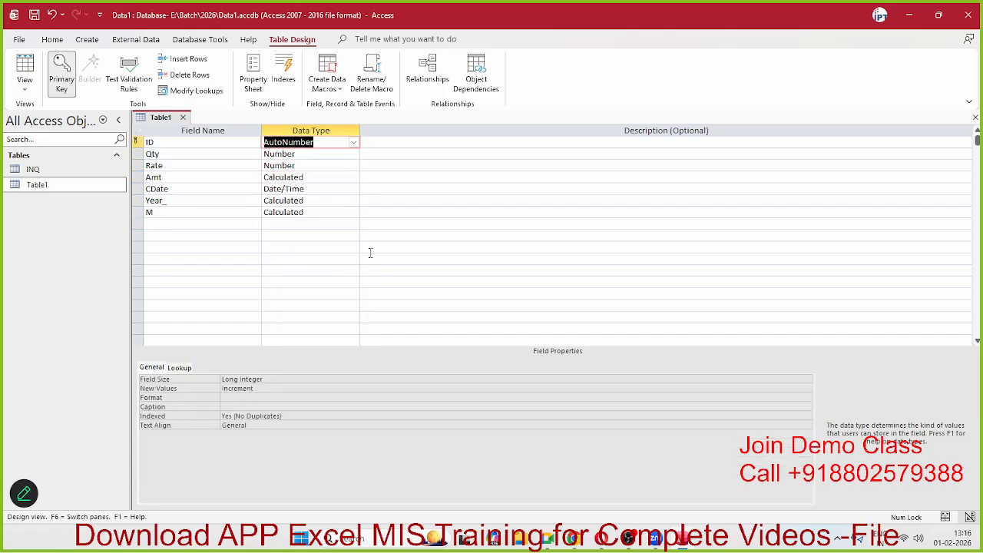
pyautogui.press('Down')
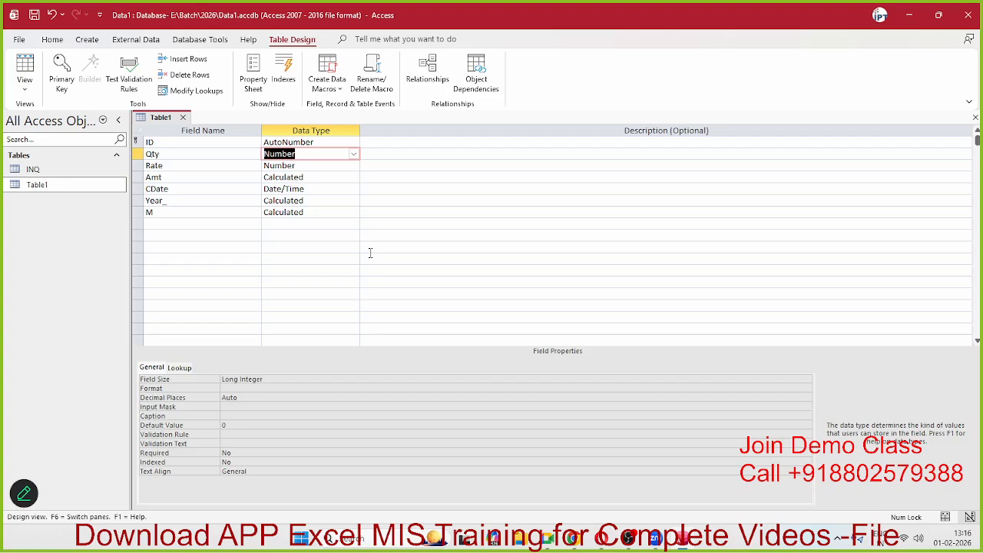
pyautogui.press('Down')
pyautogui.press('Down')
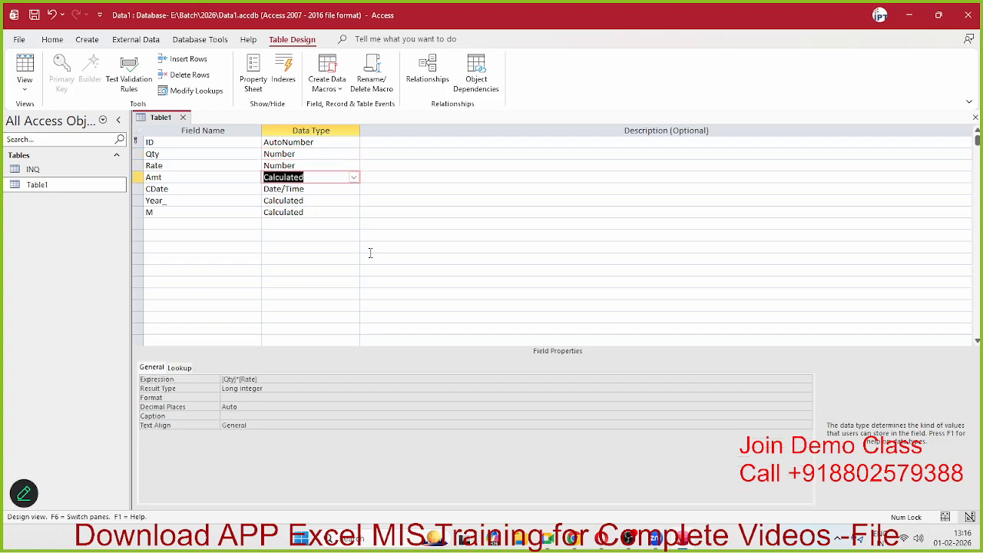
pyautogui.press('Up')
pyautogui.press('Down')
pyautogui.press('Down')
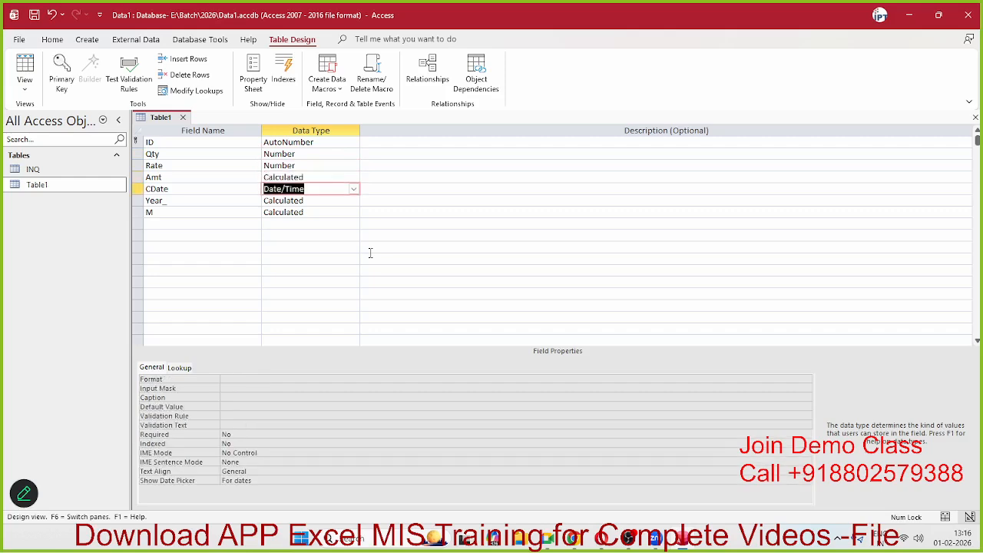
pyautogui.click(170, 453)
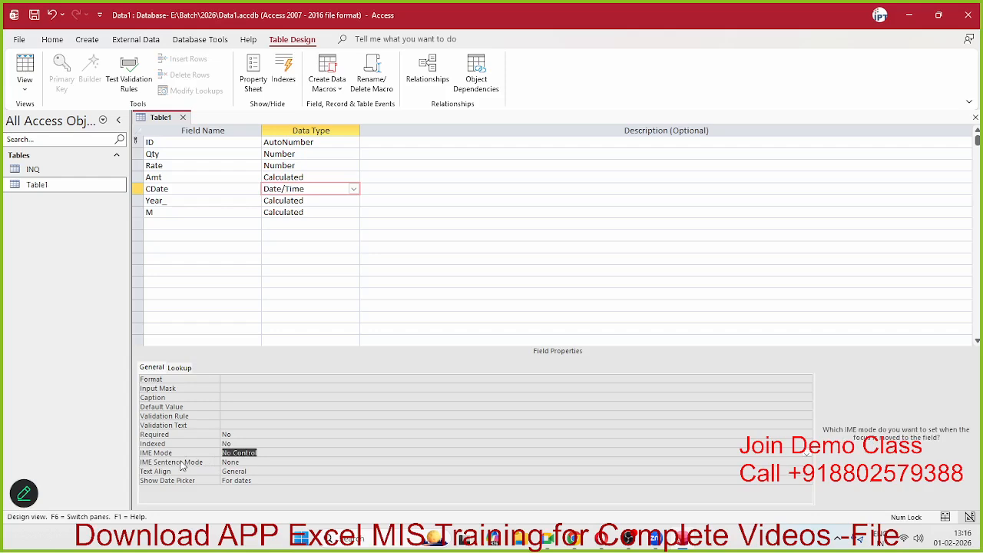
pyautogui.click(181, 462)
pyautogui.click(236, 444)
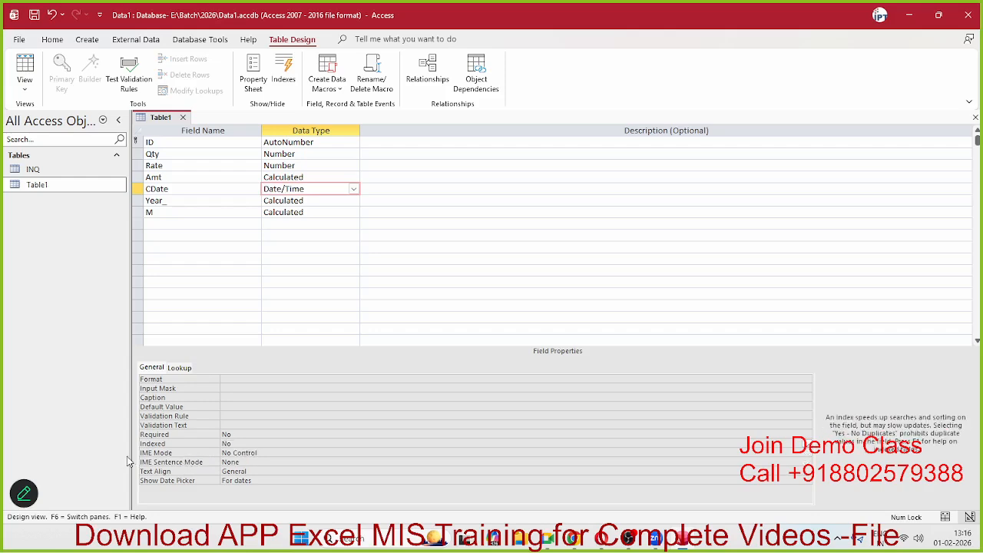
pyautogui.click(231, 453)
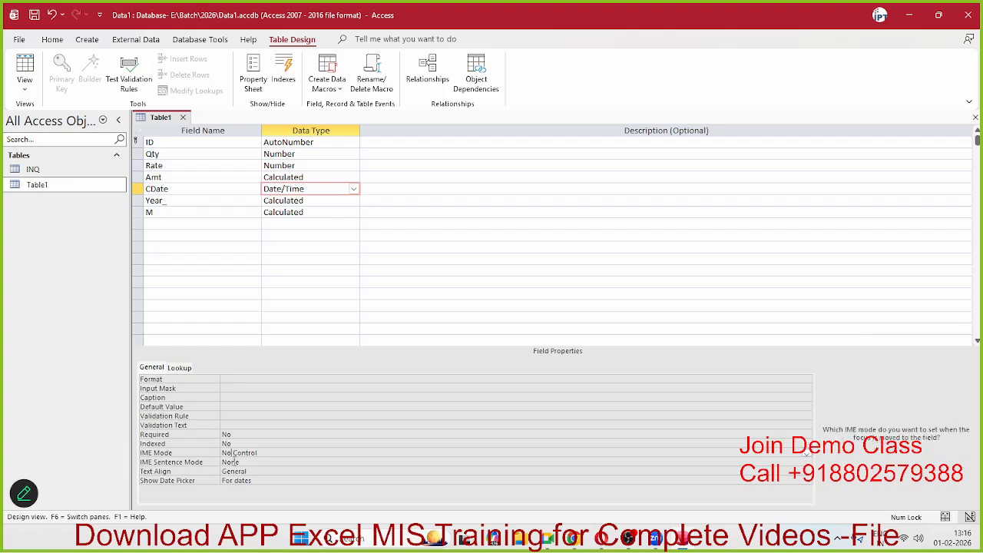
pyautogui.click(233, 461)
pyautogui.click(237, 471)
pyautogui.click(243, 480)
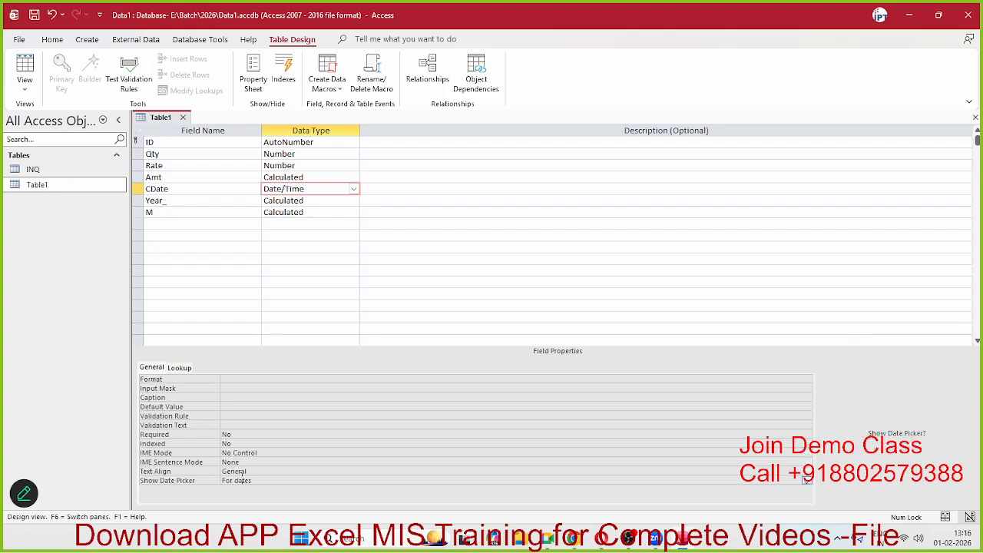